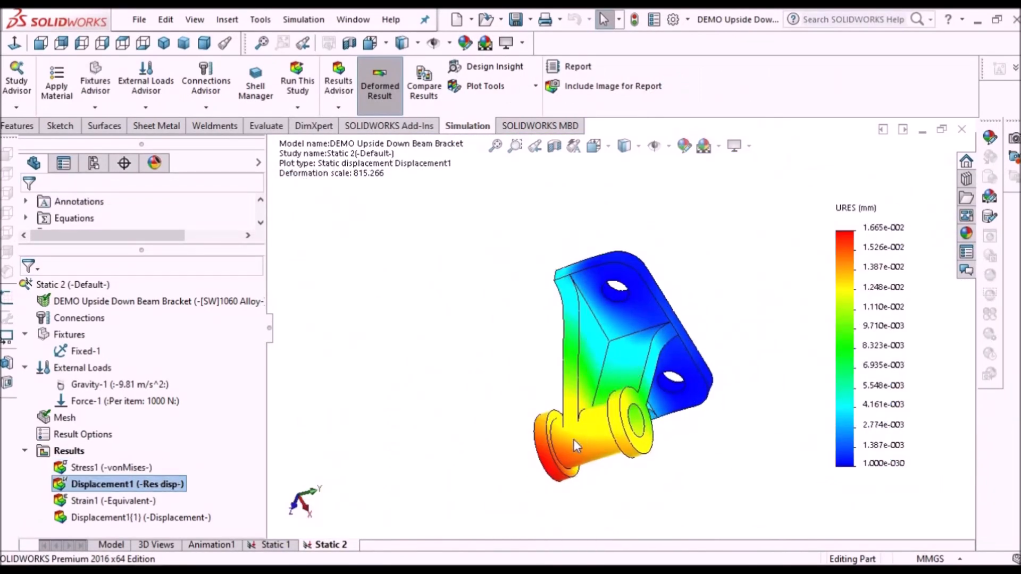
middle_click_drag(577, 445, 654, 488)
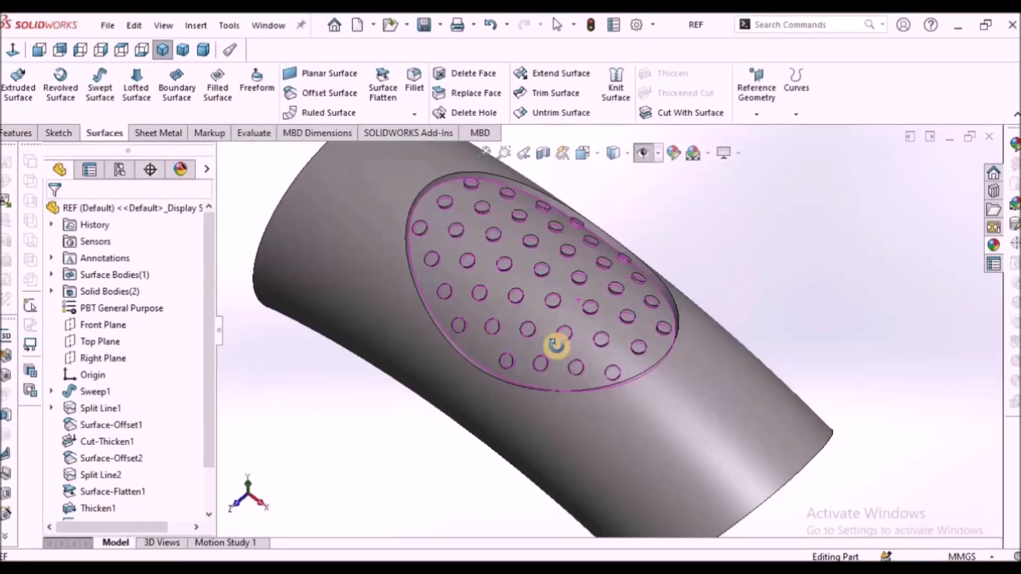
middle_click_drag(554, 342, 679, 342)
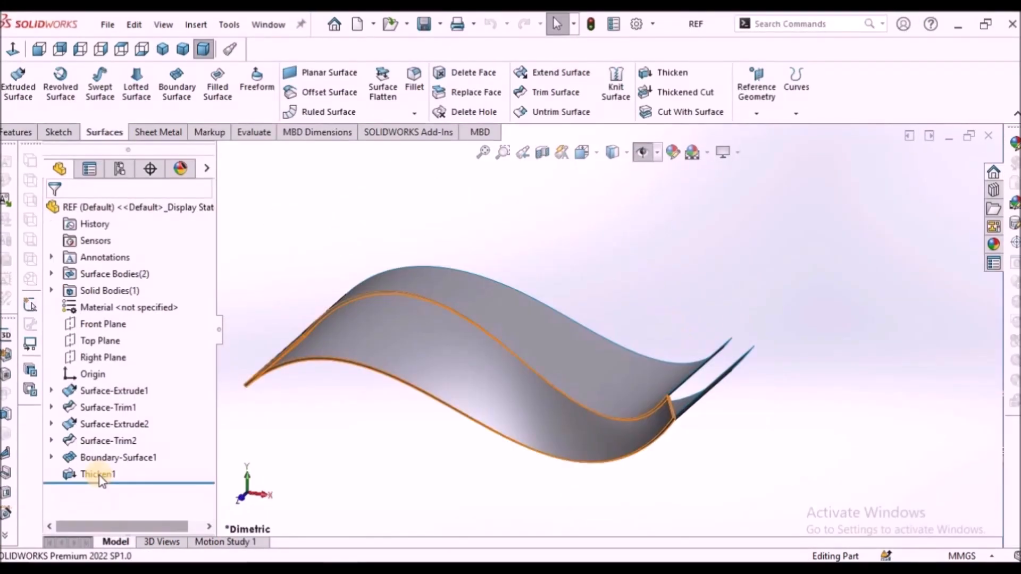
right_click(91, 474)
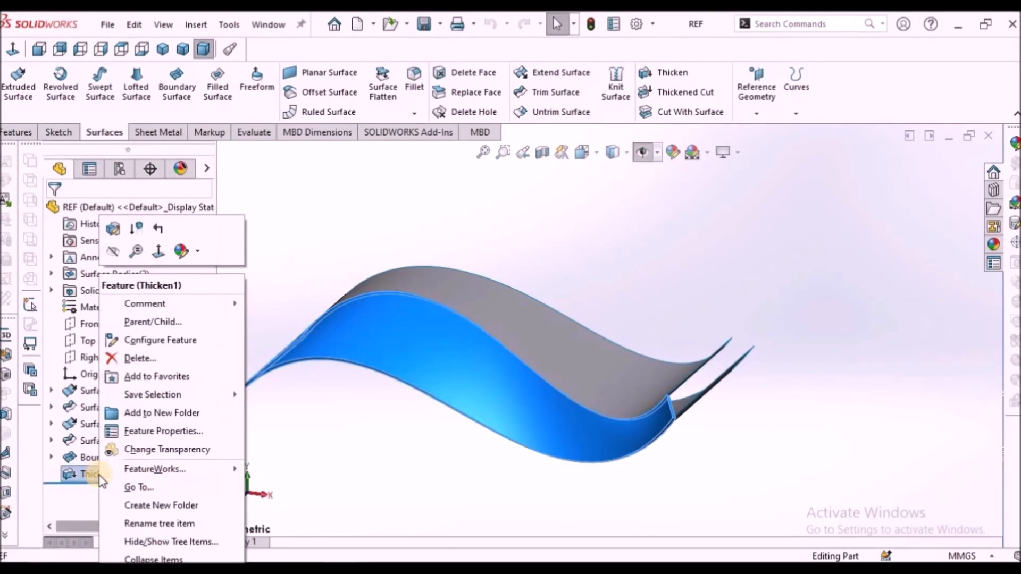
left_click(113, 257)
middle_click_drag(445, 237, 551, 331)
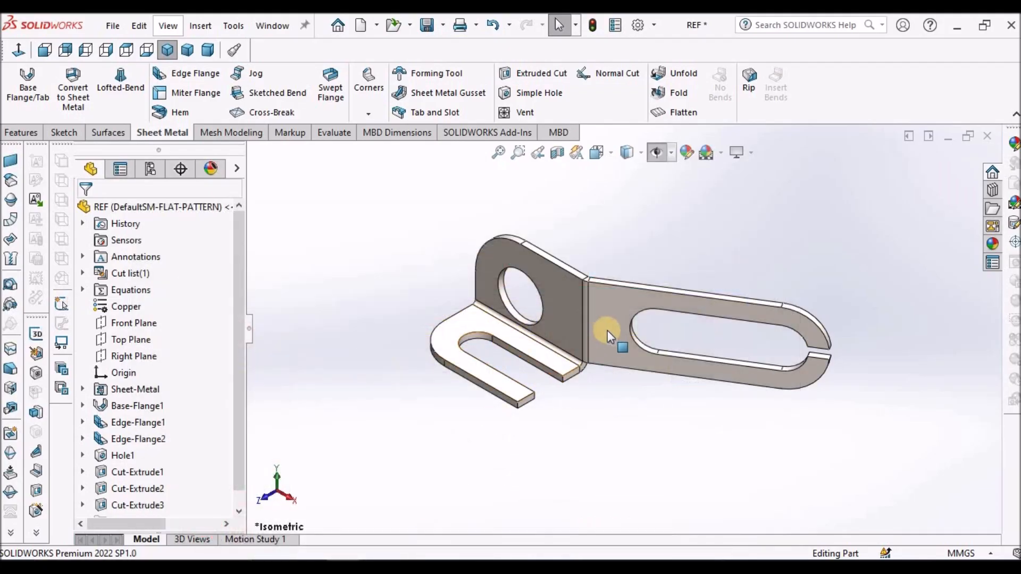
Flatten the bent sheet metal clip and examine its flat pattern from several angles
scroll(608, 331, "down", 5)
mouse_move(608, 331)
middle_mouse_down()
mouse_move(463, 333)
mouse_move(501, 347)
mouse_move(593, 320)
middle_mouse_up()
scroll(590, 321, "up", 5)
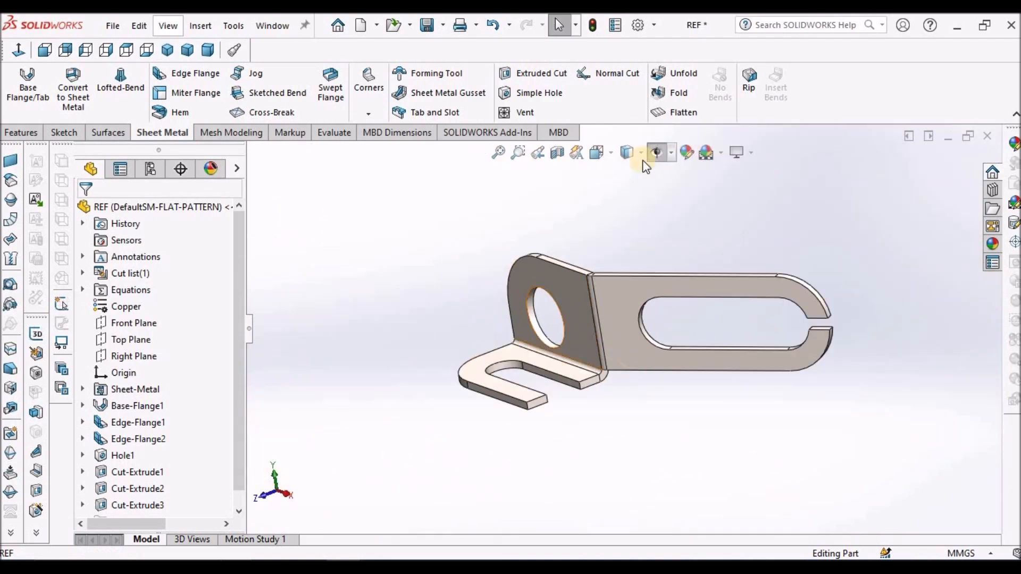
left_click(673, 118)
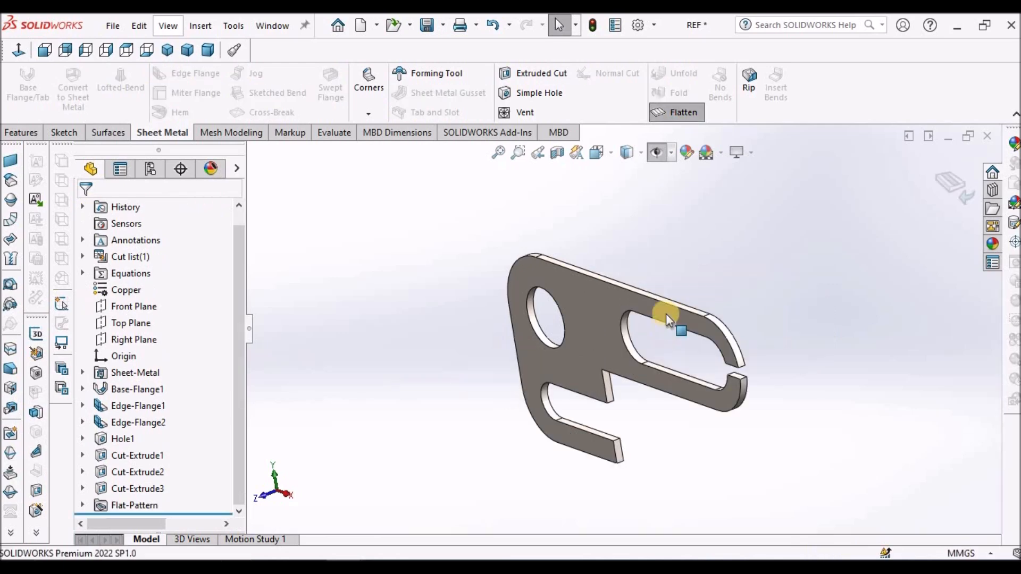
middle_click_drag(869, 247, 558, 249)
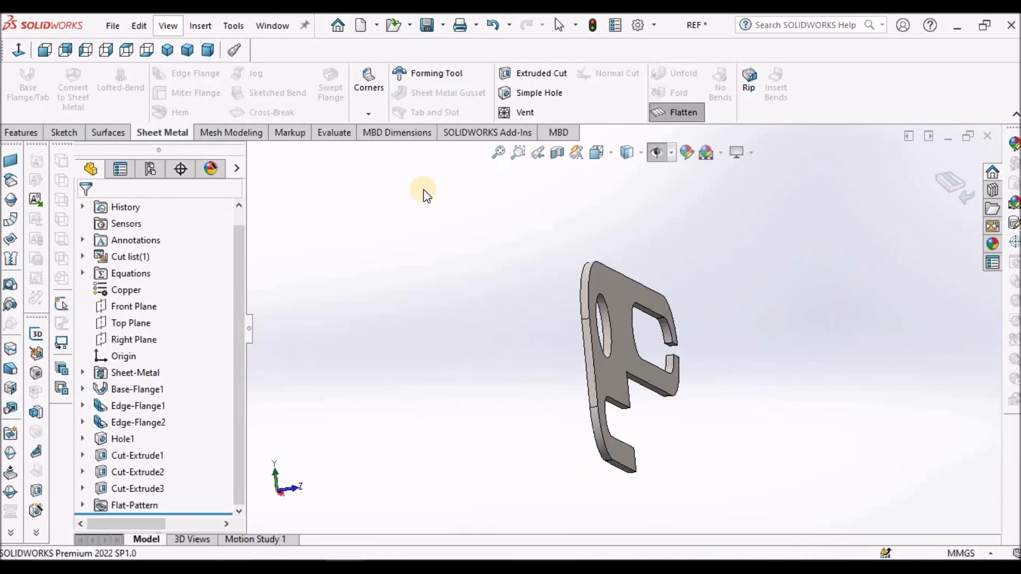
Switch to the part's REF drawing, accept the view orientation change and display sheet 1(2)
left_click(272, 26)
left_click(301, 186)
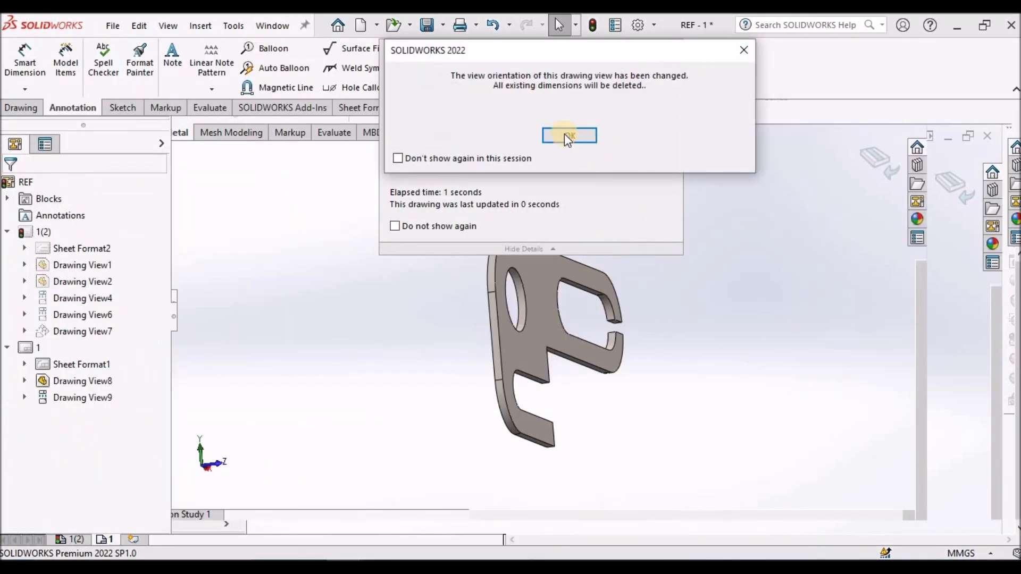
left_click(565, 136)
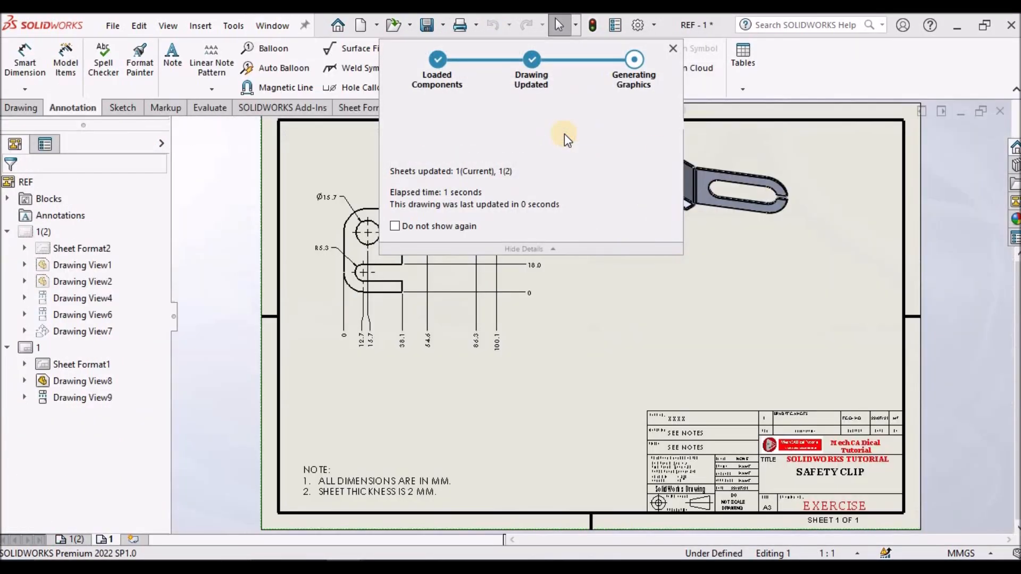
left_click(76, 539)
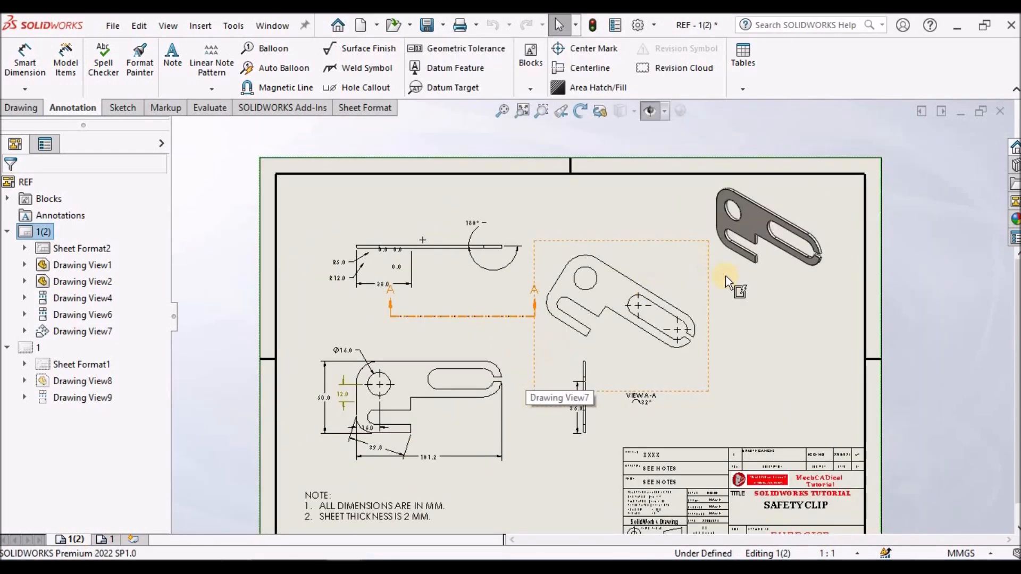
Open the part from the drawing's shaded isometric view and return it from the flat pattern to its folded state
left_click(726, 276)
right_click(726, 276)
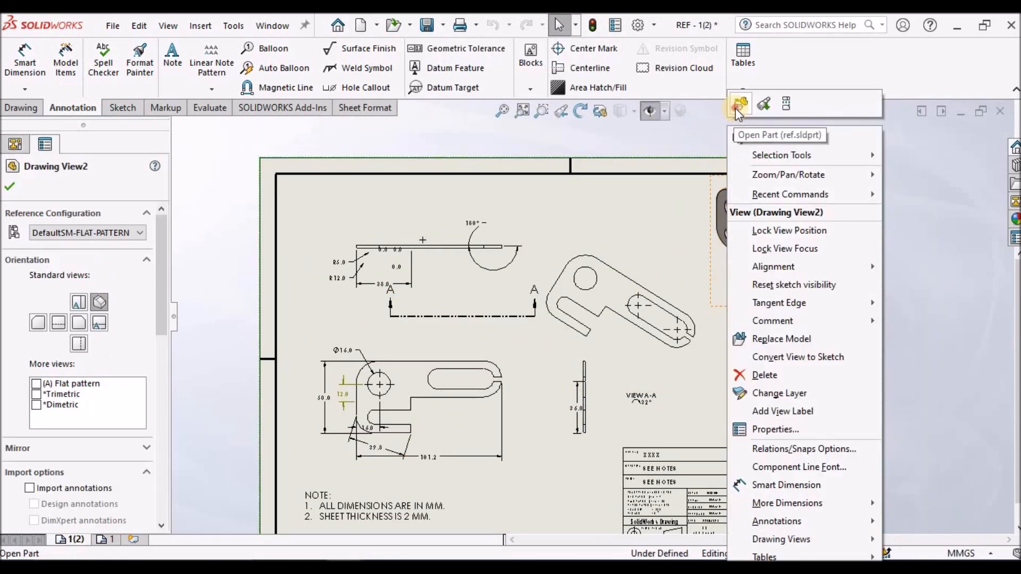
left_click(737, 111)
left_click(672, 116)
Return to the REF drawing and examine the folded clip's views and dimensions on sheet 1(2)
left_click(271, 25)
left_click(312, 185)
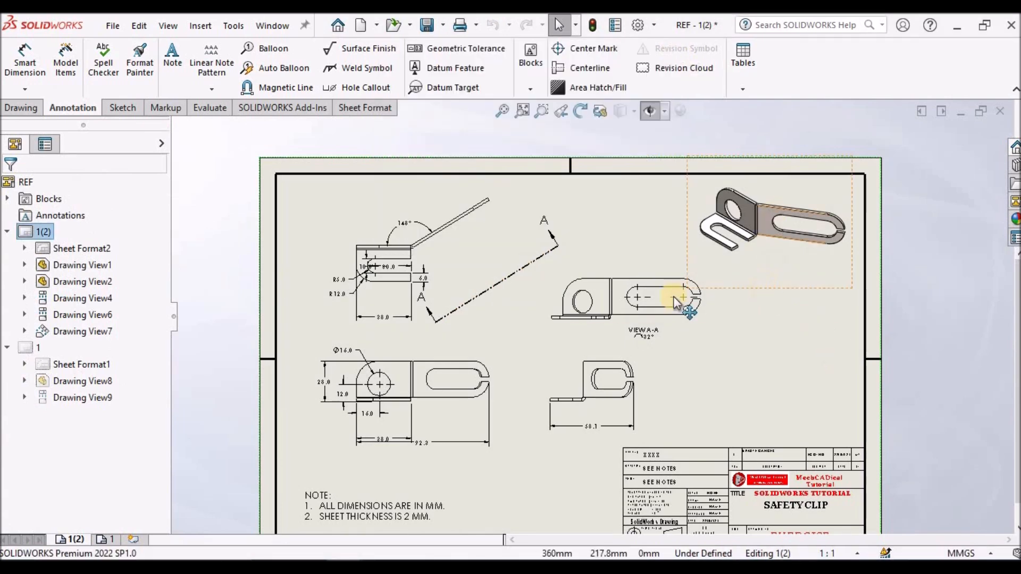
scroll(472, 298, "down", 2)
scroll(505, 292, "up", 3)
scroll(795, 288, "down", 2)
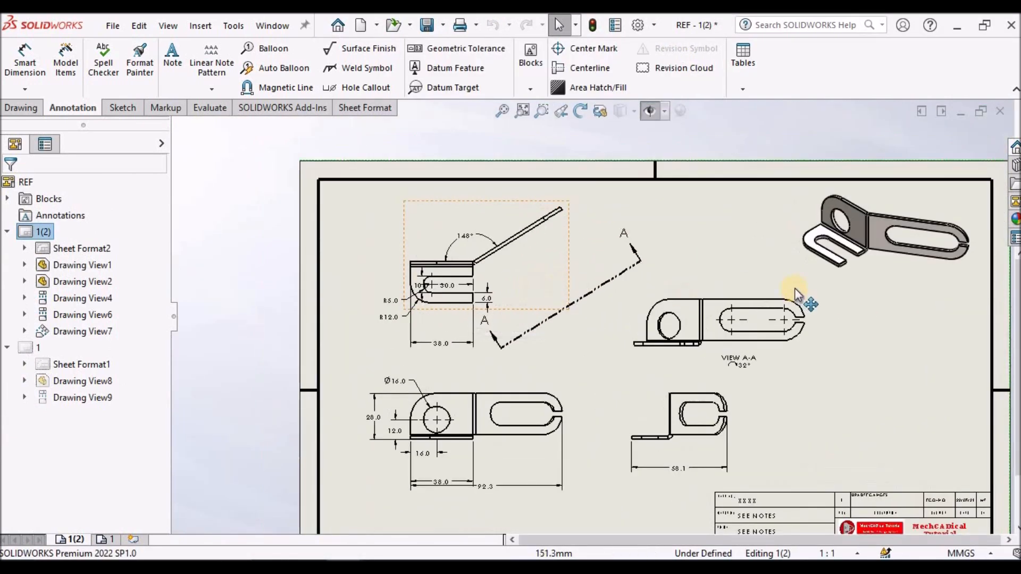
scroll(882, 350, "up", 3)
scroll(883, 349, "down", 2)
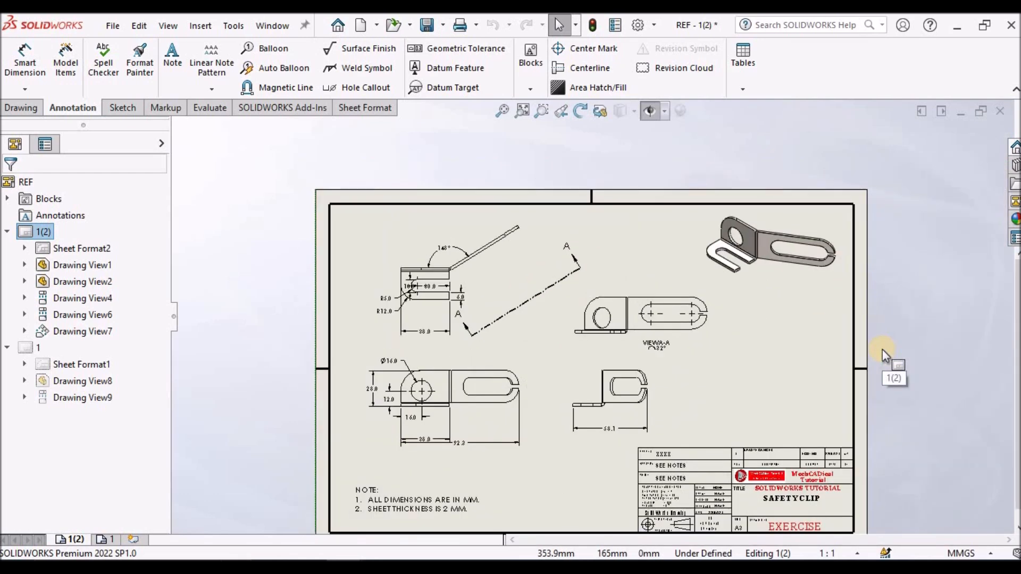
Display drawing sheet 1 and examine the ordinate dimensions of the clip's flat pattern
left_click(106, 539)
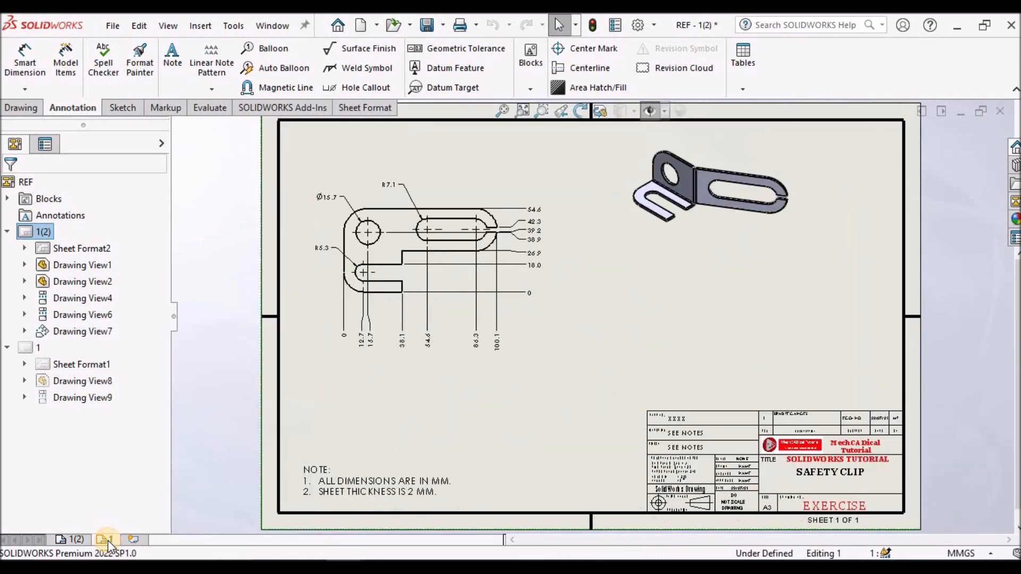
scroll(377, 266, "up", 3)
scroll(385, 263, "down", 3)
scroll(672, 263, "up", 2)
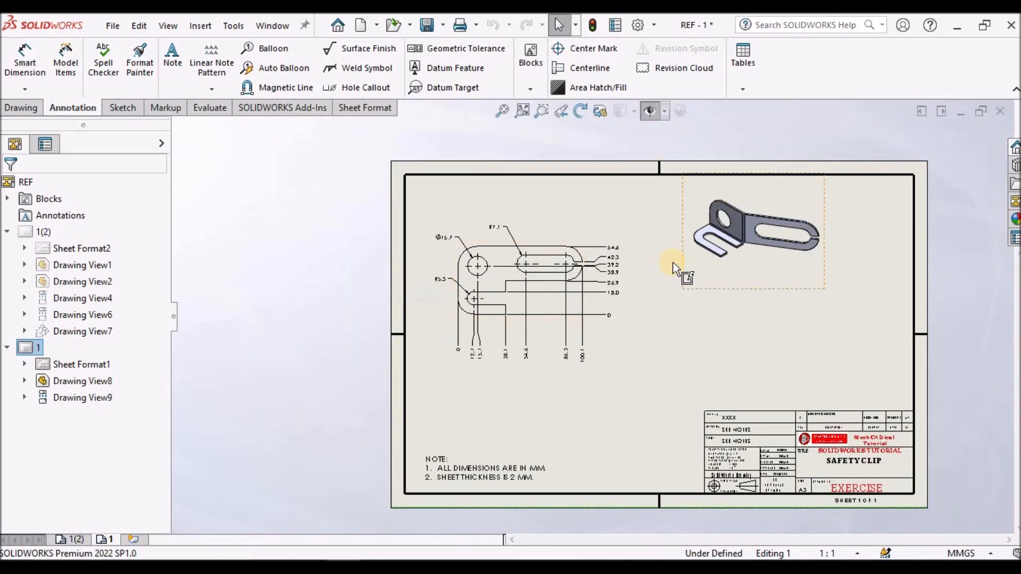
scroll(672, 263, "down", 2)
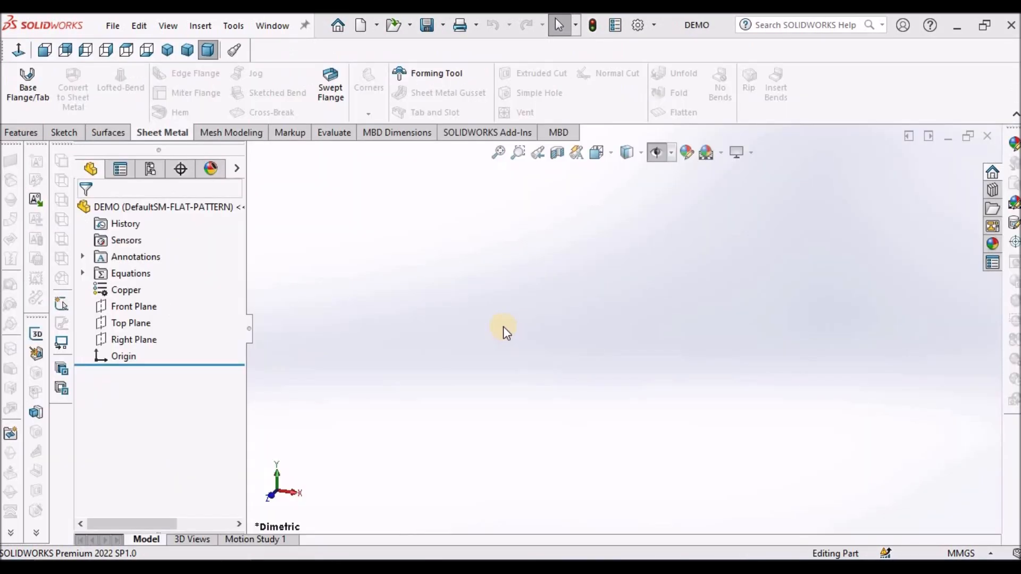
On the Front Plane of the DEMO part, sketch a corner rectangle about 56 mm wide, extending up and to the left from the origin
left_click(137, 303)
left_click(63, 130)
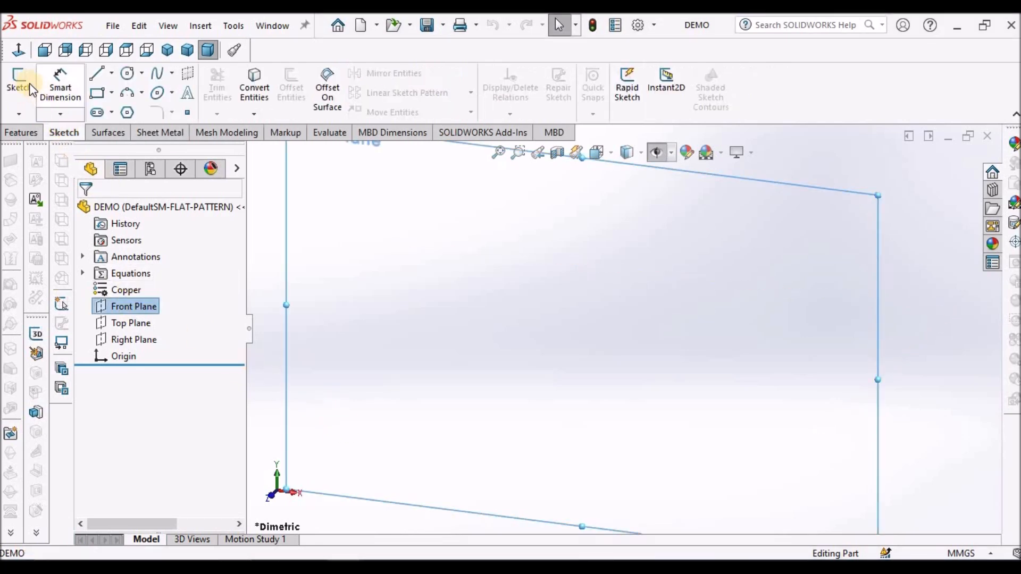
left_click(29, 78)
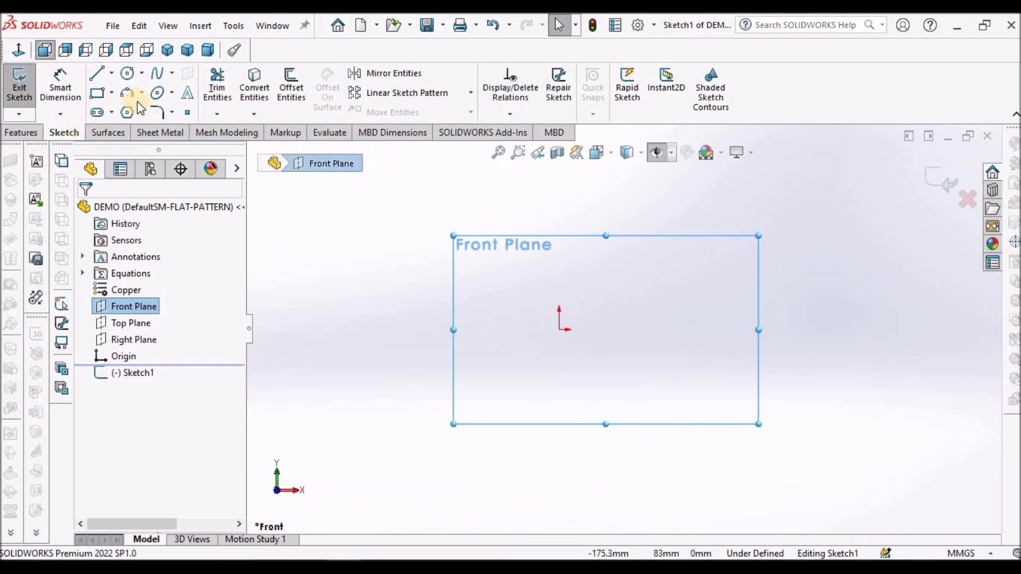
left_click(111, 94)
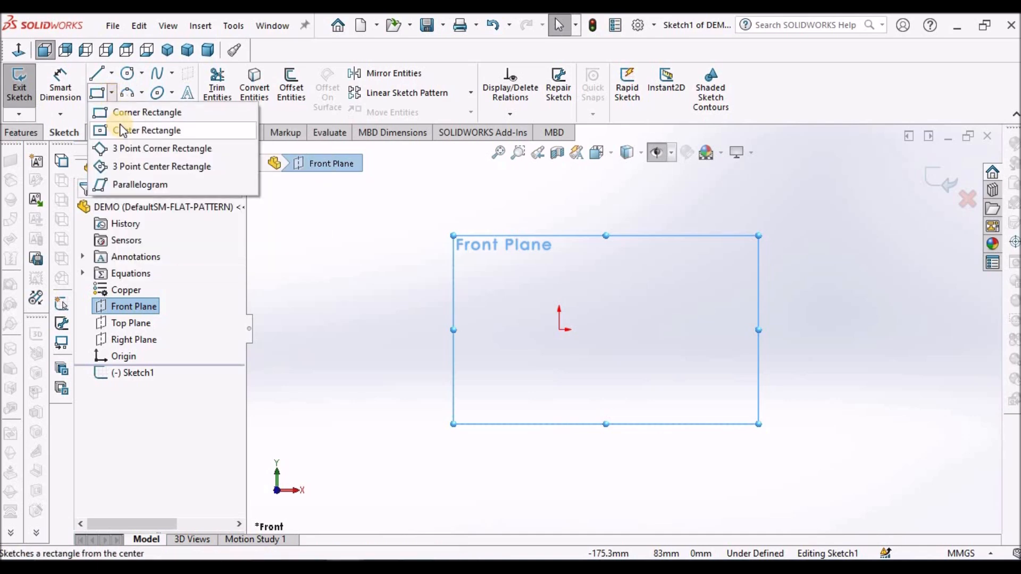
left_click(120, 116)
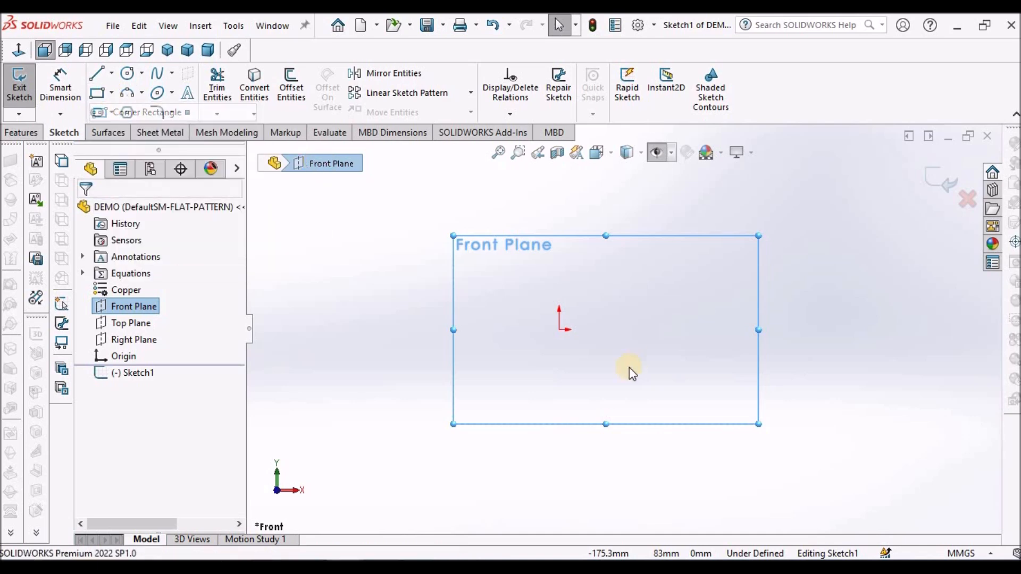
left_click(559, 330)
left_click(464, 258)
right_click(387, 267)
left_click(395, 273)
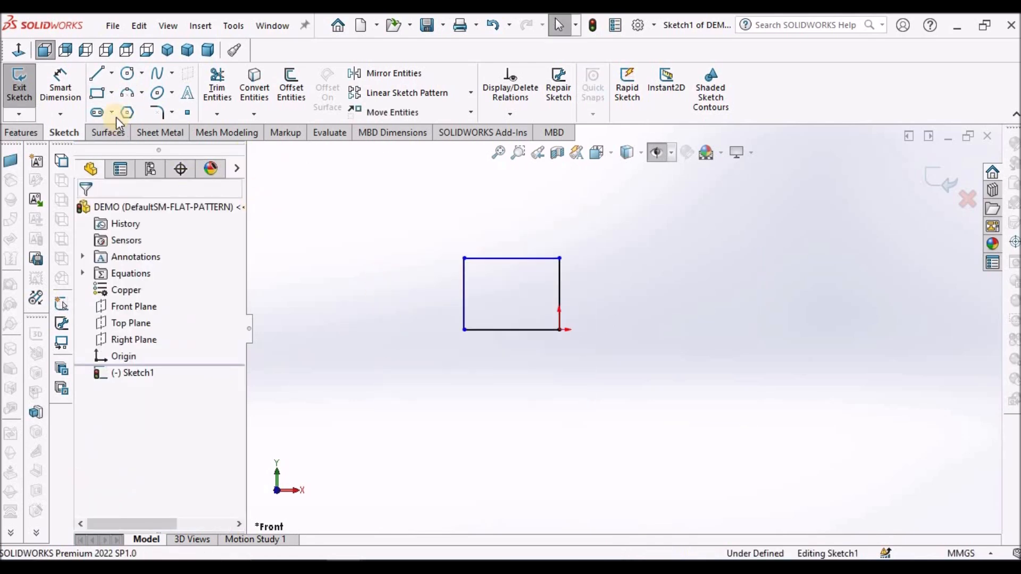
Dimension the rectangle's bottom edge to 38 mm and its right edge to 28 mm
left_click(64, 83)
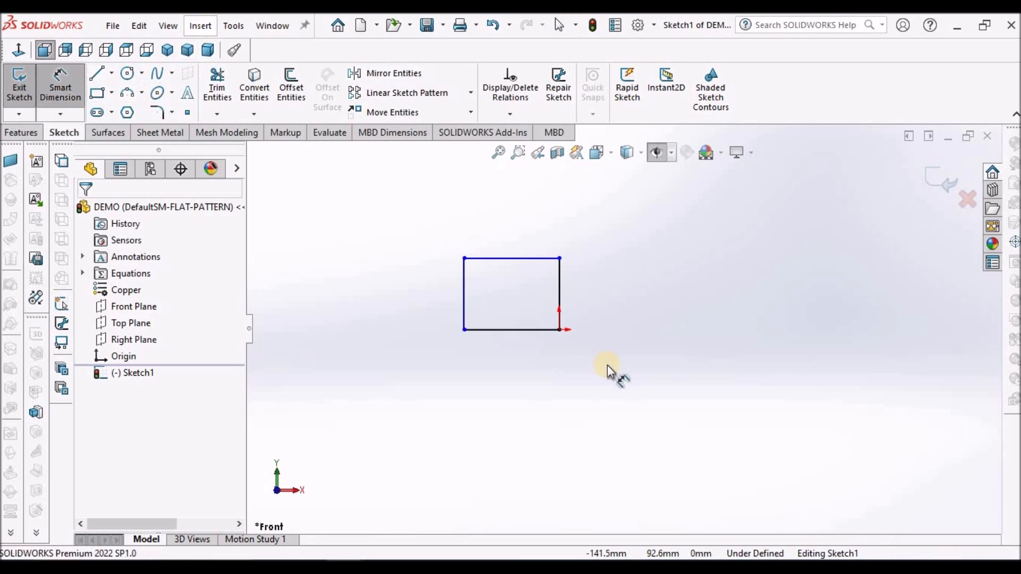
left_click(523, 332)
left_click(524, 366)
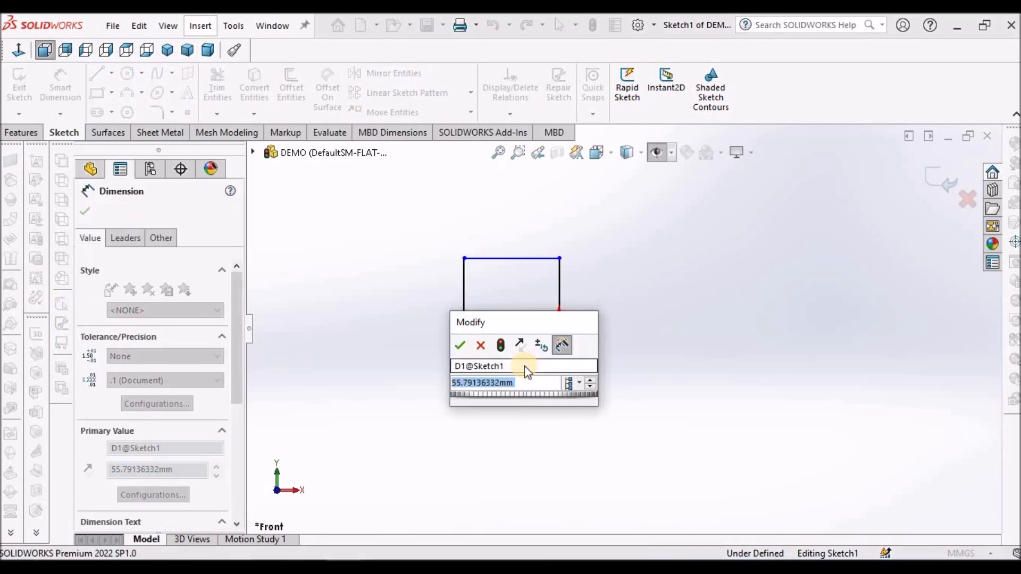
type("38")
key("Return")
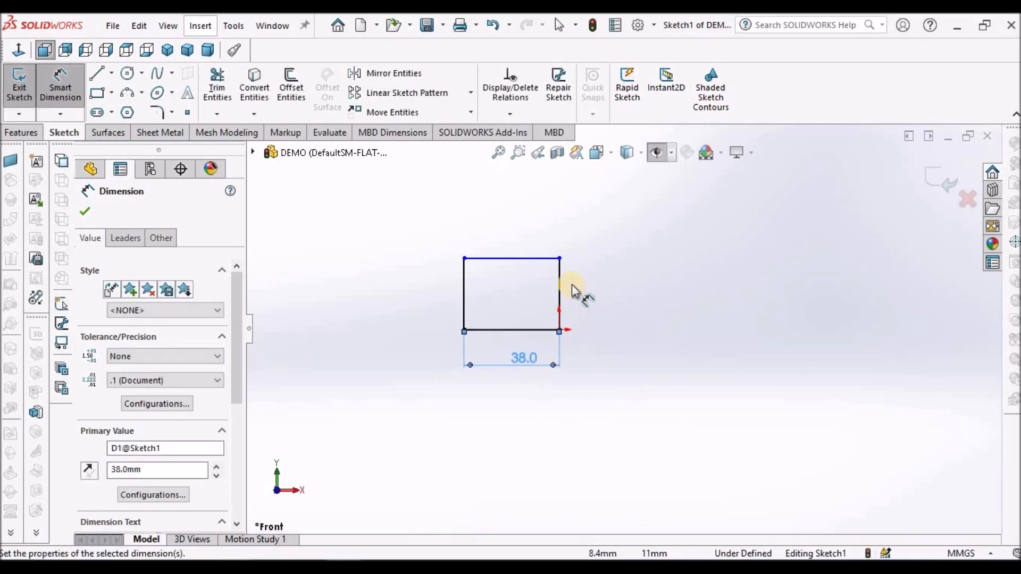
left_click(561, 291)
left_click(585, 286)
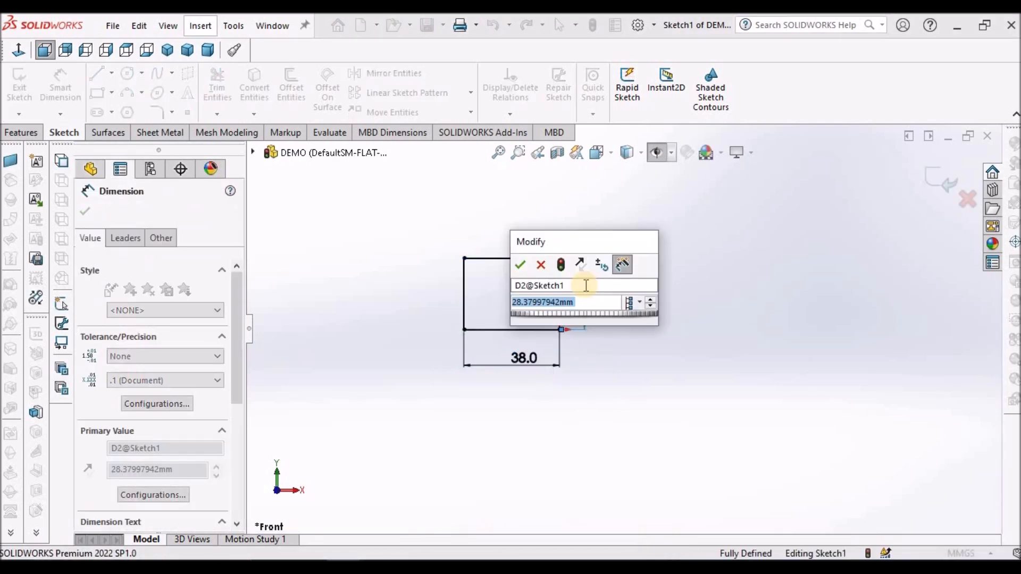
type("28")
key("Return")
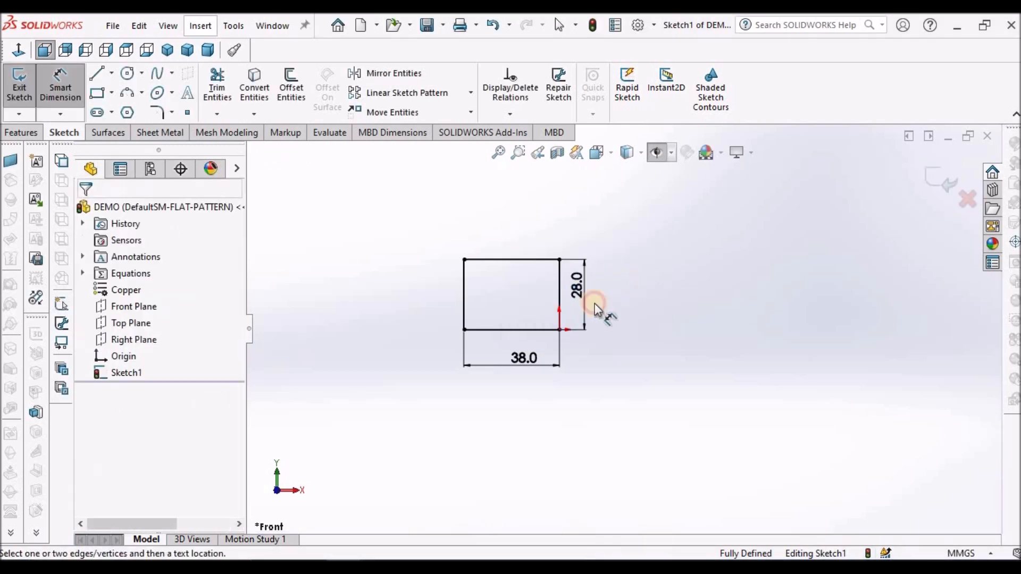
Round the rectangle's upper-left corner with a 16 mm sketch fillet
left_click(156, 111)
scroll(471, 266, "down", 2)
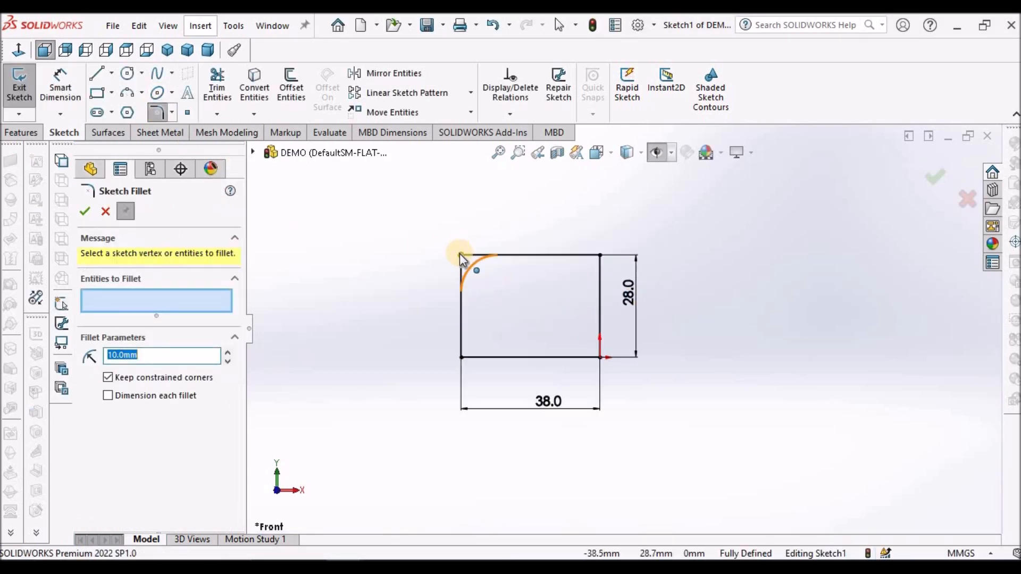
left_click(459, 253)
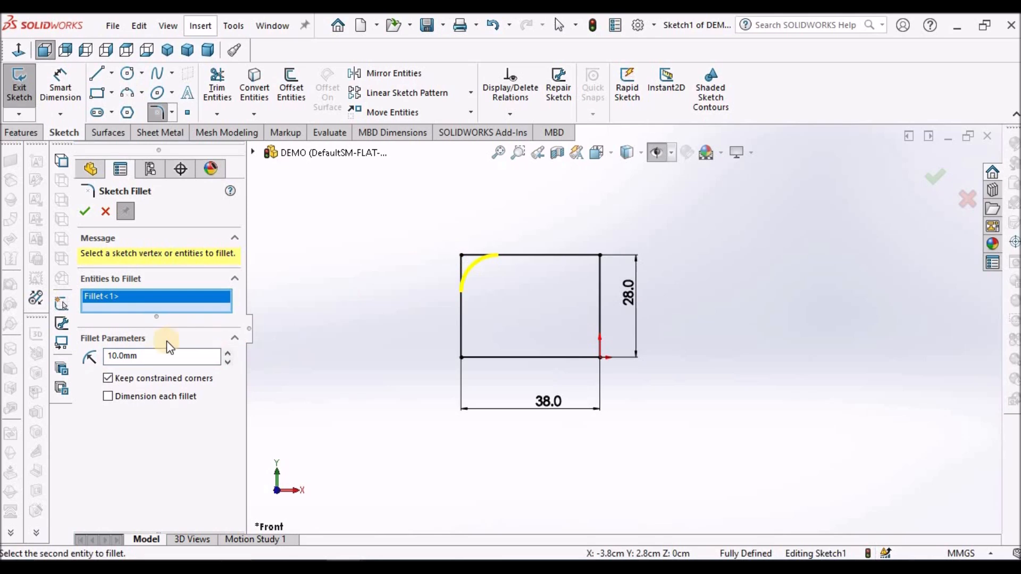
double_click(165, 356)
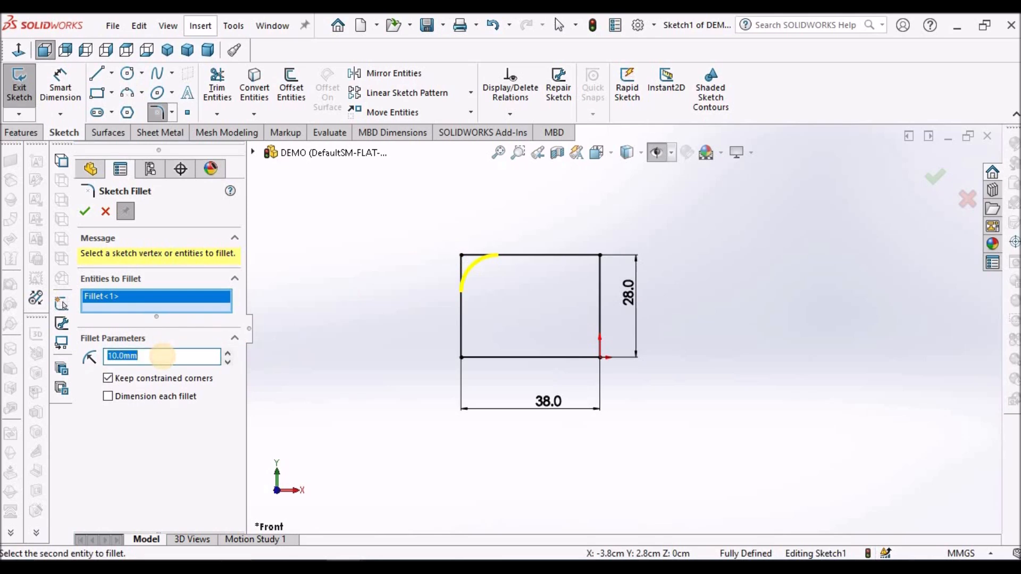
left_click(86, 214)
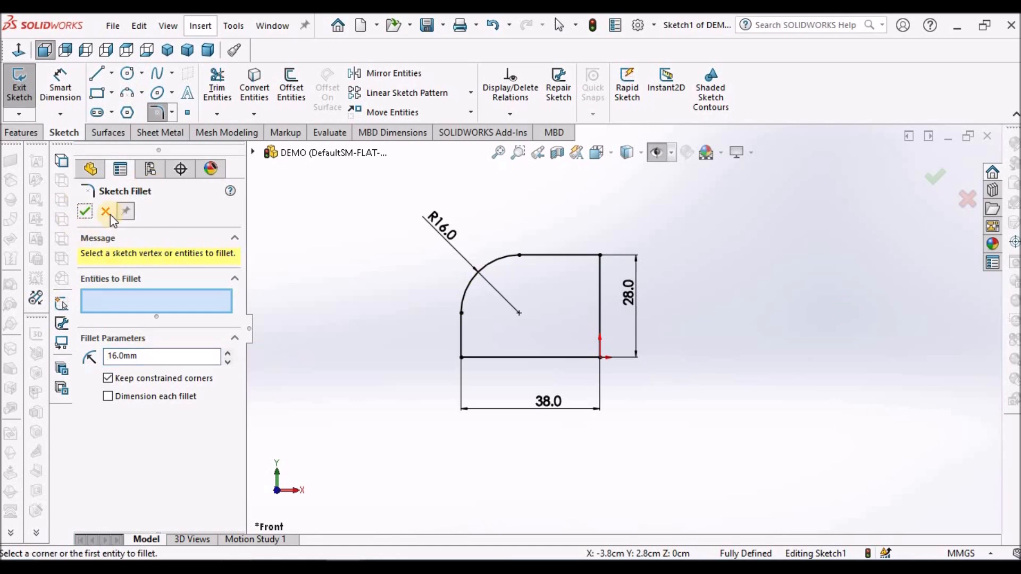
left_click(116, 198)
Create a sheet metal base flange from the sketch with 2 mm thickness and a K-factor of 0.45
left_click(150, 136)
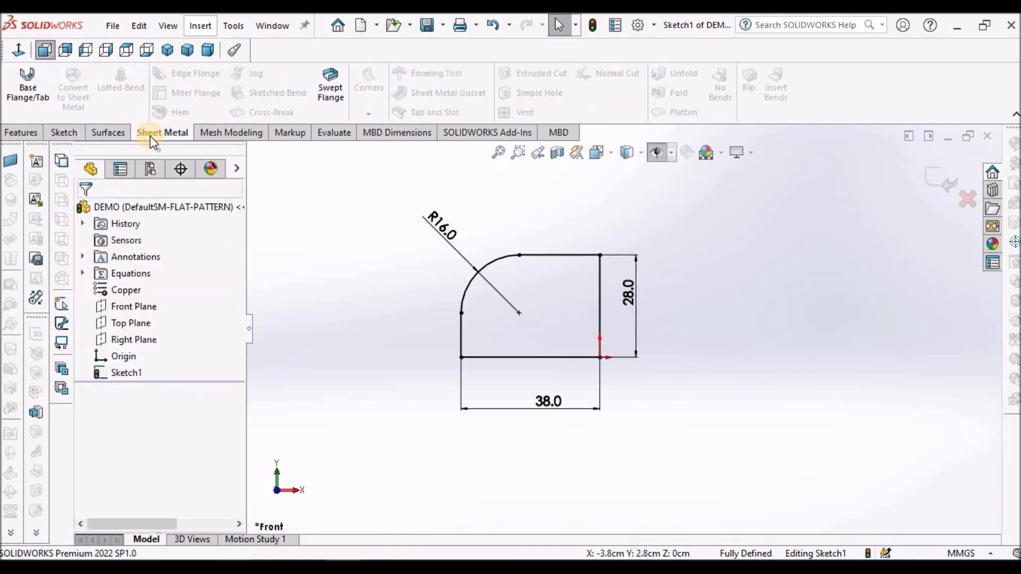
left_click(8, 83)
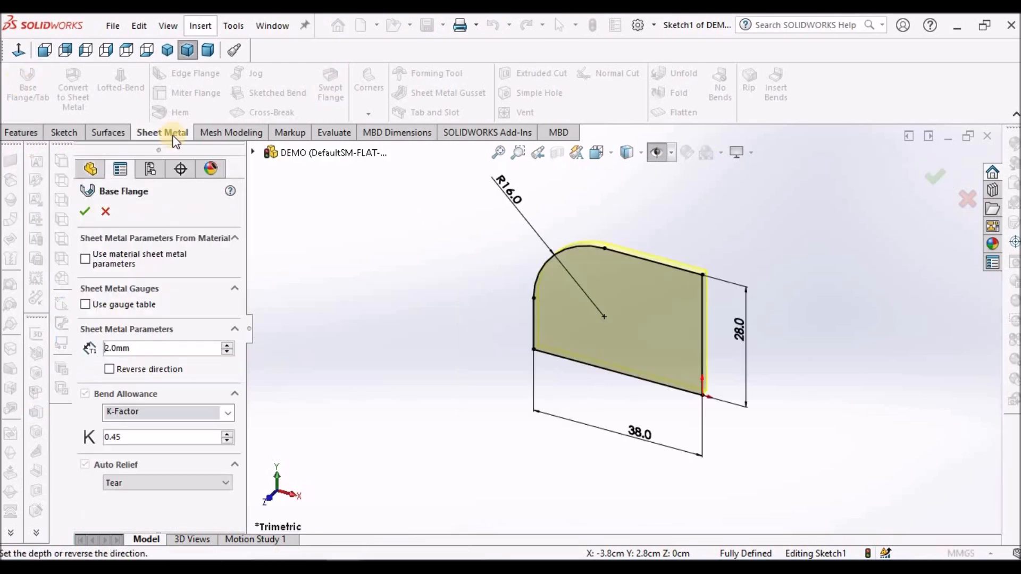
left_click(85, 211)
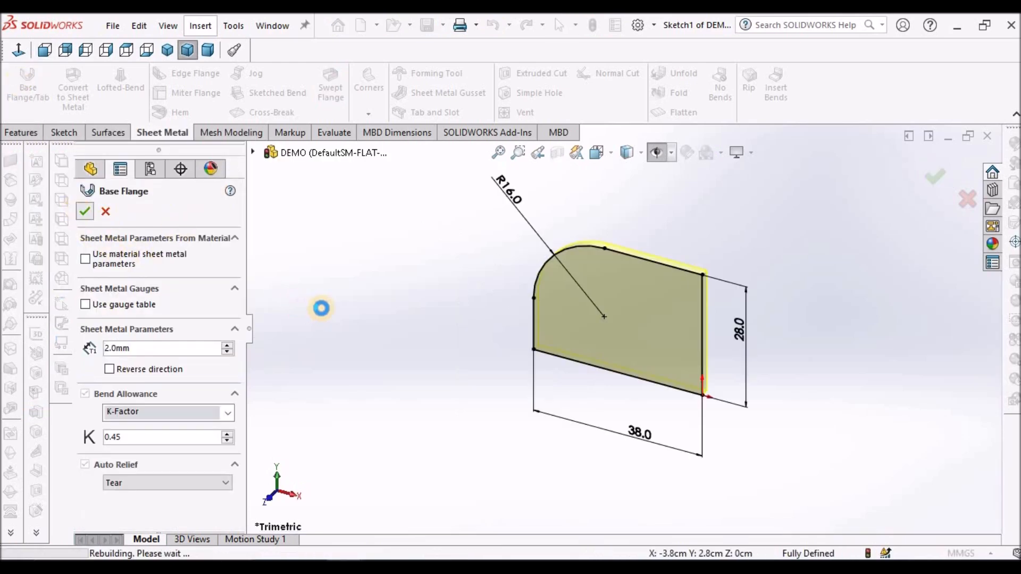
scroll(739, 407, "up", 4)
scroll(719, 365, "down", 3)
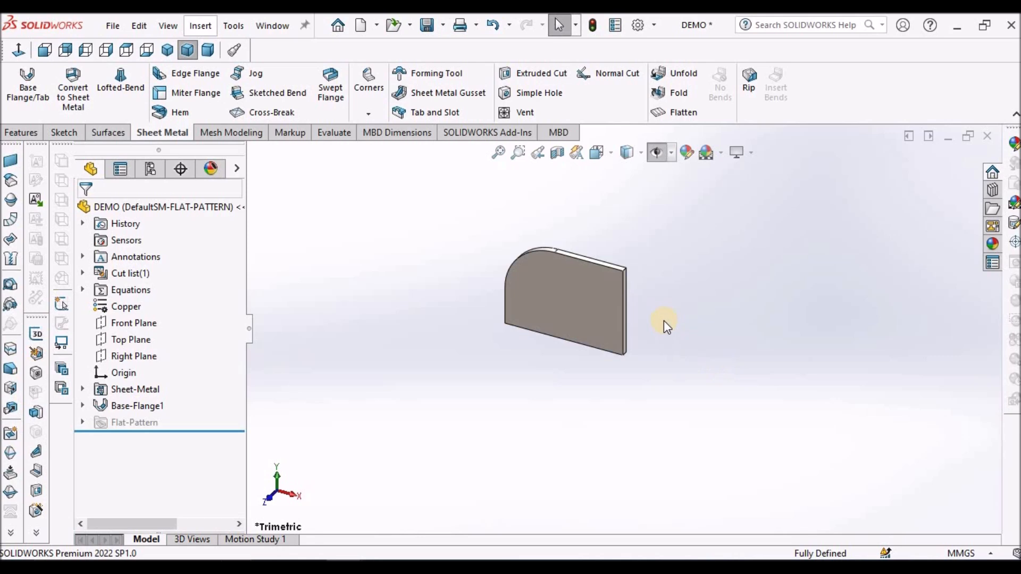
Add a 90° edge flange 35 mm long along the base flange's bottom edge, using the Material Inside position
left_click(193, 73)
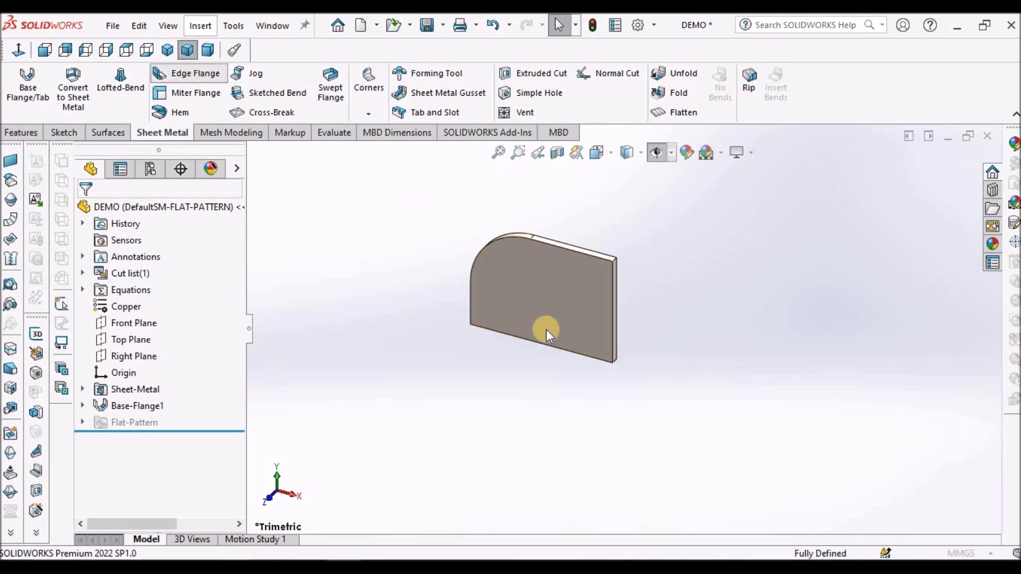
left_click(549, 345)
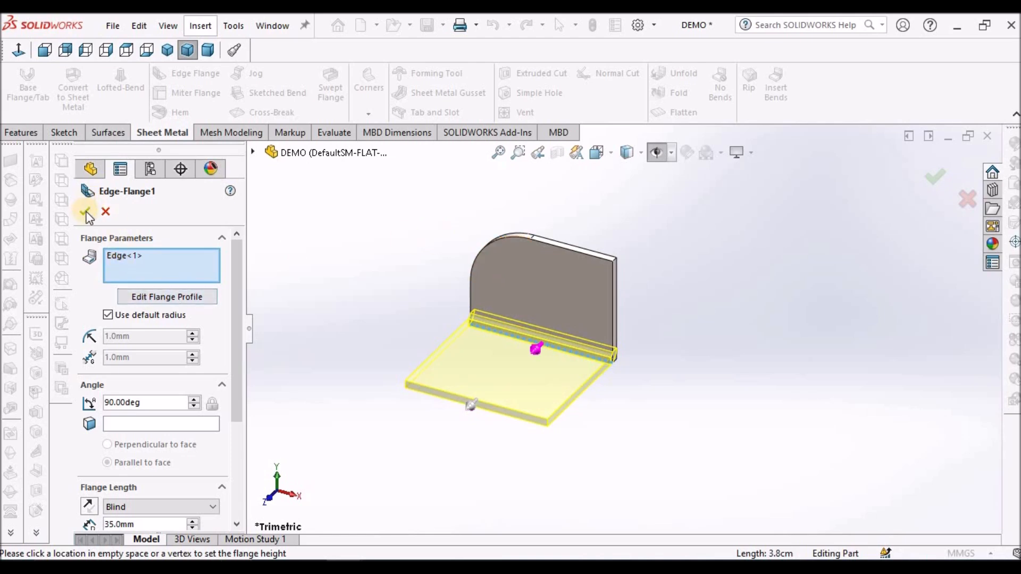
left_click_drag(237, 400, 239, 486)
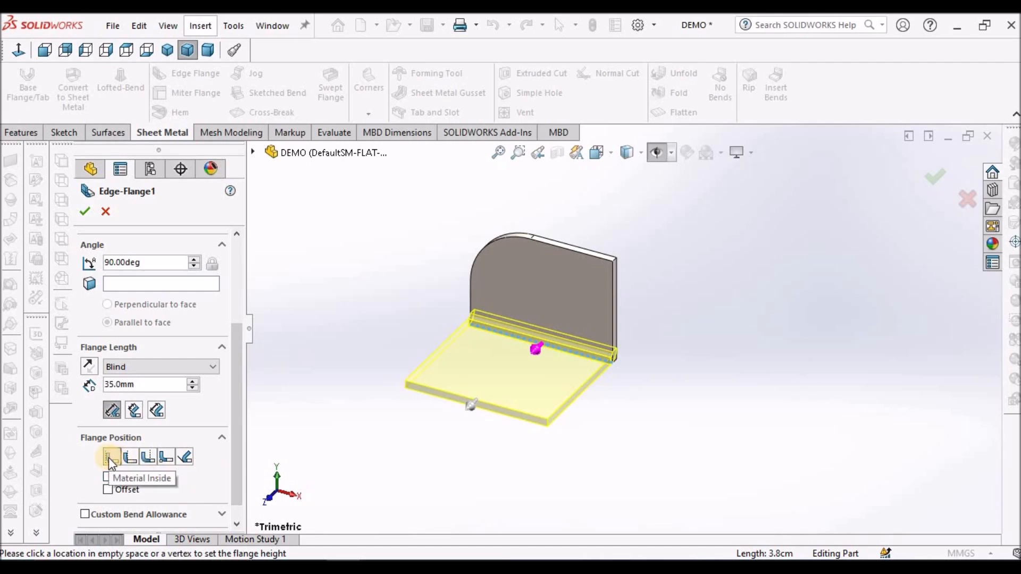
left_click(84, 212)
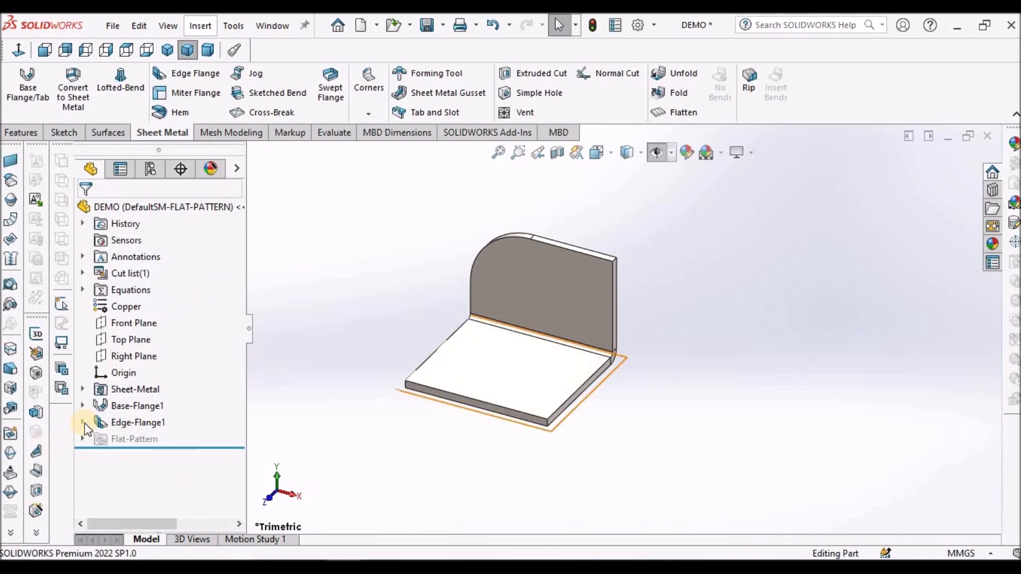
Edit the bottom edge flange's profile sketch and dimension its free edge 25 mm from the base flange's back edge
left_click(83, 422)
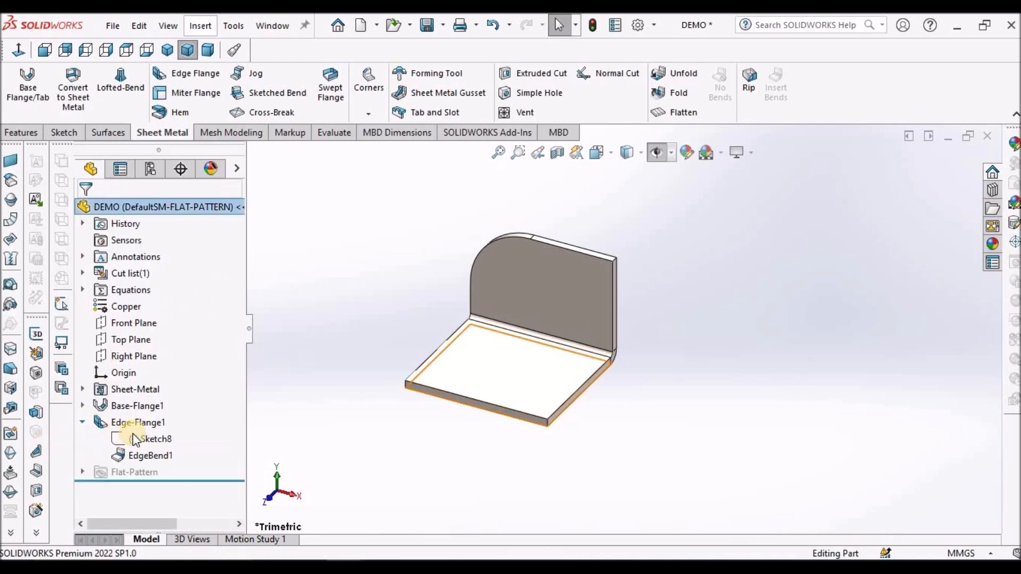
right_click(132, 432)
left_click(145, 299)
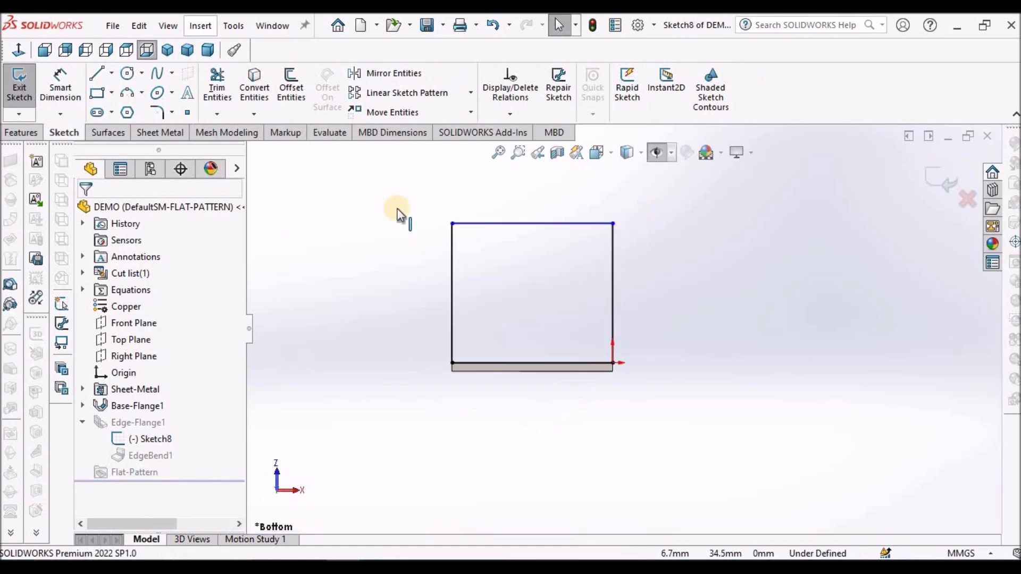
left_click(60, 86)
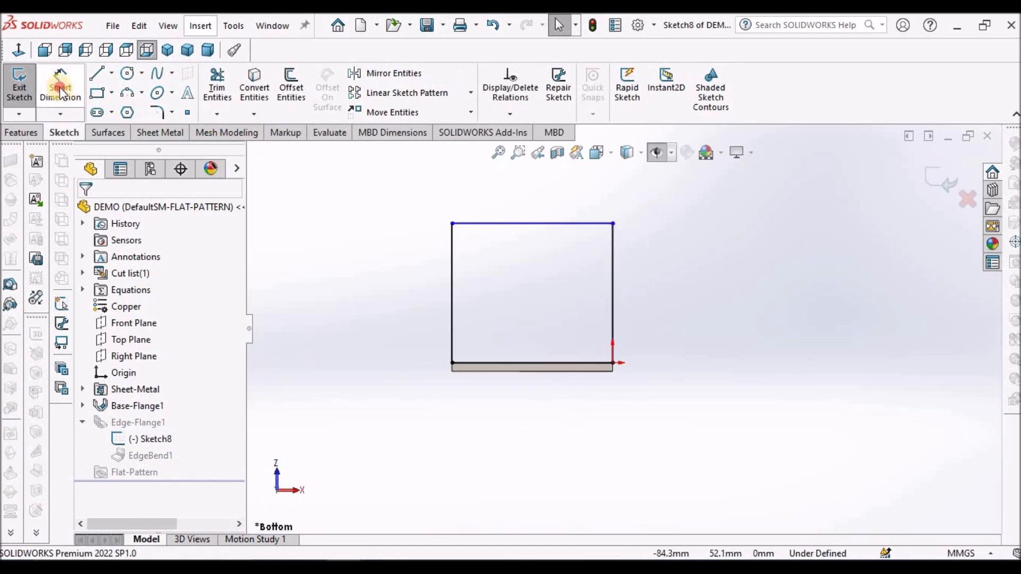
left_click(586, 371)
left_click(589, 223)
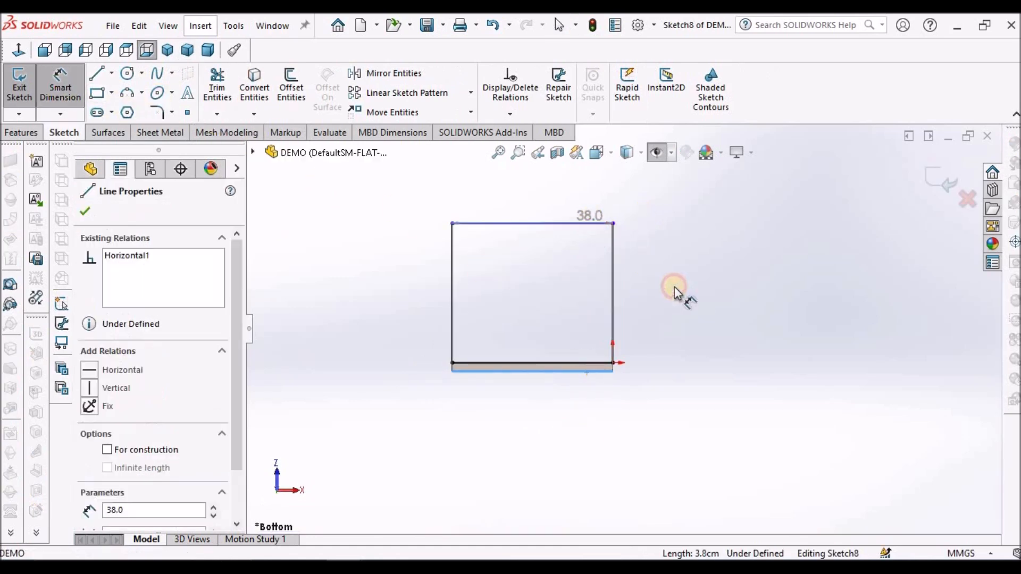
left_click(673, 288)
type("25")
key("Return")
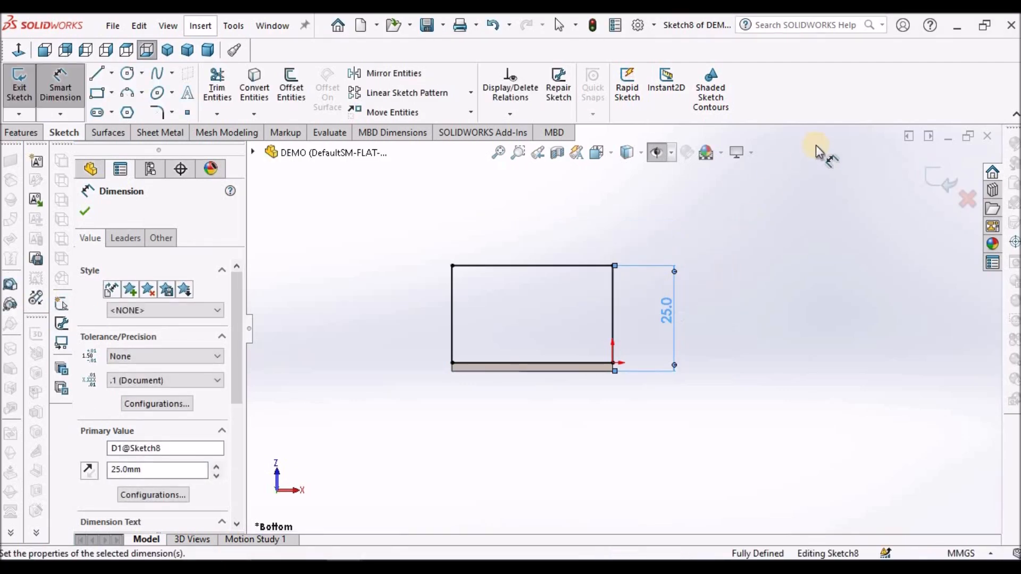
key("Escape")
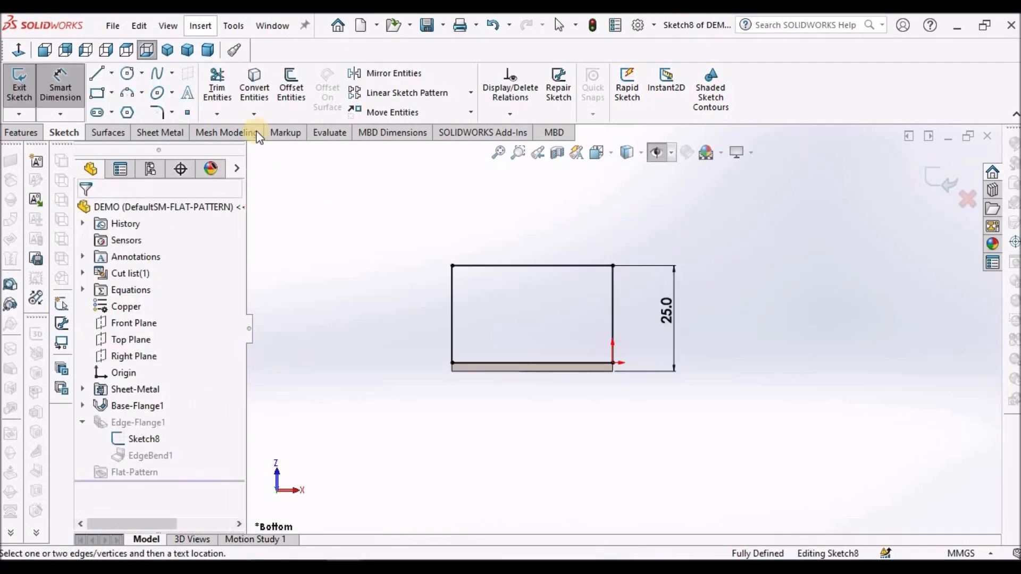
Round the flange profile's outer-left corner with a 12 mm sketch fillet and finish the sketch
left_click(209, 51)
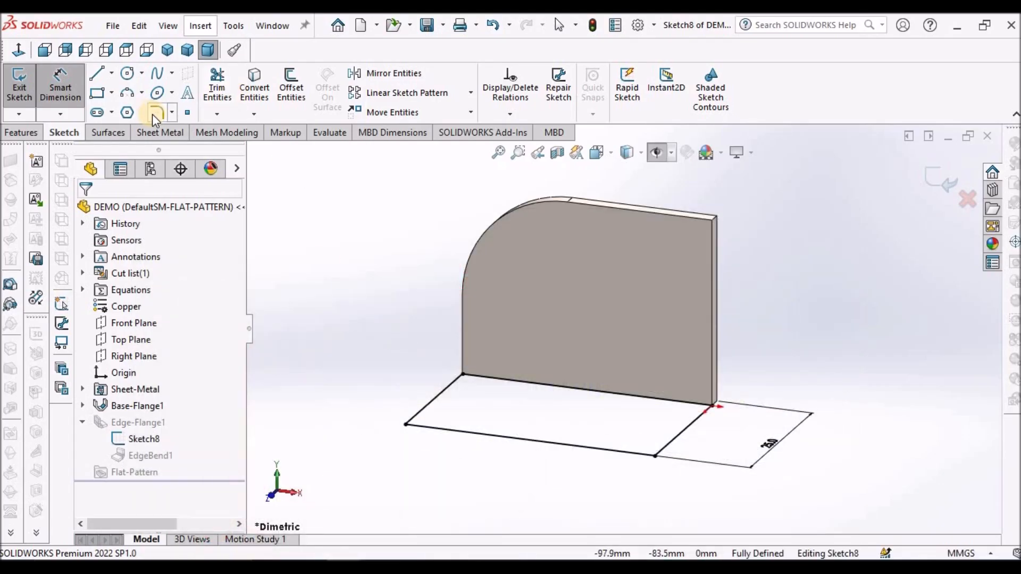
left_click(406, 425)
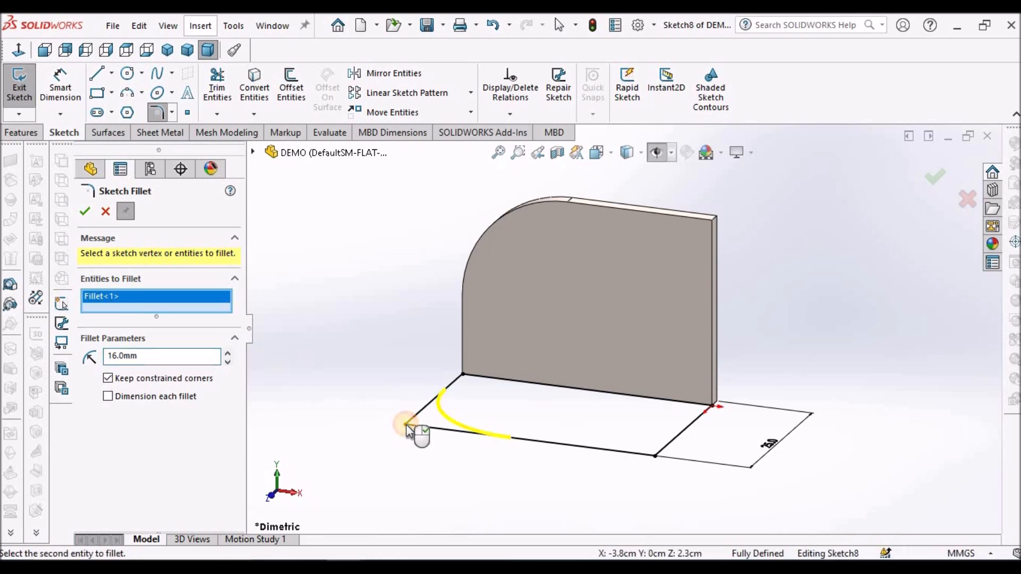
double_click(143, 354)
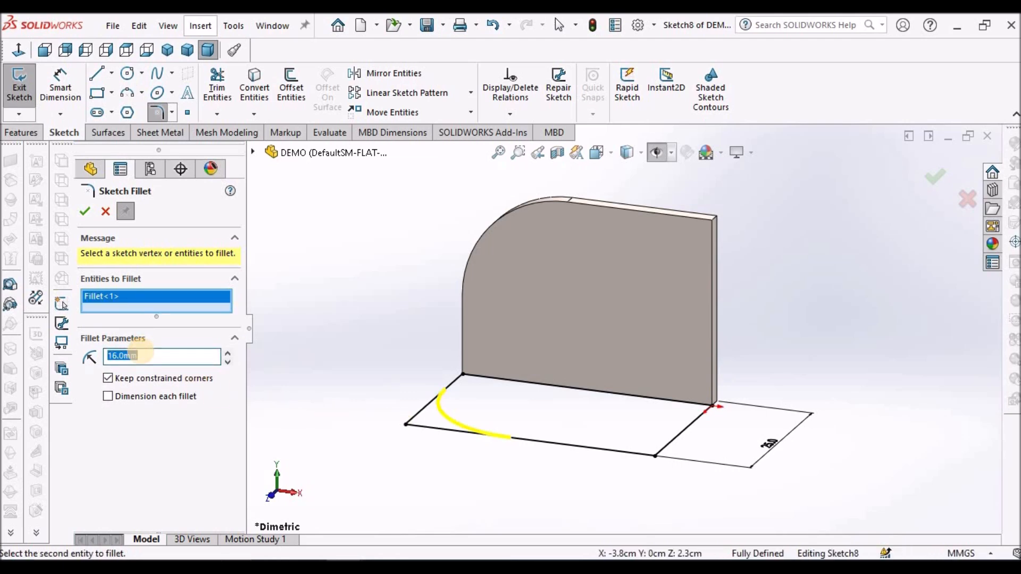
key("Return")
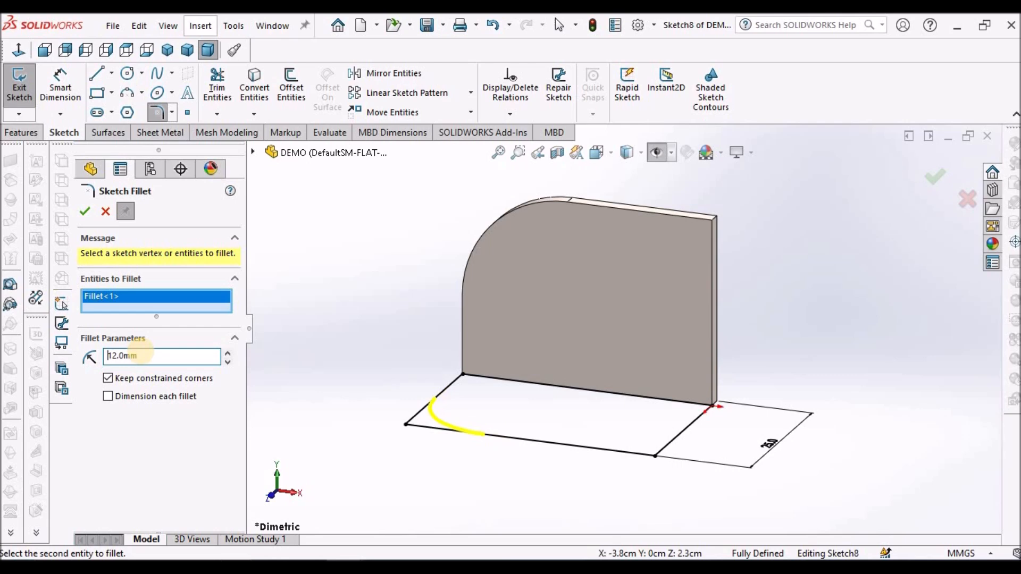
left_click(85, 212)
left_click(930, 180)
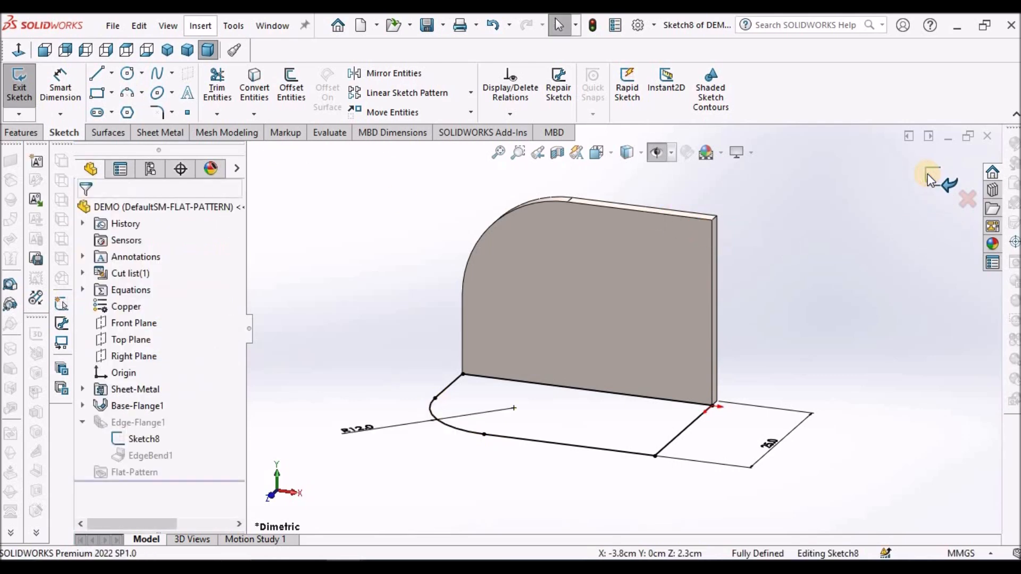
left_click(928, 178)
scroll(857, 241, "up", 3)
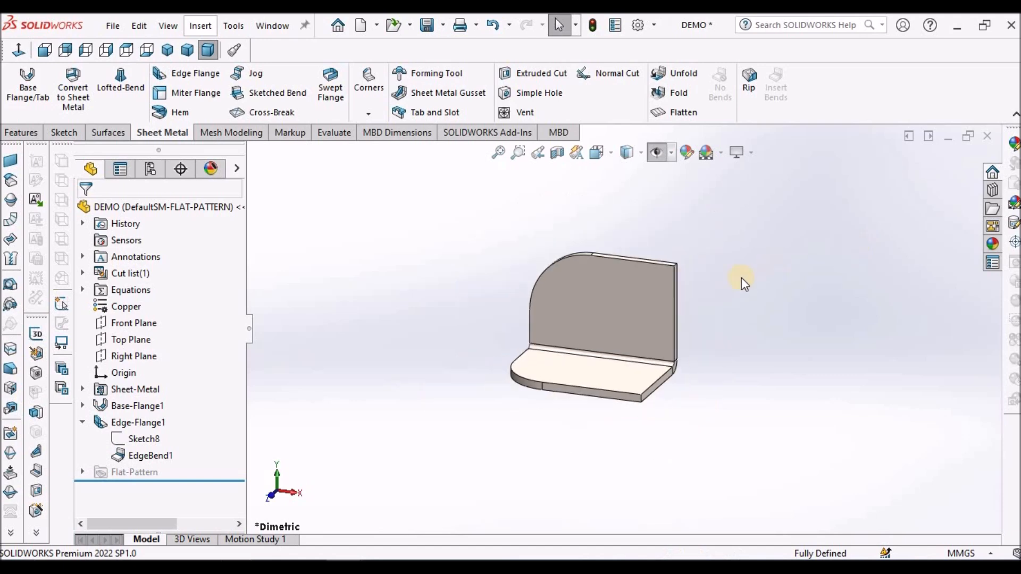
Start an edge flange on the base flange's straight vertical side edge with a 32° angle
scroll(739, 279, "down", 3)
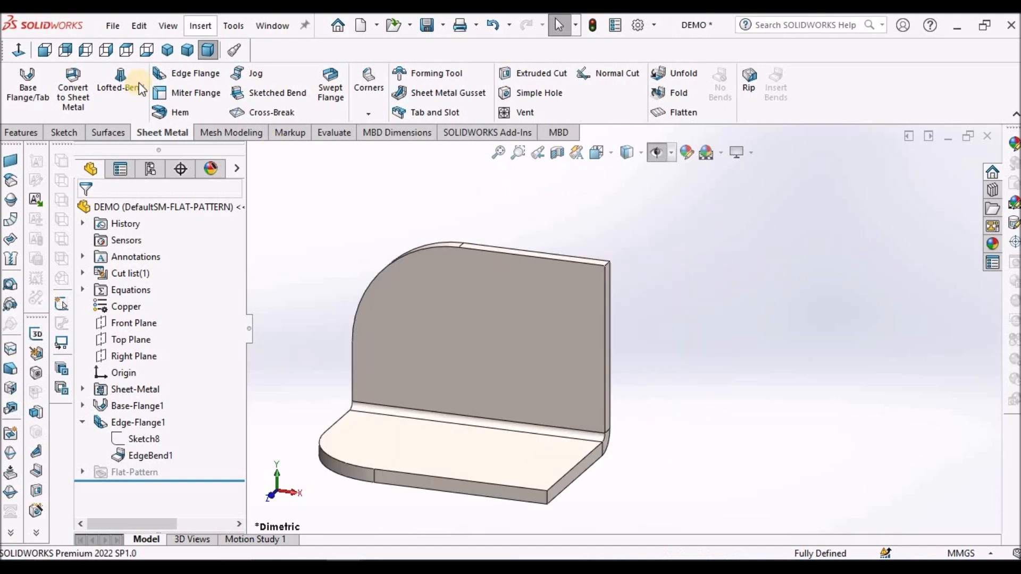
left_click(188, 73)
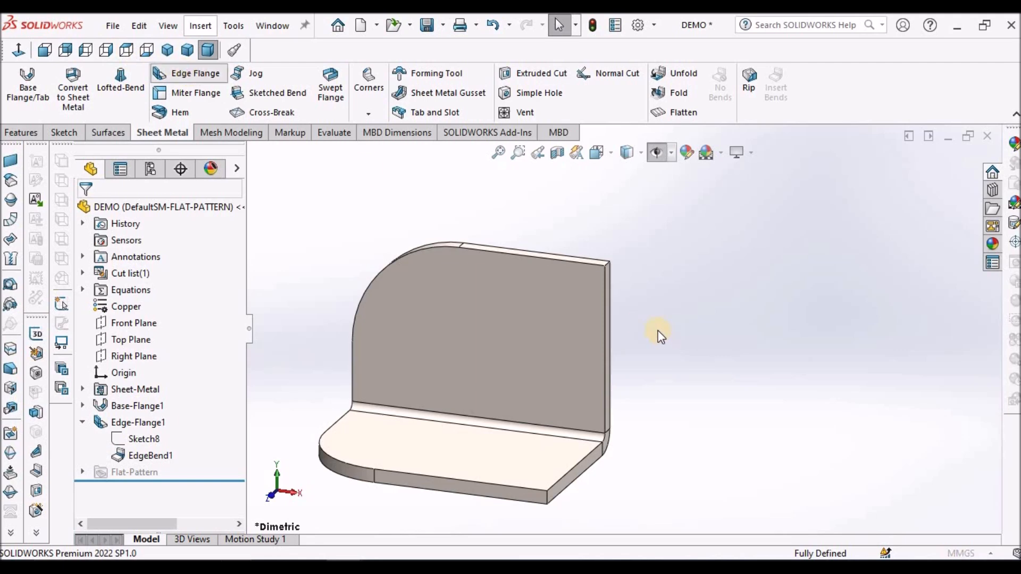
left_click(611, 292)
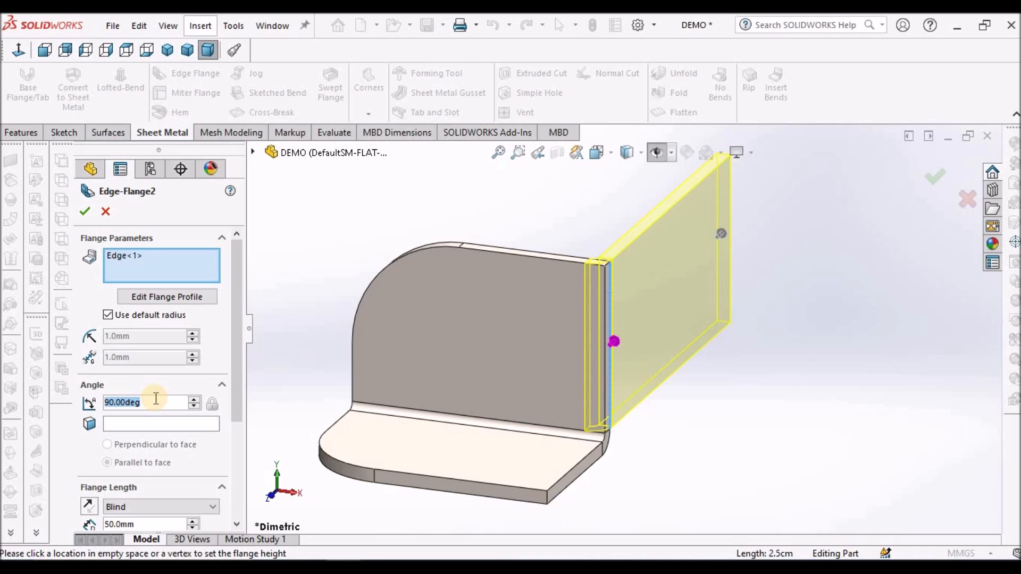
type("32")
key("Return")
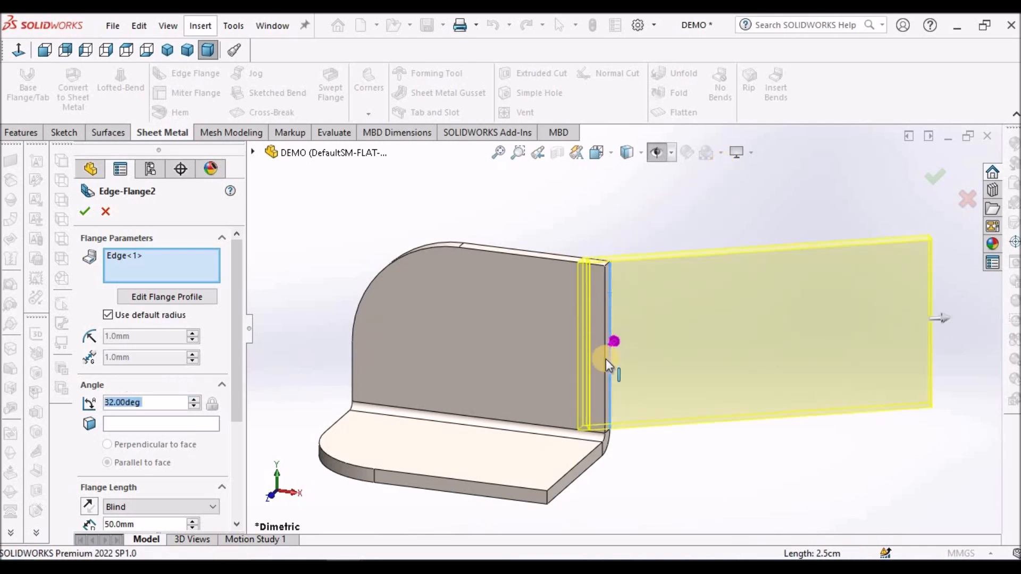
scroll(606, 359, "up", 4)
scroll(641, 396, "down", 2)
Set the 50 mm side flange's position to Bend Outside and create the flange
left_click_drag(238, 419, 242, 508)
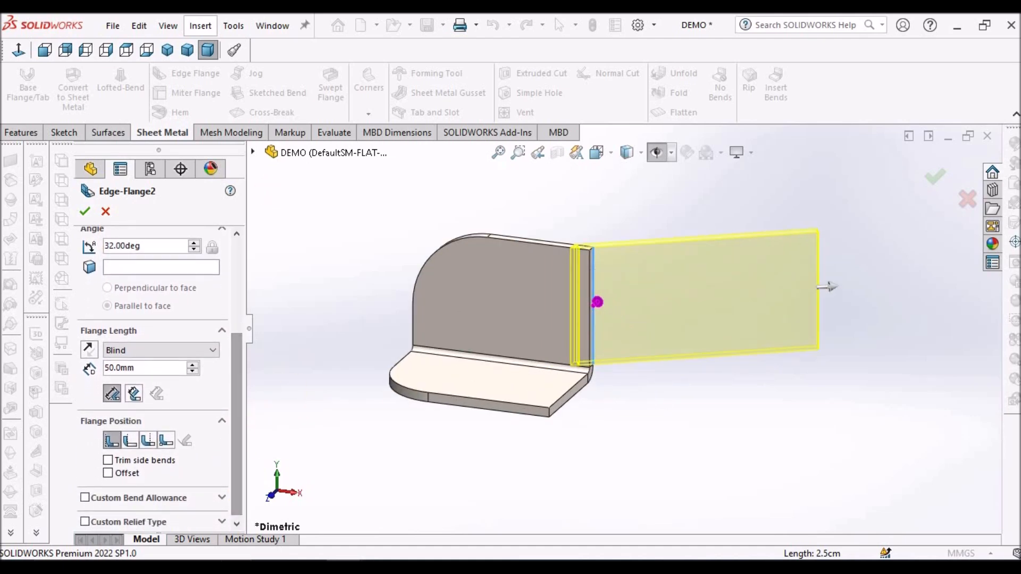
left_click(127, 50)
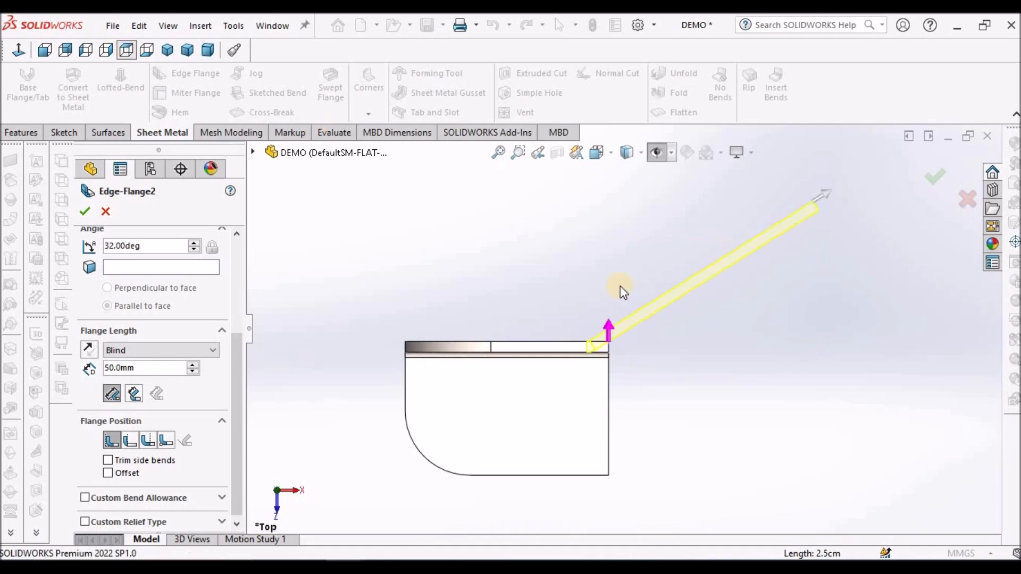
scroll(602, 360, "down", 5)
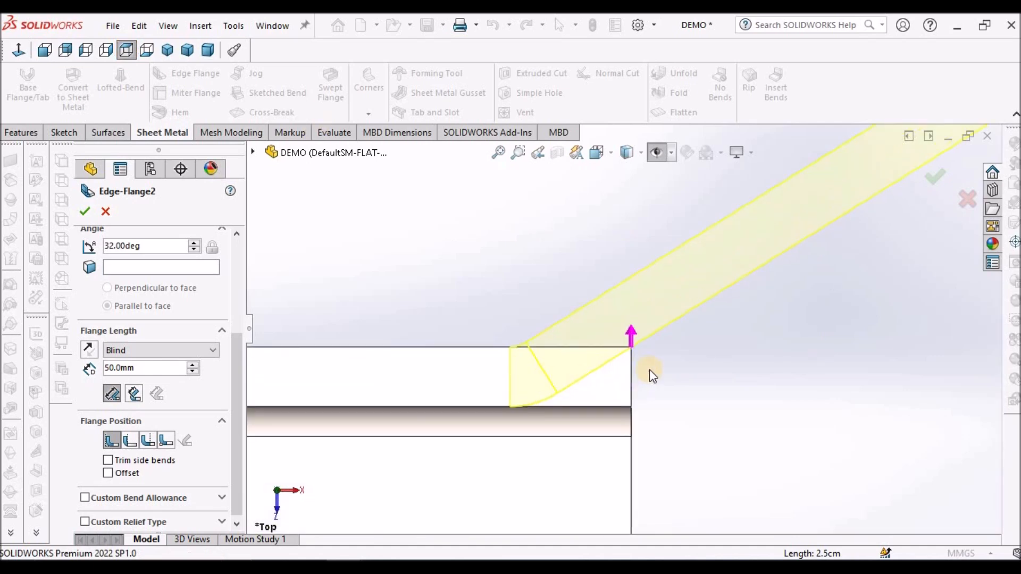
left_click(149, 441)
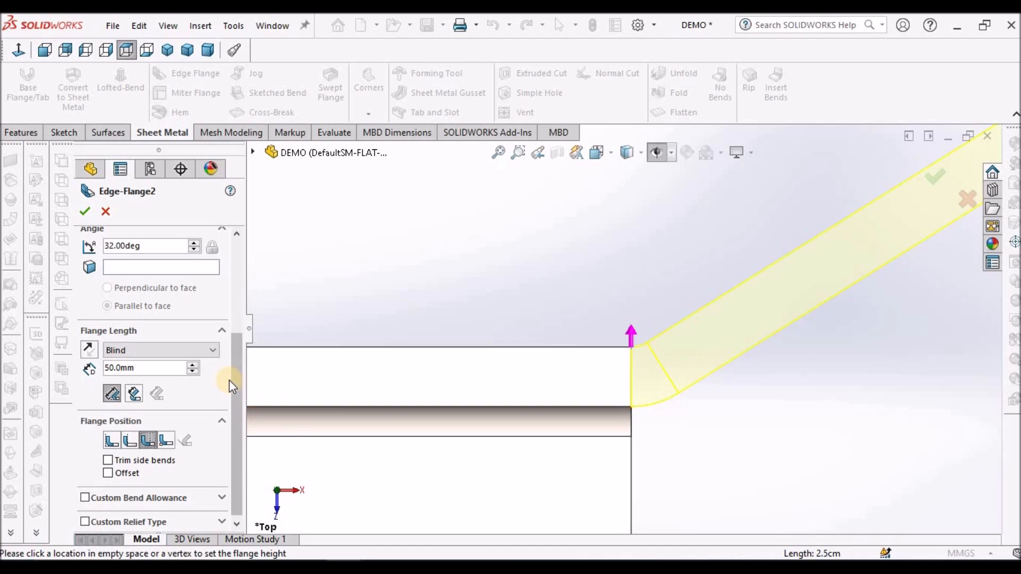
left_click(84, 208)
left_click(755, 447)
middle_click_drag(754, 447, 544, 369)
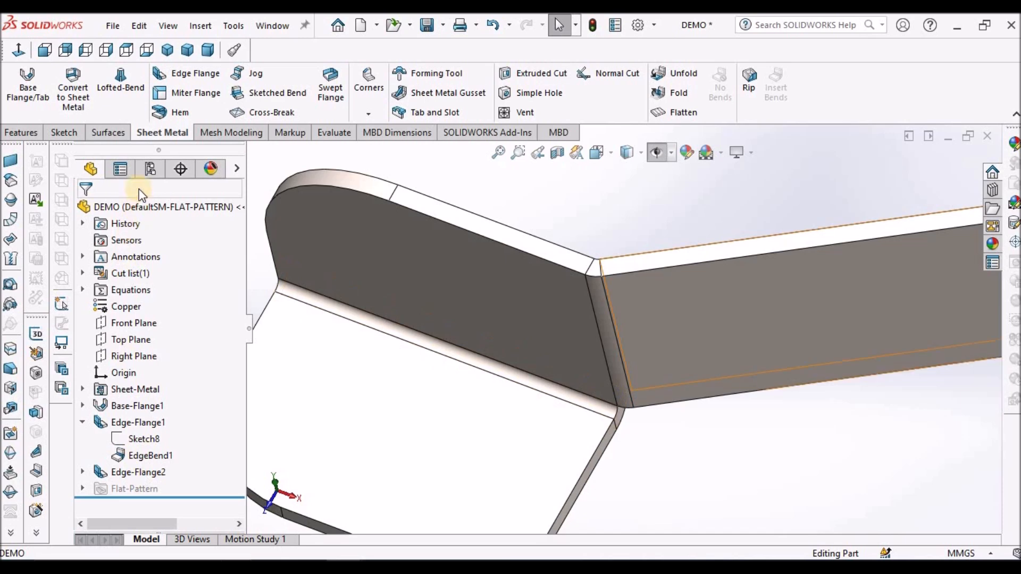
Try the Material Inside position on the 32° side flange and inspect the corner where the two bends meet
right_click(133, 471)
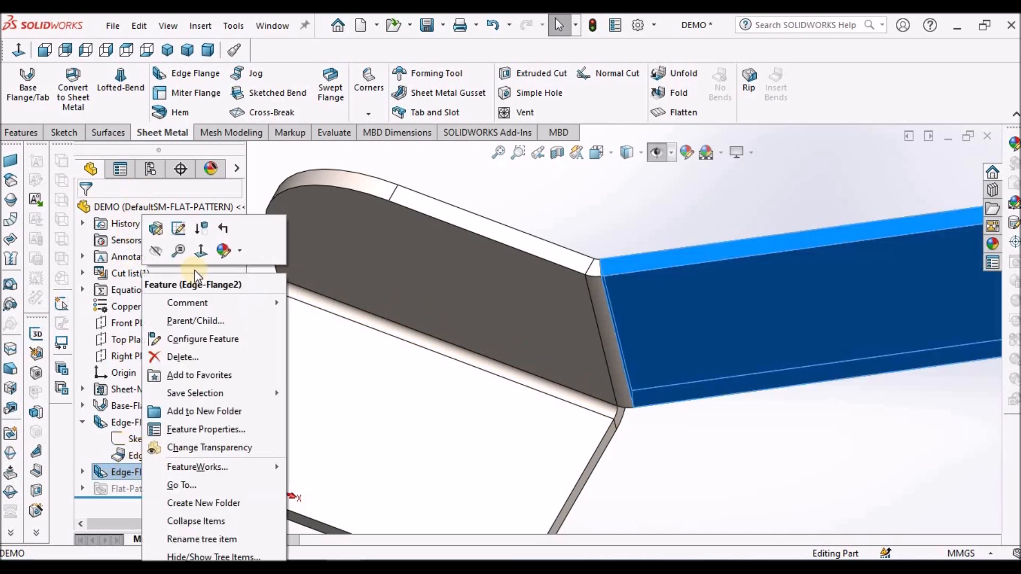
left_click(156, 228)
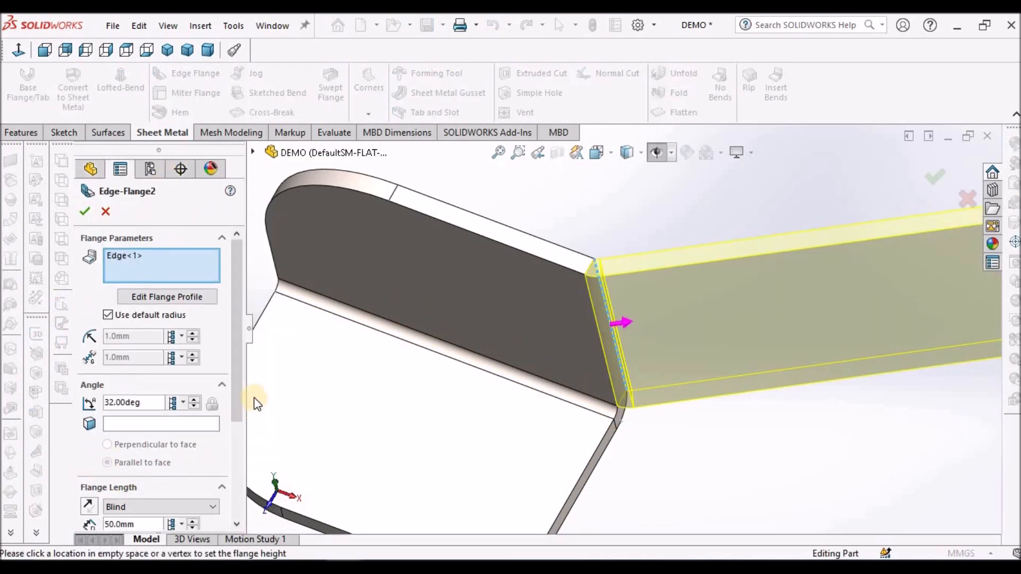
scroll(232, 411, "down", 3)
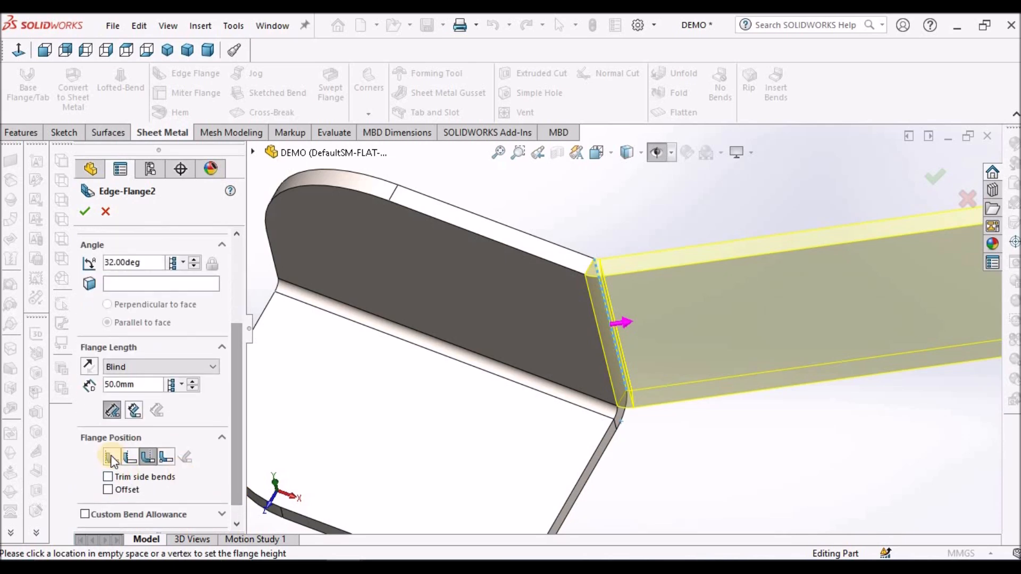
left_click(139, 408)
left_click(86, 211)
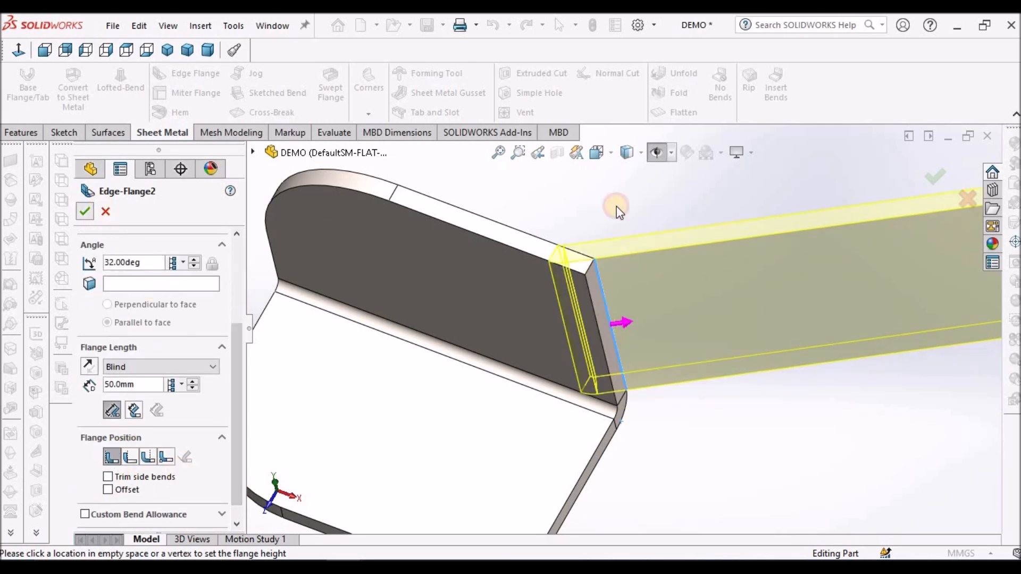
middle_click_drag(591, 263, 653, 468)
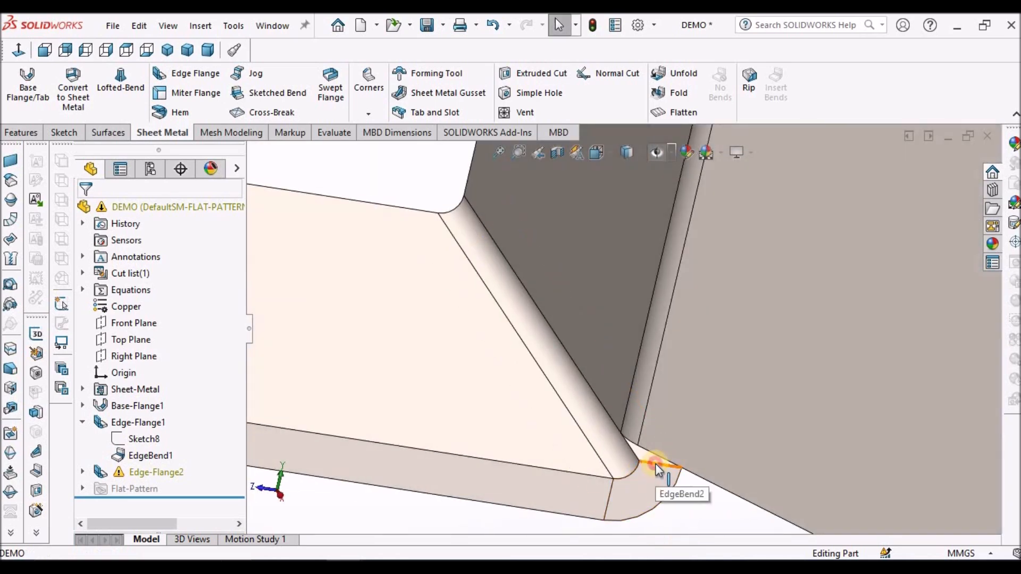
left_click(655, 463)
left_click(676, 503)
scroll(676, 503, "up", 5)
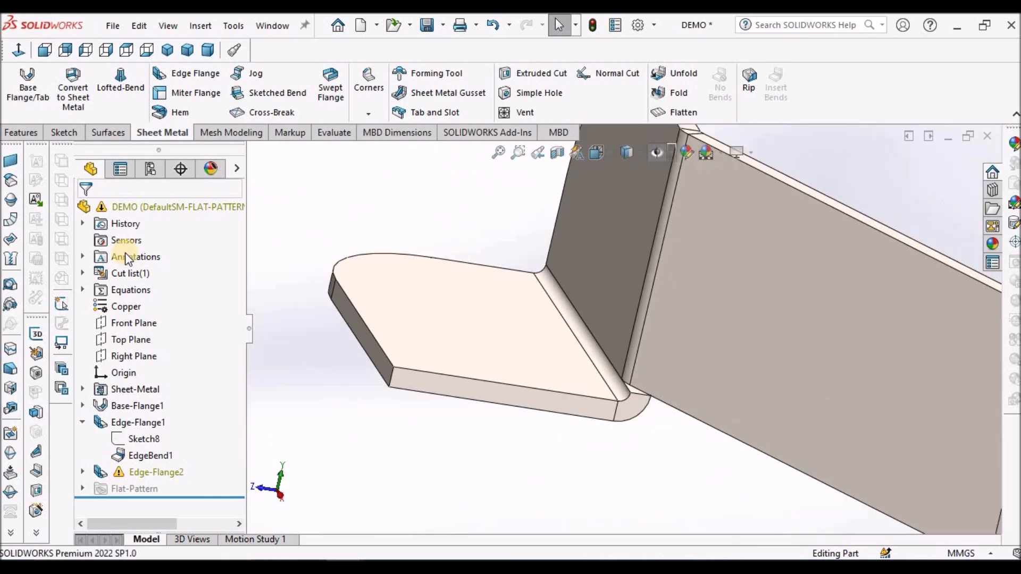
Edit the 32° side flange and set its flange position to Bend Outside
right_click(169, 473)
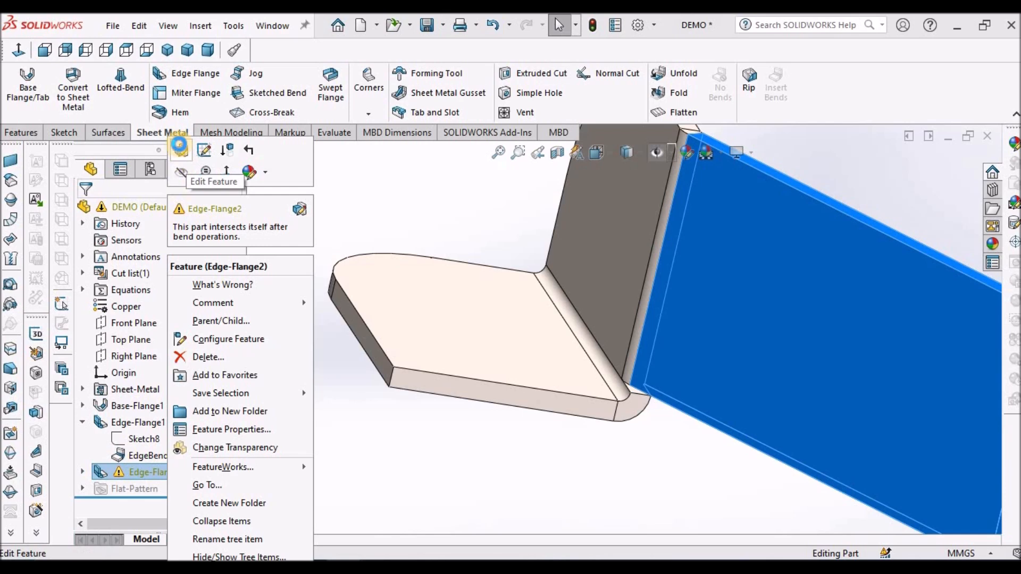
left_click(179, 148)
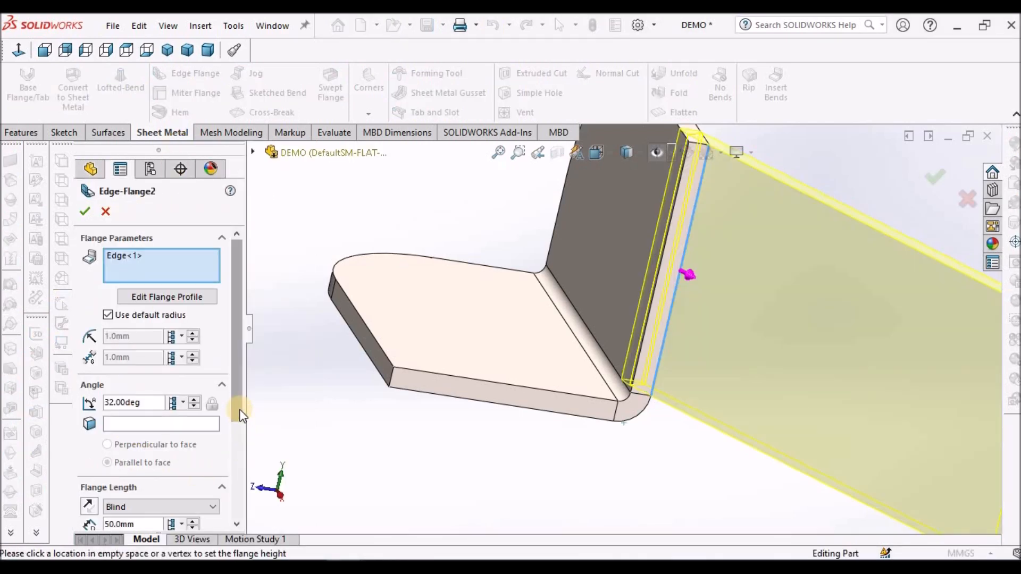
scroll(174, 461, "down", 3)
left_click(148, 489)
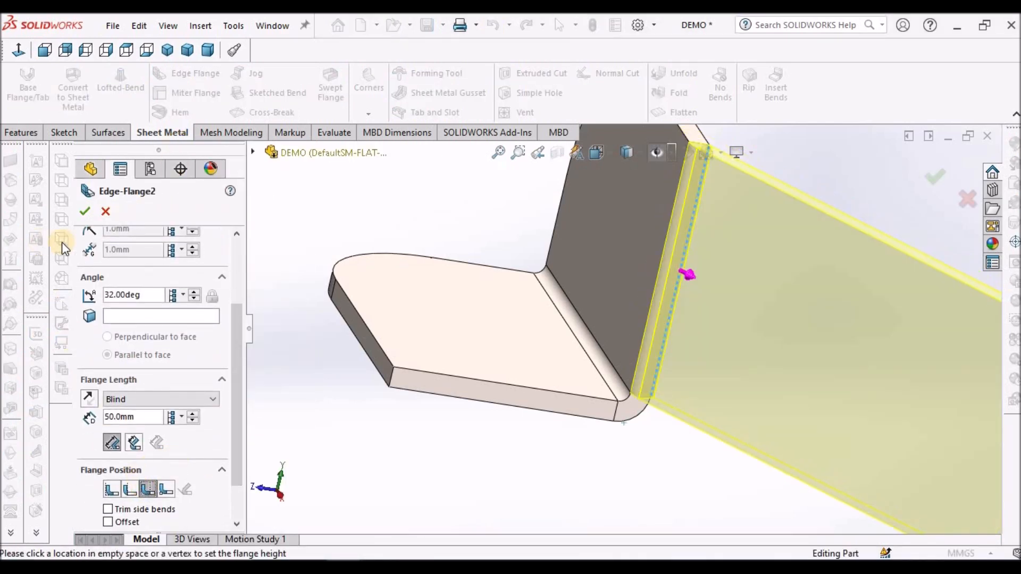
left_click(85, 211)
scroll(502, 237, "up", 5)
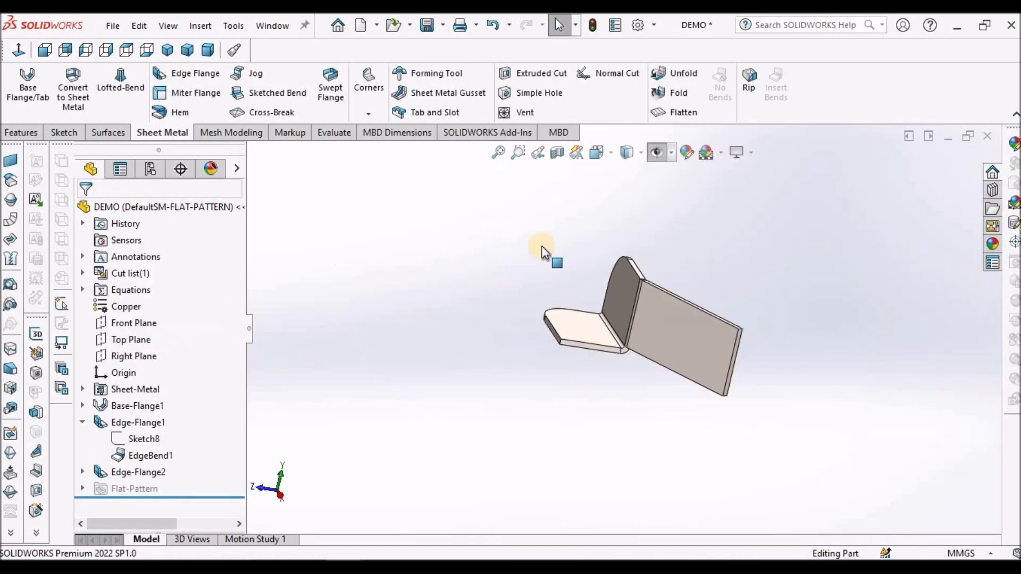
Examine the corner between the two flange bends, check the flattened part, and return it to the folded state
scroll(630, 295, "down", 6)
middle_click_drag(649, 494, 630, 297)
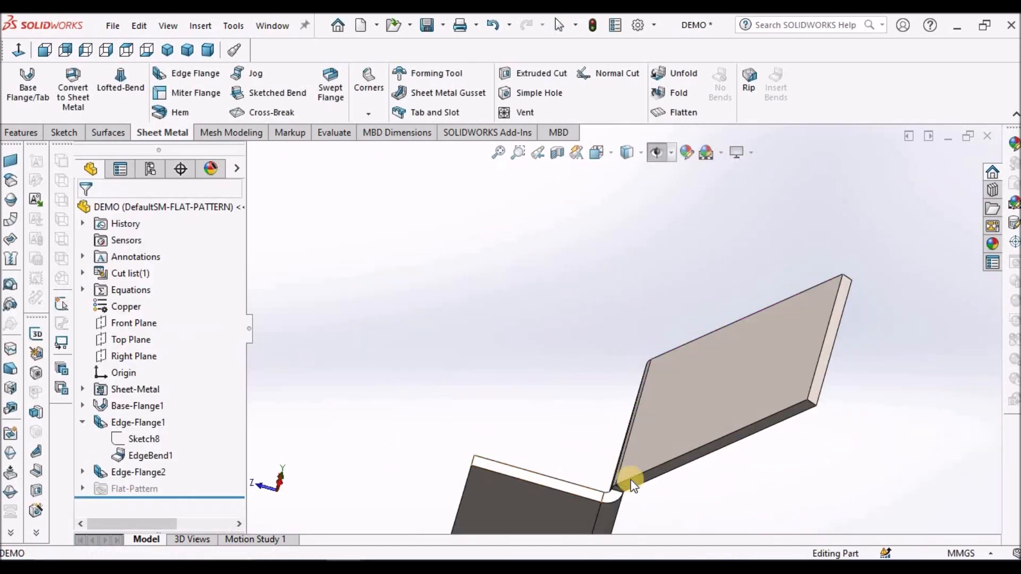
scroll(605, 474, "down", 5)
scroll(591, 449, "down", 3)
scroll(484, 341, "up", 3)
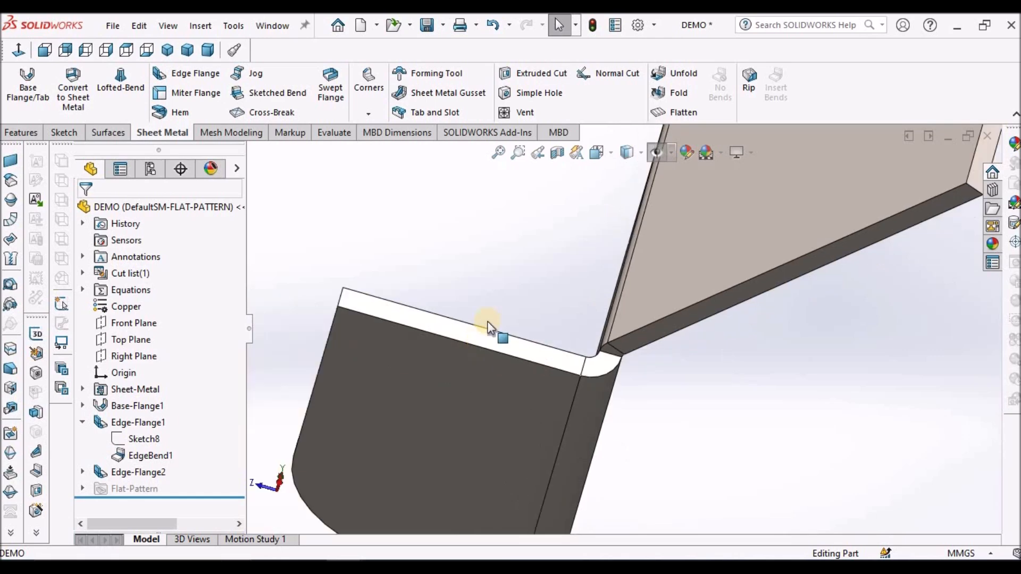
left_click(682, 112)
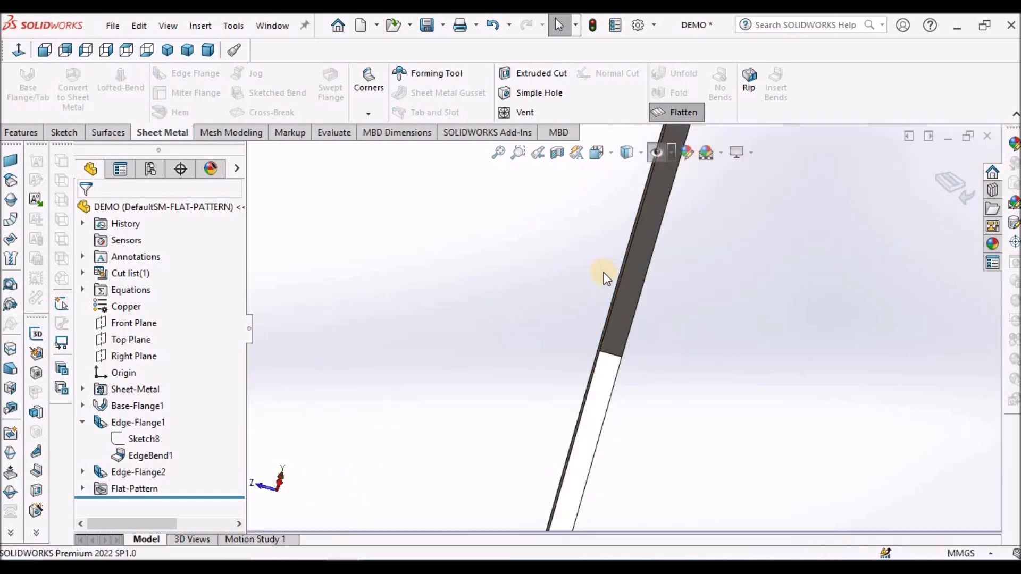
middle_click_drag(593, 282, 615, 363)
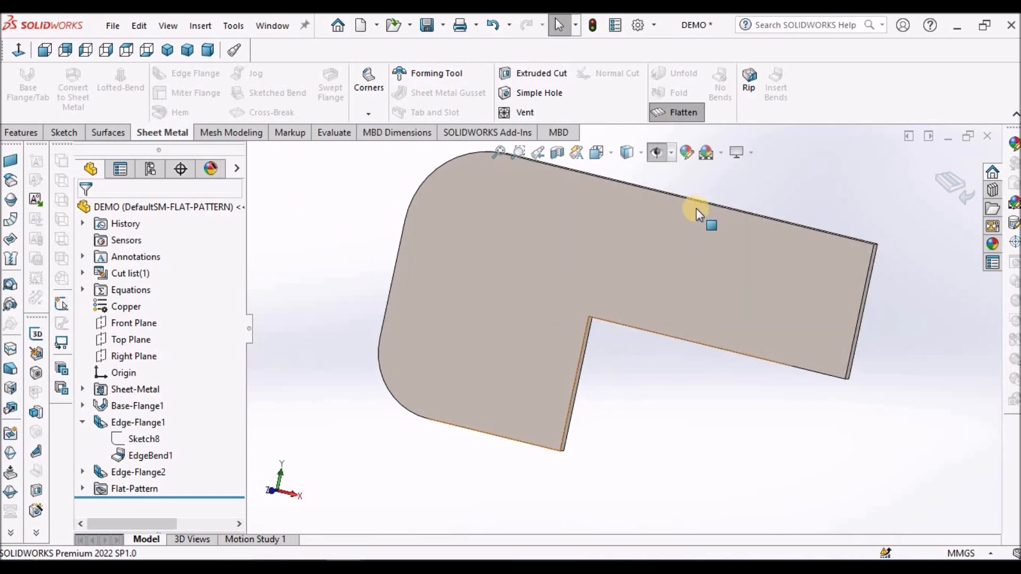
left_click(671, 109)
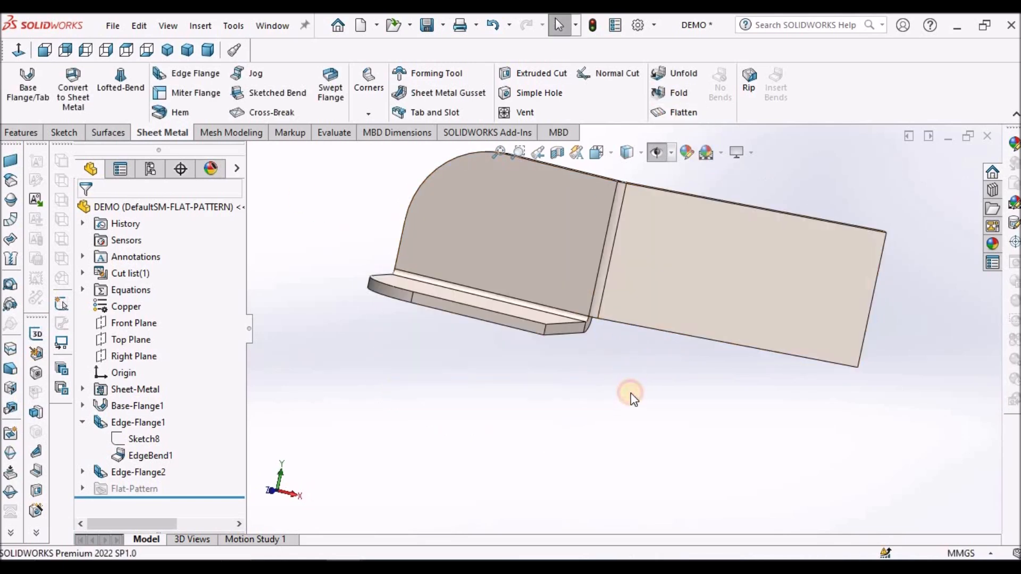
scroll(636, 360, "down", 4)
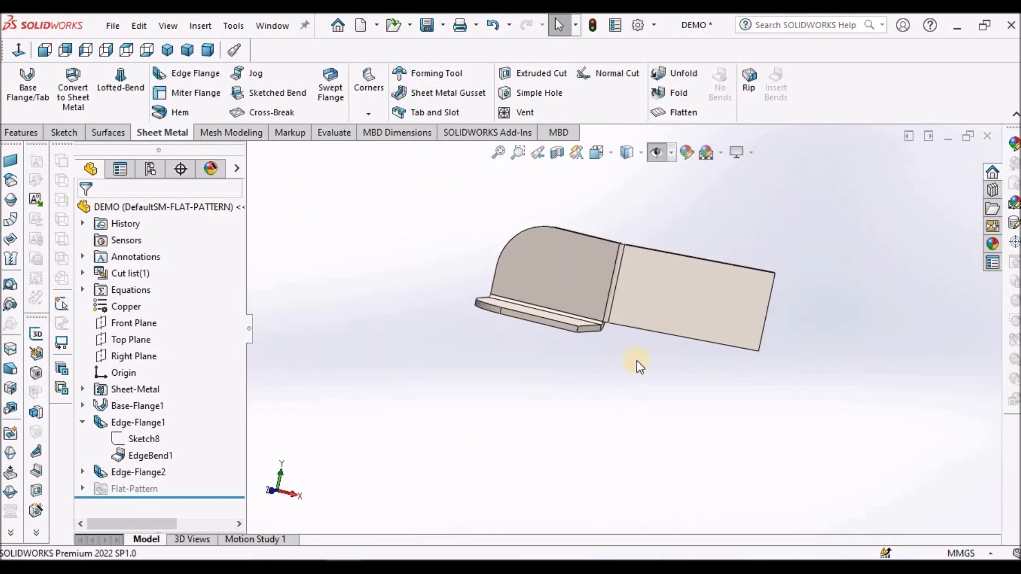
Edit the 32° side flange's profile sketch and convert its outer end line to construction geometry
left_click(83, 473)
right_click(163, 489)
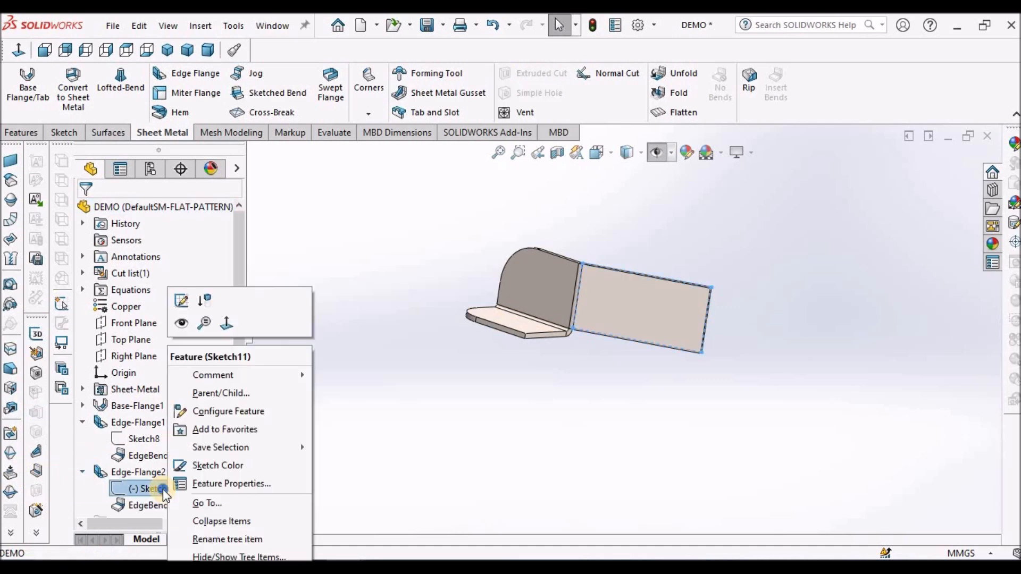
left_click(181, 302)
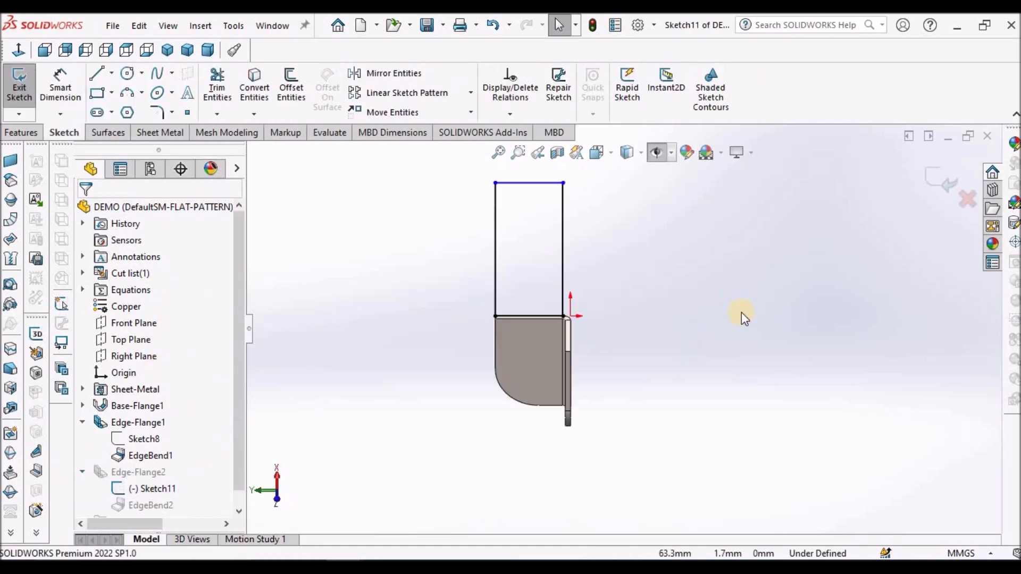
left_click(48, 51)
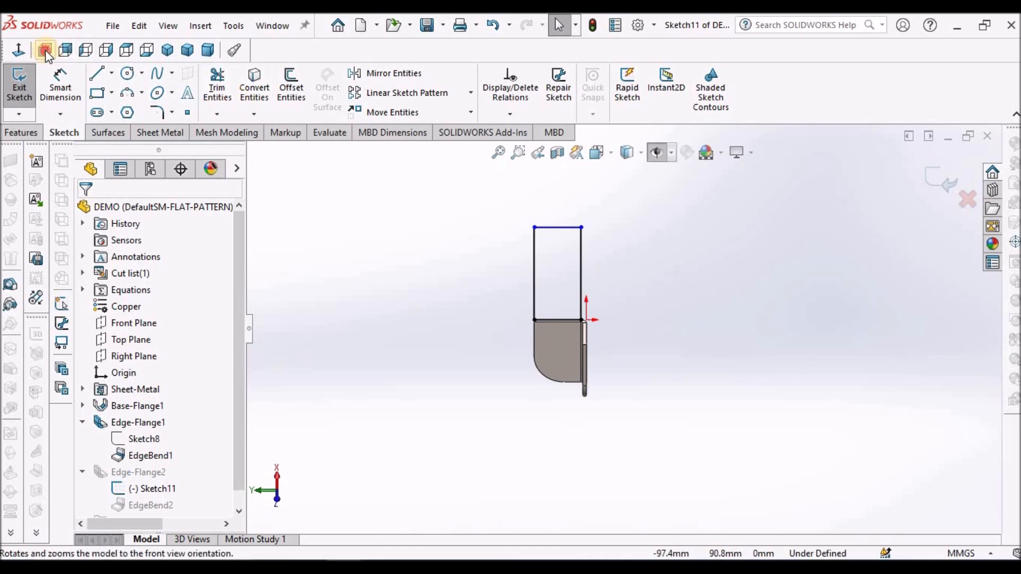
scroll(854, 318, "down", 3)
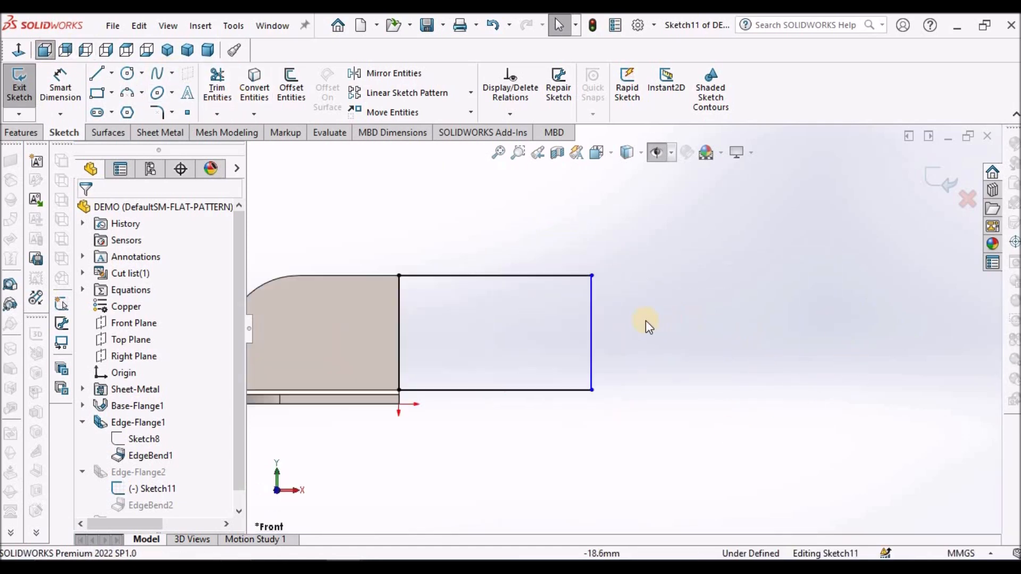
left_click(592, 301)
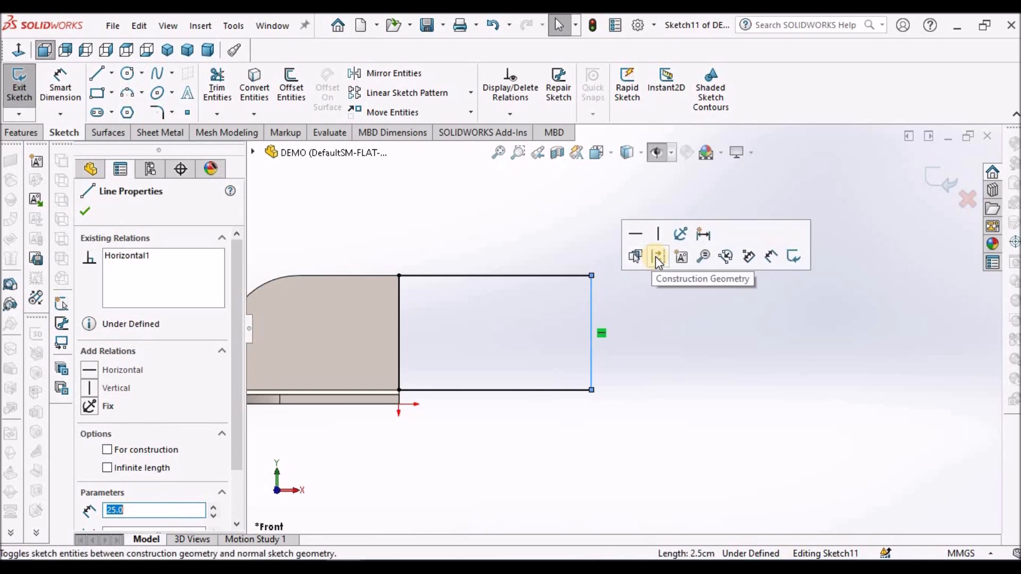
left_click(656, 320)
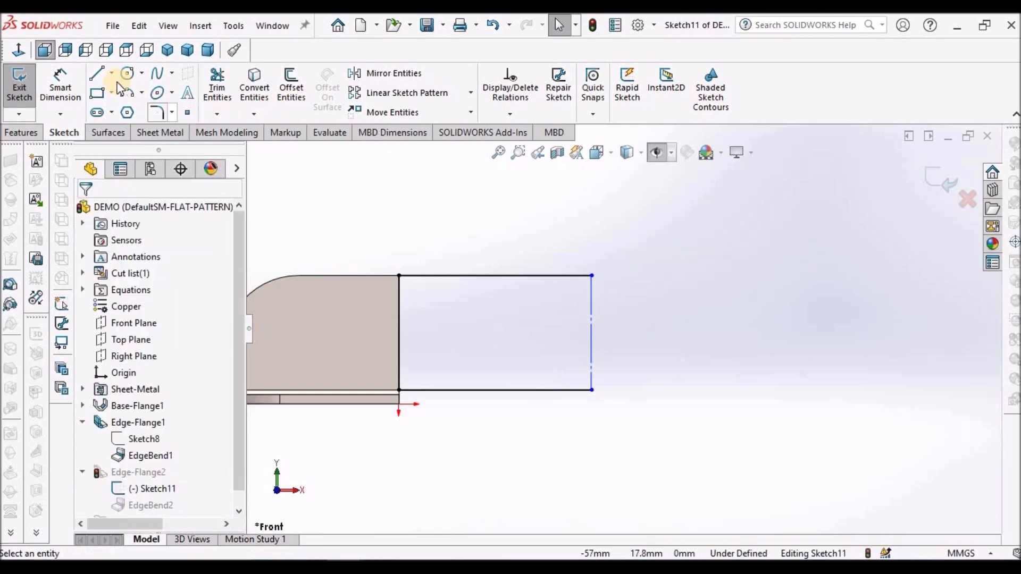
Draw an outward-bulging three-point arc between the two endpoints of the construction line
left_click(127, 93)
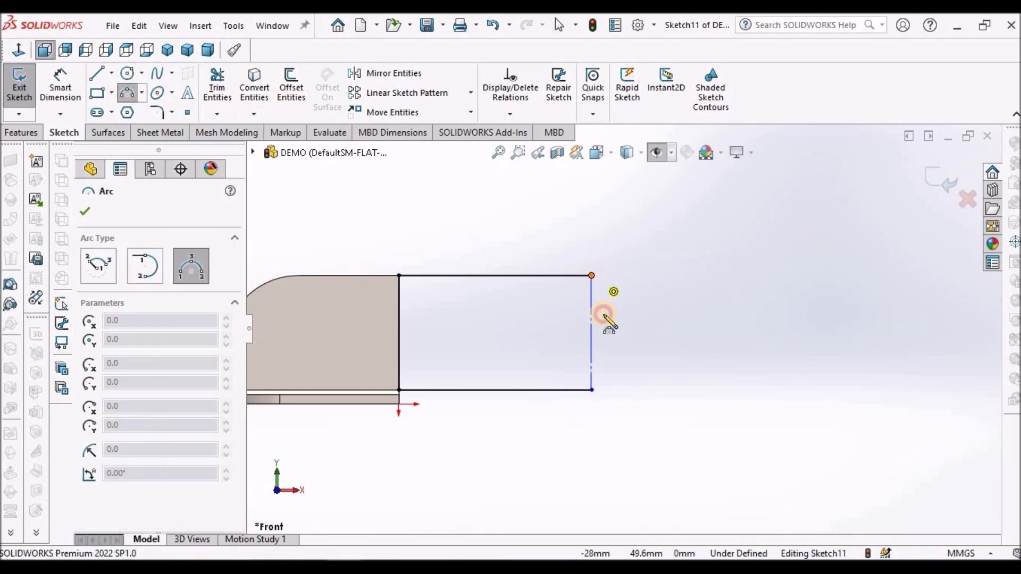
left_click(592, 390)
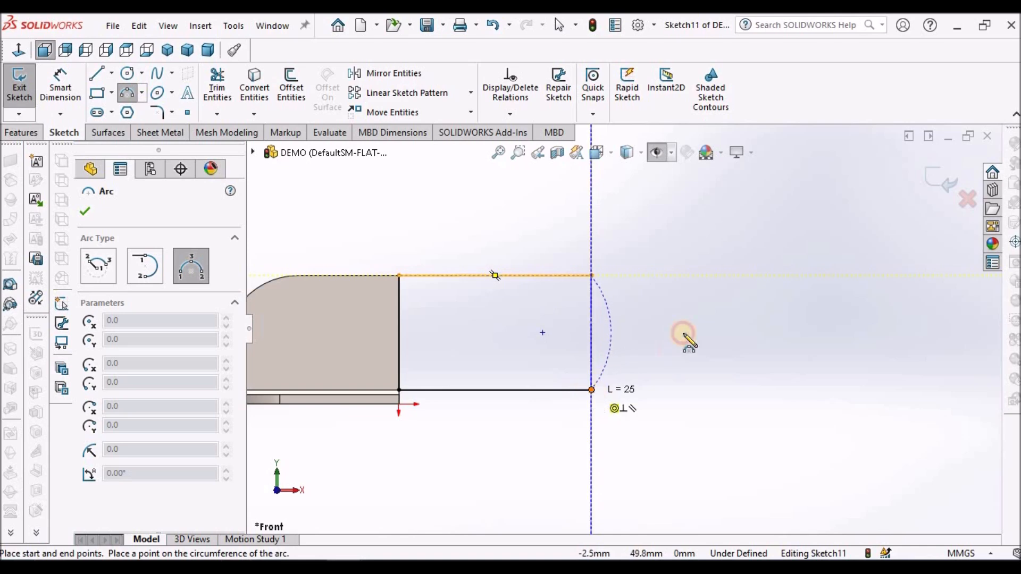
left_click(676, 327)
right_click(704, 228)
left_click(735, 246)
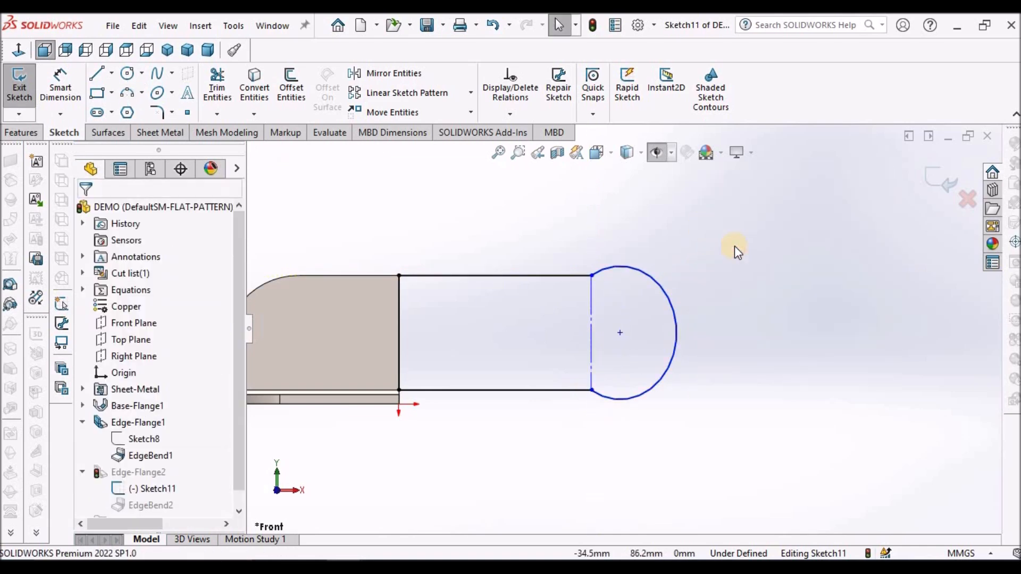
Make the end arc tangent to both long edges of the side flange profile
left_click(579, 277)
left_click(612, 269, "ctrl")
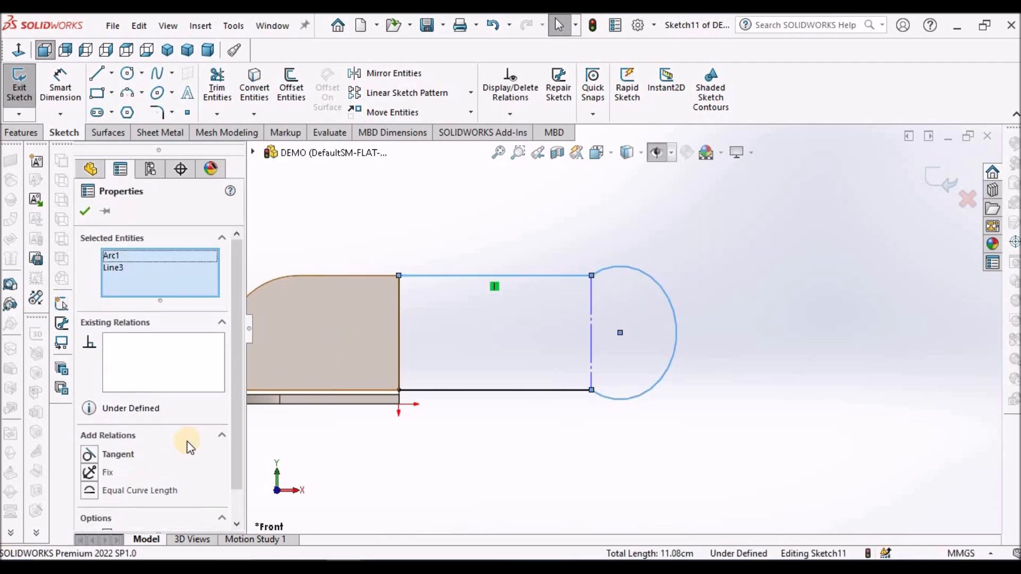
left_click(89, 454)
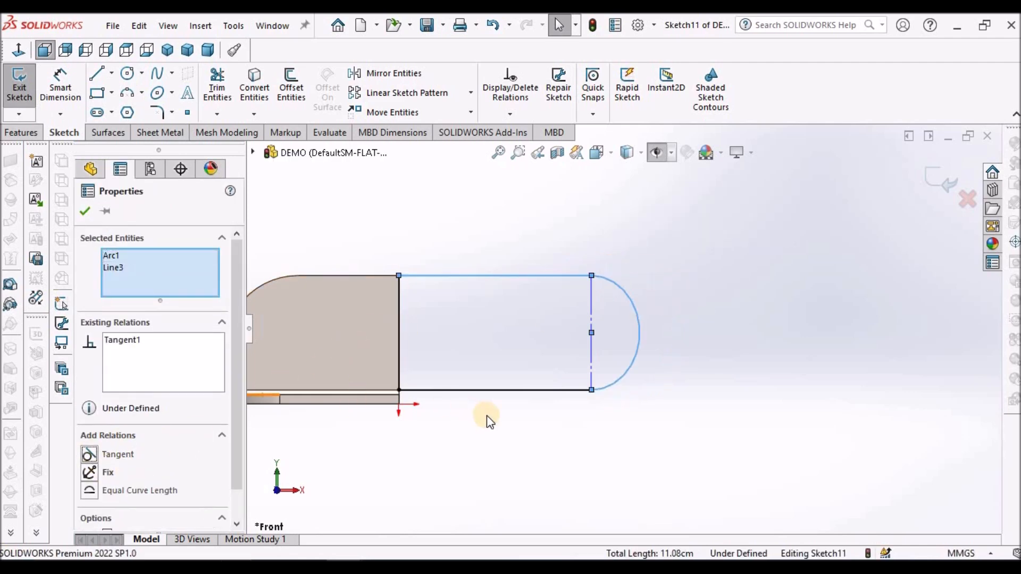
left_click(548, 381)
left_click(613, 381)
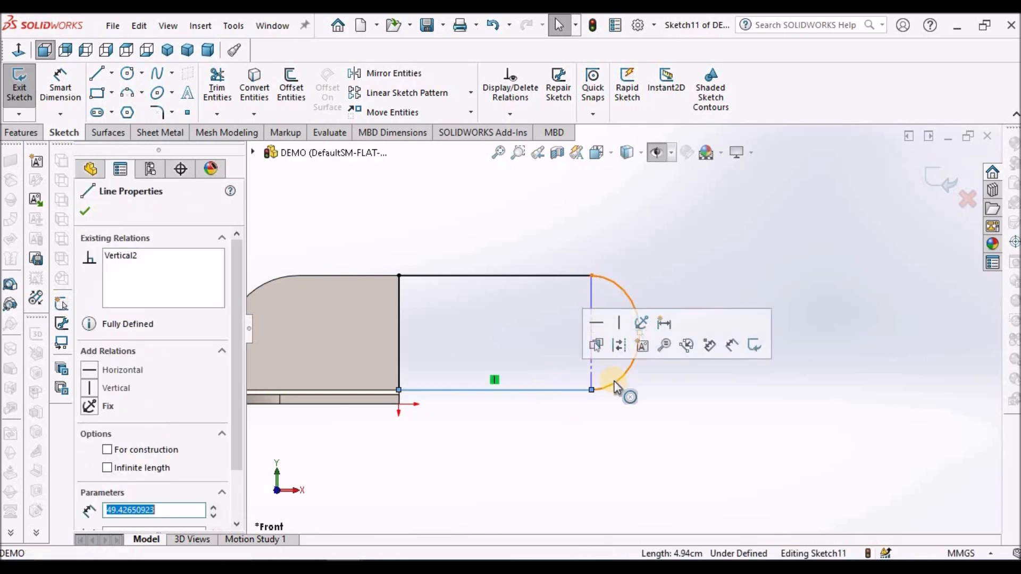
left_click(630, 372, "ctrl")
left_click(98, 455)
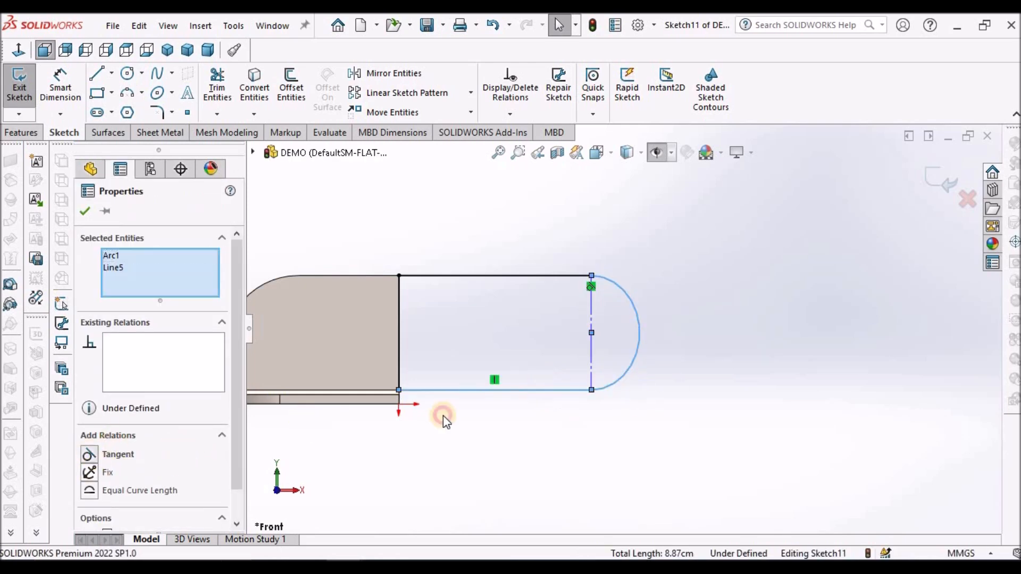
left_click(84, 211)
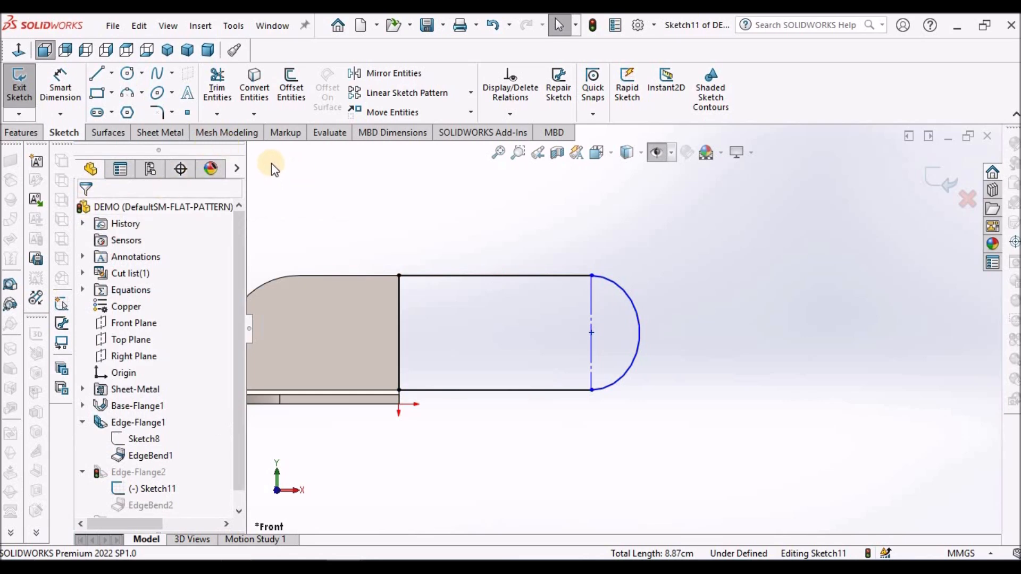
Dimension the distance from the bend-side line to the construction line as 50 mm and finish the flange sketch
left_click(64, 85)
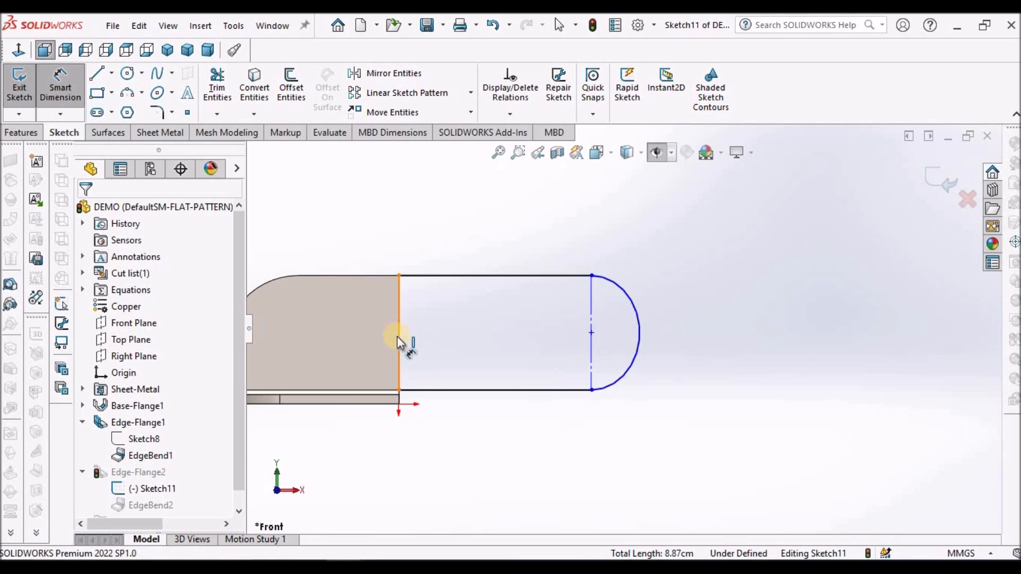
left_click(399, 339)
left_click(589, 346)
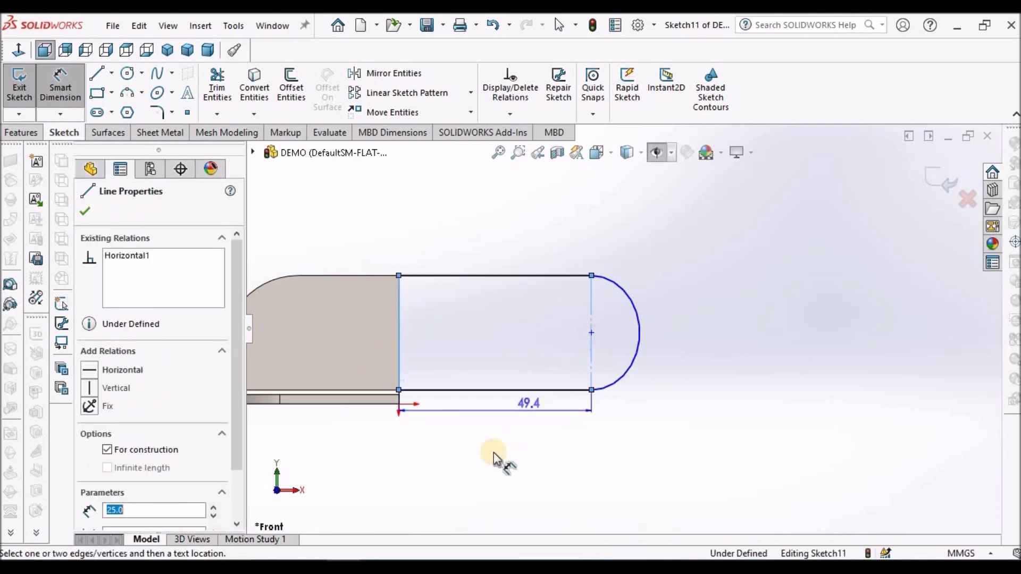
left_click(494, 452)
type("50")
key("Return")
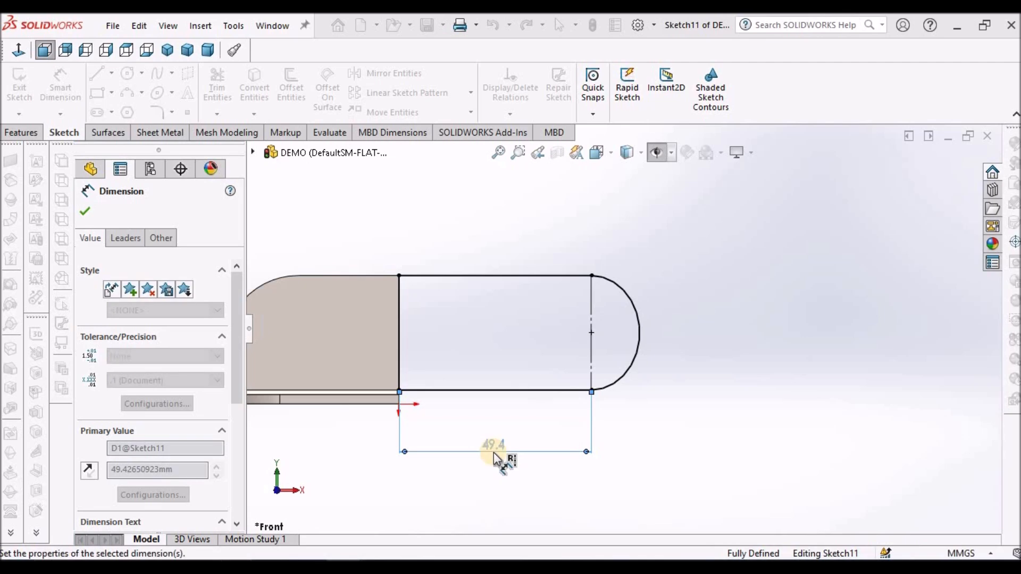
left_click(944, 184)
middle_click_drag(806, 250, 707, 327)
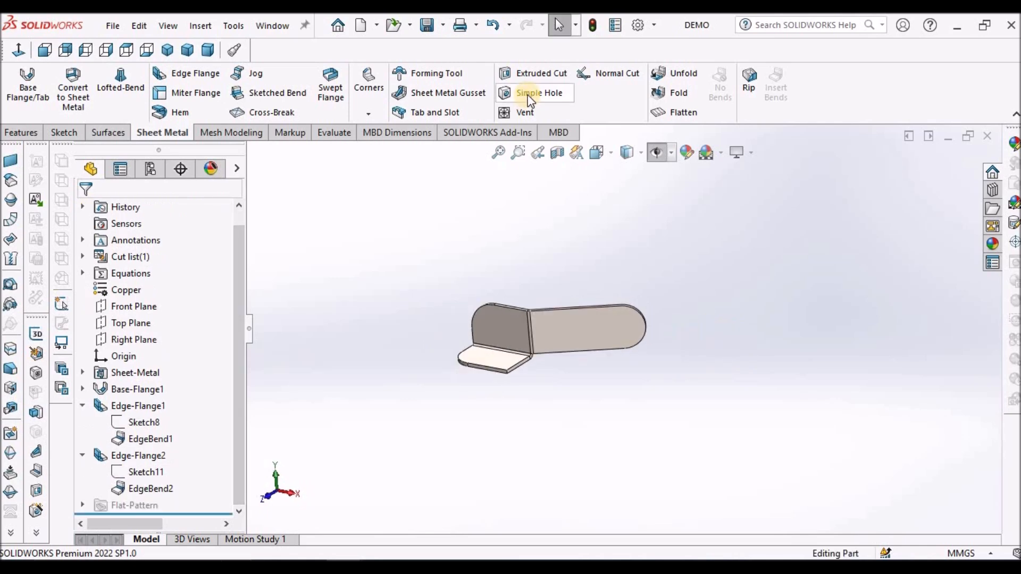
Create a 10 mm simple hole on the base flange face with its depth linked to the sheet thickness
left_click(496, 327)
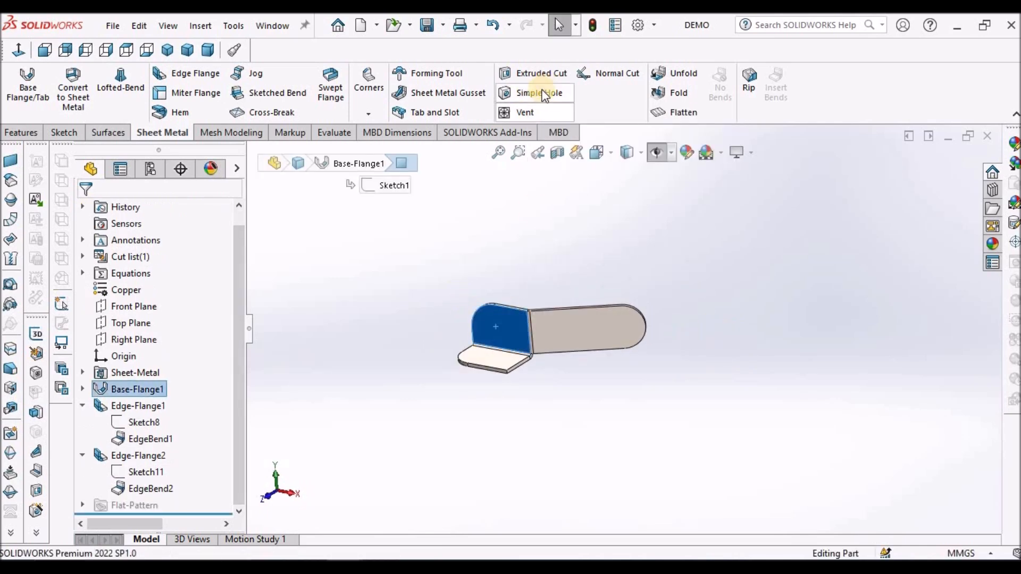
left_click(541, 91)
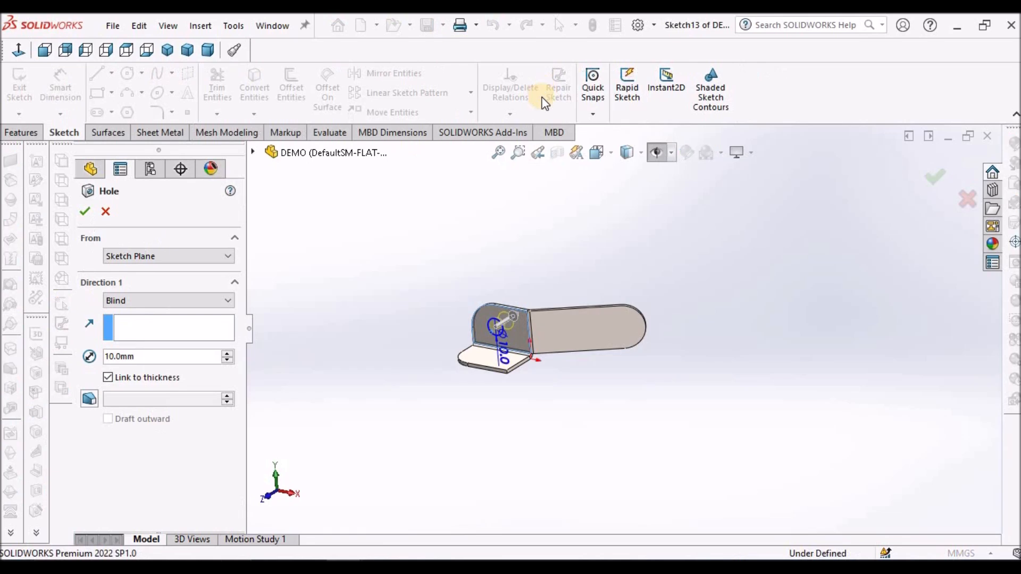
left_click(83, 211)
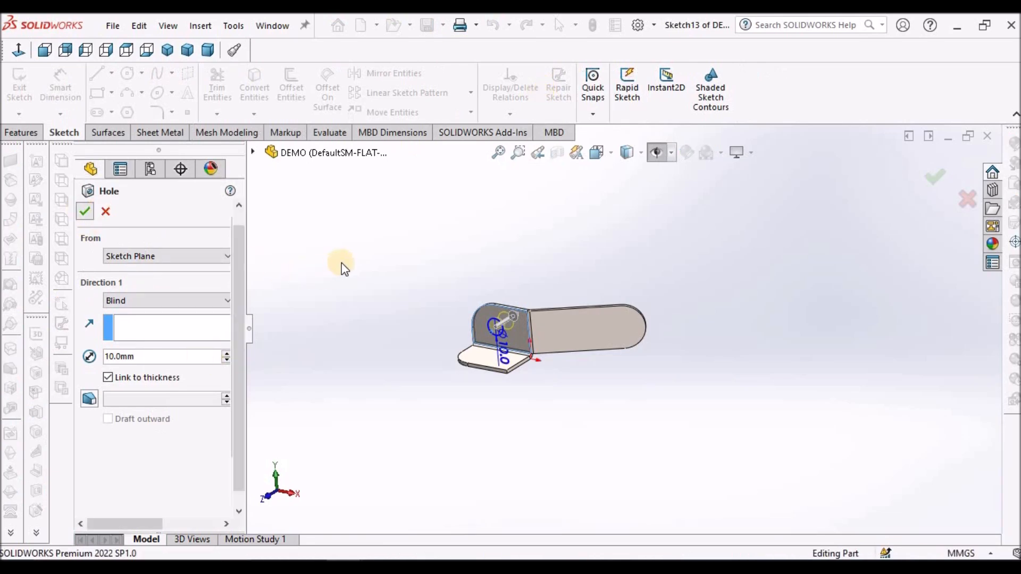
Edit the hole's sketch, move its diameter dimension outside the part, and set the diameter to 16 mm
left_click(82, 504)
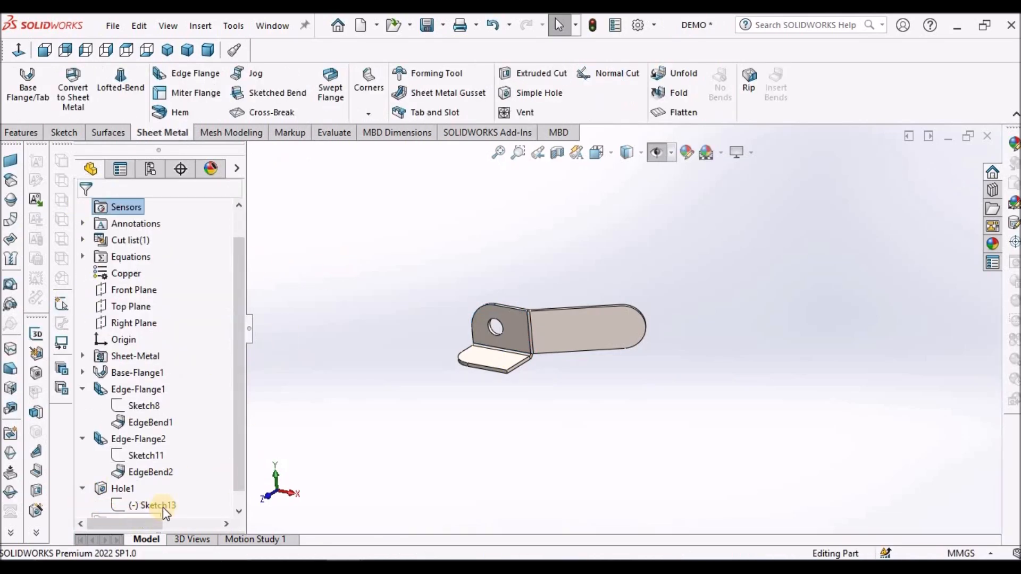
right_click(161, 504)
left_click(178, 326)
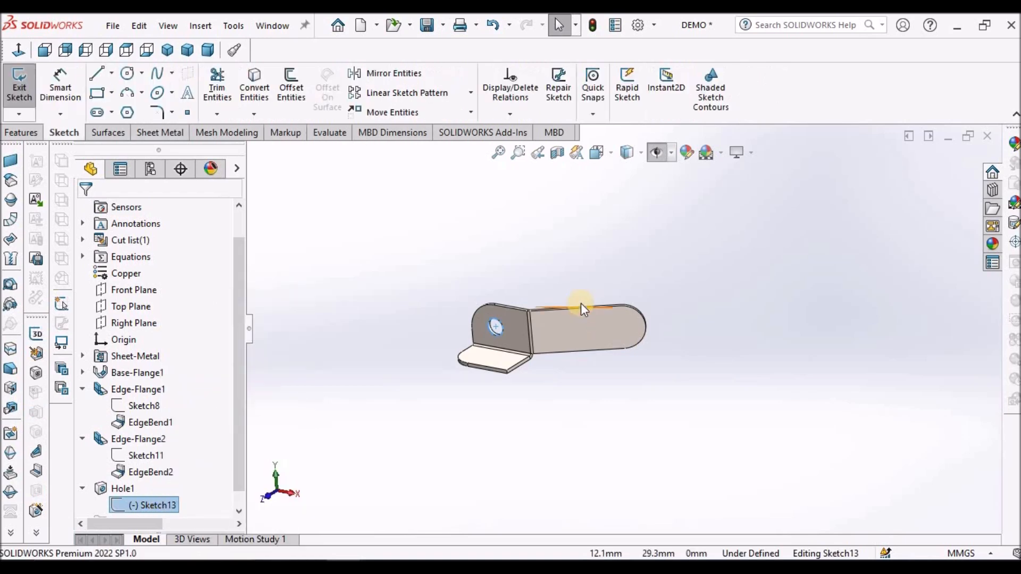
scroll(496, 346, "down", 2)
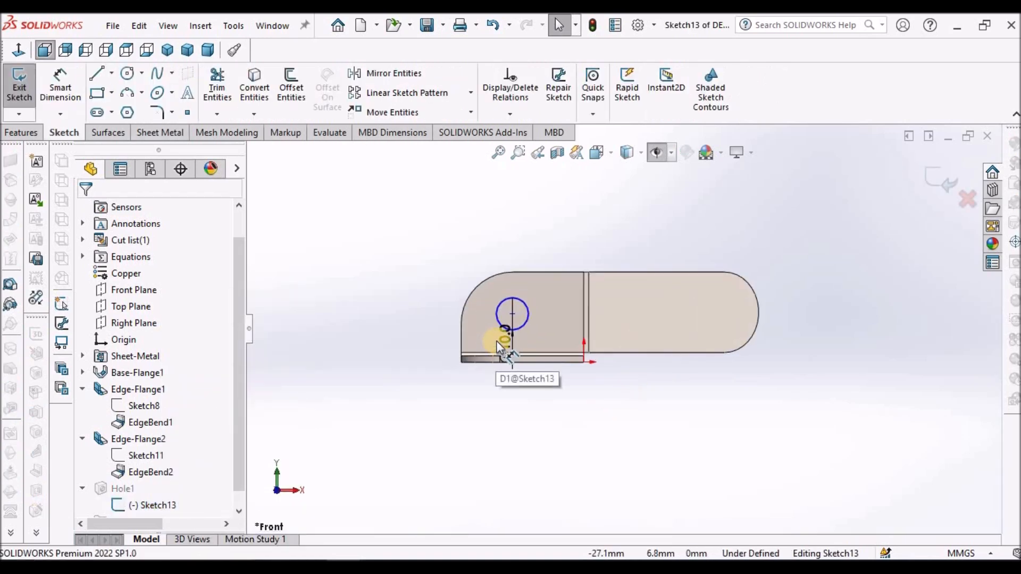
left_click_drag(501, 347, 459, 236)
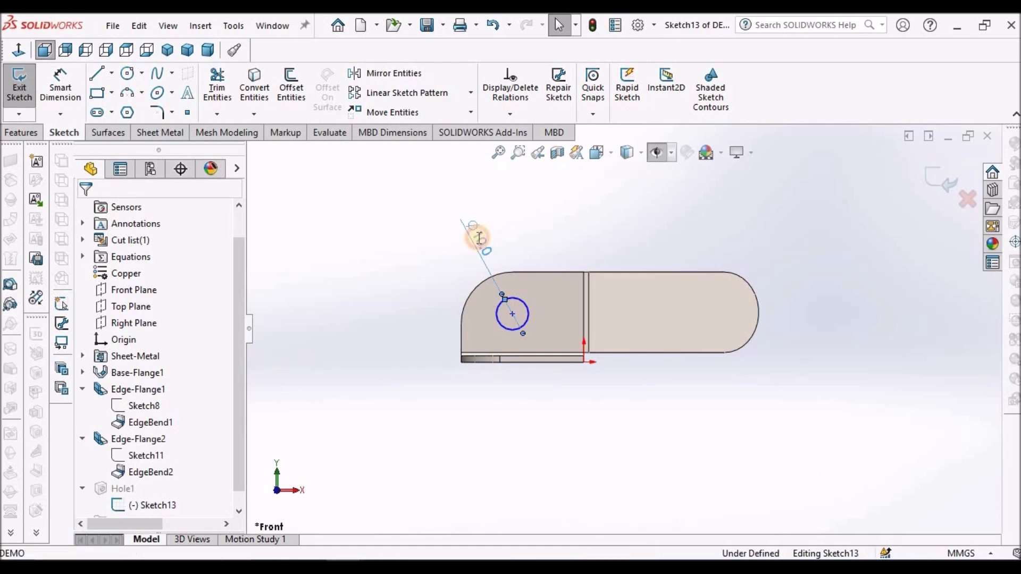
double_click(478, 239)
type("16")
key("Return")
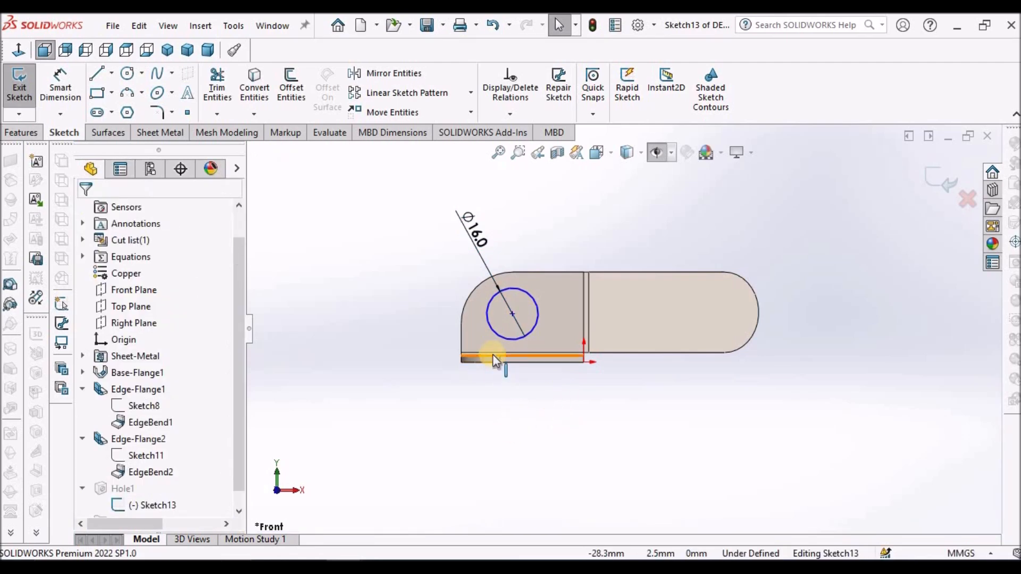
Move the hole circle's center onto the center point of the base flange's rounded corner
left_click(510, 313)
mouse_move(511, 313)
left_mouse_down()
mouse_move(471, 295)
mouse_move(507, 328)
left_mouse_up()
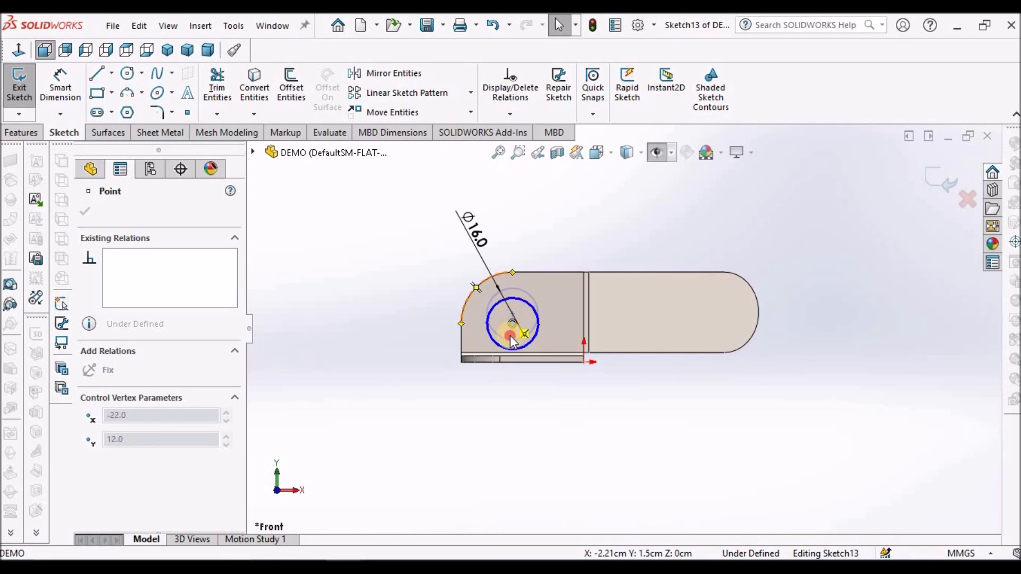
left_click_drag(511, 327, 510, 329)
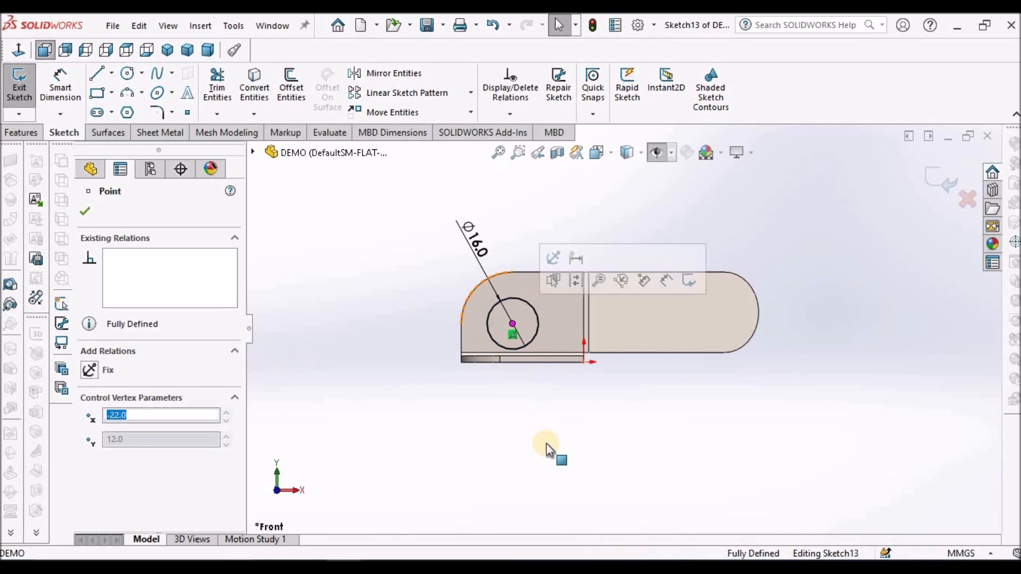
left_click(546, 445)
scroll(526, 348, "down", 2)
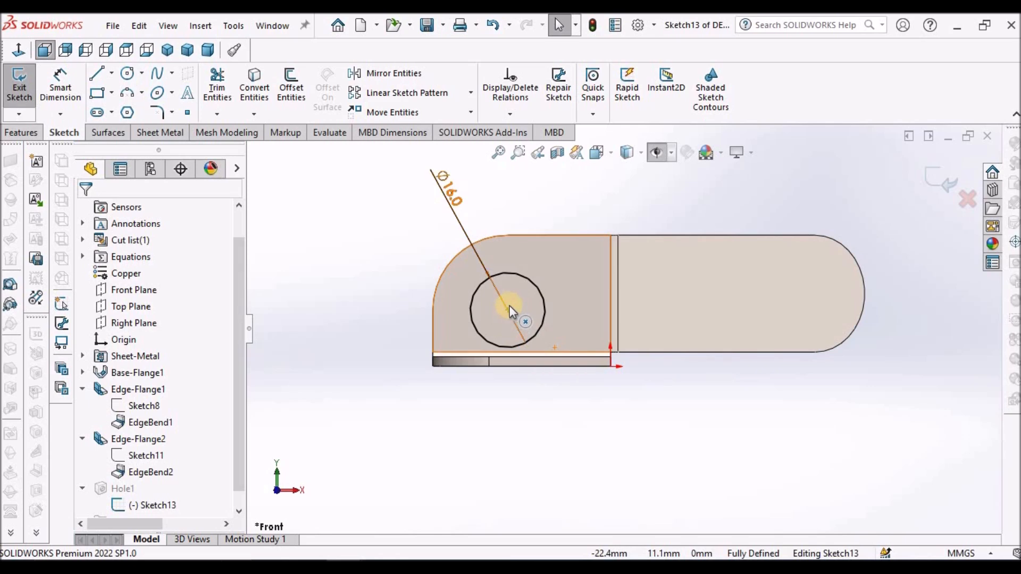
Finish the 16 mm hole's sketch, then reopen the hole feature to check its Link to thickness option and accept it
left_click(943, 174)
left_click(667, 396)
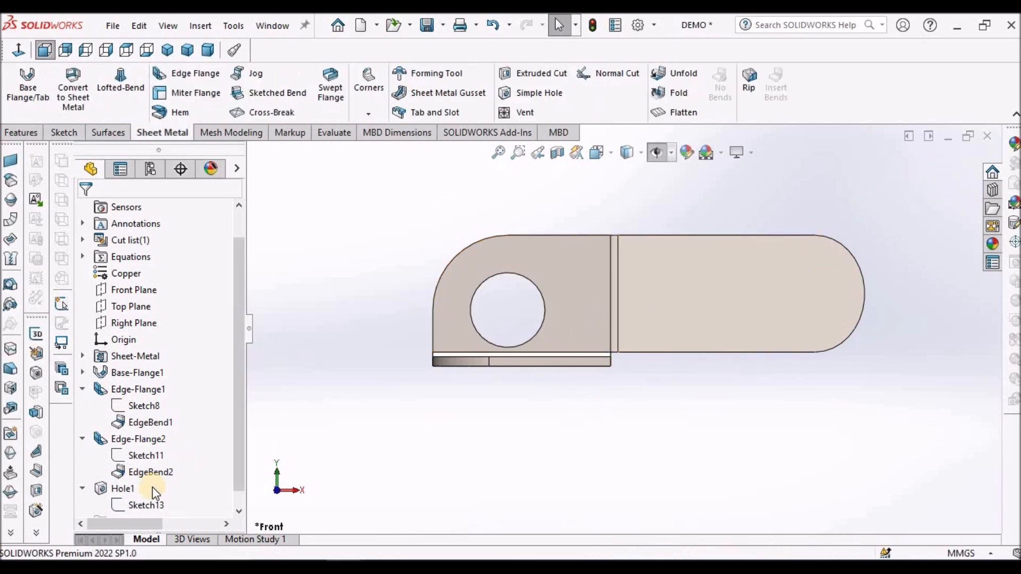
right_click(119, 489)
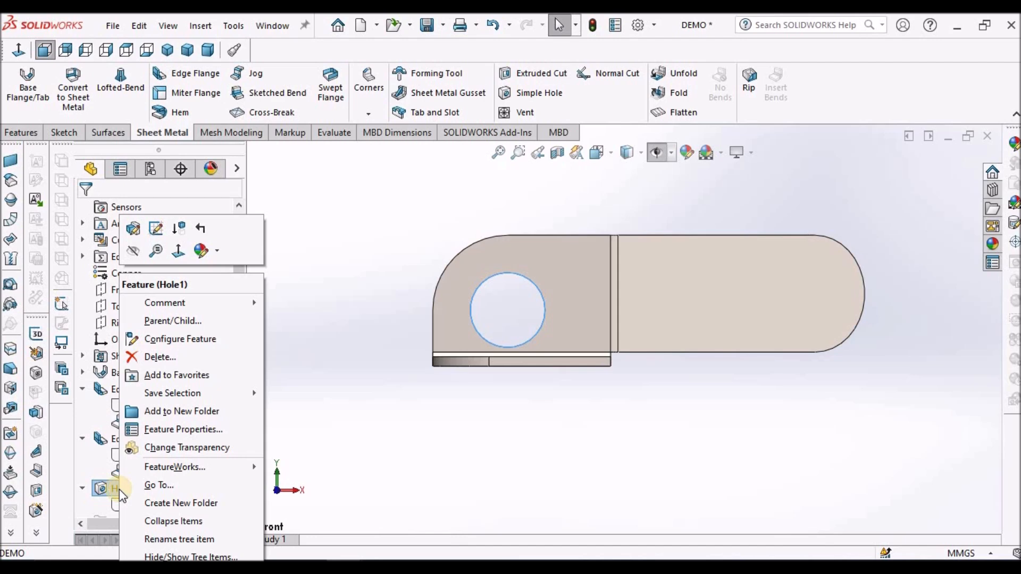
left_click(132, 231)
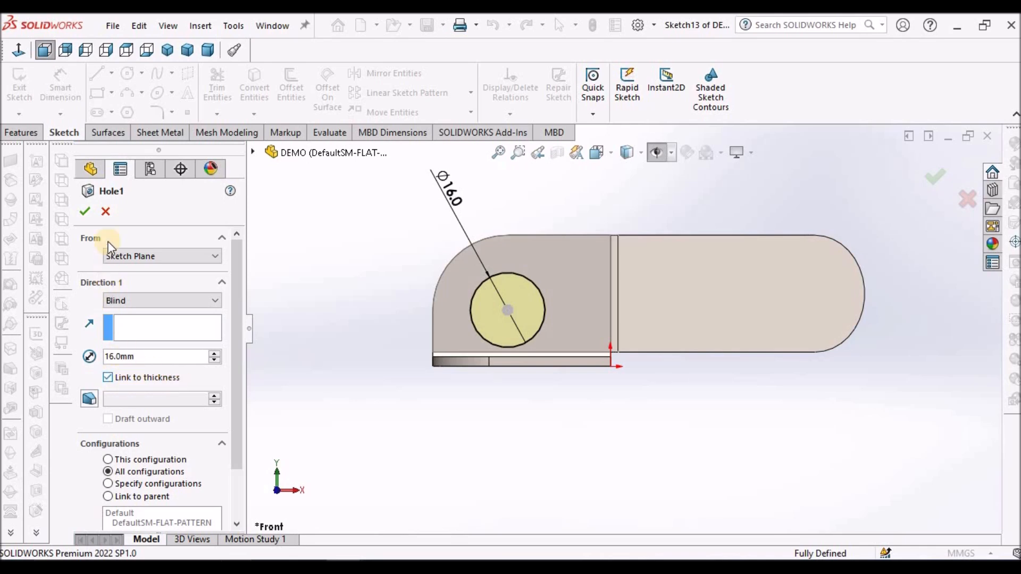
left_click(85, 212)
Compare the part with the Mounting Clip reference PDF to examine the slots in the flanges
scroll(579, 299, "up", 3)
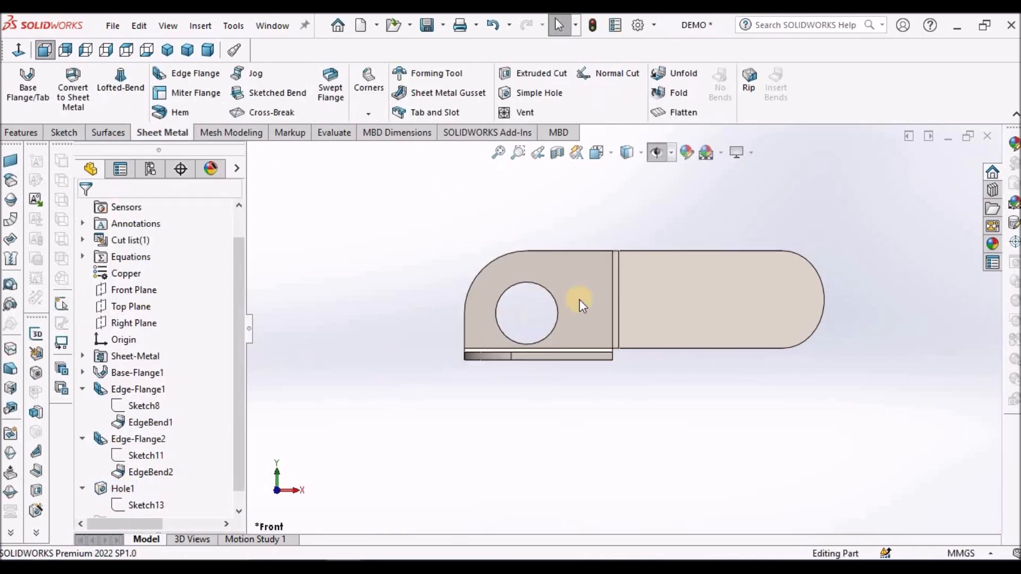
middle_click_drag(580, 317, 569, 353)
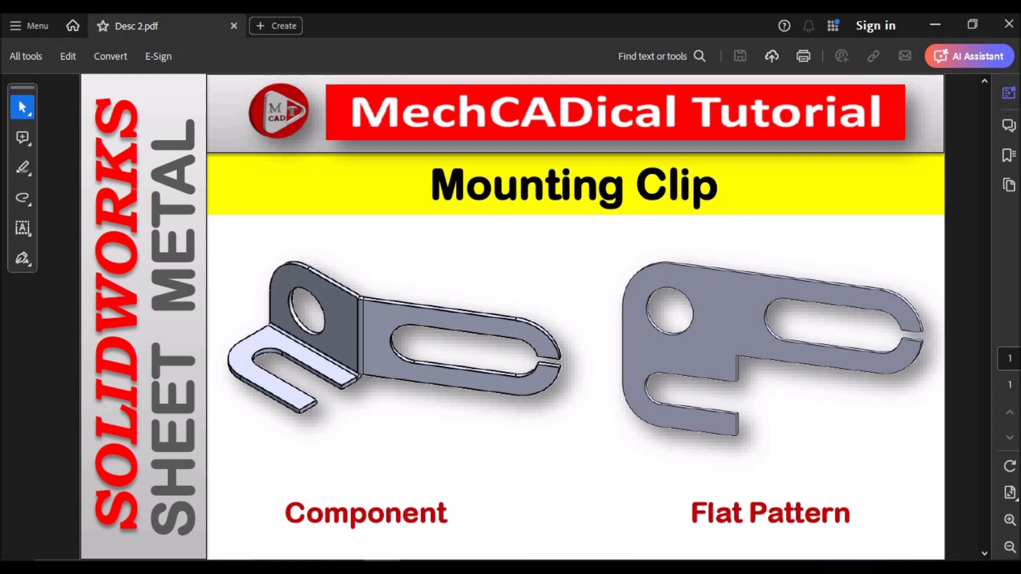
mouse_move(382, 566)
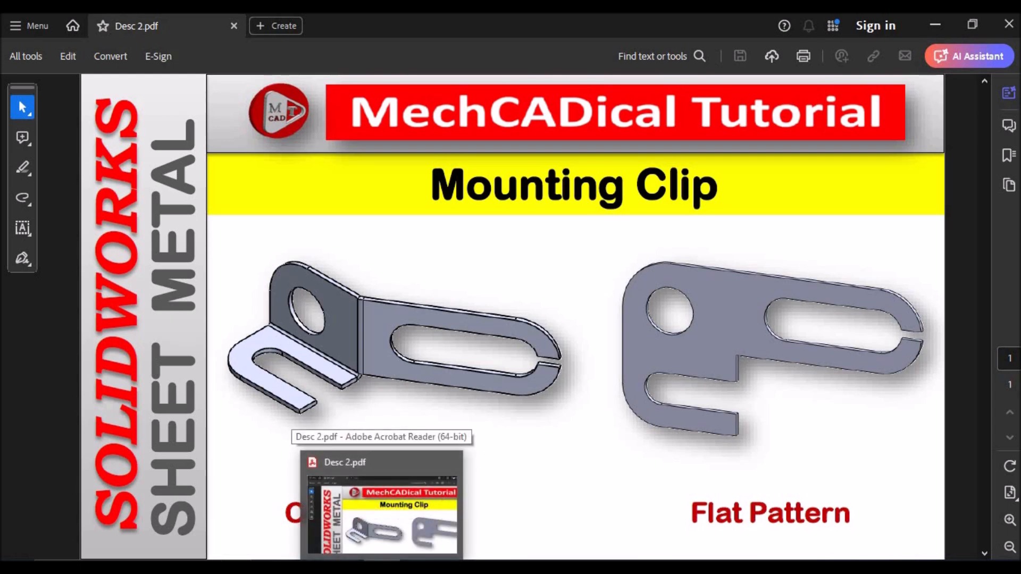
left_click(381, 567)
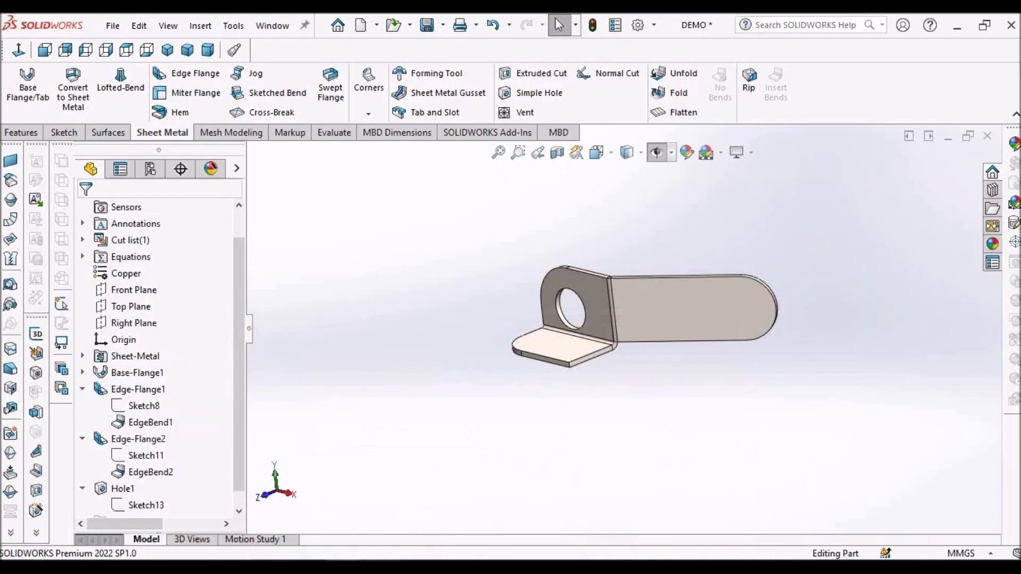
Sketch a straight slot on the bottom flange's upper face, about 16 mm between centers, with one center on the flange's straight end edge
left_click(572, 354)
left_click(62, 133)
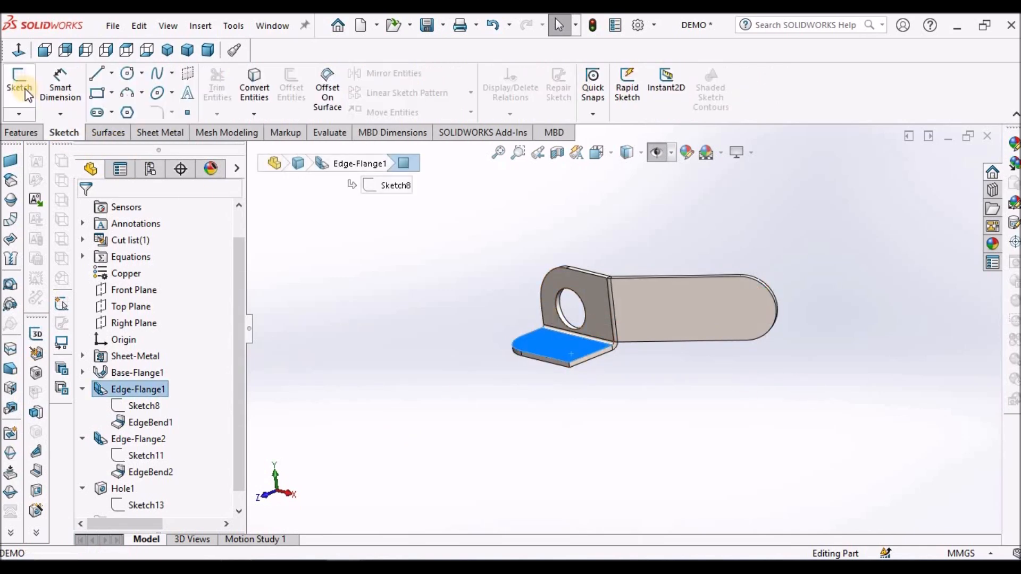
left_click(24, 86)
left_click(683, 391)
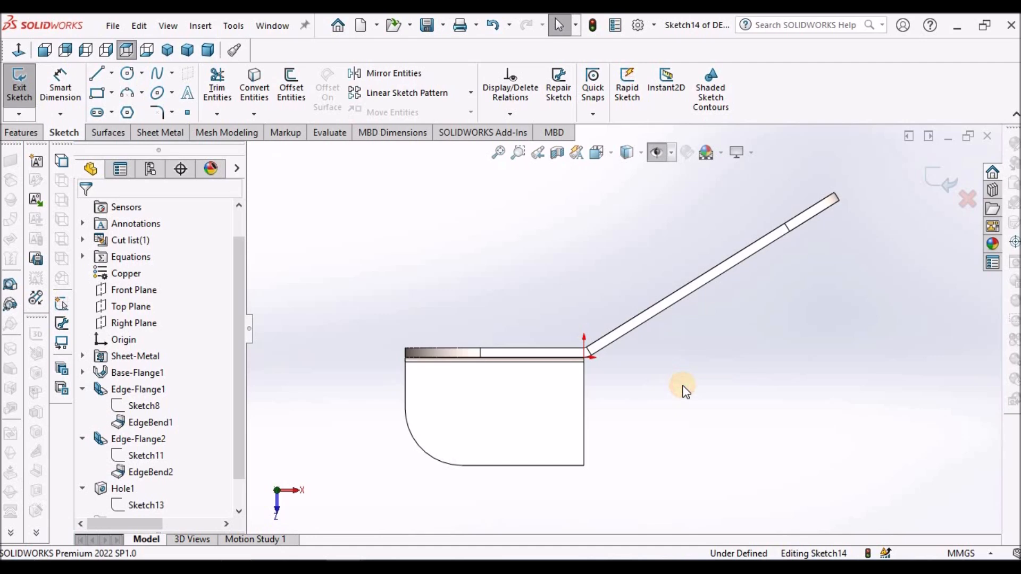
left_click(113, 112)
left_click(131, 131)
left_click(509, 416)
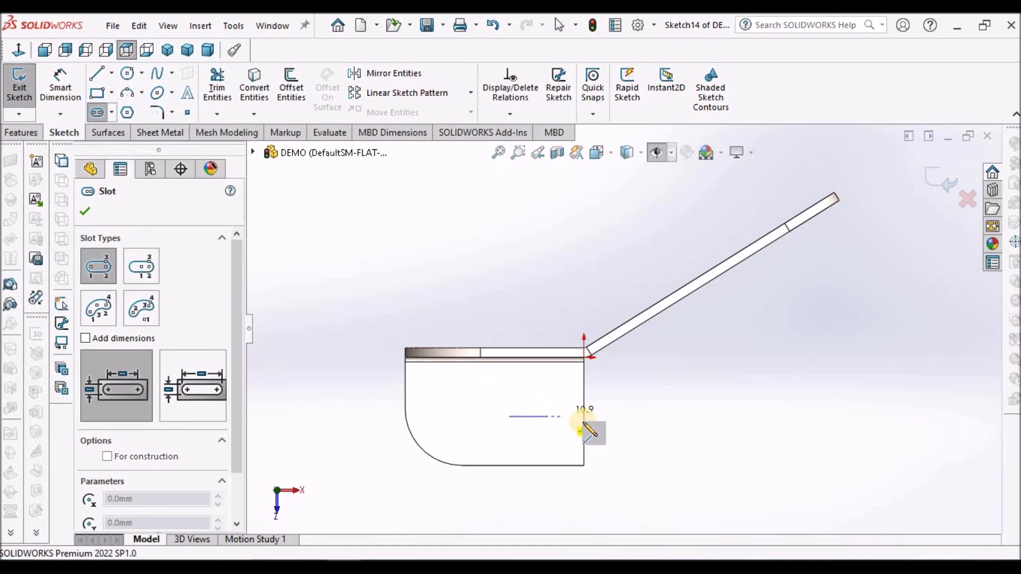
left_click(584, 415)
left_click(655, 363)
right_click(655, 362)
left_click(604, 392)
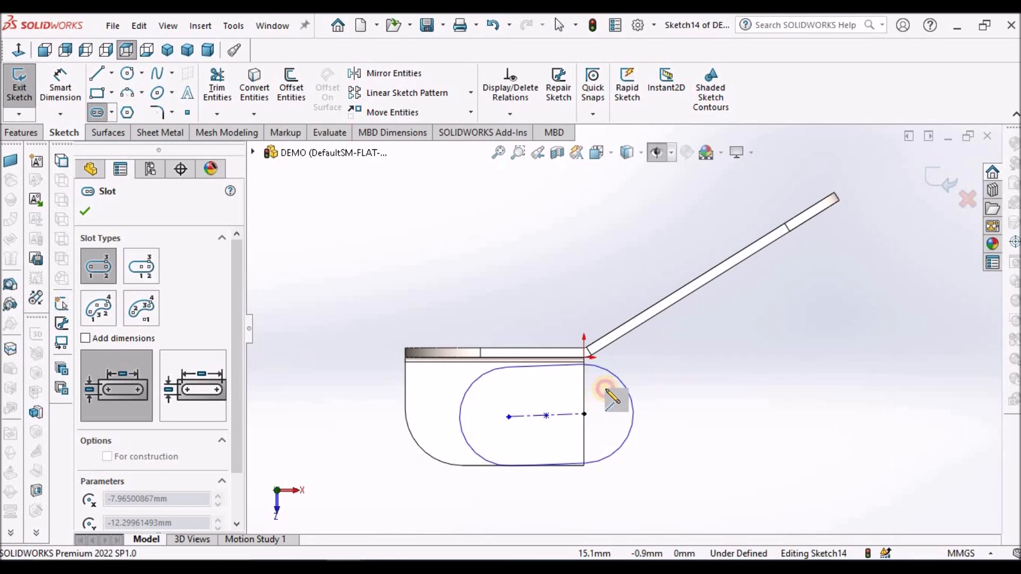
right_click(481, 276)
left_click(489, 280)
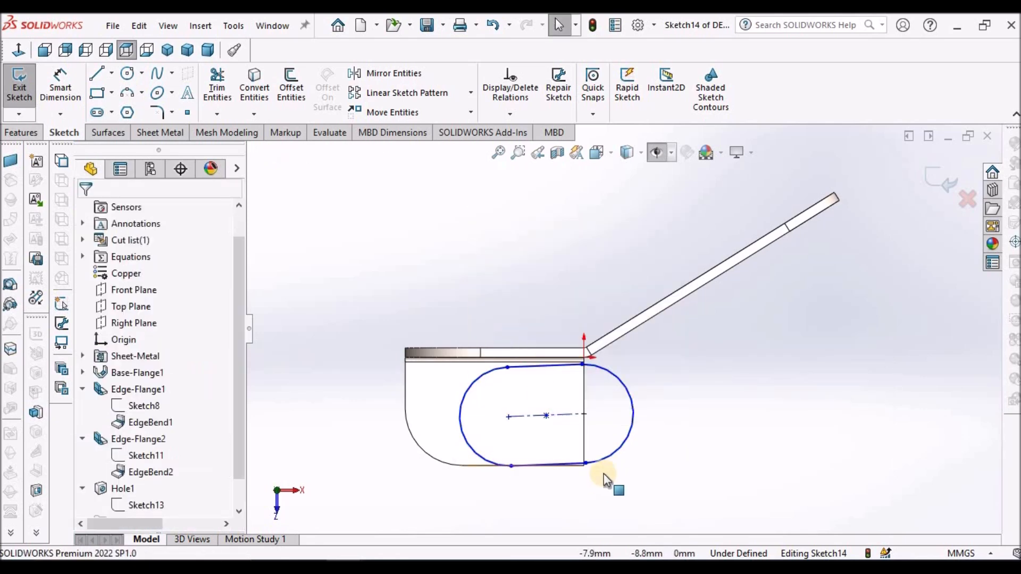
Make the bottom flange's slot horizontal and narrow it to about 7.8 mm wide
left_click(522, 416)
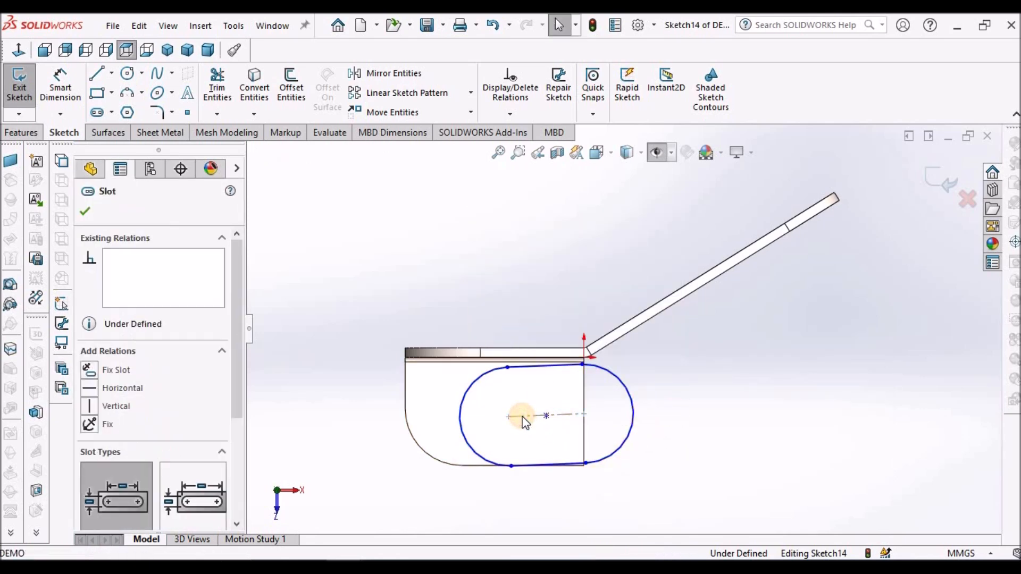
left_click(589, 350)
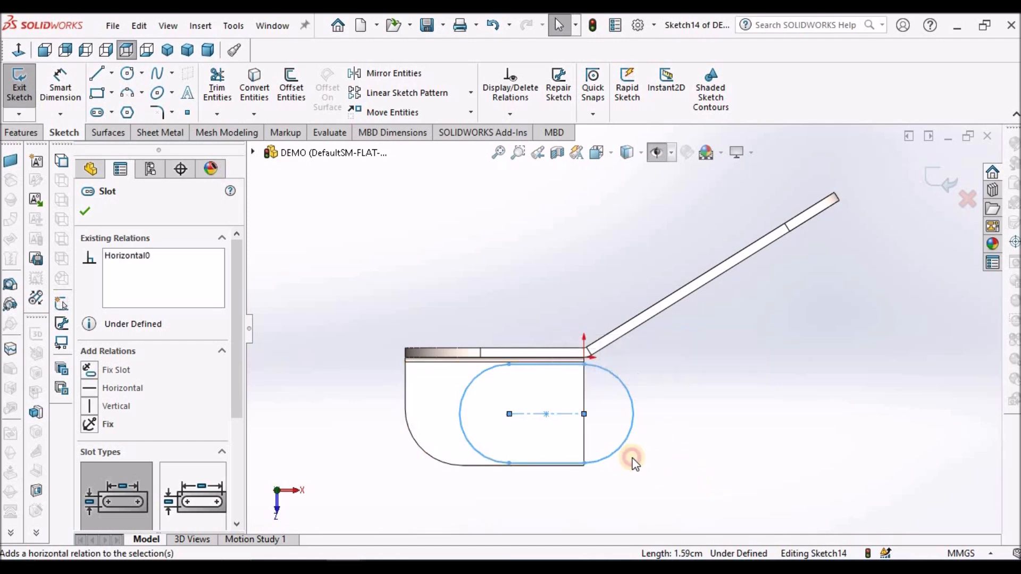
key("Escape")
left_click_drag(550, 375, 558, 406)
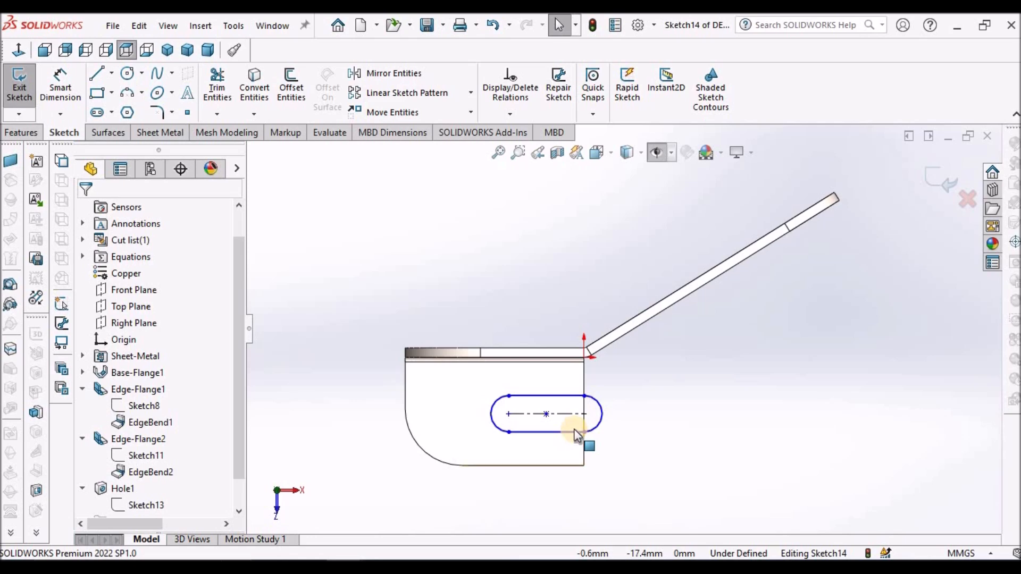
Dimension the distance from the slot's inner arc center to the flange's end edge as 25 mm
scroll(573, 429, "down", 2)
left_click(60, 91)
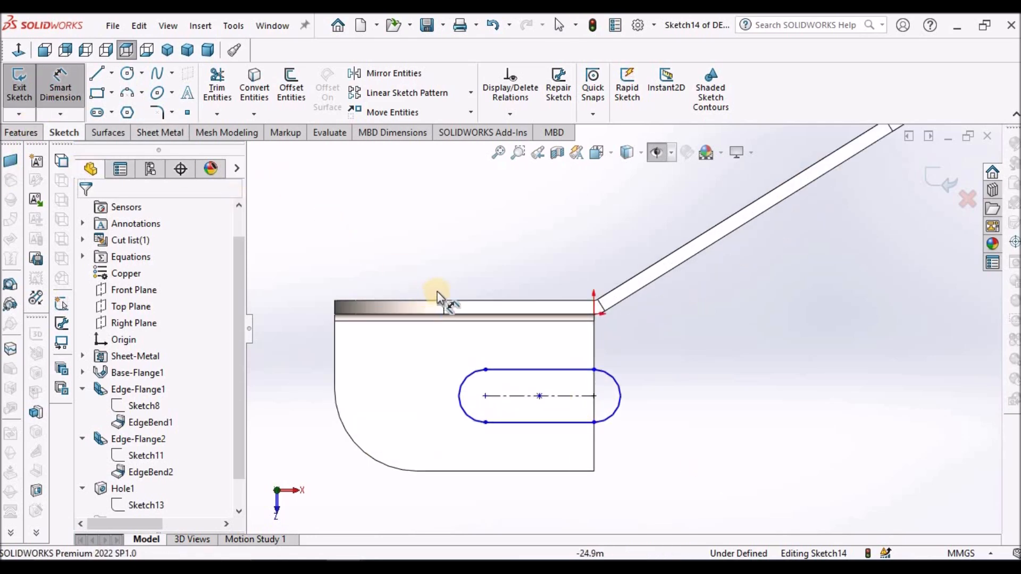
left_click(485, 396)
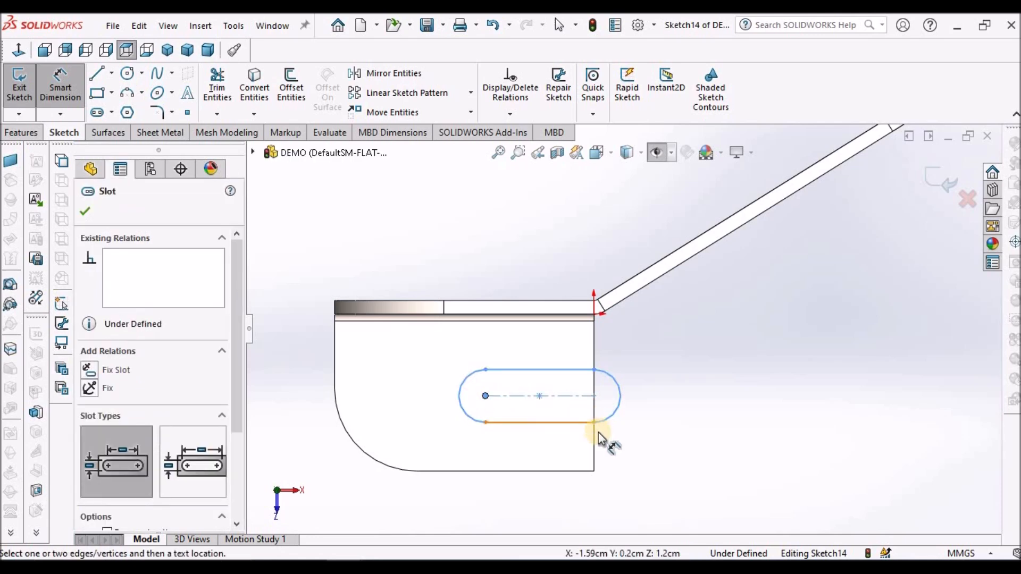
left_click(595, 447)
left_click(540, 503)
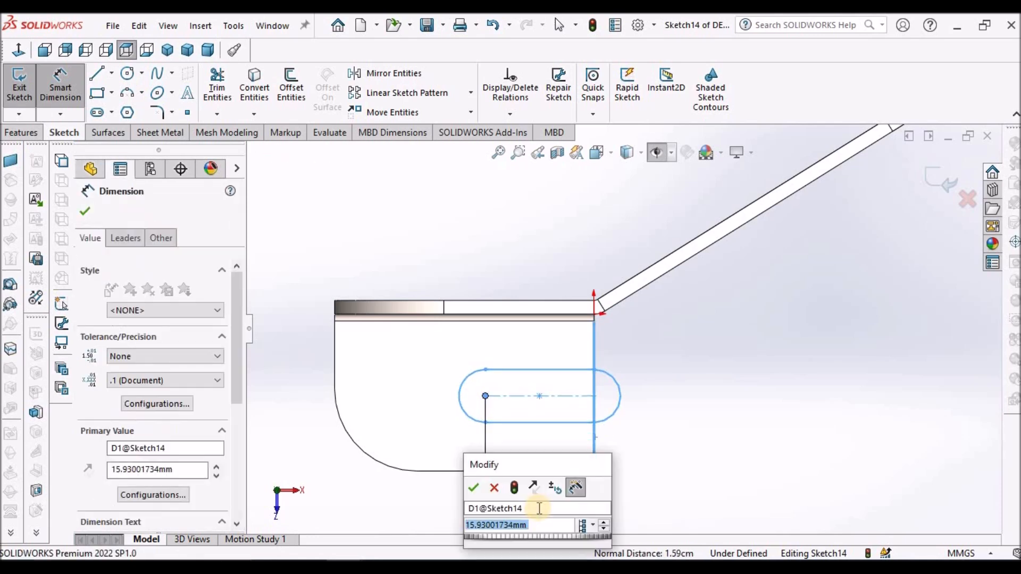
type("25")
key("Return")
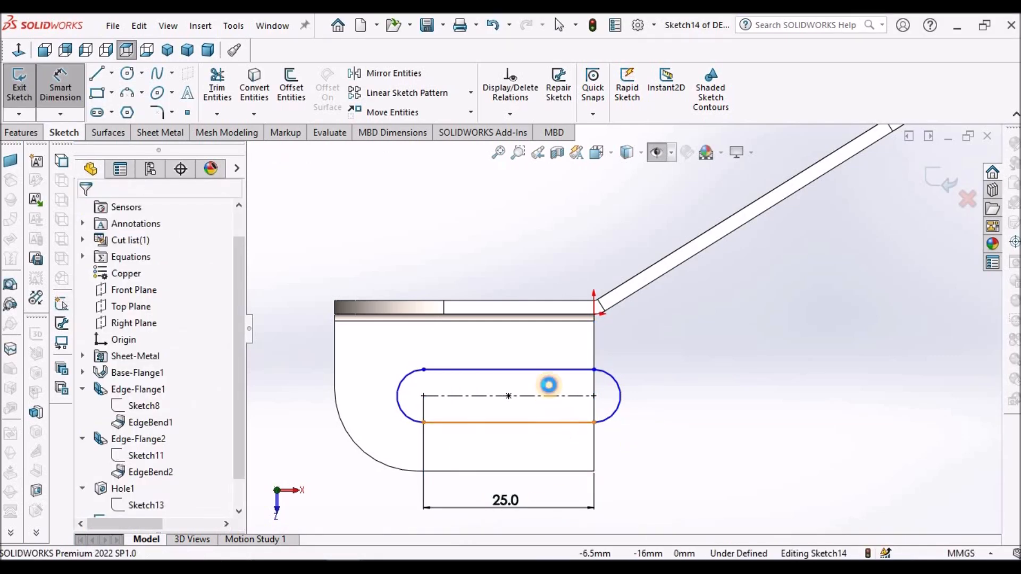
Dimension the slot's width between its two straight sides as 10 mm
left_click(549, 369)
left_click(563, 423)
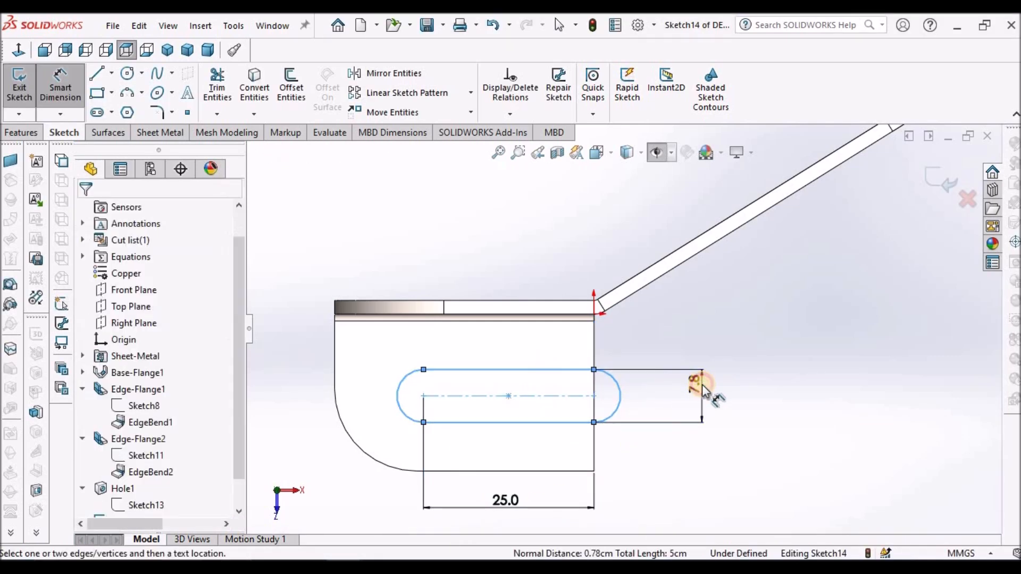
left_click(695, 392)
type("10")
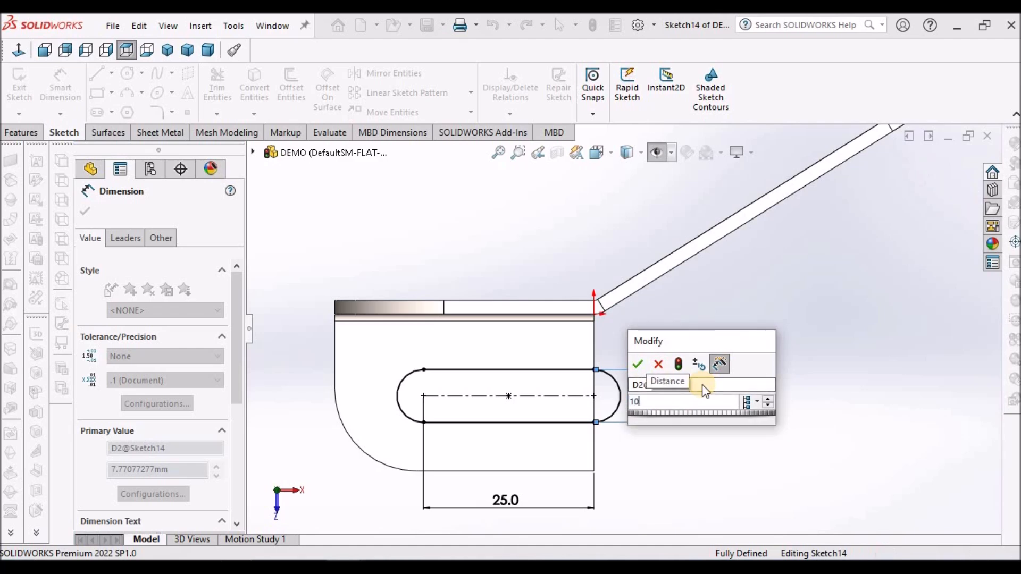
key("Return")
left_click(774, 387)
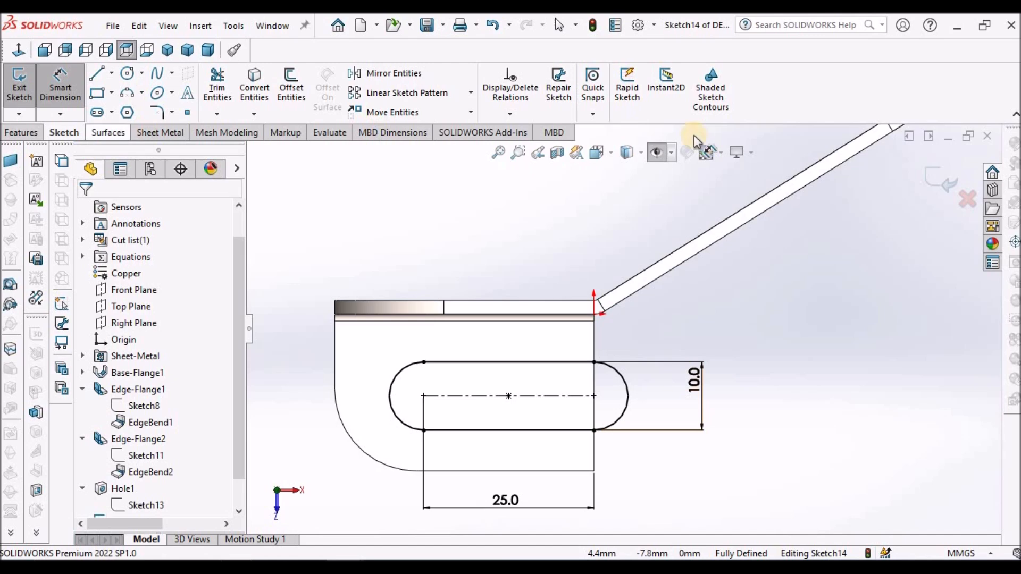
Cut the open-ended slot through the bottom flange with an Extruded Cut linked to the sheet thickness
left_click(157, 134)
left_click(509, 77)
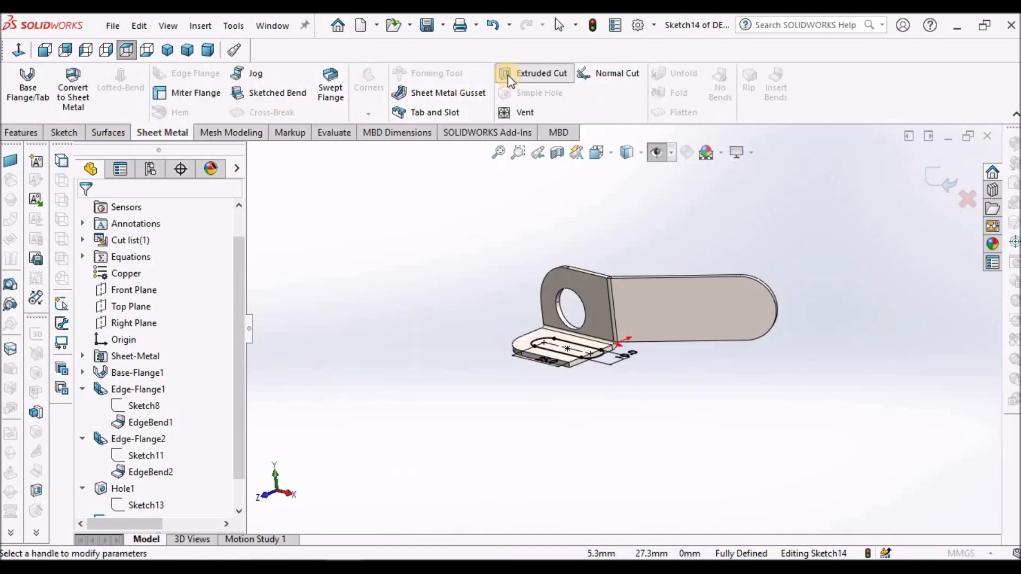
left_click(85, 212)
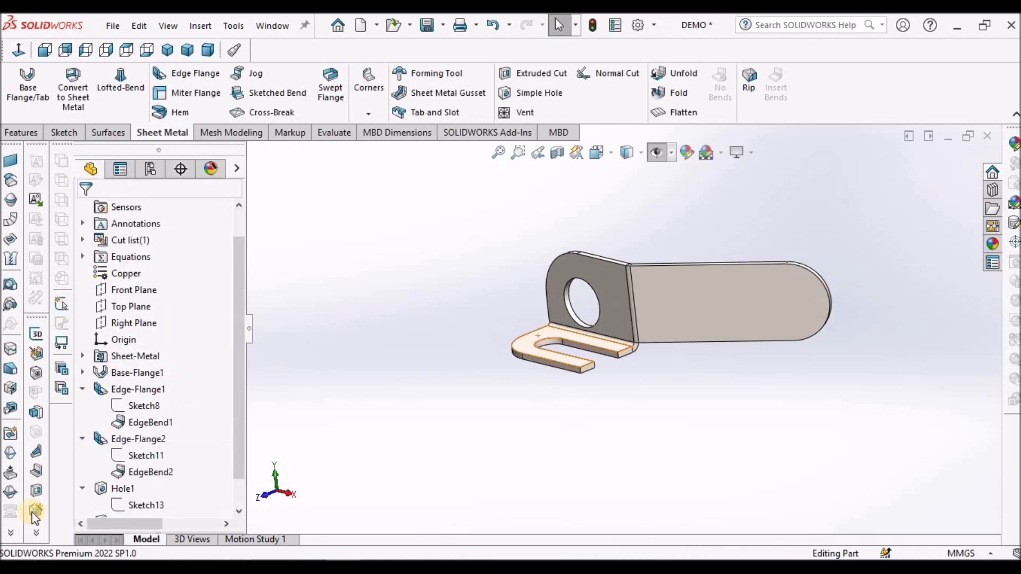
Reopen the slot's cut feature, review its Link to thickness and Normal cut options, accept it, and inspect the part
scroll(238, 506, "down", 1)
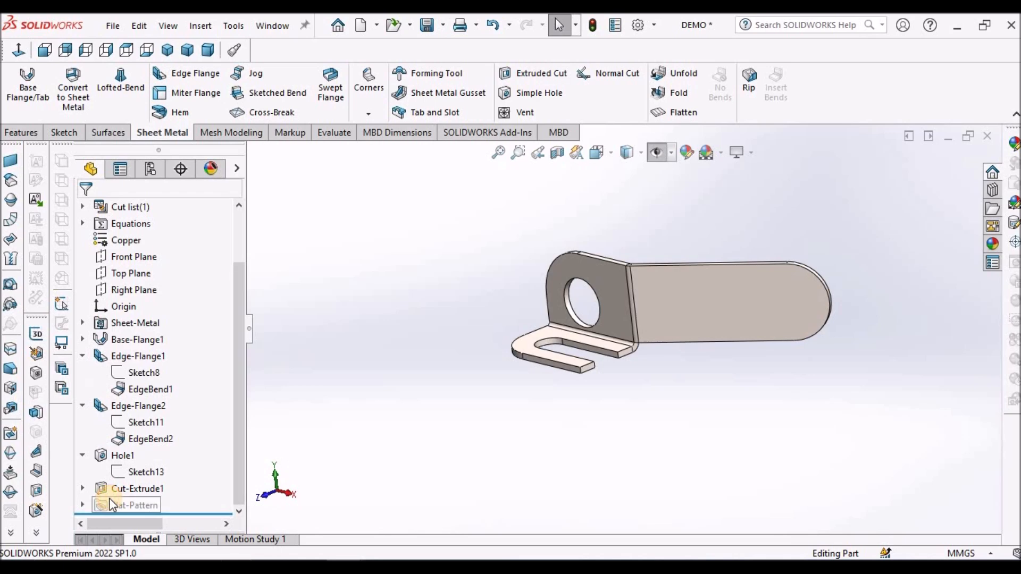
right_click(121, 487)
left_click(131, 231)
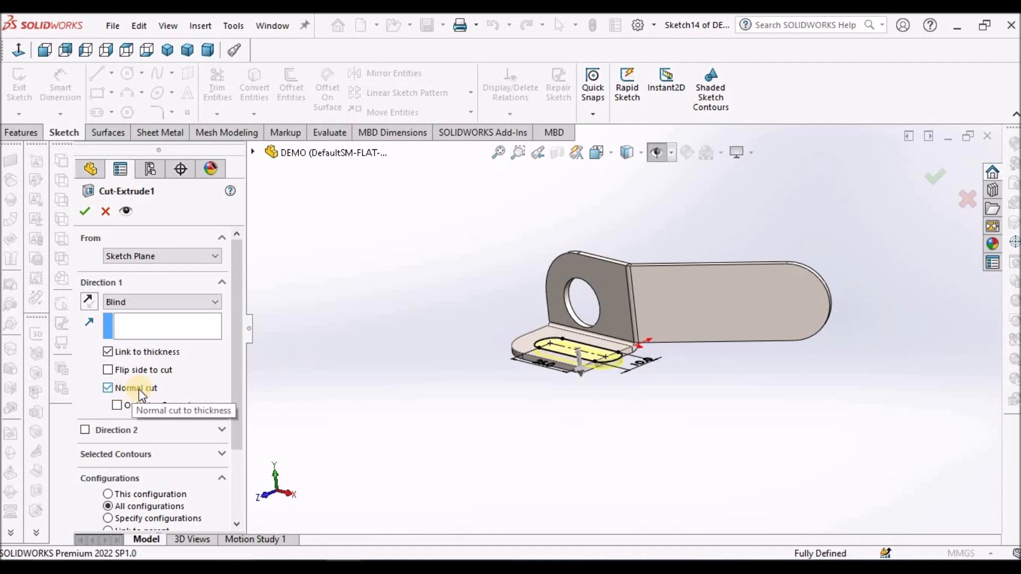
left_click(119, 393)
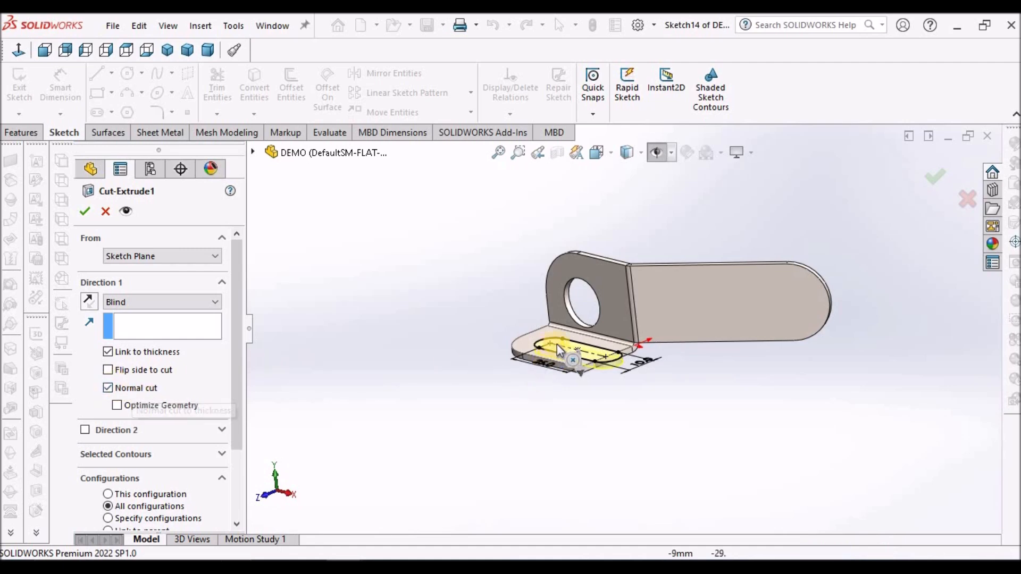
scroll(556, 343, "down", 5)
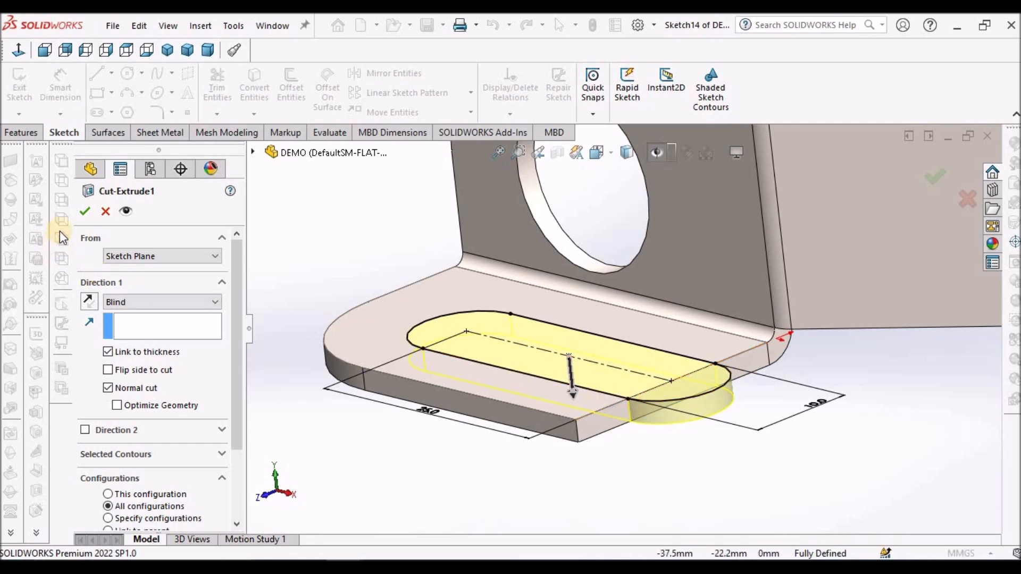
left_click(85, 211)
middle_click_drag(400, 448, 747, 301)
scroll(748, 302, "down", 3)
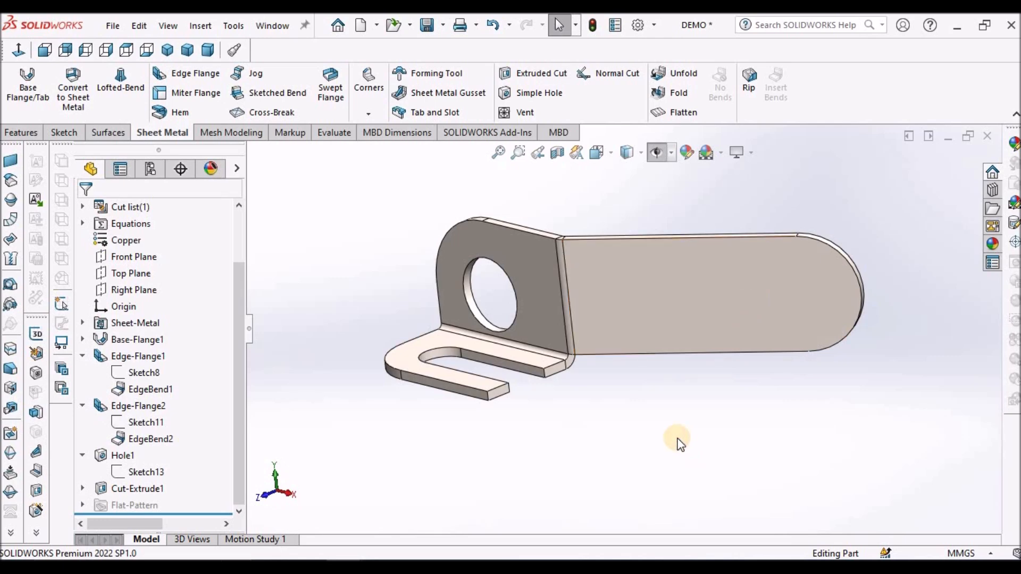
Sketch a horizontal straight slot on the long side flange's face, about 23.4 mm between arc centers and about 8.7 mm wide
left_click(682, 305)
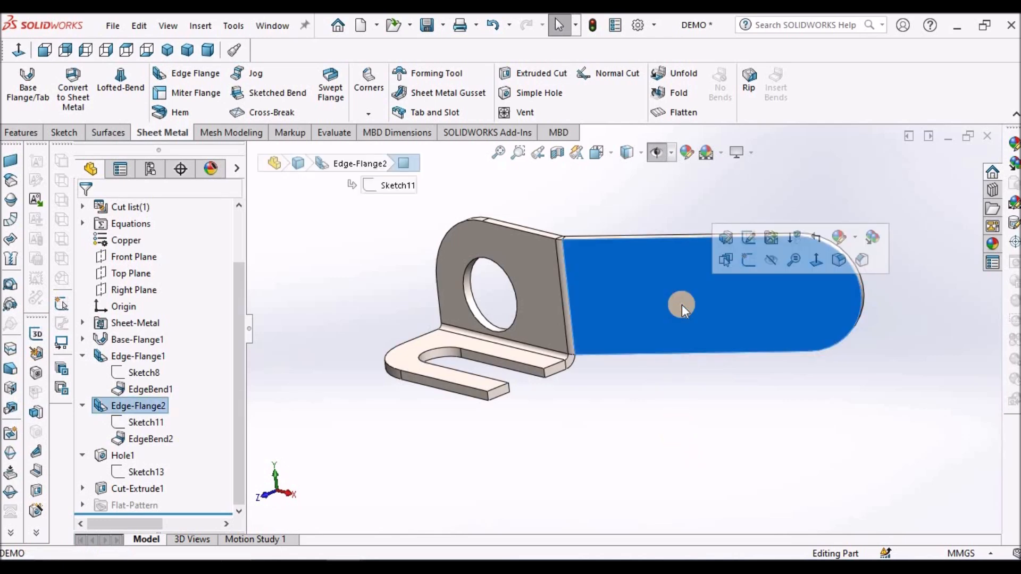
left_click(66, 133)
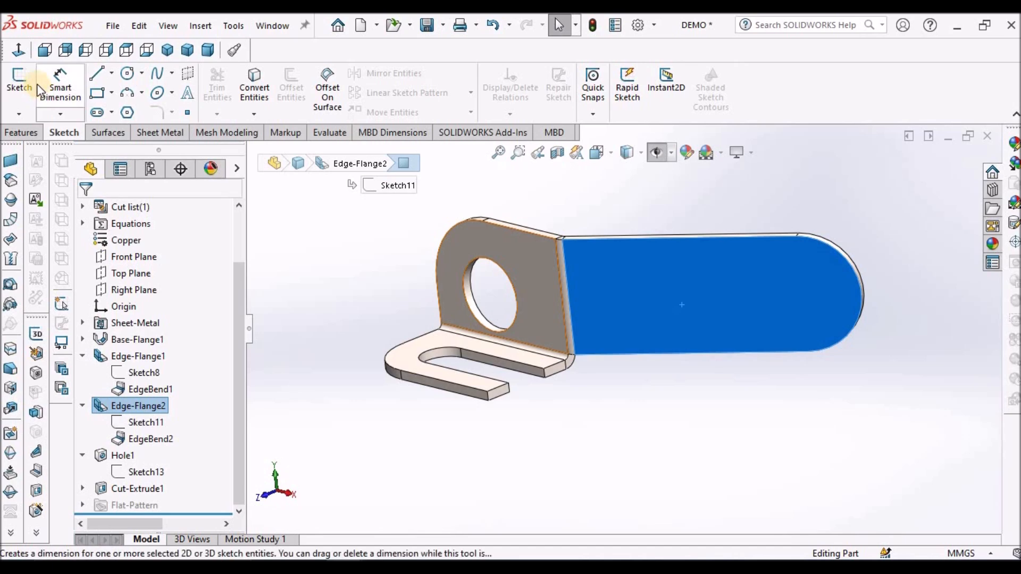
left_click(27, 79)
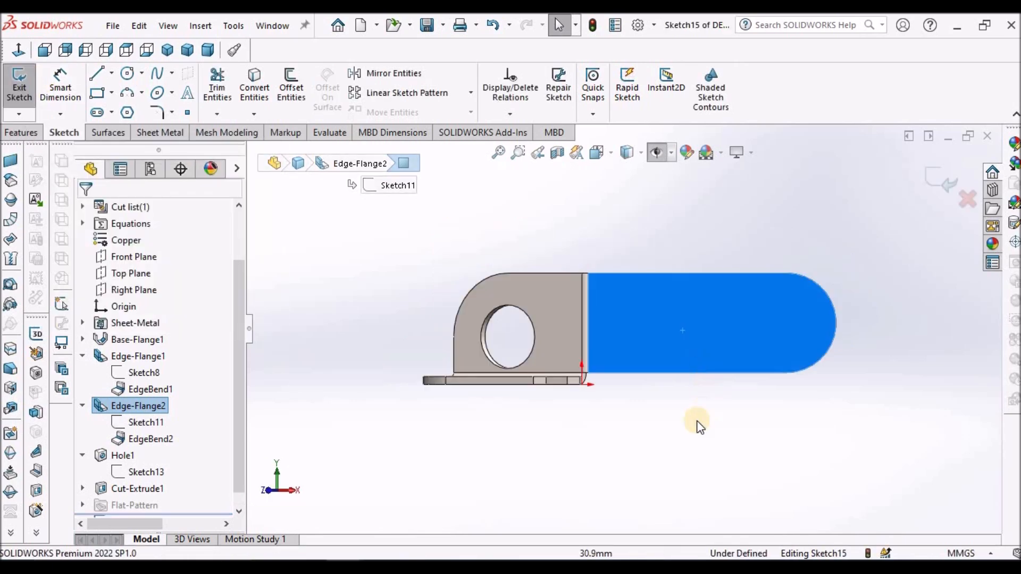
scroll(882, 311, "down", 3)
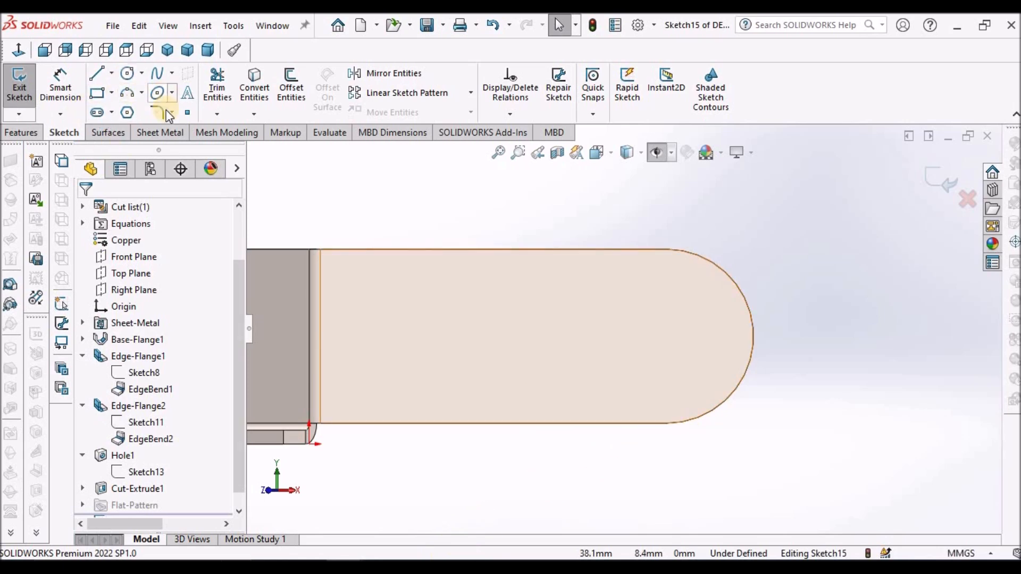
left_click(99, 114)
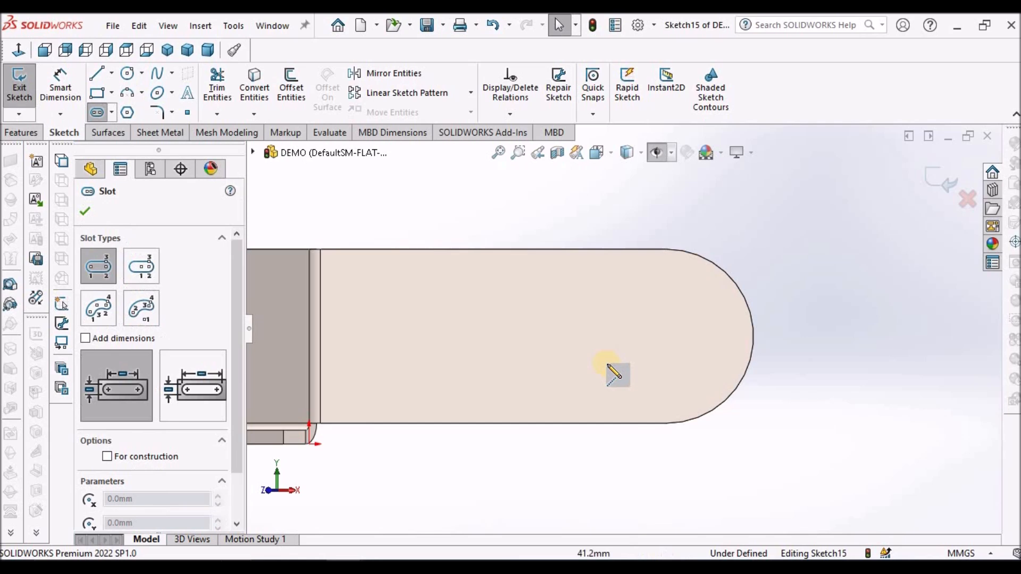
left_click(504, 327)
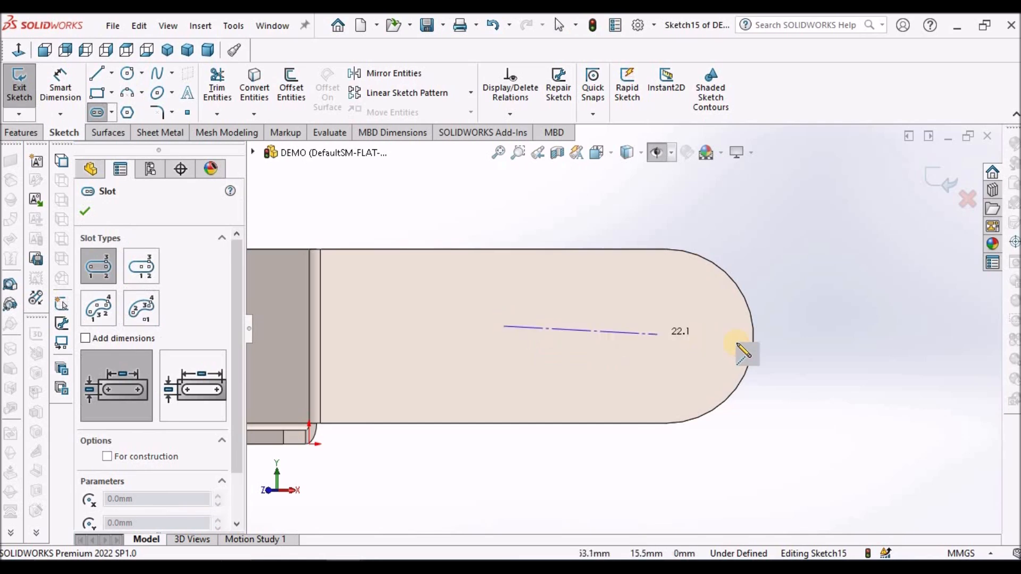
left_click(669, 326)
left_click(689, 302)
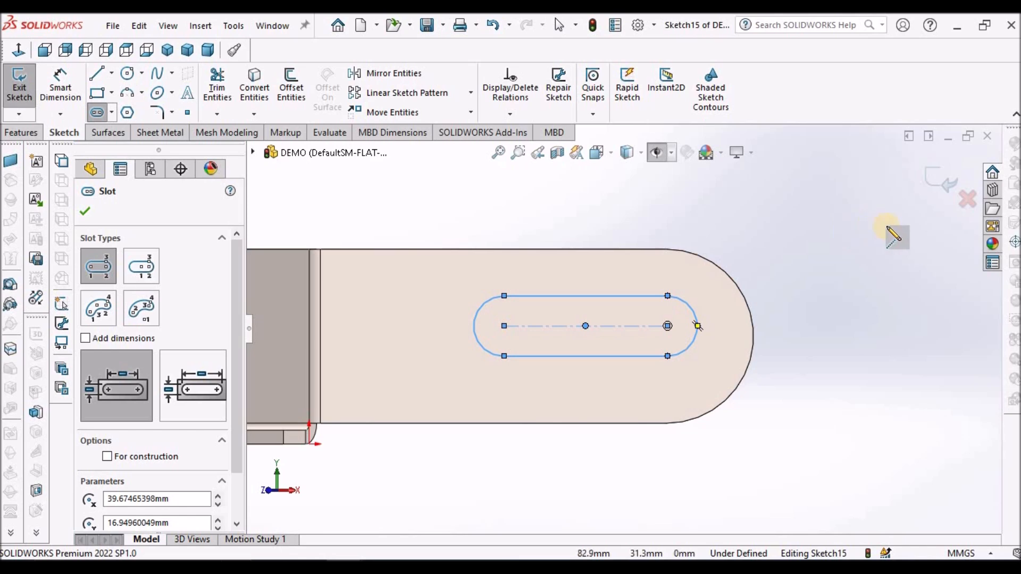
right_click(827, 232)
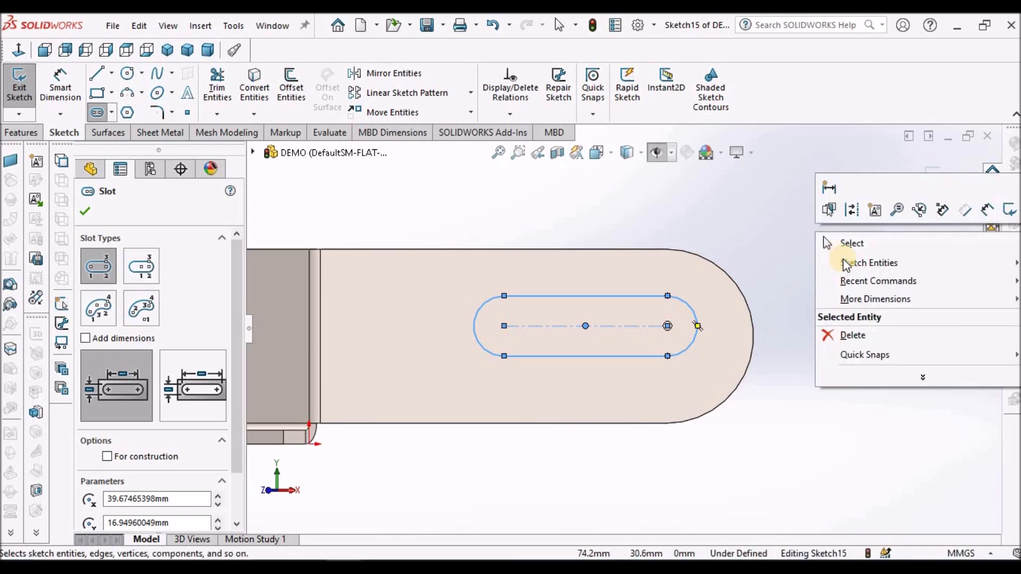
left_click(848, 244)
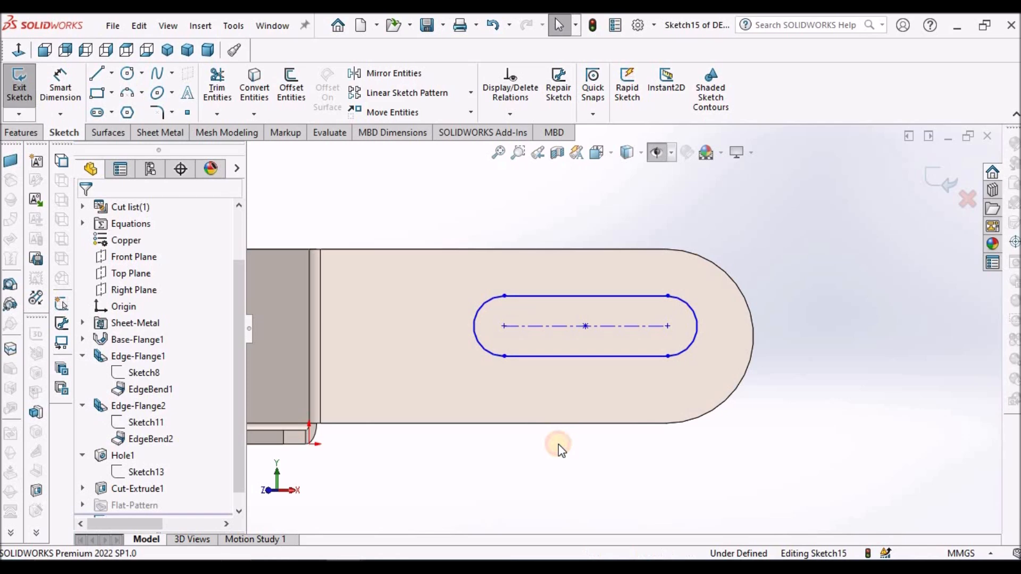
Make the slot's outer end arc concentric with the long flange's rounded end edge
scroll(645, 408, "up", 3)
scroll(712, 366, "down", 3)
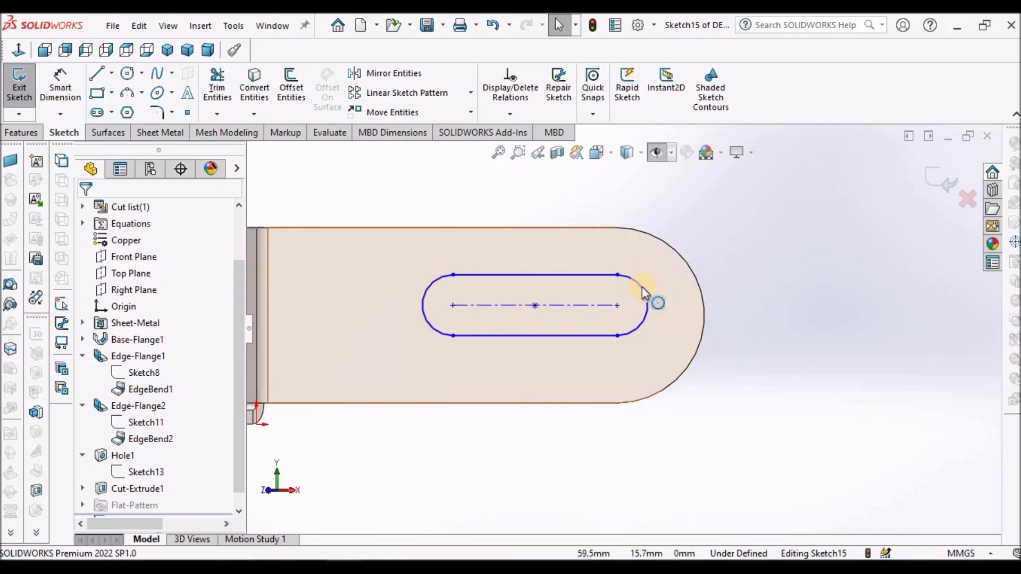
left_click(648, 301)
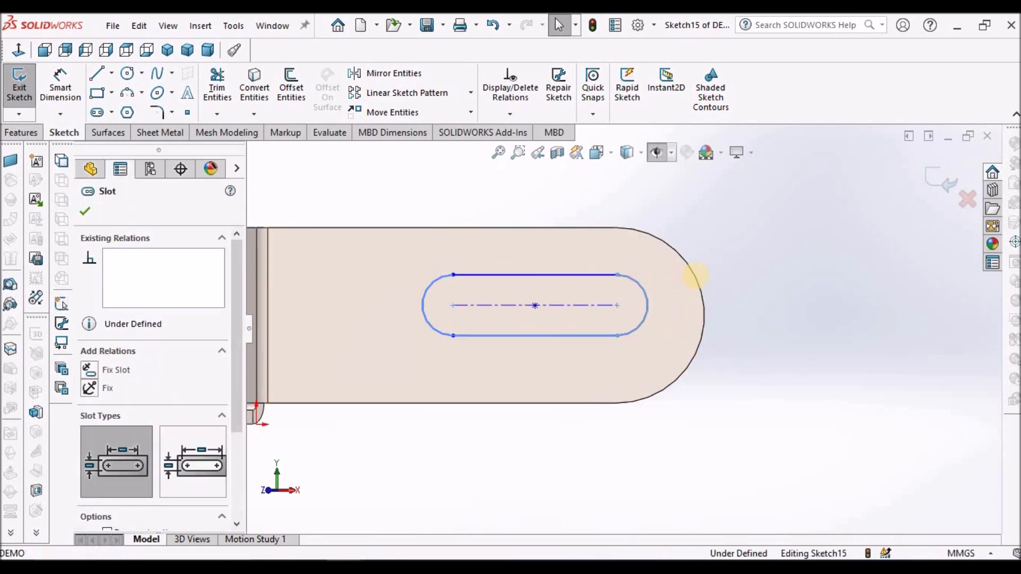
left_click(694, 273, "ctrl")
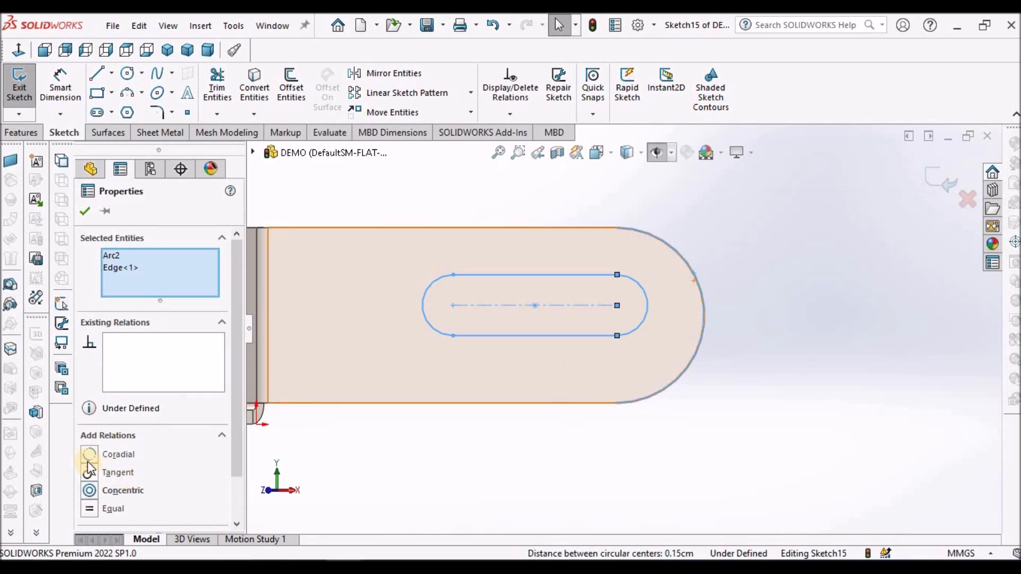
left_click(89, 490)
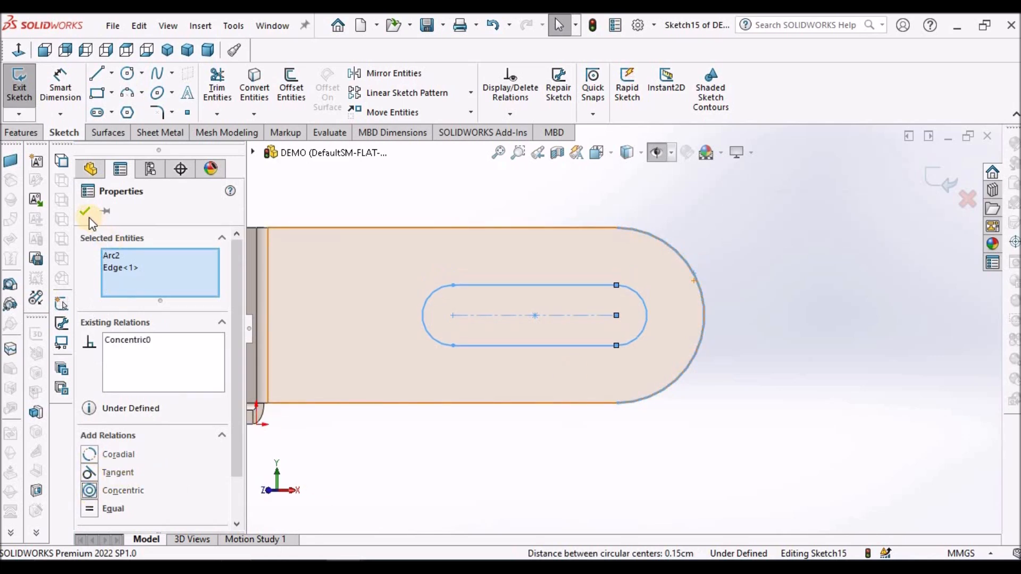
left_click(349, 441)
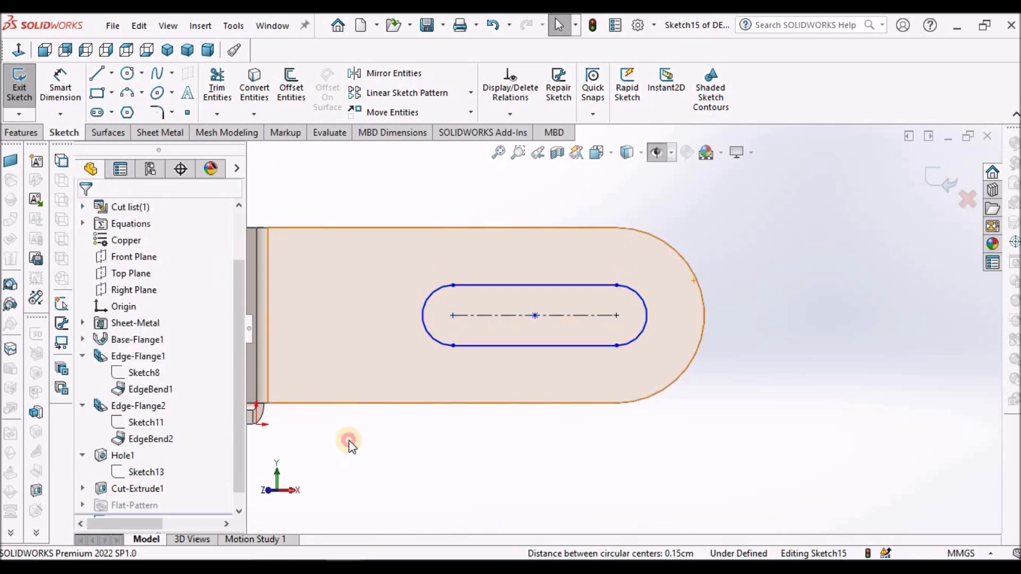
Dimension the slot's center-to-center length as 32 mm
left_click(60, 85)
left_click(587, 316)
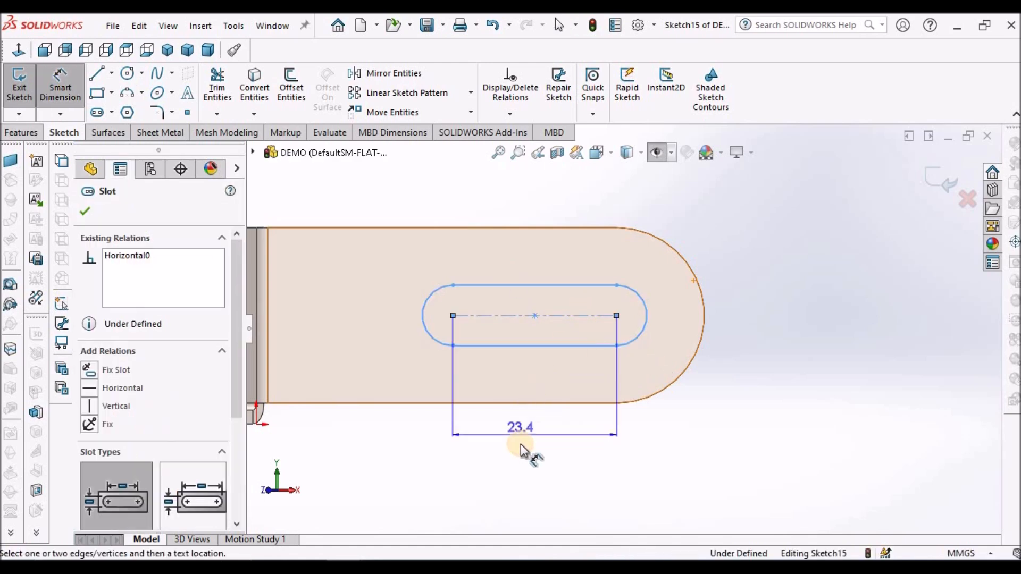
left_click(522, 445)
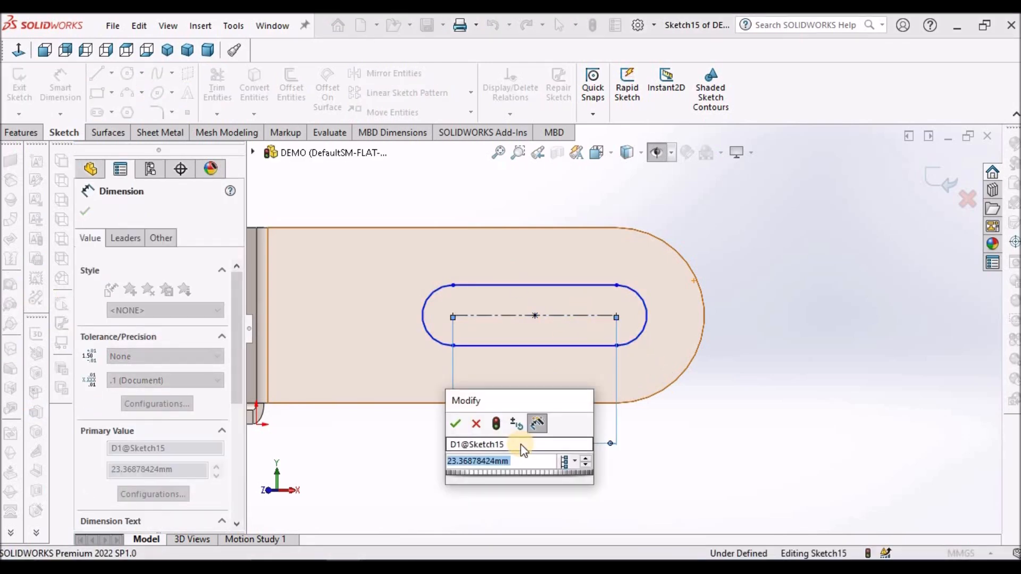
type("32")
key("Return")
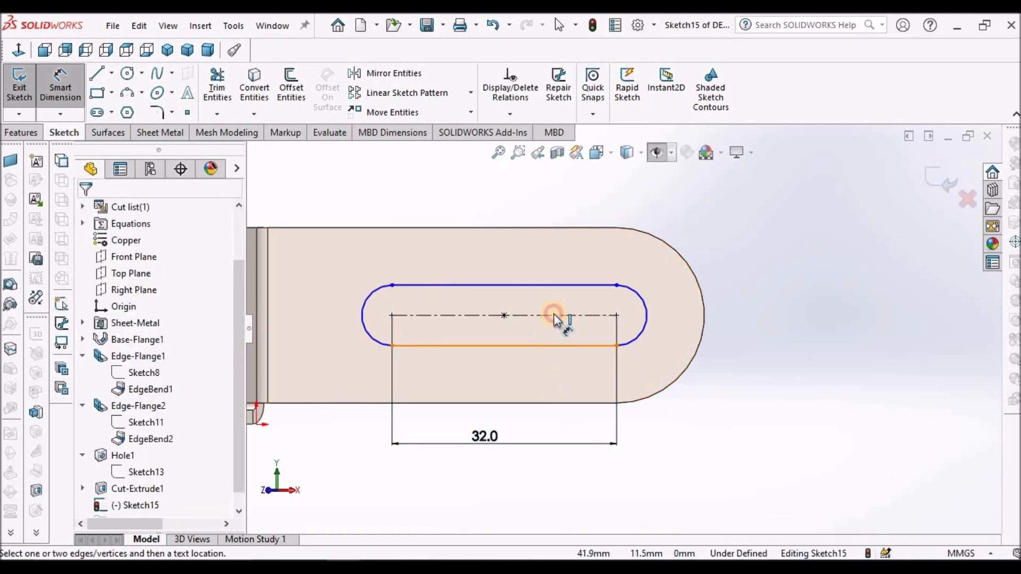
Dimension the slot's width between its two straight sides as 14 mm
left_click(554, 286)
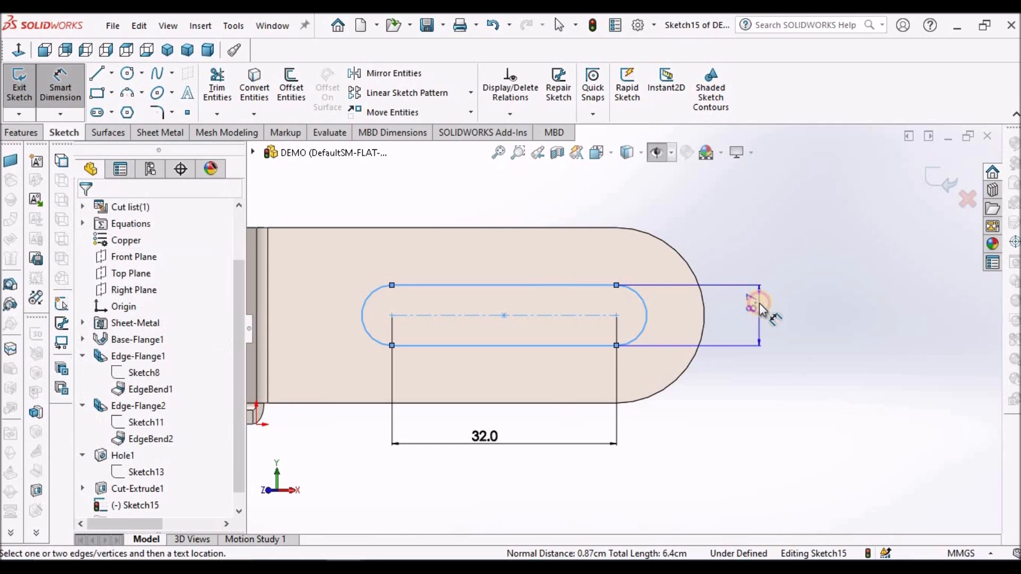
left_click(760, 303)
type("14")
key("Return")
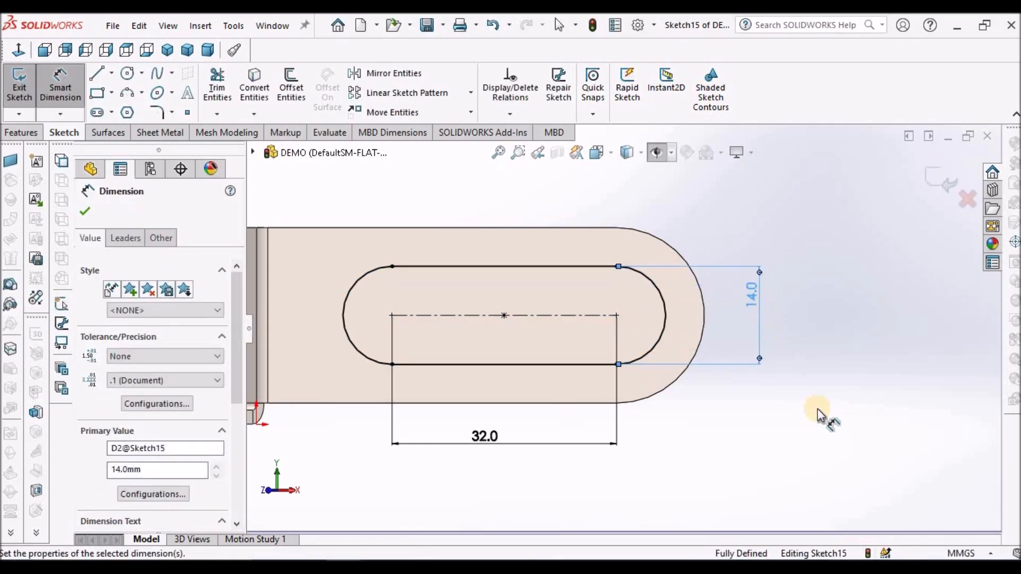
left_click(804, 444)
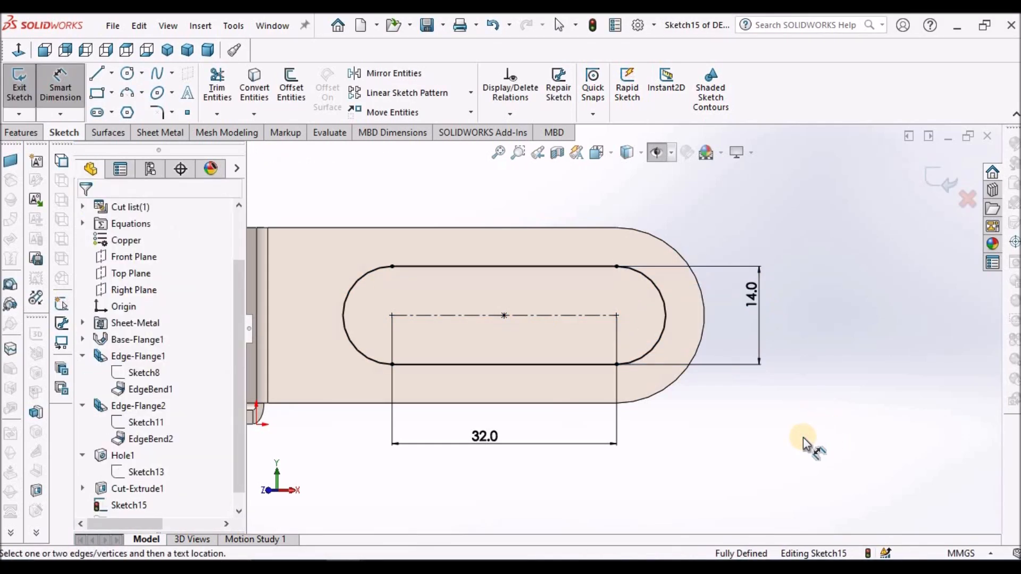
Cut the slot through the long flange with a normal Extruded Cut linked to the sheet thickness, and inspect the part
left_click(161, 132)
left_click(508, 69)
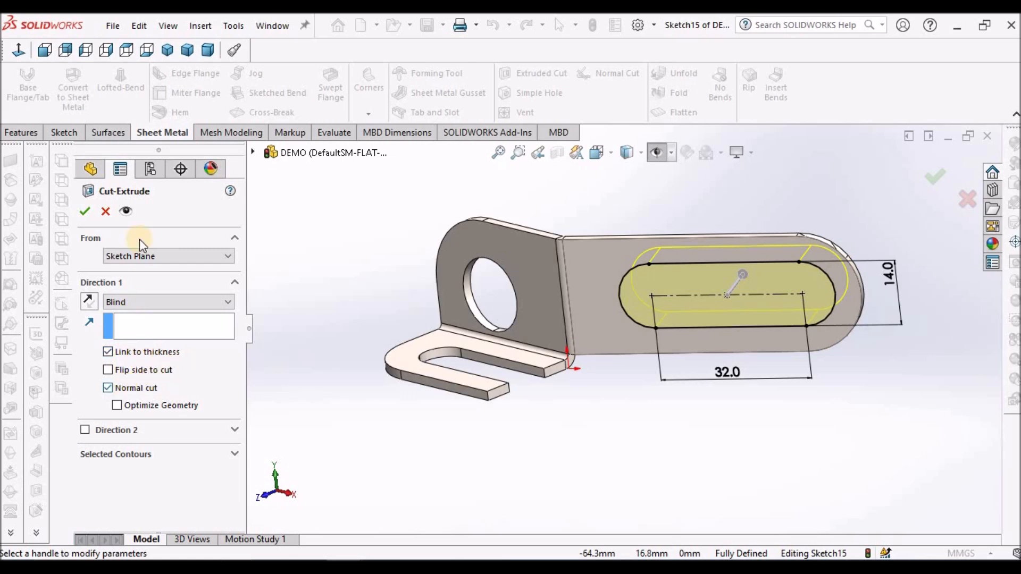
left_click(85, 212)
left_click(319, 229)
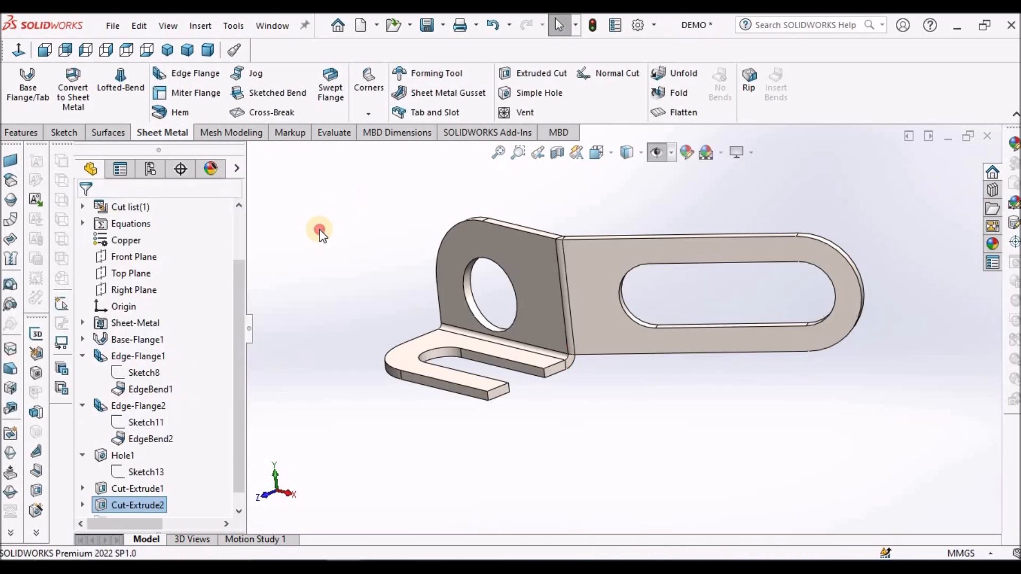
middle_click_drag(547, 298, 573, 306, "ctrl")
scroll(572, 306, "down", 2)
middle_click_drag(650, 311, 574, 284)
scroll(668, 330, "up", 4)
middle_click_drag(668, 331, 761, 332)
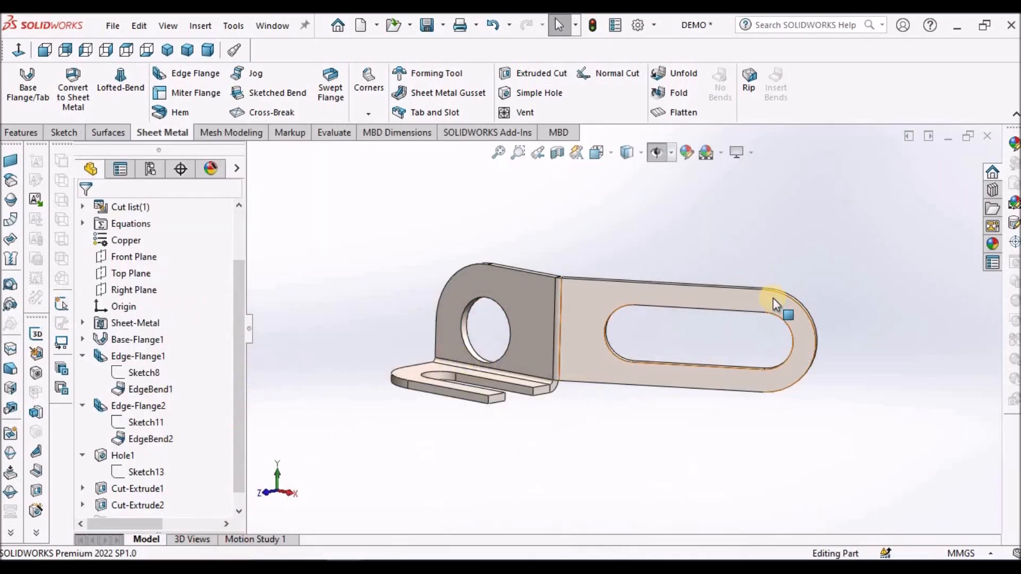
Start a sketch on the long flange's face and draw a corner rectangle about 16.9 by 3.9 mm across its rounded end wall
left_click(777, 303)
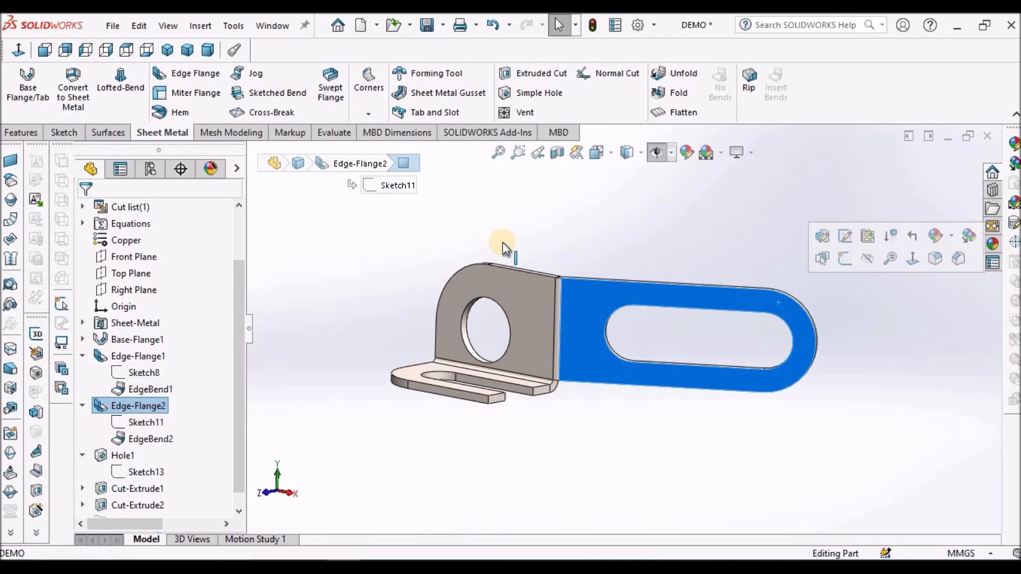
left_click(61, 132)
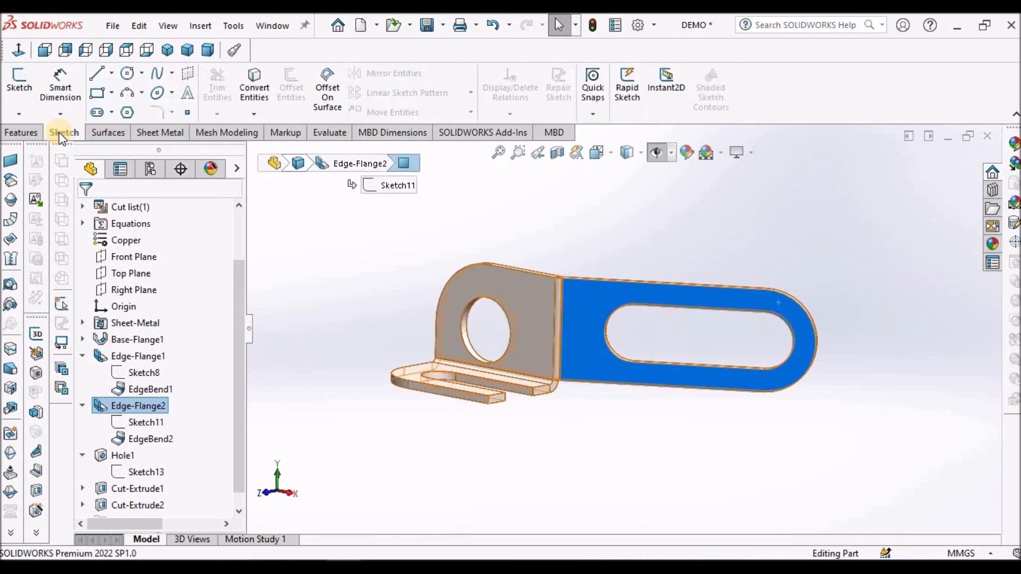
left_click(17, 78)
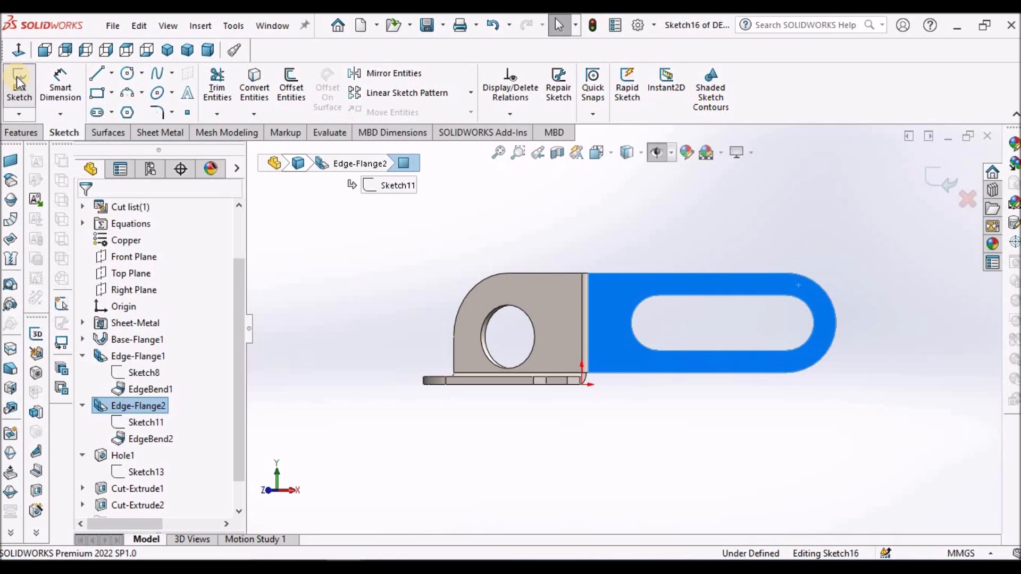
scroll(723, 303, "up", 2)
left_click(726, 343)
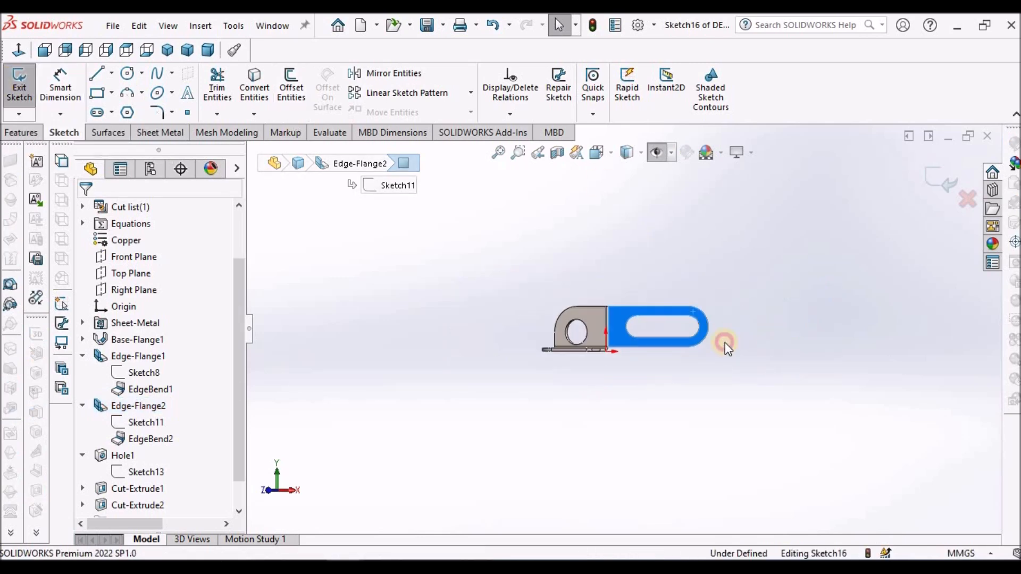
scroll(718, 322, "down", 4)
left_click(95, 93)
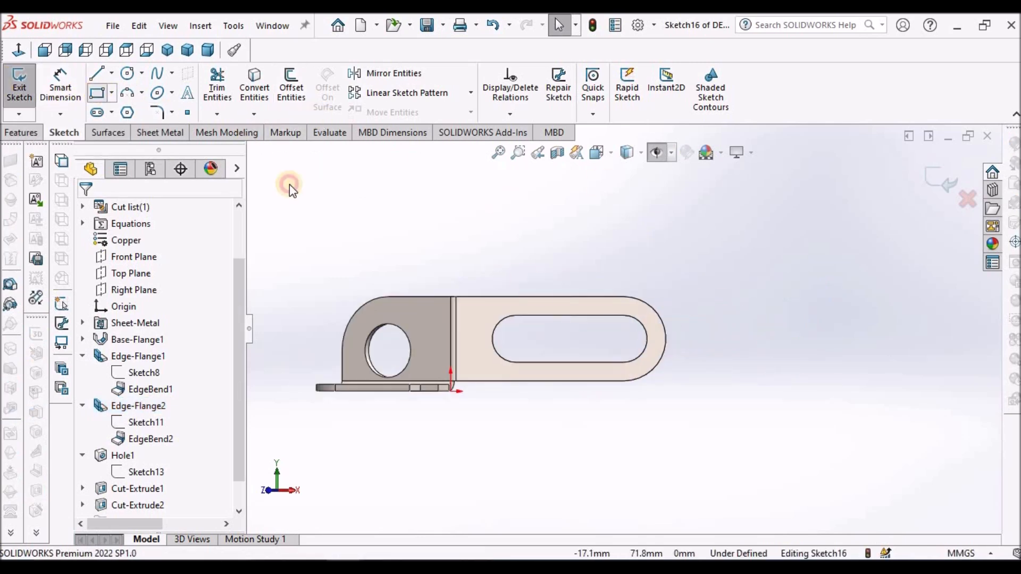
scroll(644, 316, "down", 4)
left_click(621, 351)
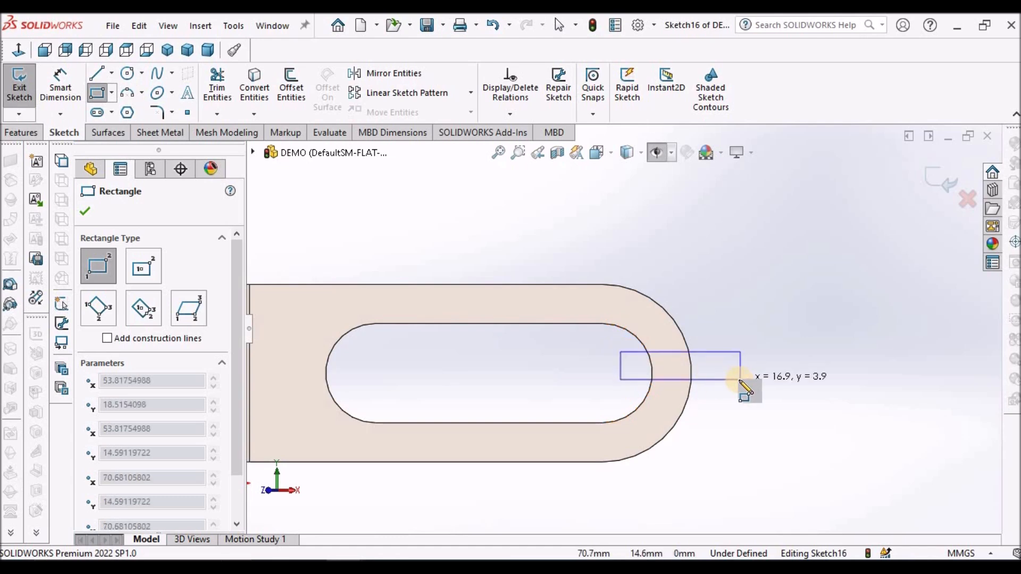
left_click(739, 380)
right_click(738, 292)
left_click(735, 292)
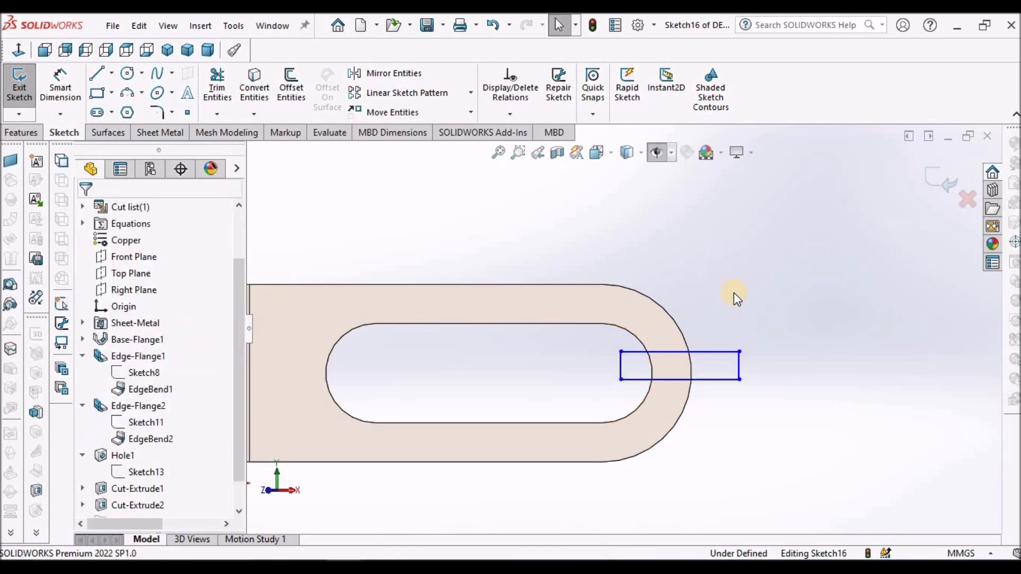
Draw a horizontal centerline from the slot's rounded end nearest the bend to the outermost point of the long flange's rounded end
scroll(734, 292, "up", 2)
scroll(734, 293, "down", 1)
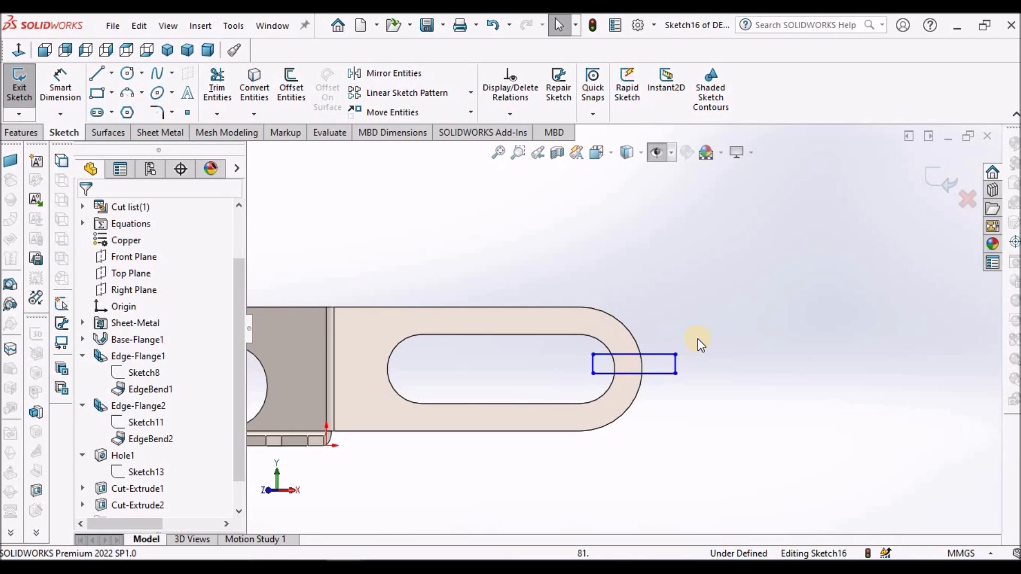
left_click(111, 73)
left_click(121, 111)
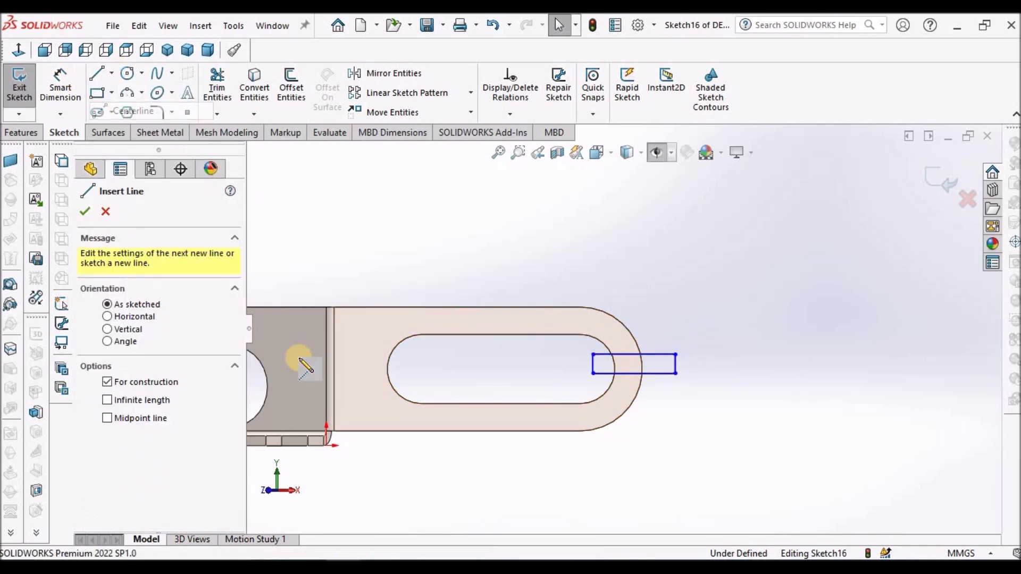
scroll(547, 355, "up", 1)
scroll(492, 353, "down", 1)
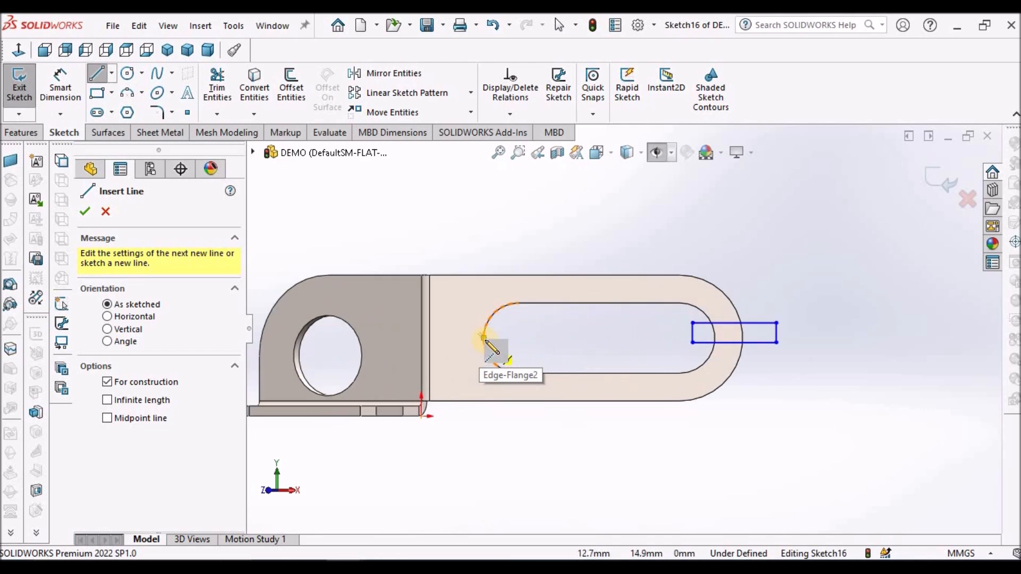
left_click(484, 339)
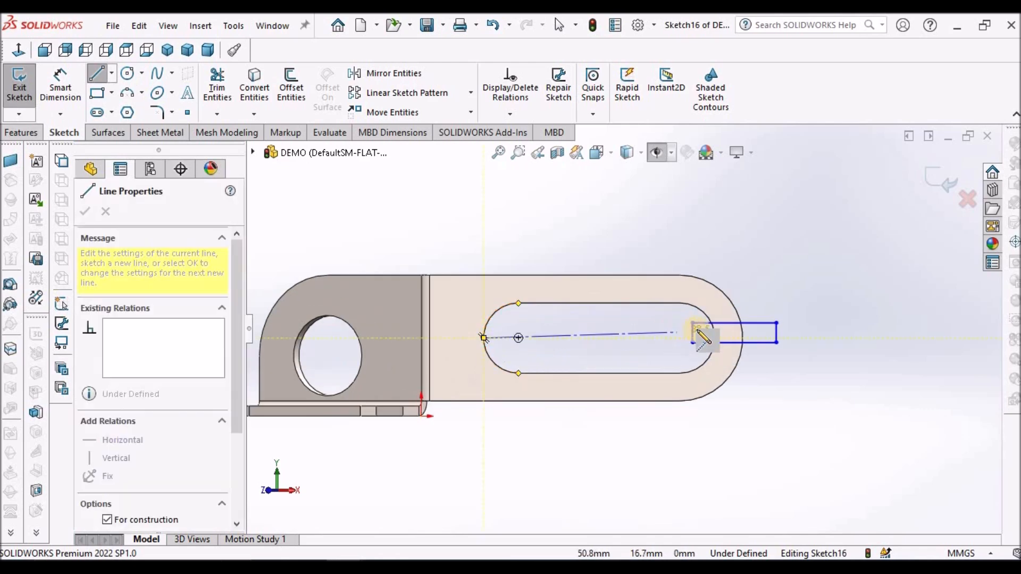
left_click(743, 338)
right_click(620, 228)
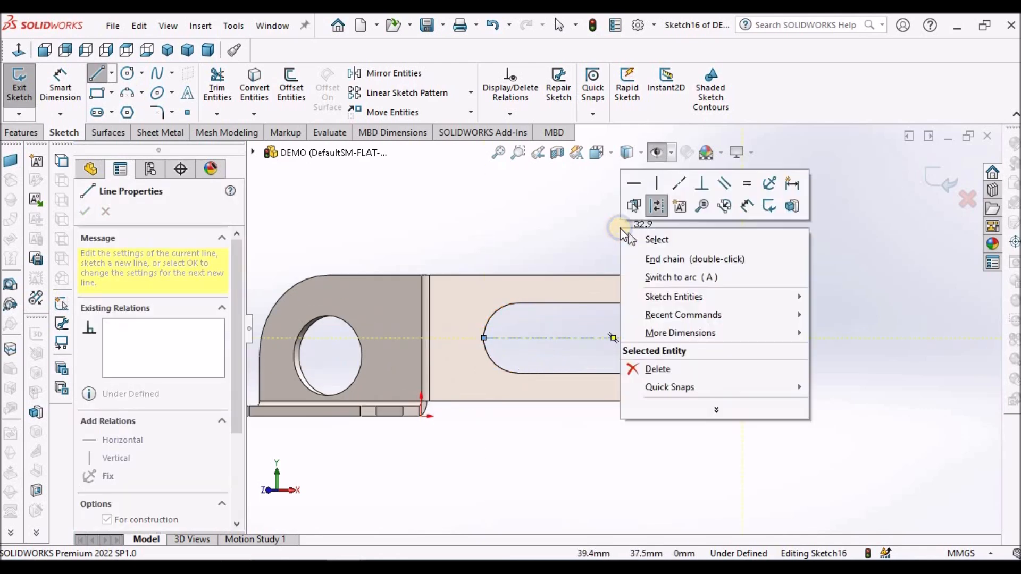
left_click(648, 237)
Add a Horizontal relation between the midpoint of the rectangle's outer short side and the centerline's end point
scroll(749, 345, "down", 5)
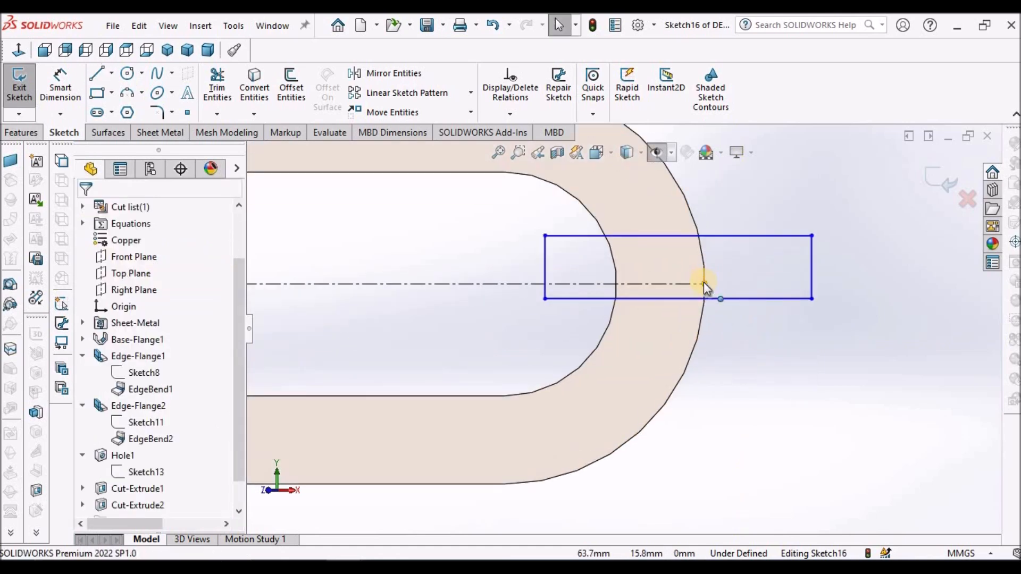
right_click(812, 252)
left_click(864, 283)
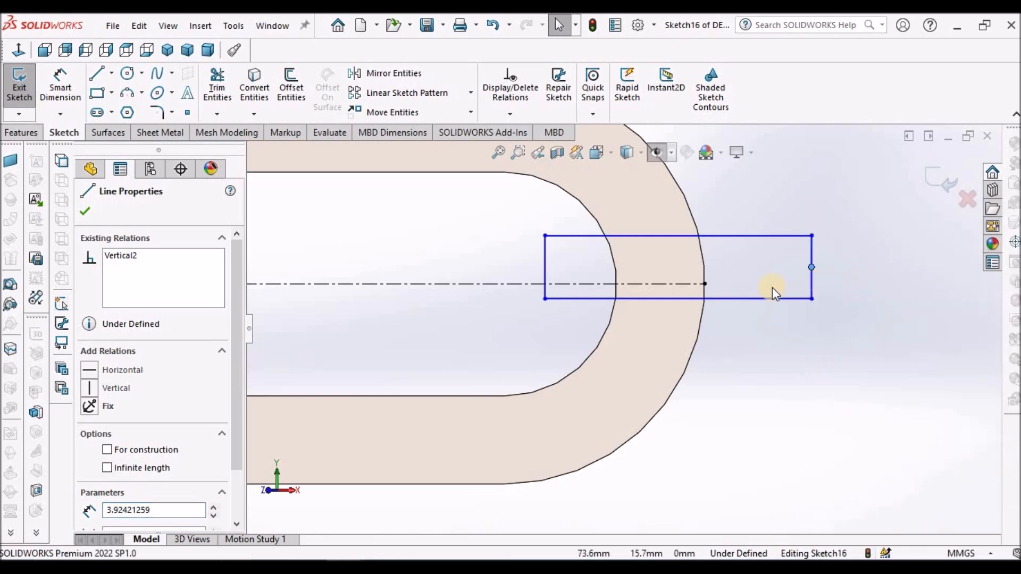
left_click(705, 285, "ctrl")
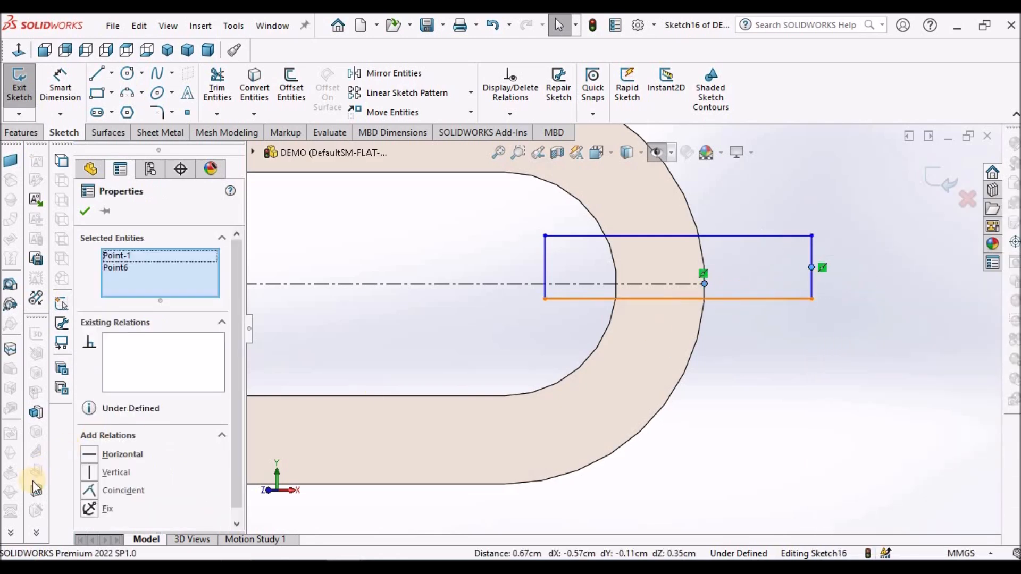
left_click(85, 455)
left_click(85, 211)
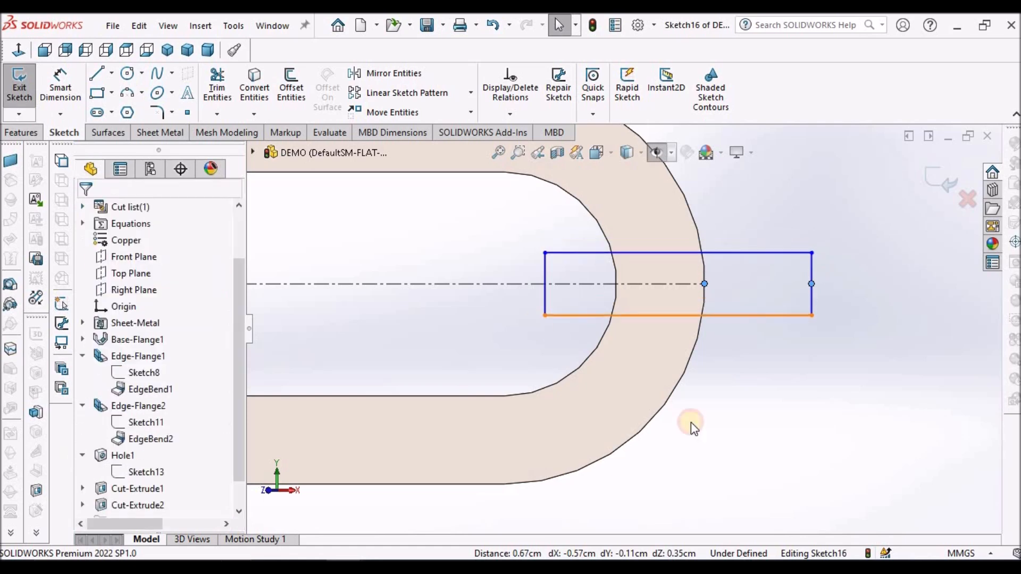
Make the rectangle's two long sides symmetric about the centerline
scroll(789, 265, "up", 5)
scroll(777, 253, "down", 3)
scroll(777, 253, "down", 2)
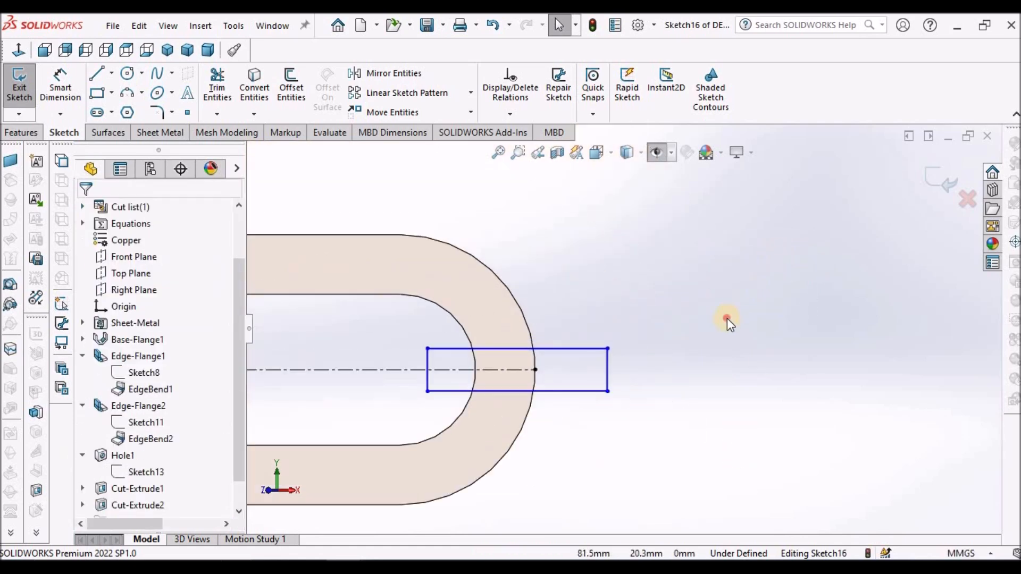
left_click(577, 392)
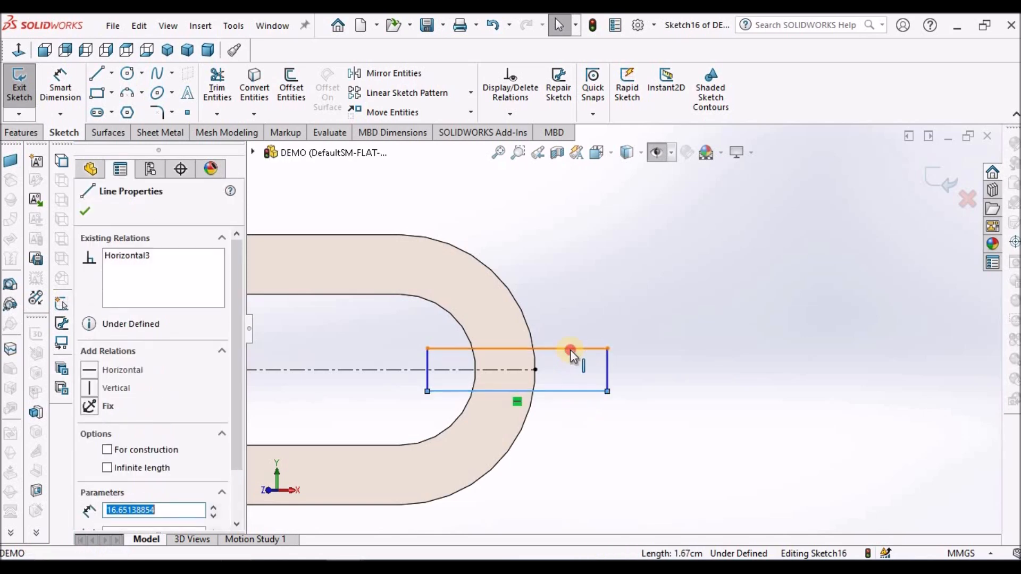
left_click(570, 349, "ctrl")
left_click(425, 390, "ctrl")
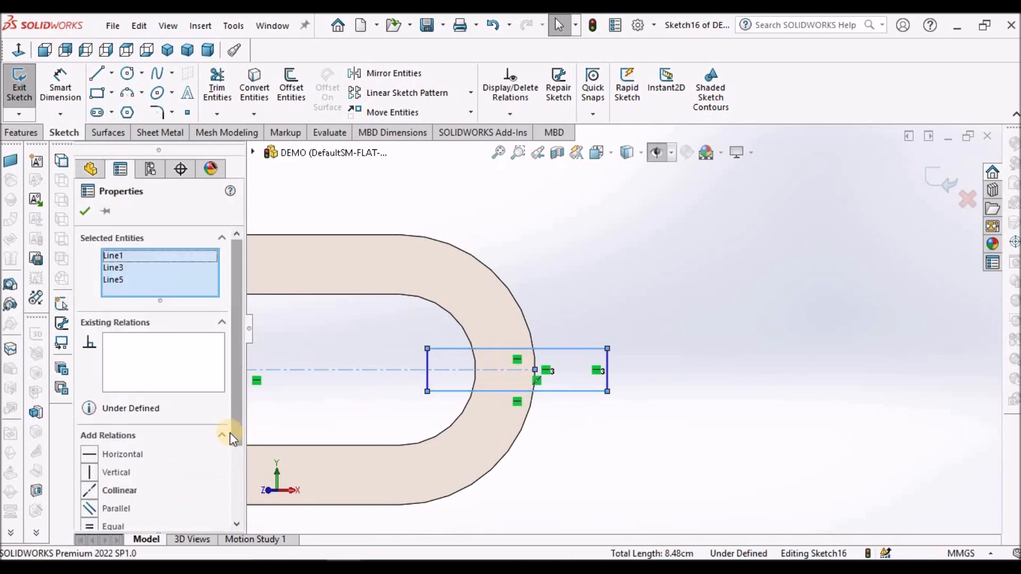
left_click(235, 463)
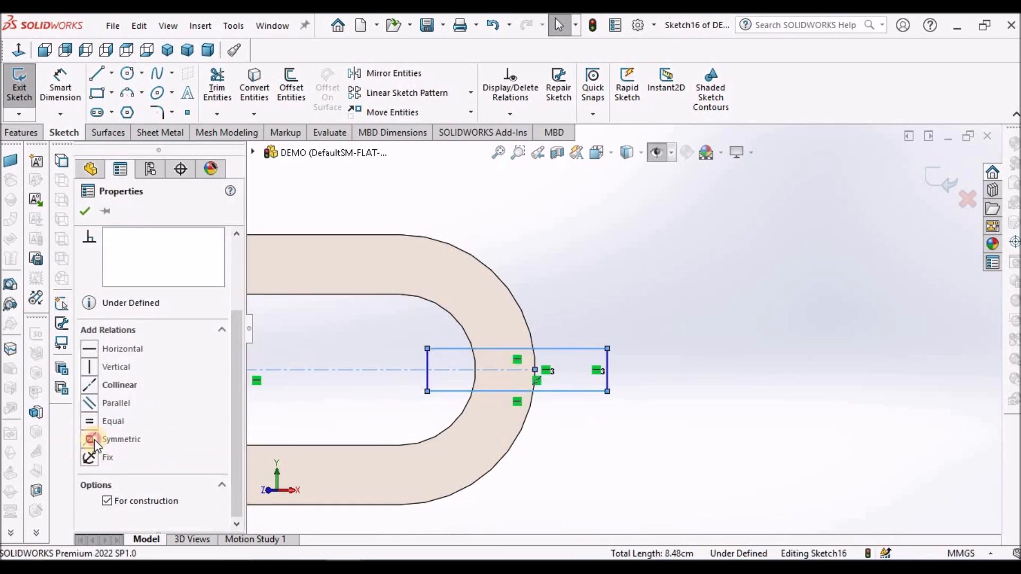
left_click(94, 439)
left_click(103, 210)
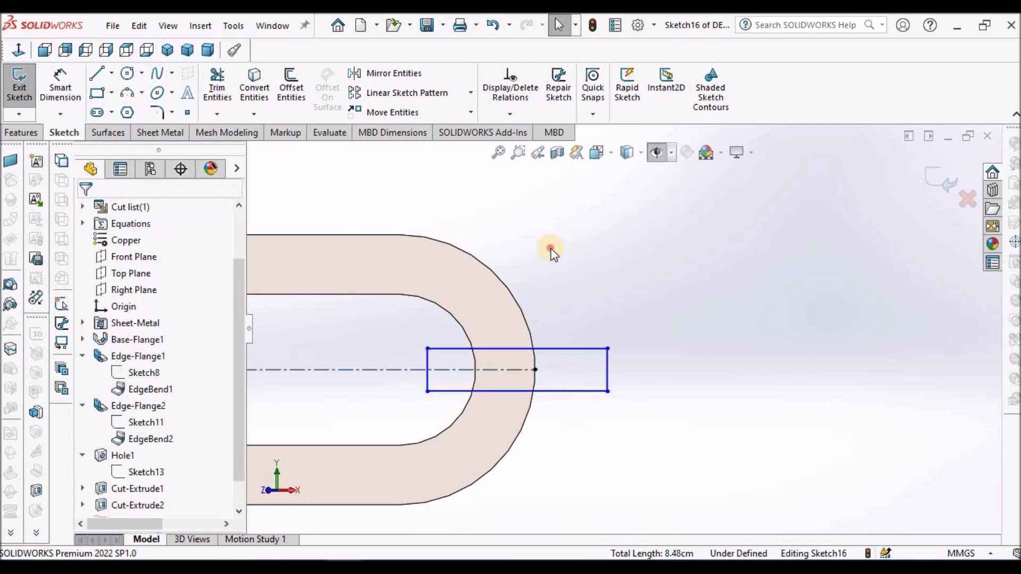
Dimension the rectangle's height between its two long sides as 3 mm
left_click(62, 78)
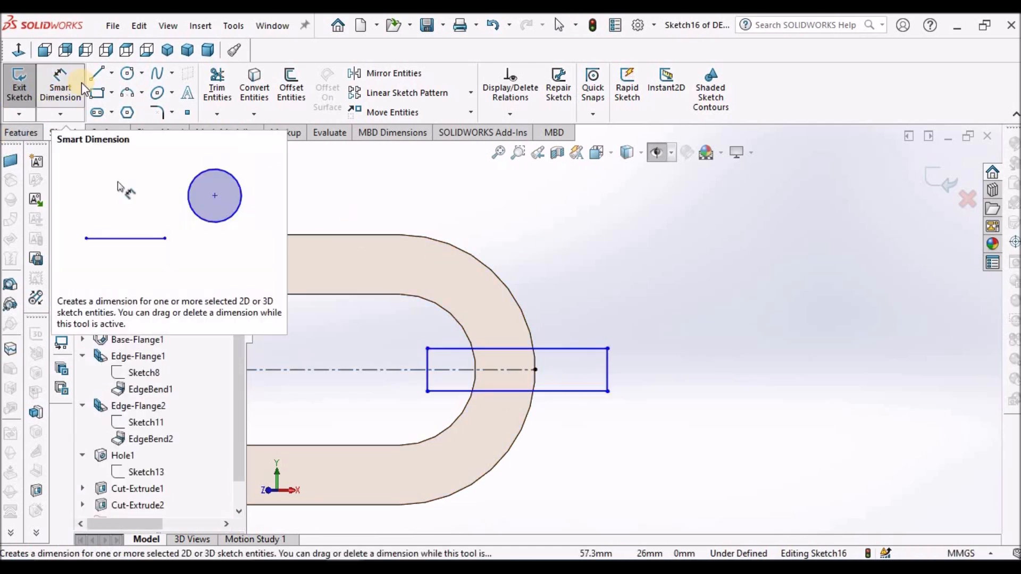
left_click(580, 391)
left_click(587, 348)
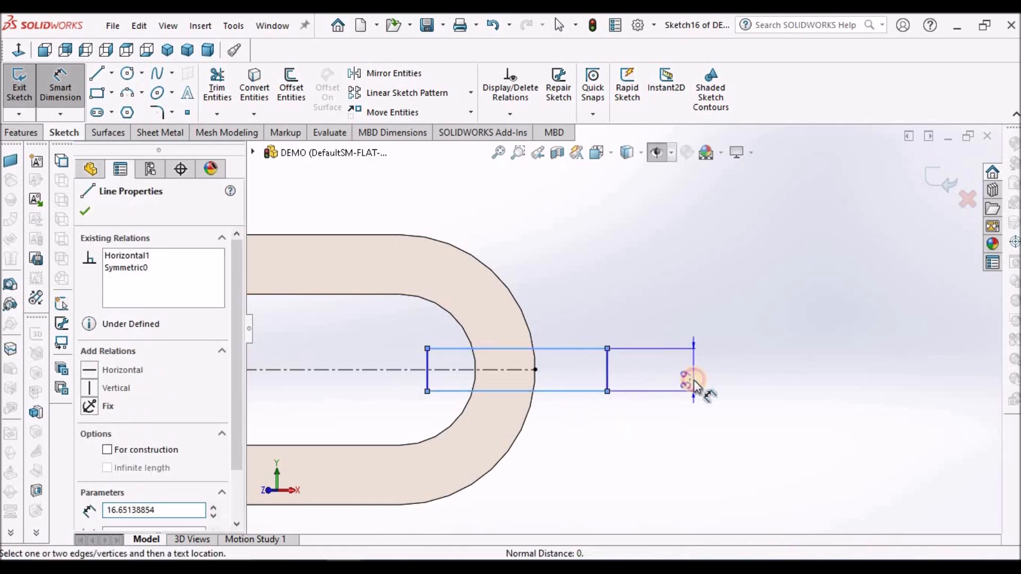
left_click(694, 382)
type("3")
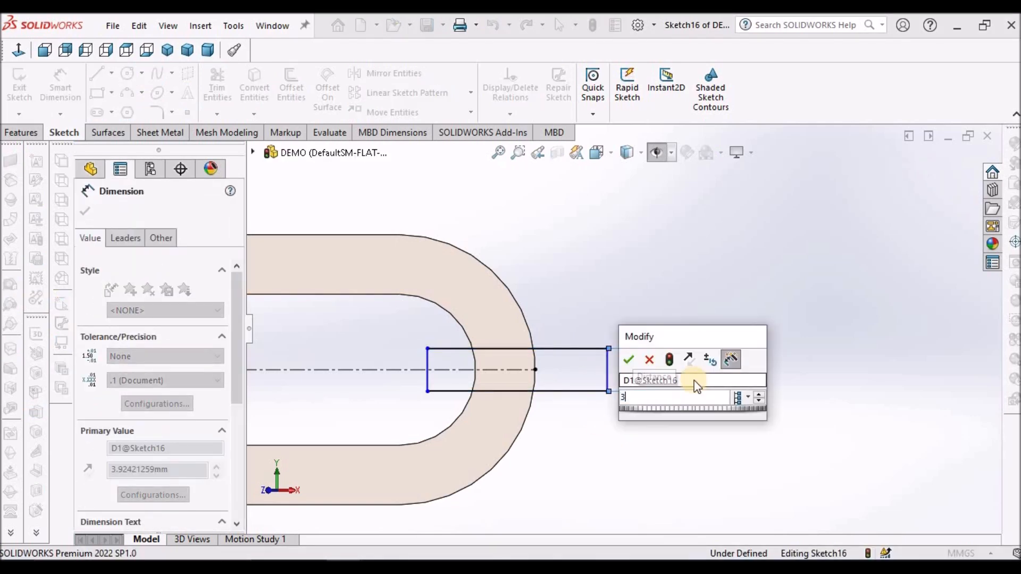
key("Return")
Dimension the rectangle's length as 16 mm
left_click(565, 391)
left_click(553, 437)
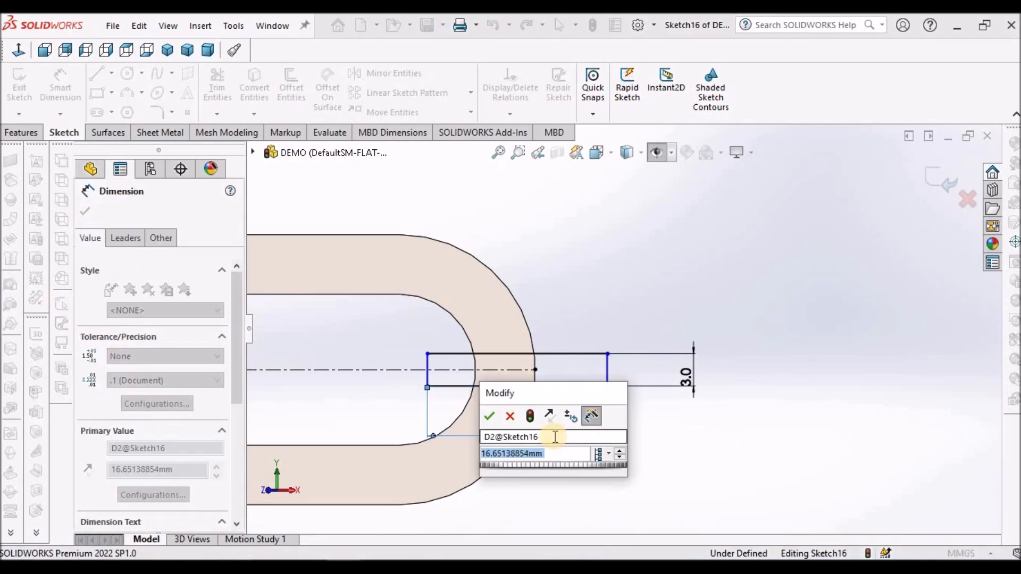
type("16")
key("Return")
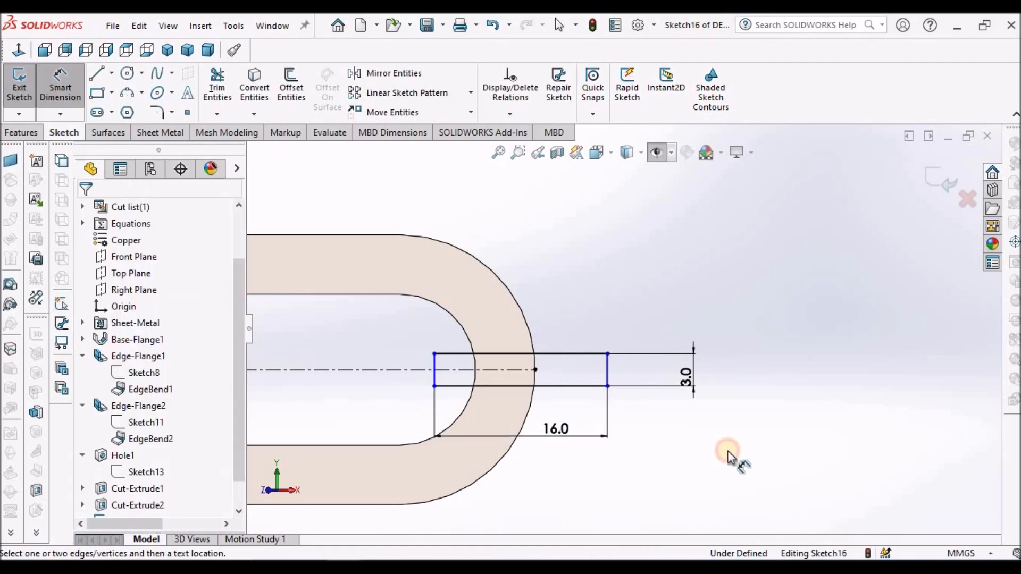
Dimension the horizontal distance from the origin to the rectangle's inner short side as 54 mm
scroll(470, 385, "up", 3)
scroll(485, 381, "up", 3)
scroll(393, 399, "down", 2)
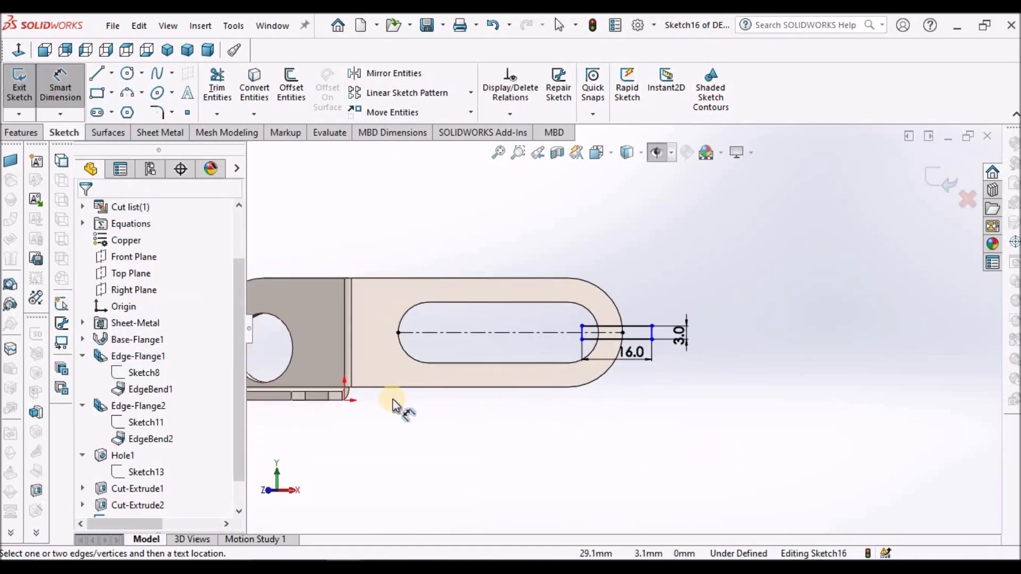
left_click(345, 400)
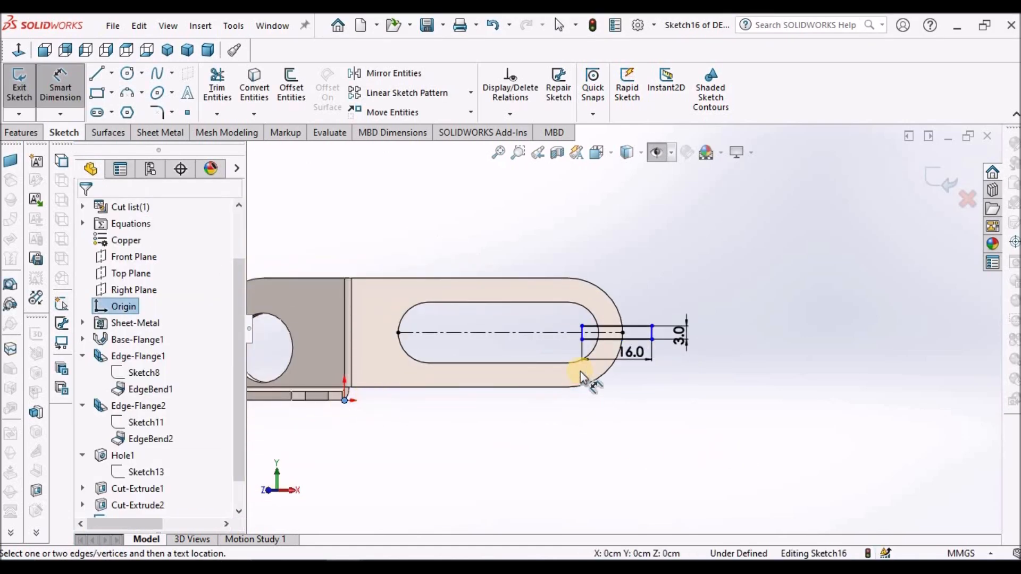
scroll(575, 352, "down", 3)
left_click(599, 315)
left_click(454, 473)
type("54")
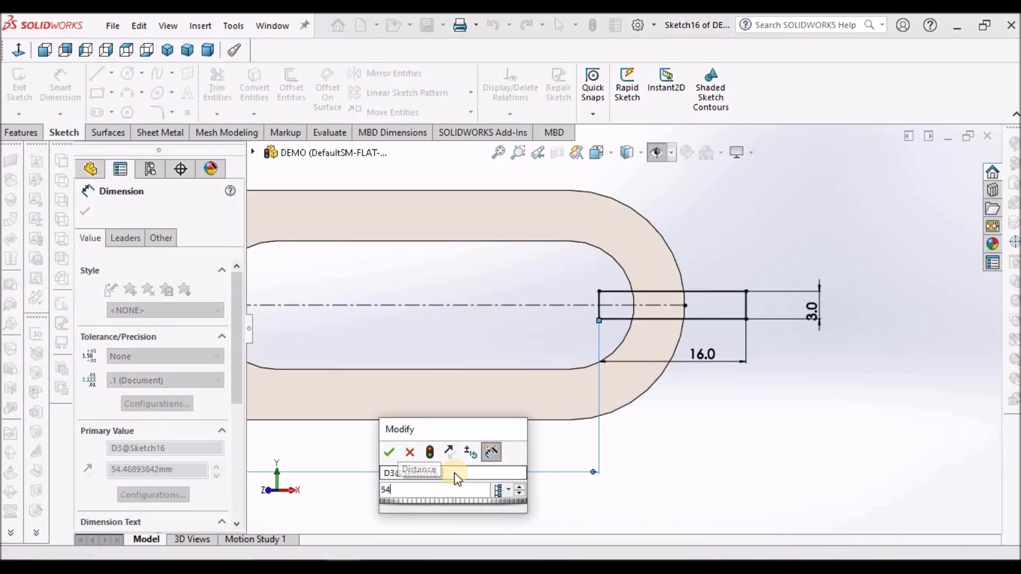
key("Return")
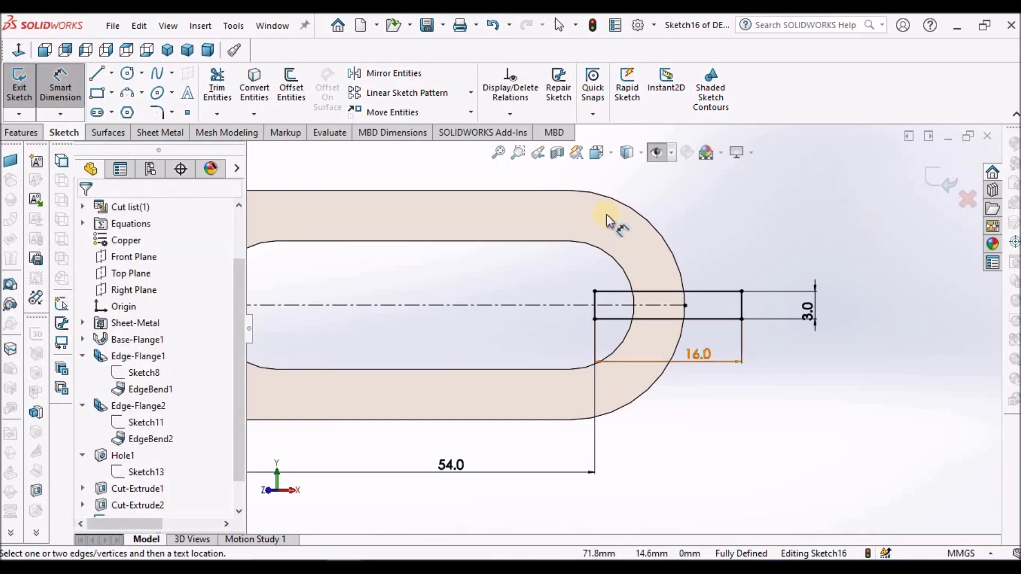
Cut the rectangle through the flange's end wall with a normal Extruded Cut linked to thickness, and show the part in Dimetric view
left_click(149, 136)
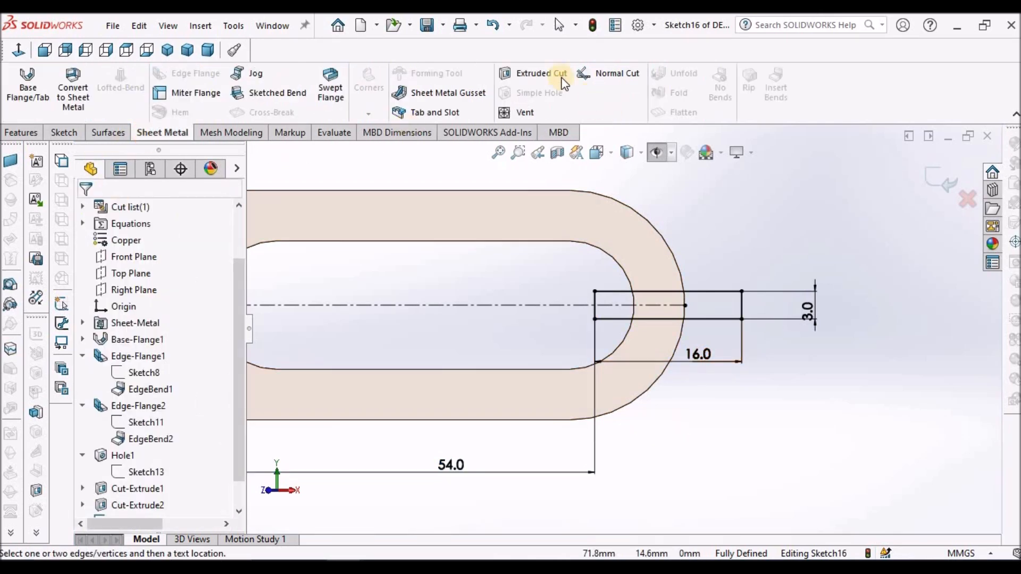
left_click(539, 69)
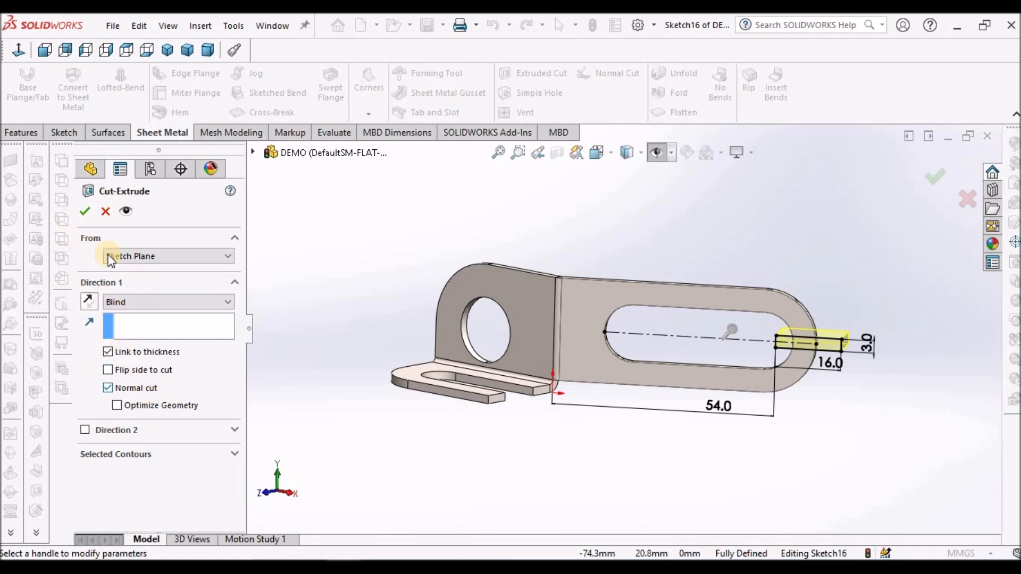
left_click(84, 210)
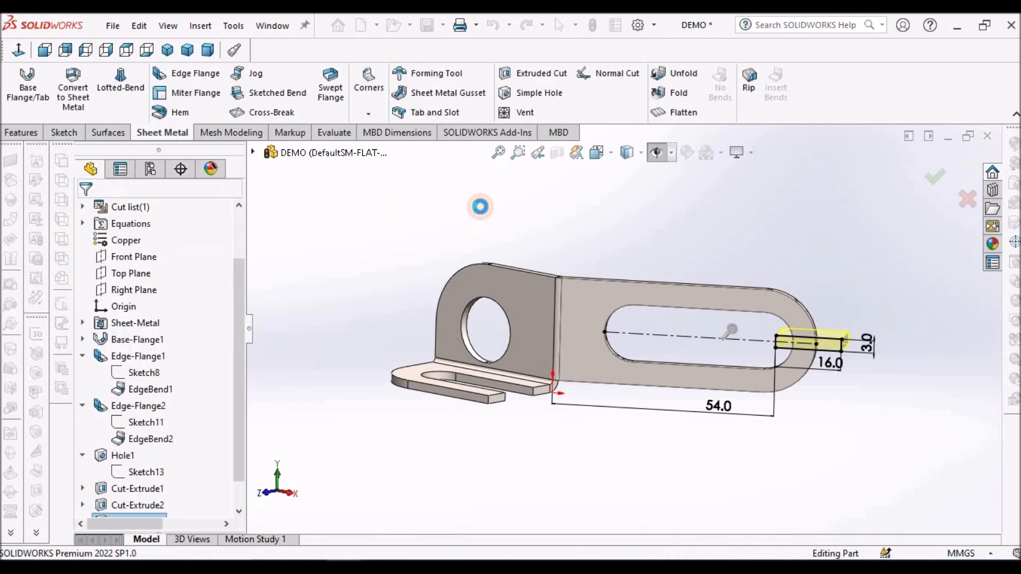
middle_click_drag(599, 285, 620, 428)
left_click(207, 50)
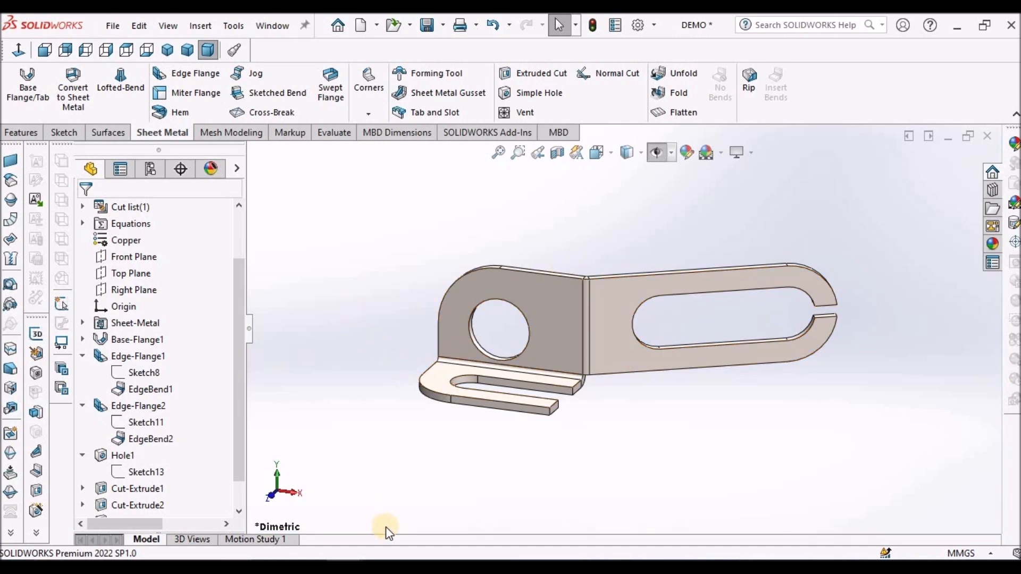
Switch to the DEMO drawing and open its sheet 1(2)
mouse_move(347, 558)
left_click(326, 252)
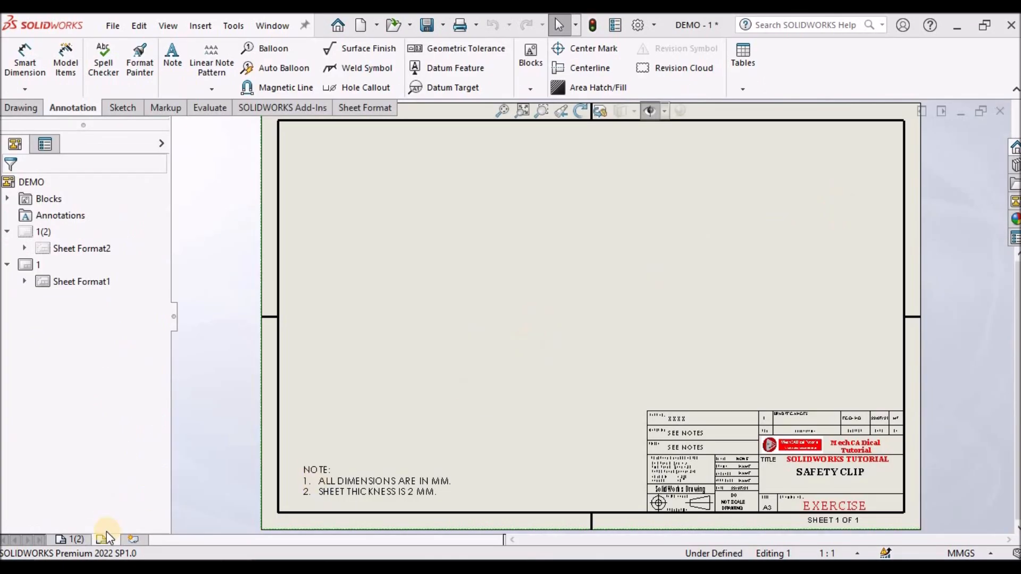
left_click(78, 540)
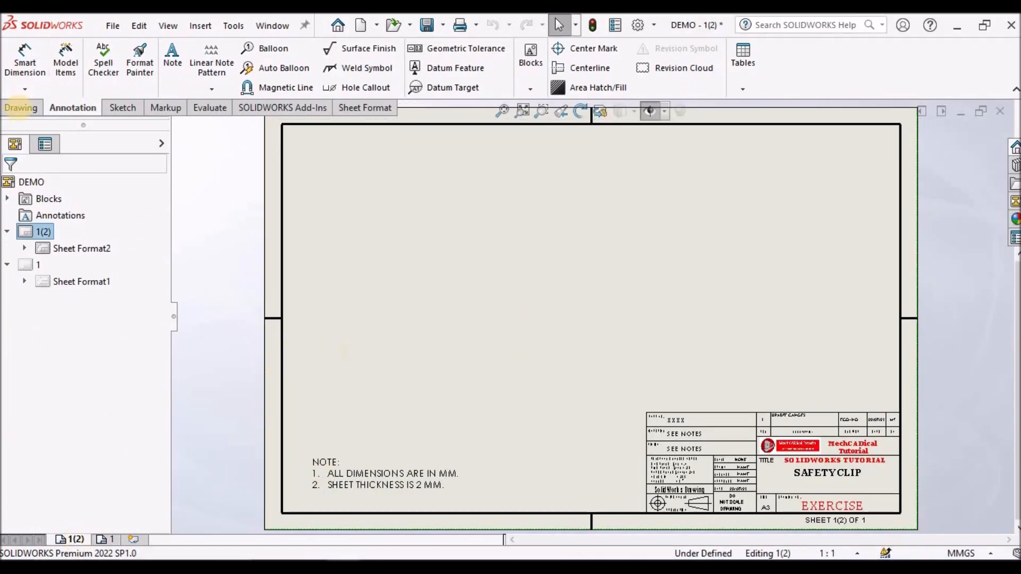
Place a model view of the DEMO part on the sheet, above the notes, and set its orientation to Front
left_click(20, 108)
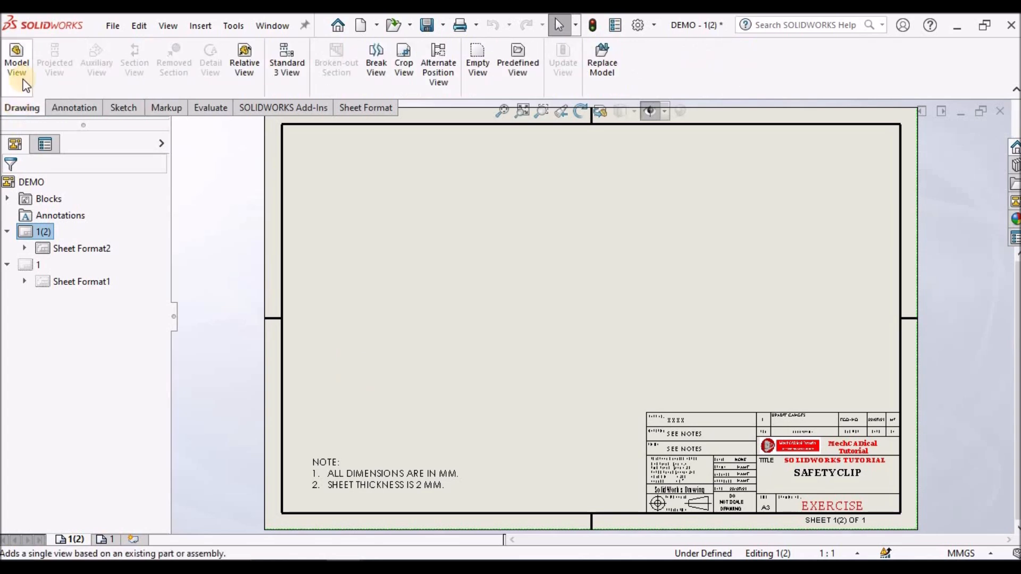
left_click(19, 65)
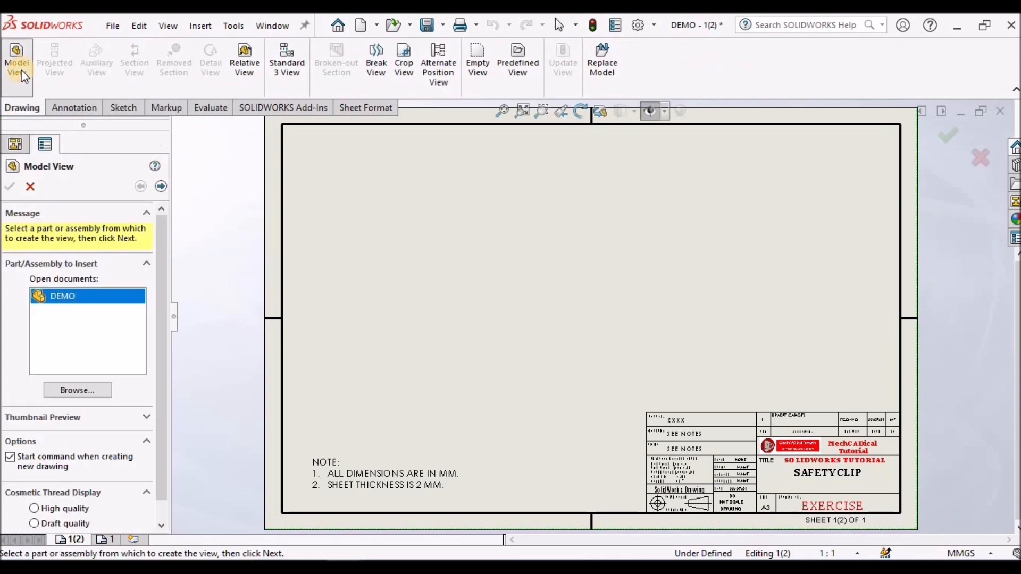
double_click(58, 298)
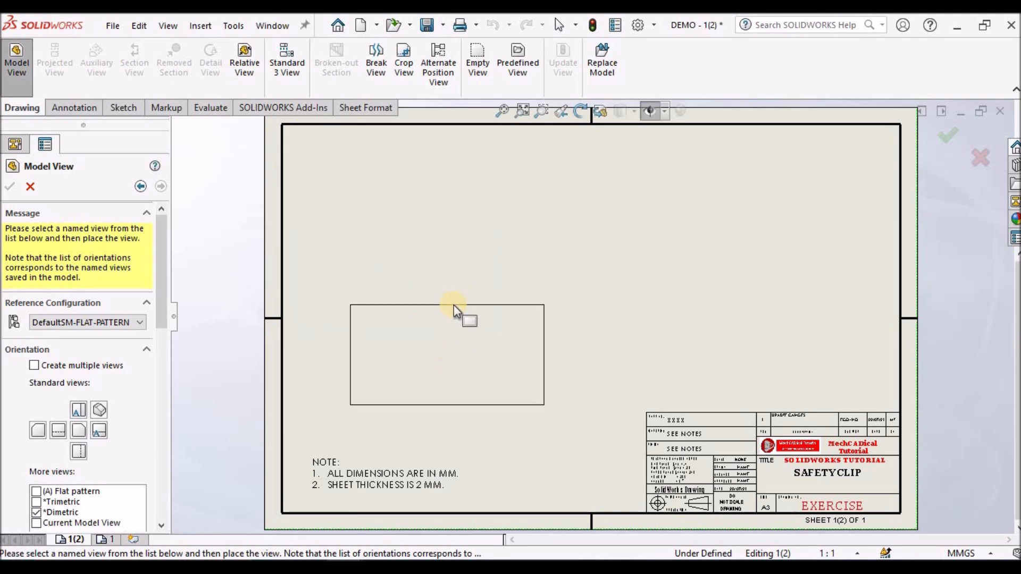
left_click(439, 319)
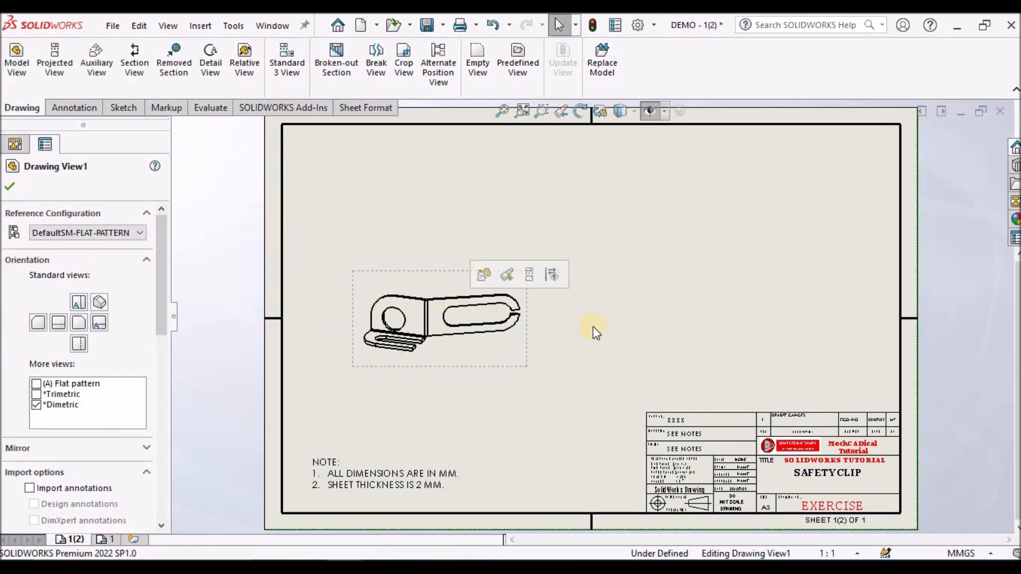
left_click(84, 325)
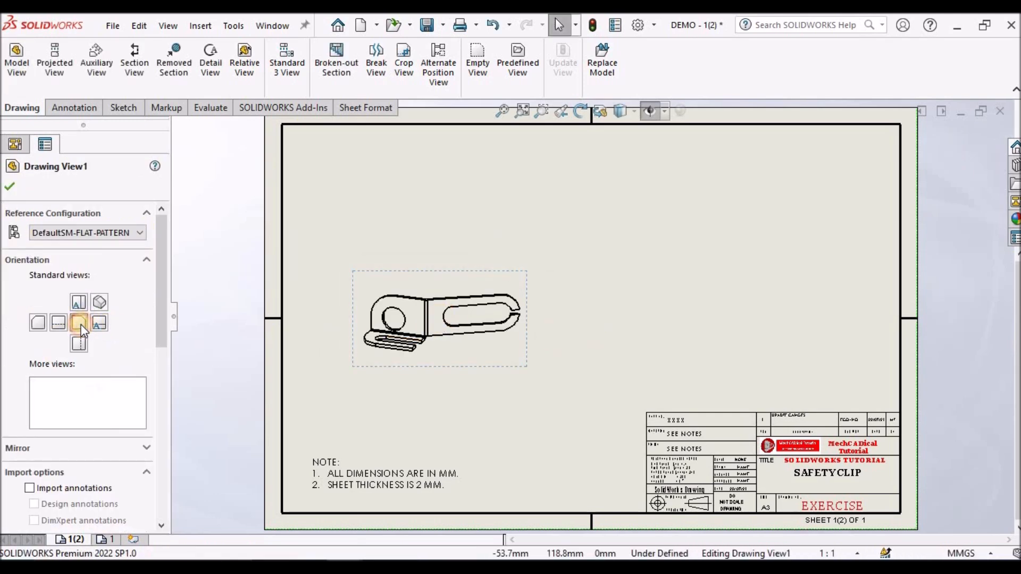
left_click(11, 187)
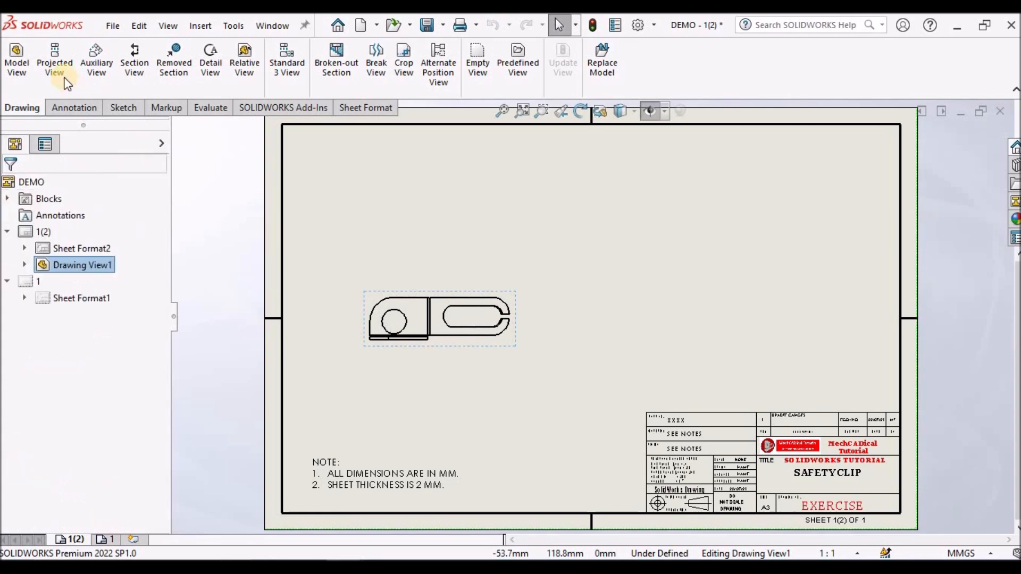
Create projected views from the front view: a top view above it, a side view beside it and an isometric view
left_click(53, 61)
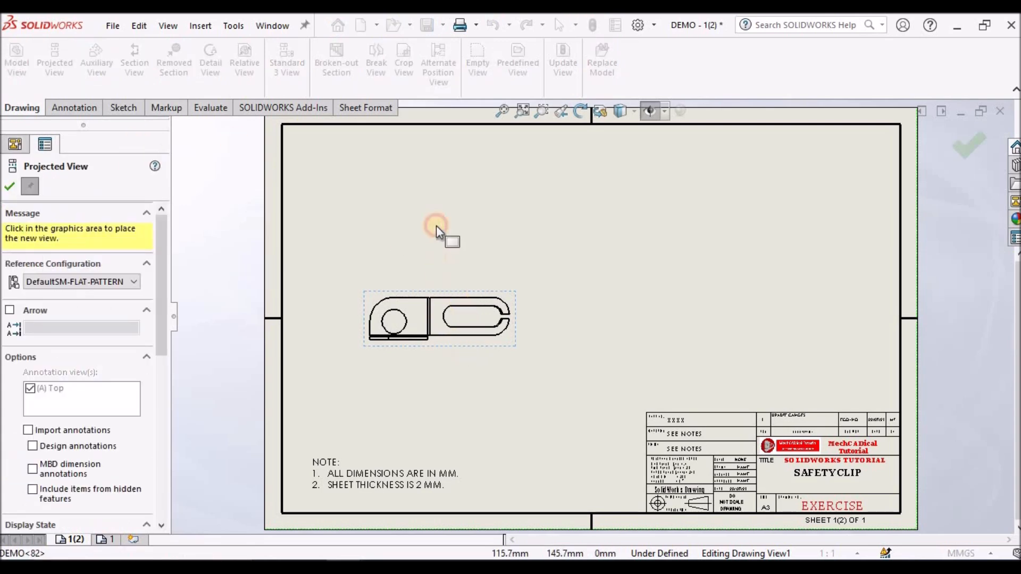
left_click(436, 197)
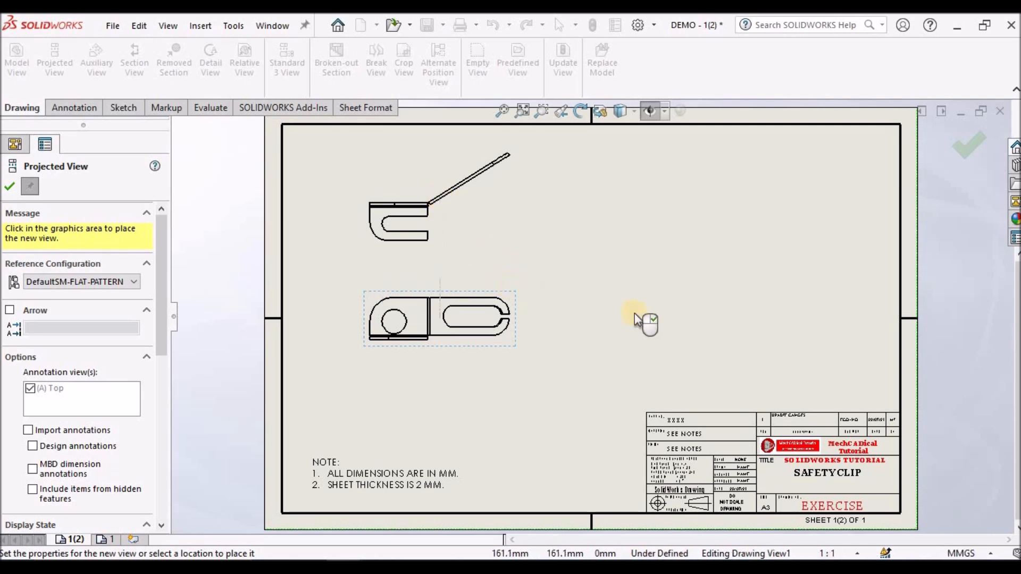
left_click(611, 308)
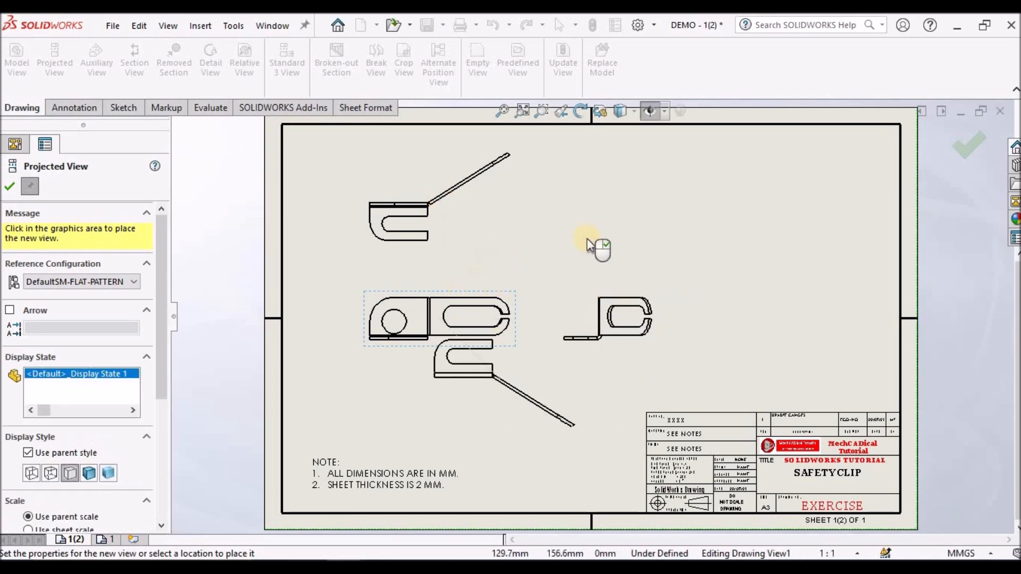
key("z")
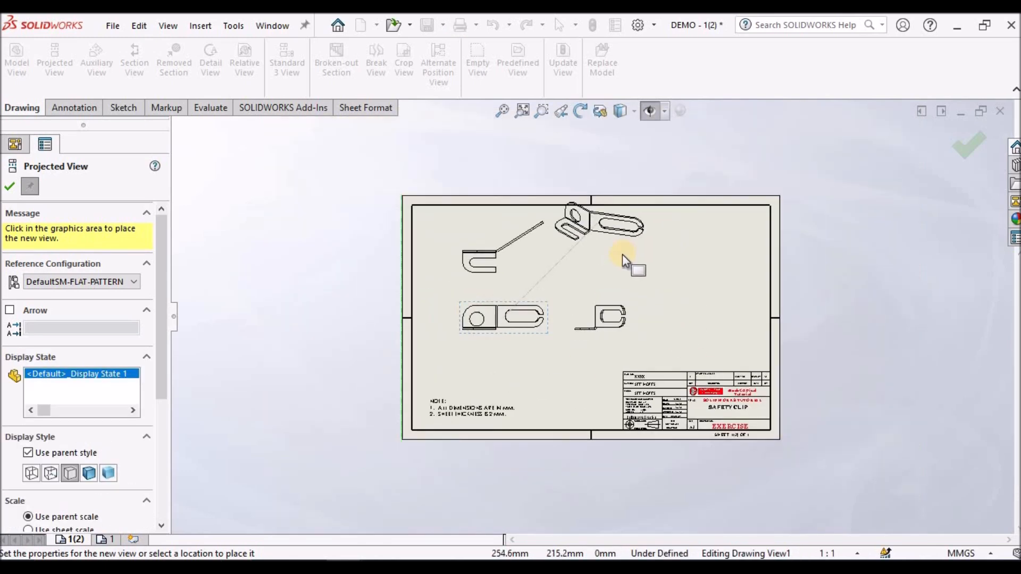
left_click(622, 254)
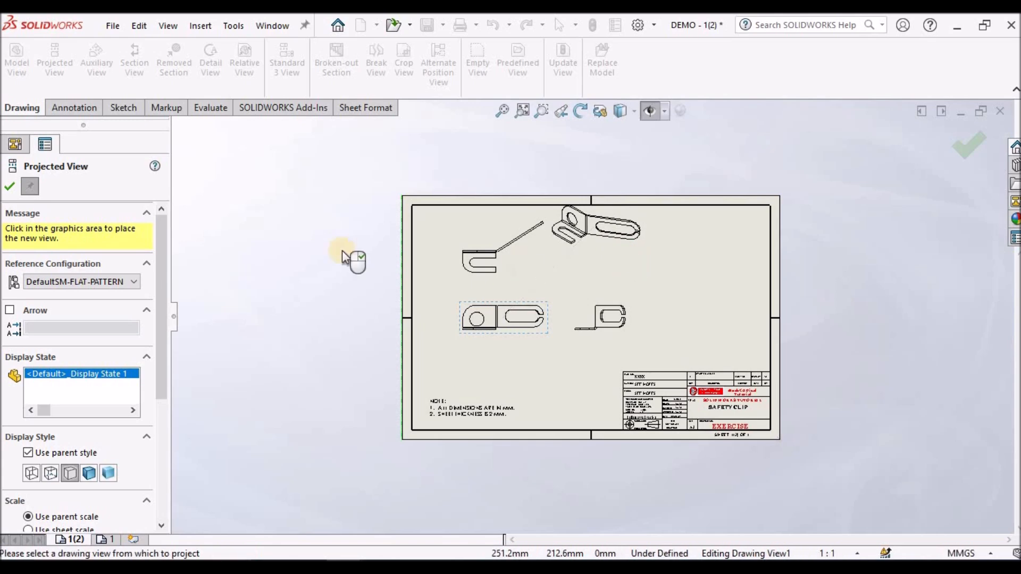
left_click(6, 186)
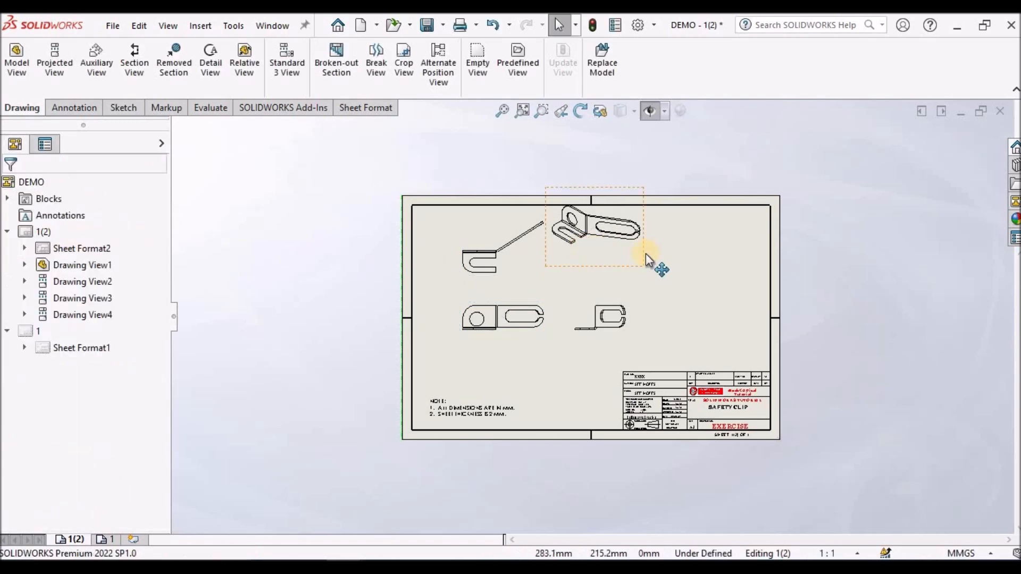
Move the isometric view to the sheet's upper right corner and display it as Shaded With Edges
mouse_move(651, 273)
left_mouse_down()
mouse_move(767, 299)
mouse_move(712, 277)
left_mouse_up()
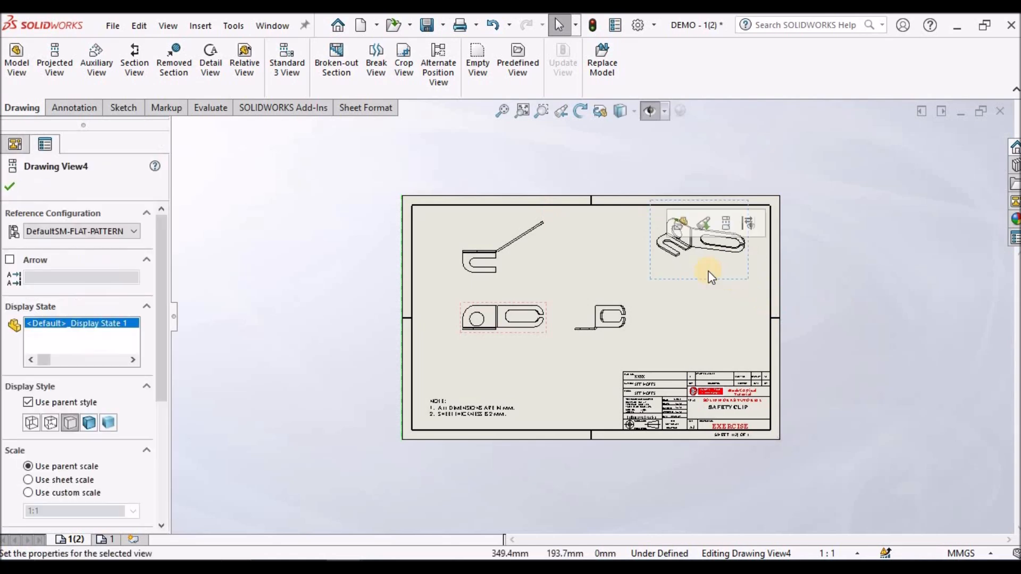
left_click(107, 423)
left_click(420, 393)
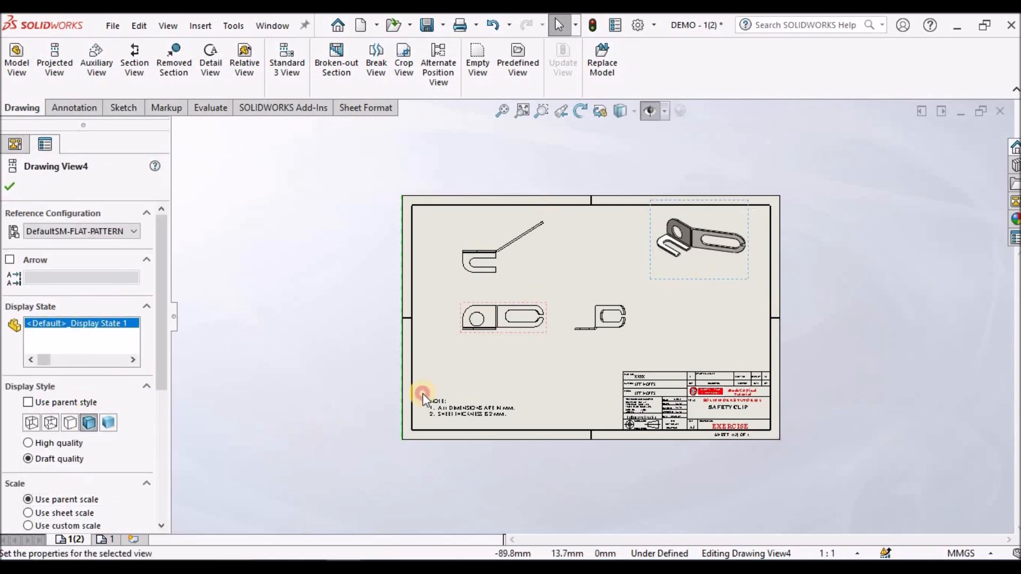
Add a vertical Smart Dimension in the front view from the part's bottom edge to the round hole's centre
scroll(435, 323, "down", 5)
scroll(553, 294, "up", 5)
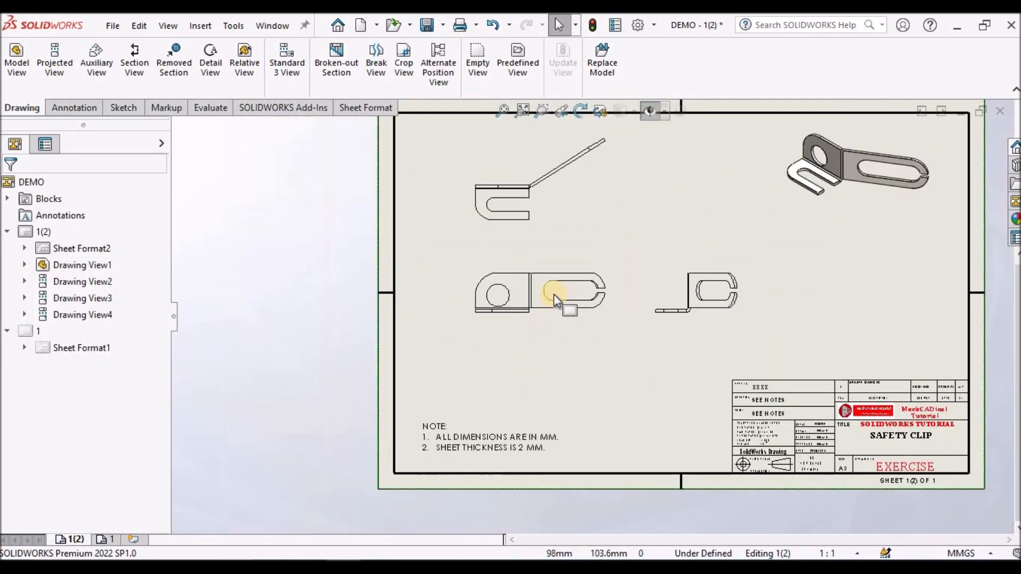
scroll(617, 337, "down", 5)
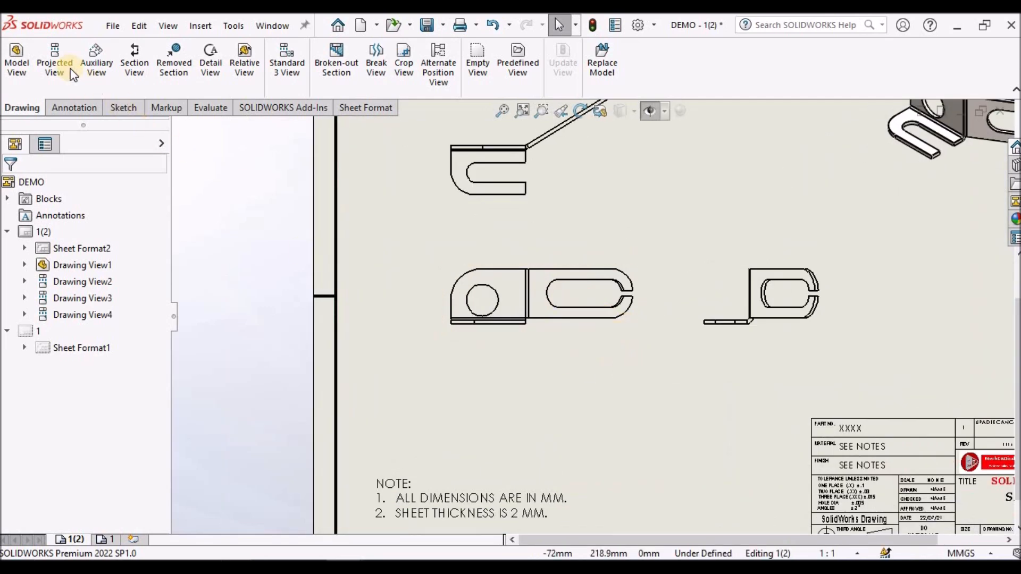
left_click(69, 108)
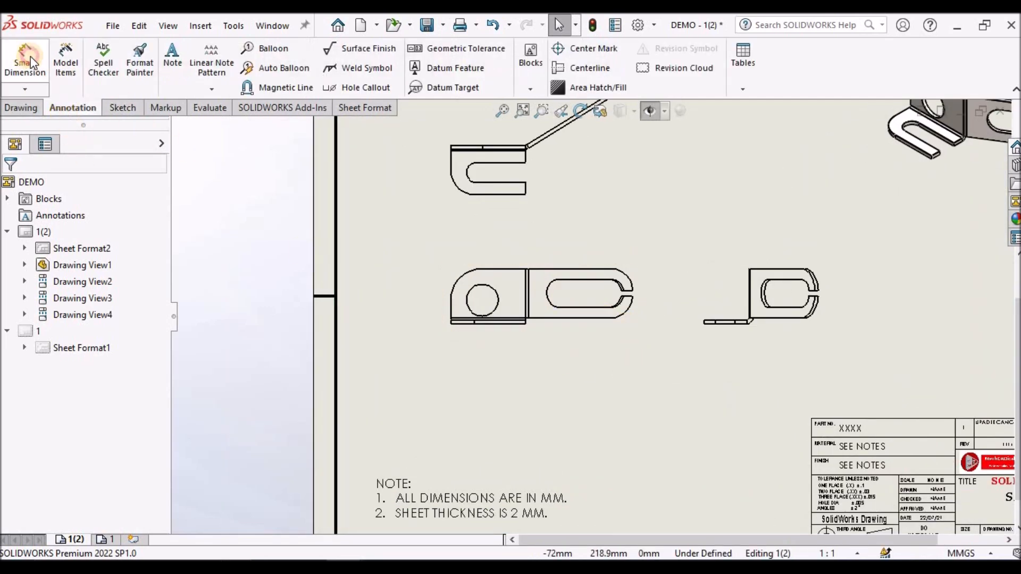
left_click(24, 63)
scroll(504, 335, "down", 2)
scroll(480, 298, "down", 3)
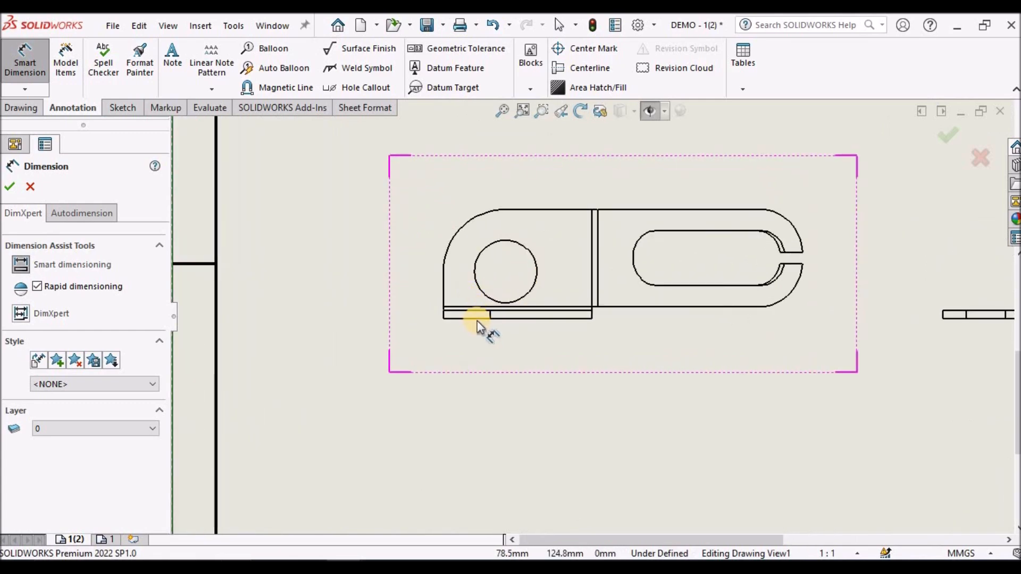
left_click(475, 319)
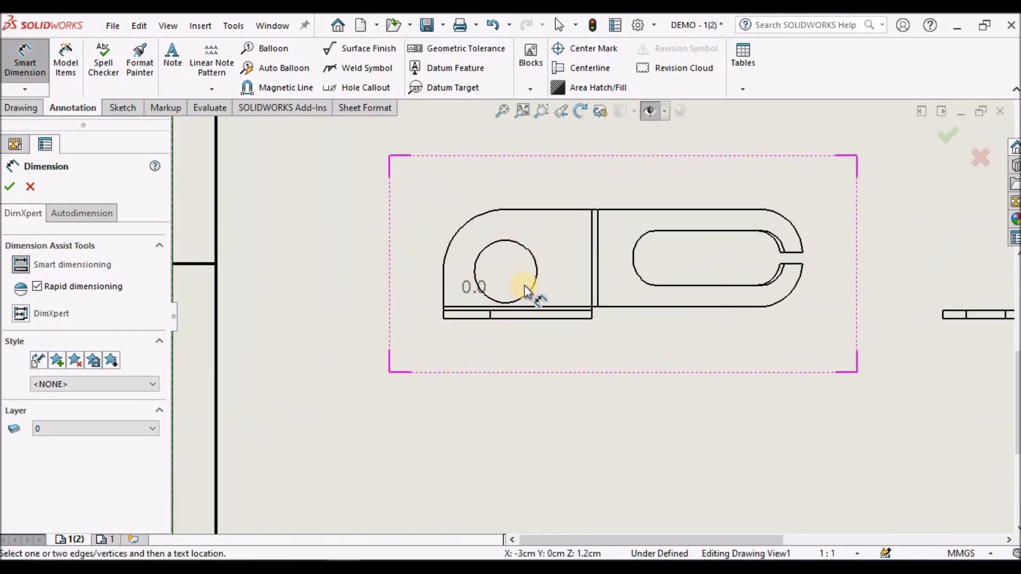
left_click(525, 293)
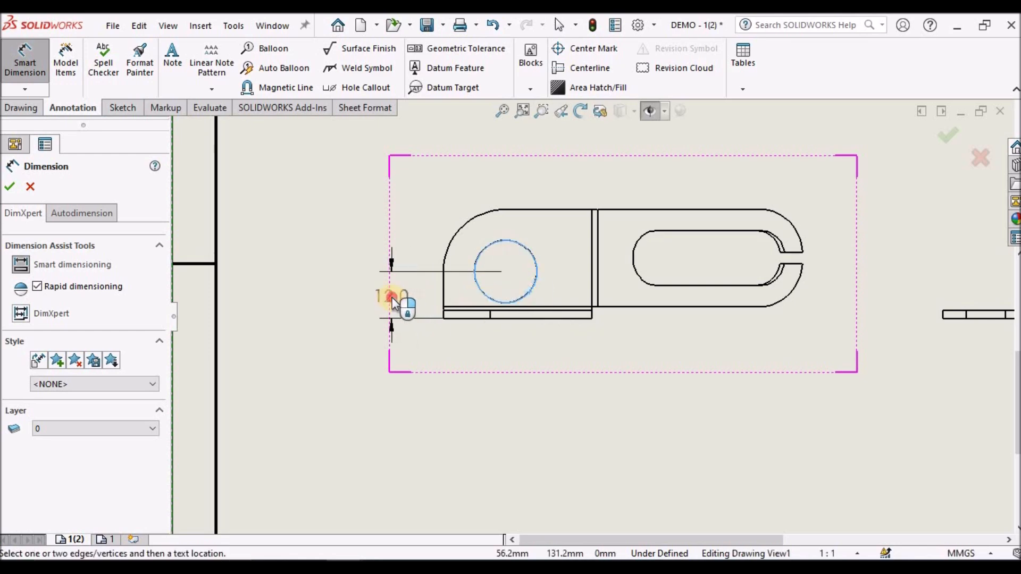
left_click(392, 298)
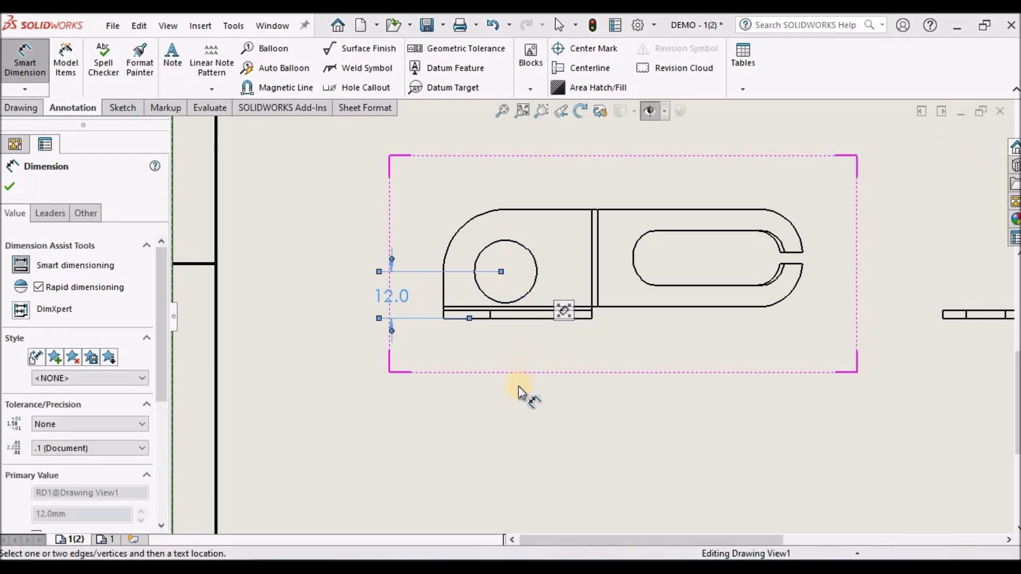
Dimension the horizontal distance from the front view's left edge to the round hole's centre, placing it below the part
left_click(444, 287)
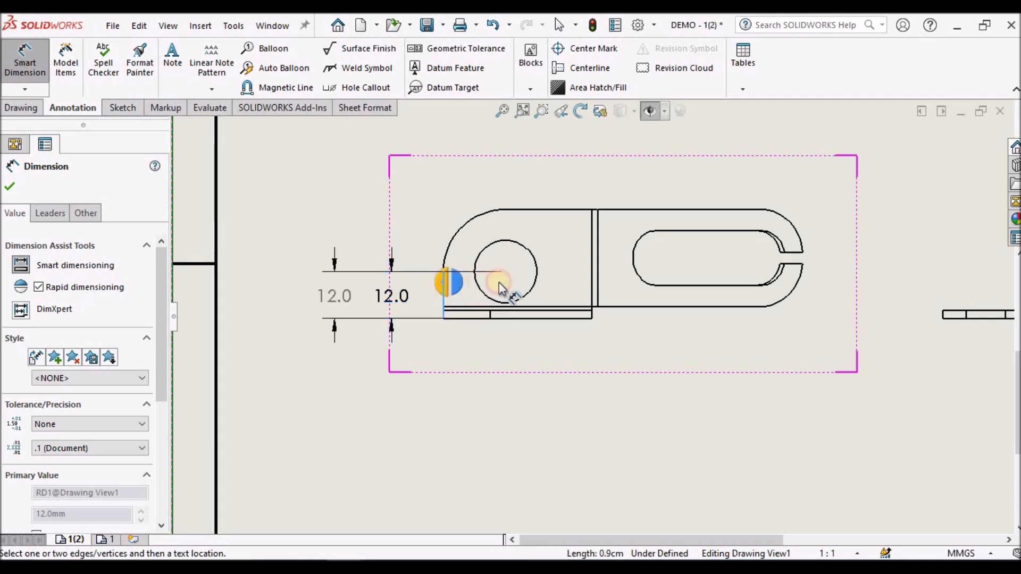
left_click(528, 294)
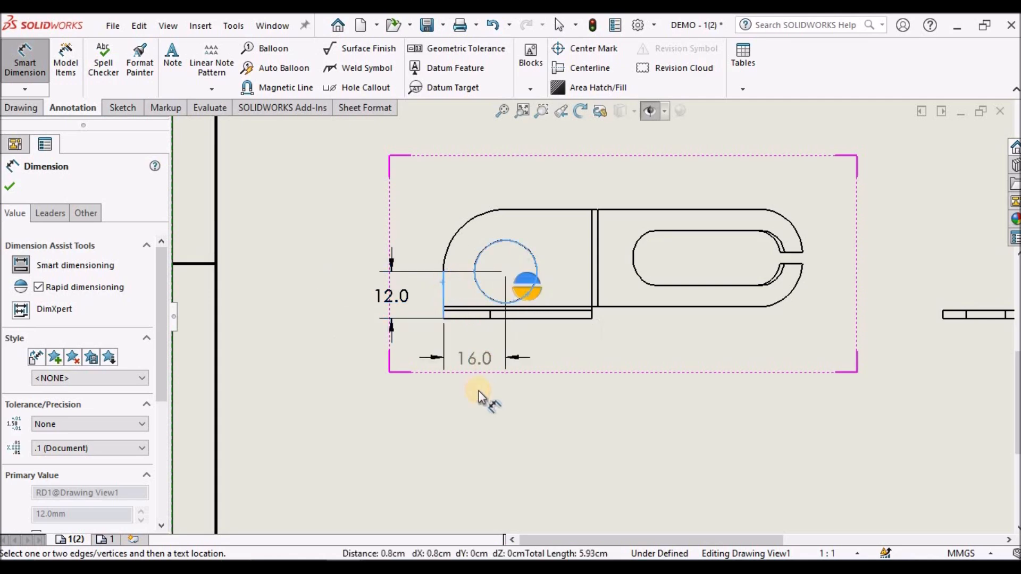
left_click(476, 394)
left_click(518, 461)
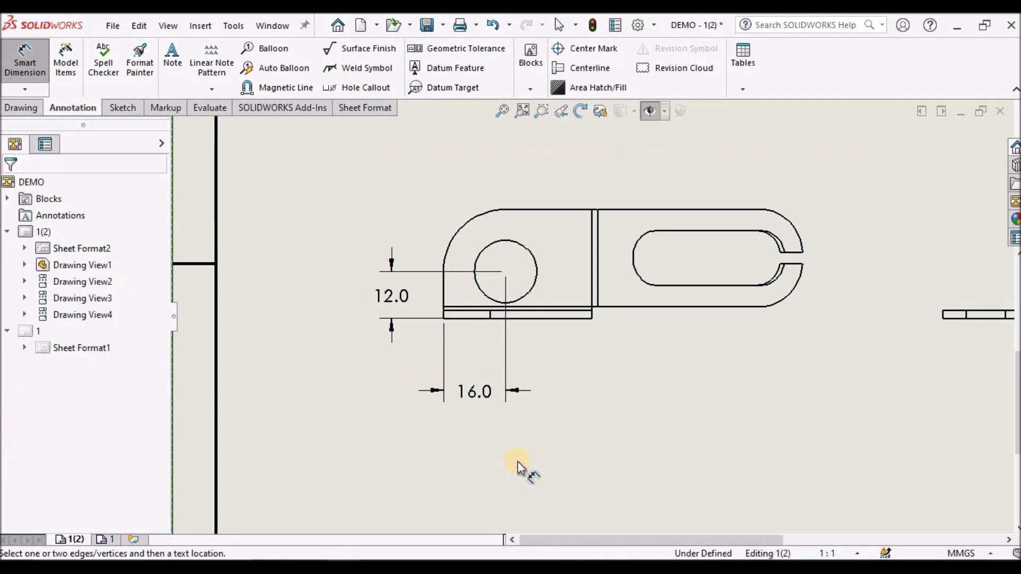
Dimension the bottom flange's full length in the front view and move the hole's horizontal dimension closer to the part
scroll(461, 316, "down", 2)
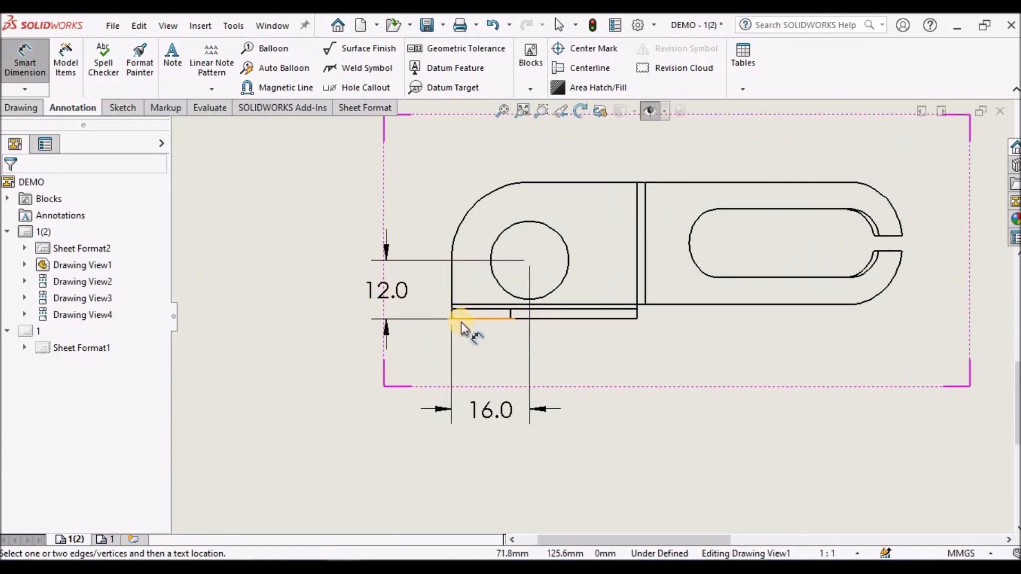
scroll(461, 321, "down", 2)
left_click(477, 308)
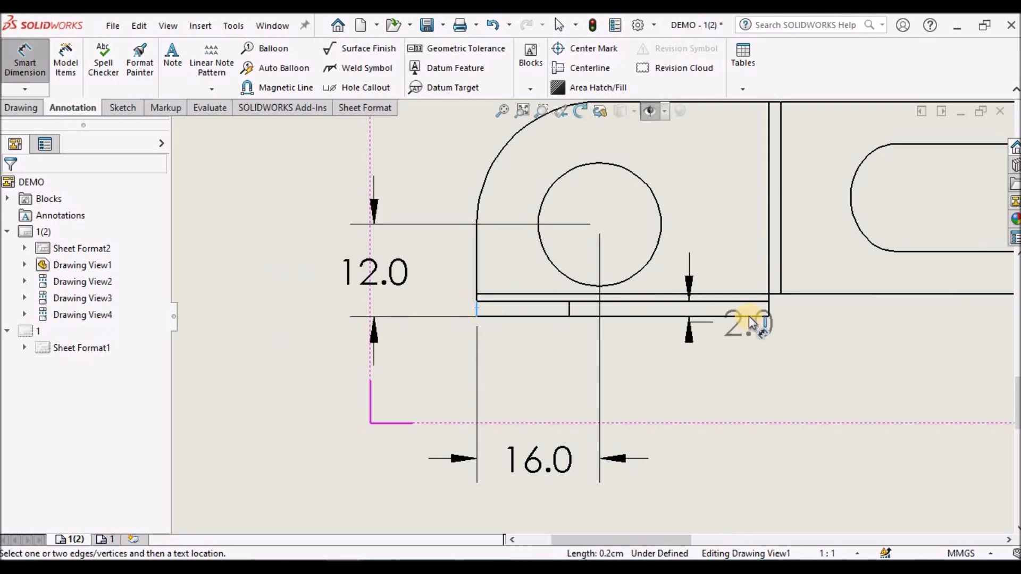
left_click(769, 309)
scroll(588, 406, "up", 2)
left_click(586, 407)
left_click_drag(553, 361, 556, 313)
left_click(605, 408)
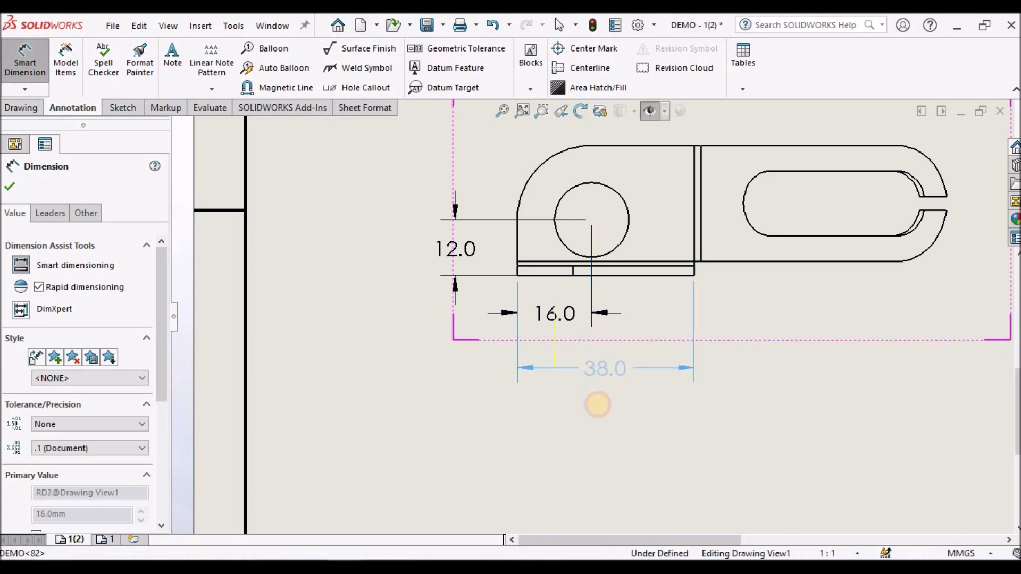
left_click(598, 425)
Dimension the overall height in the front view from bottom to top edge, placed outside the hole's height dimension
scroll(646, 399, "up", 2)
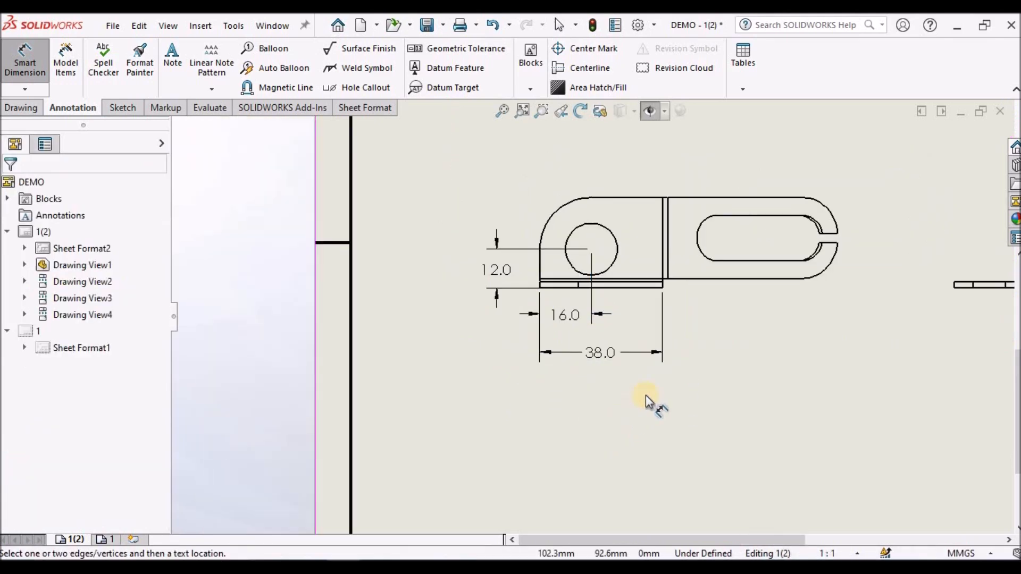
scroll(645, 394, "up", 3)
scroll(617, 260, "down", 2)
scroll(590, 323, "down", 3)
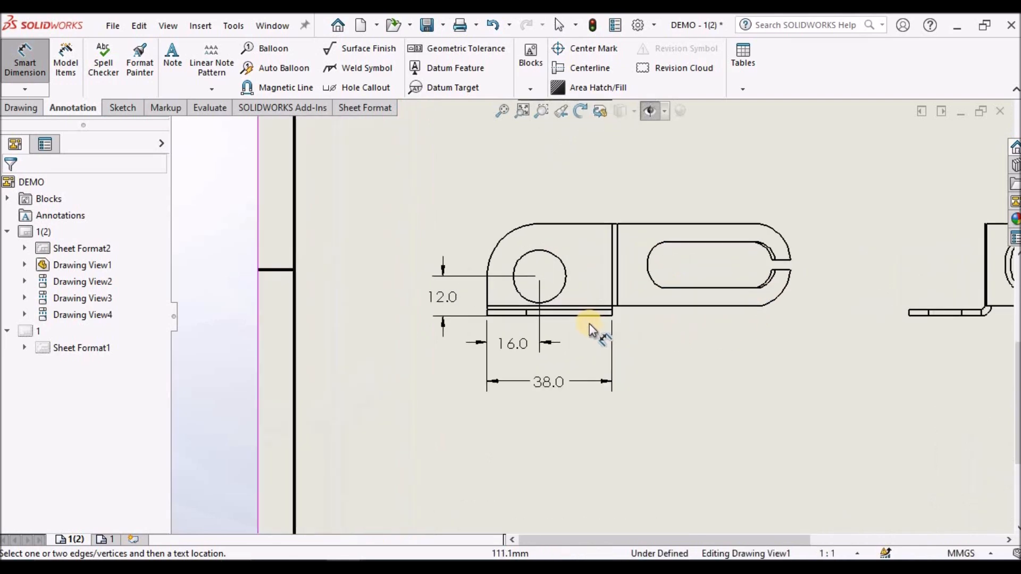
left_click(587, 312)
left_click(562, 198)
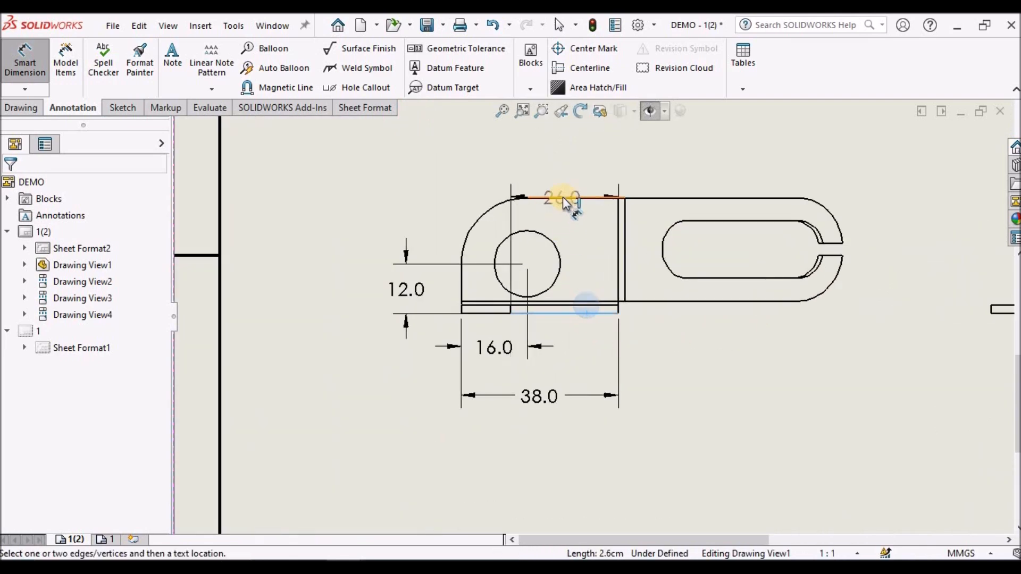
left_click(352, 259)
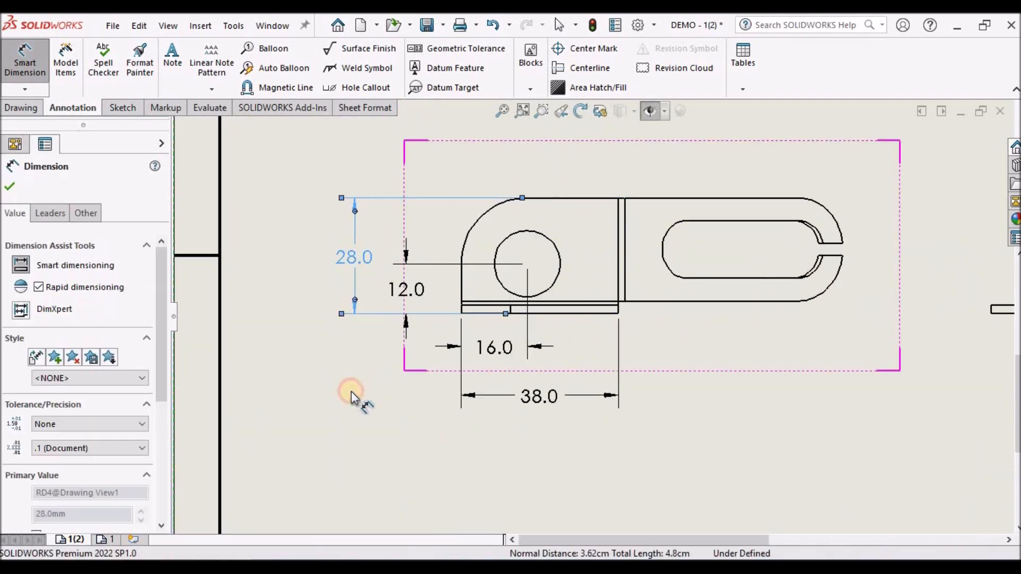
left_click(352, 396)
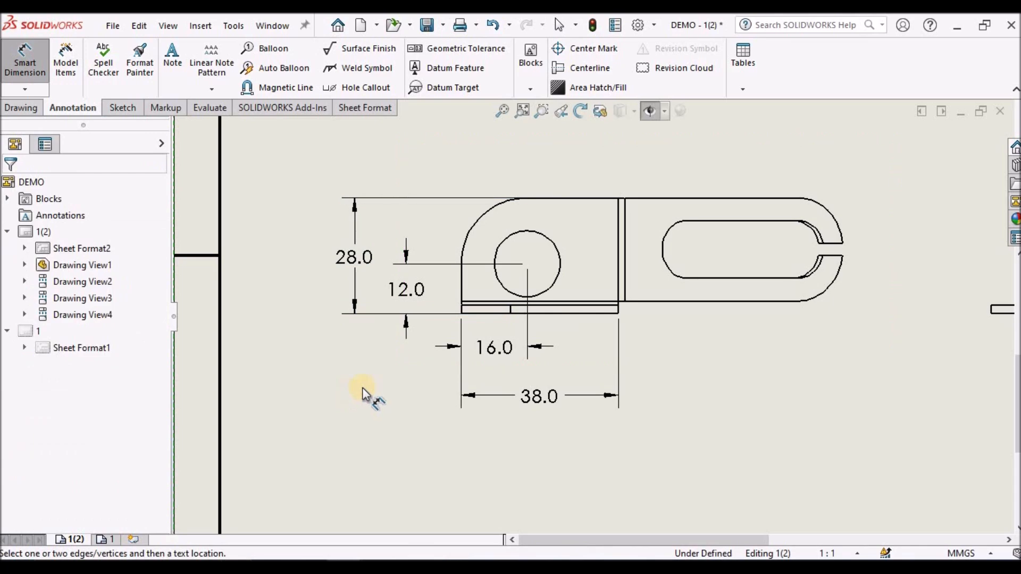
Dimension the overall length in the front view from the left edge to the slotted arm's tip, below the other dimensions
scroll(604, 395, "up", 3)
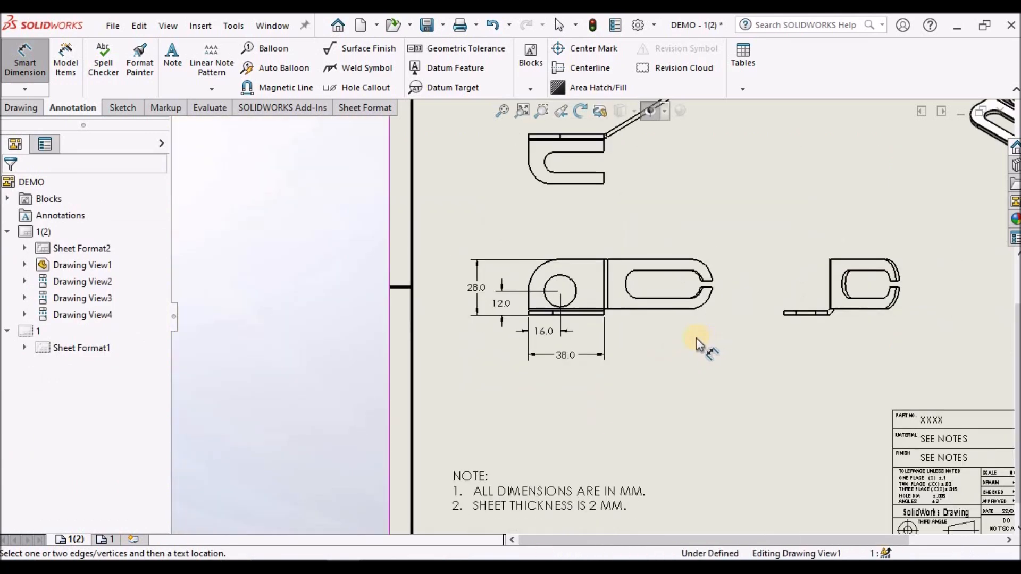
scroll(506, 326, "down", 3)
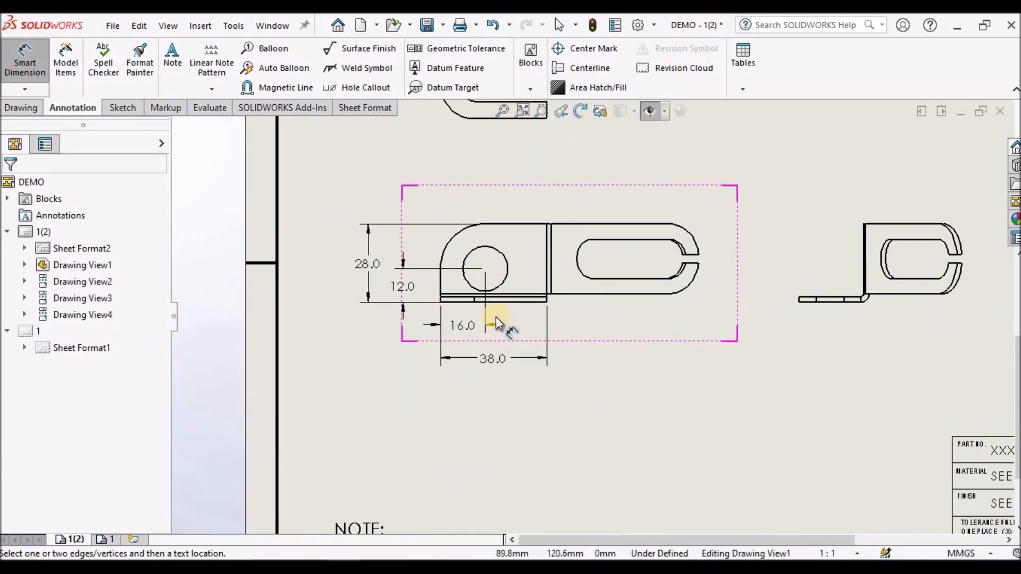
left_click(435, 269)
scroll(720, 257, "down", 3)
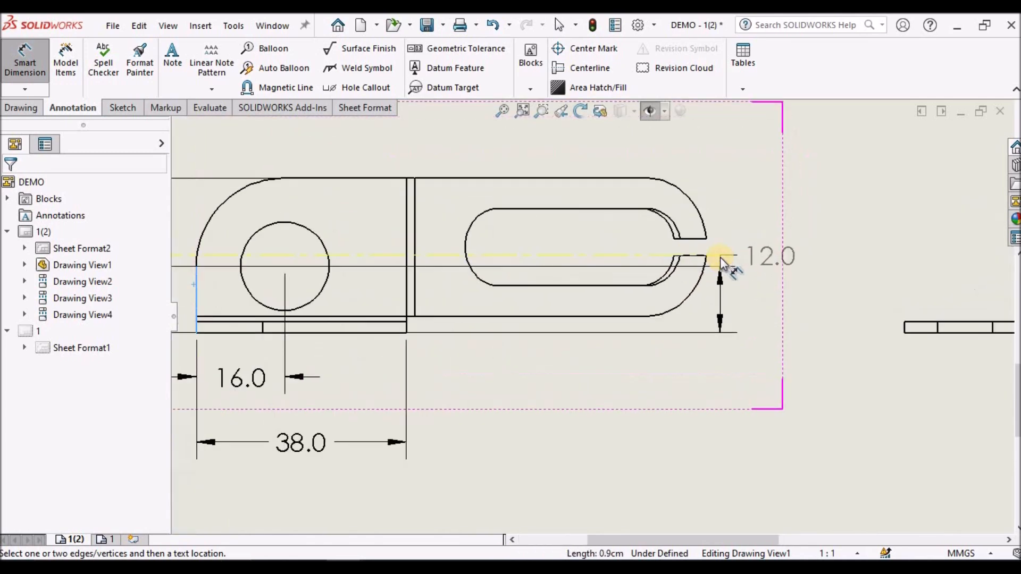
left_click(690, 262)
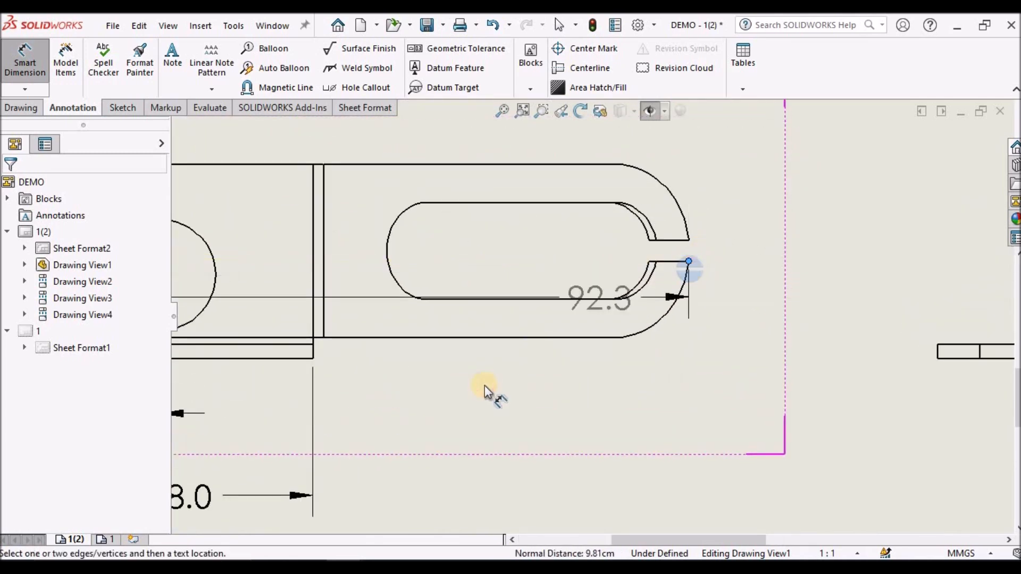
scroll(484, 386, "up", 3)
scroll(448, 390, "down", 3)
left_click(494, 449)
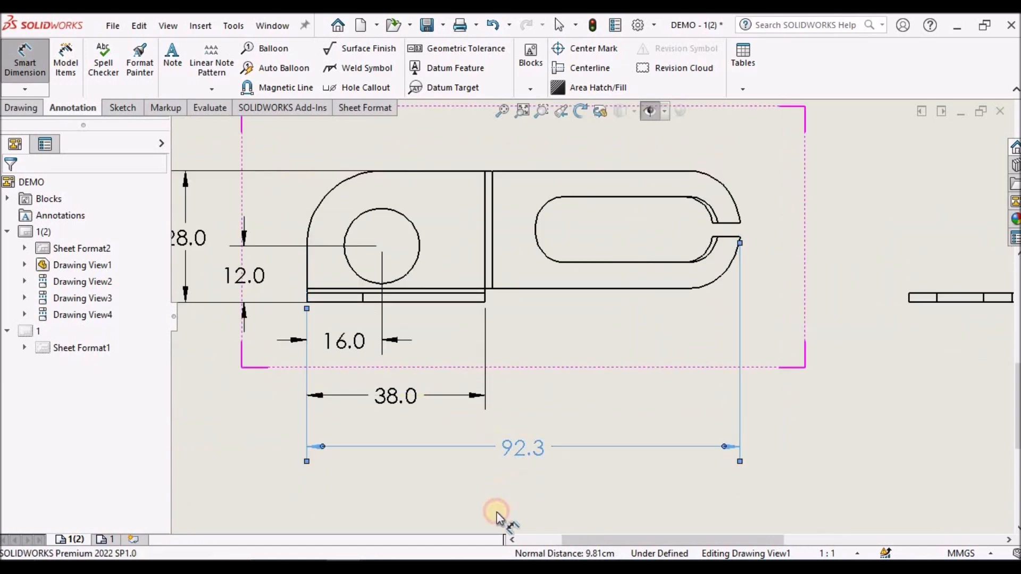
left_click(518, 488)
Add a radius dimension to the rounded upper left corner in the front view, placed above the part
scroll(448, 289, "up", 3)
scroll(441, 266, "down", 4)
left_click(435, 229)
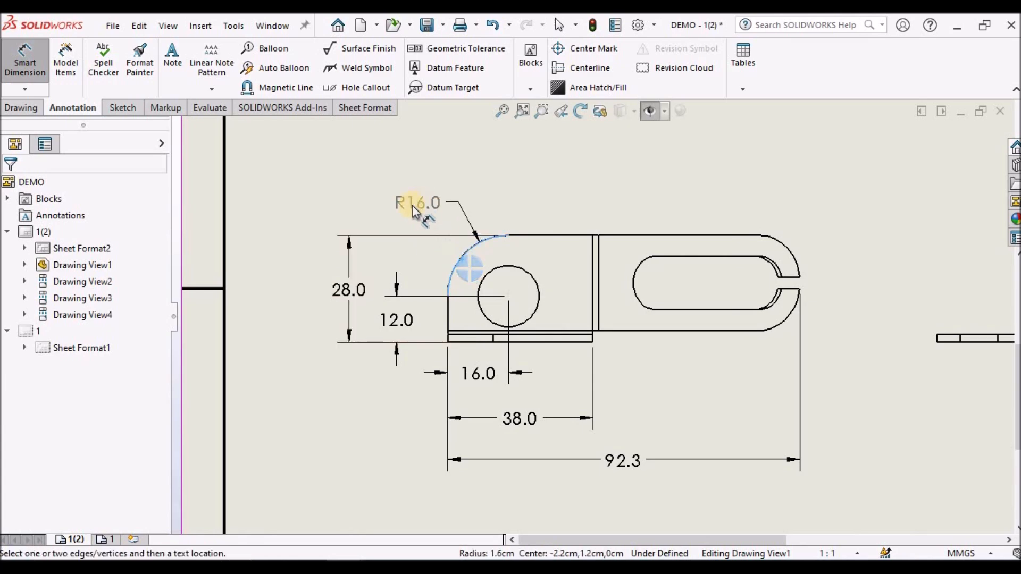
left_click(420, 207)
left_click(358, 449)
Dimension the overall width in the side view from the bottom flange's outer edge to the slotted arm's tip, placed below the part
scroll(462, 371, "up", 3)
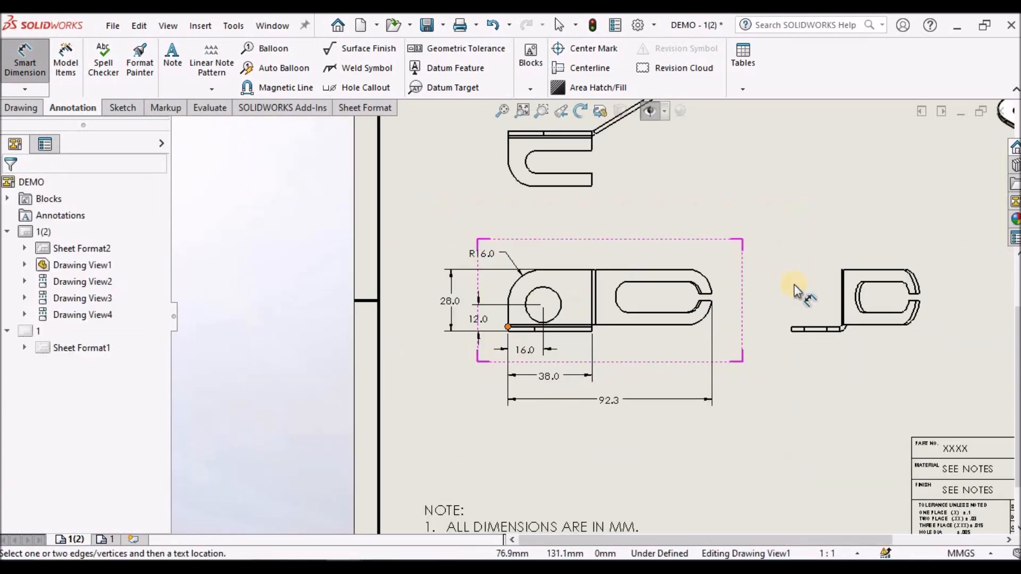
scroll(781, 293, "down", 3)
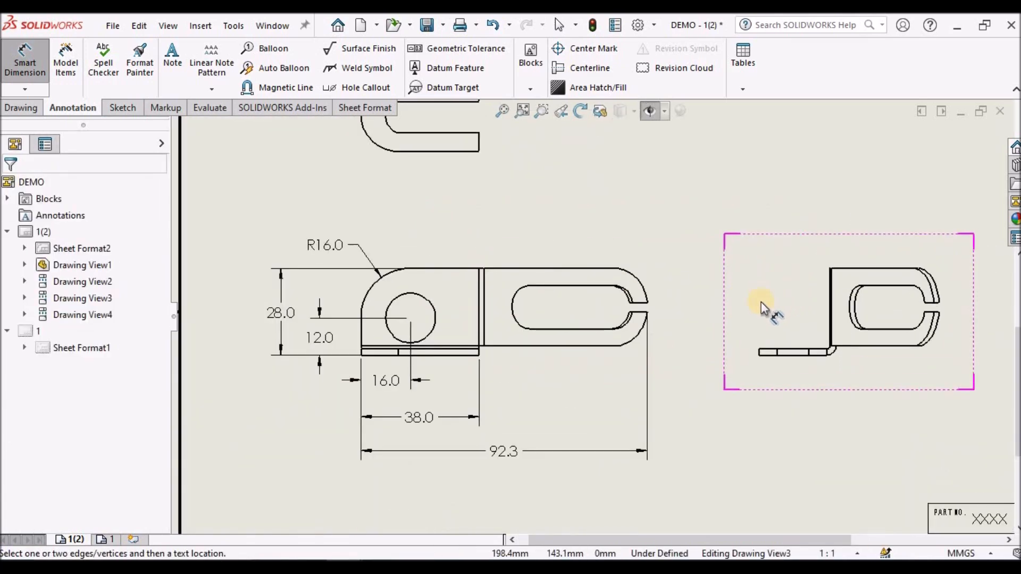
scroll(761, 307, "up", 2)
scroll(816, 314, "down", 6)
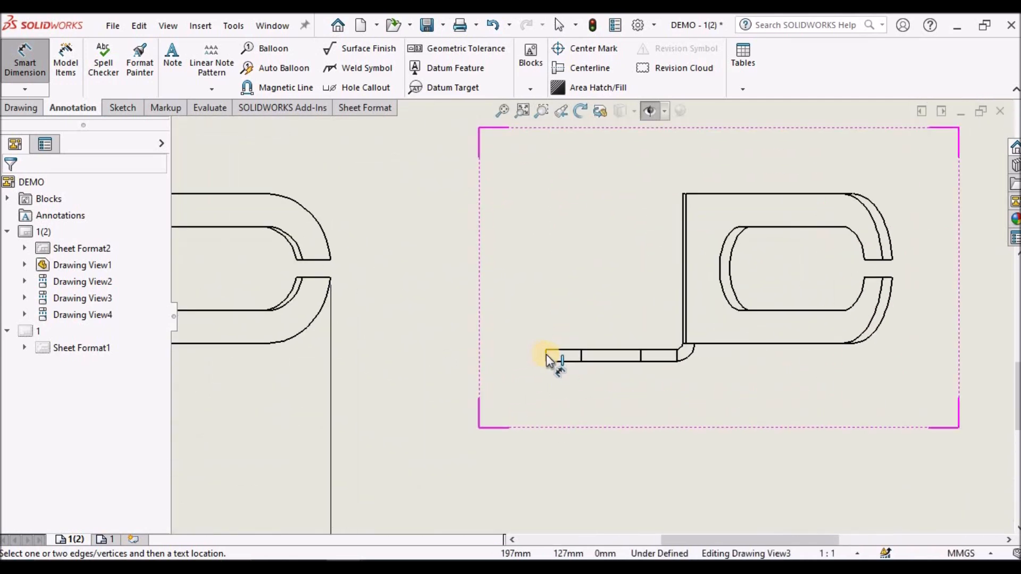
left_click(547, 355)
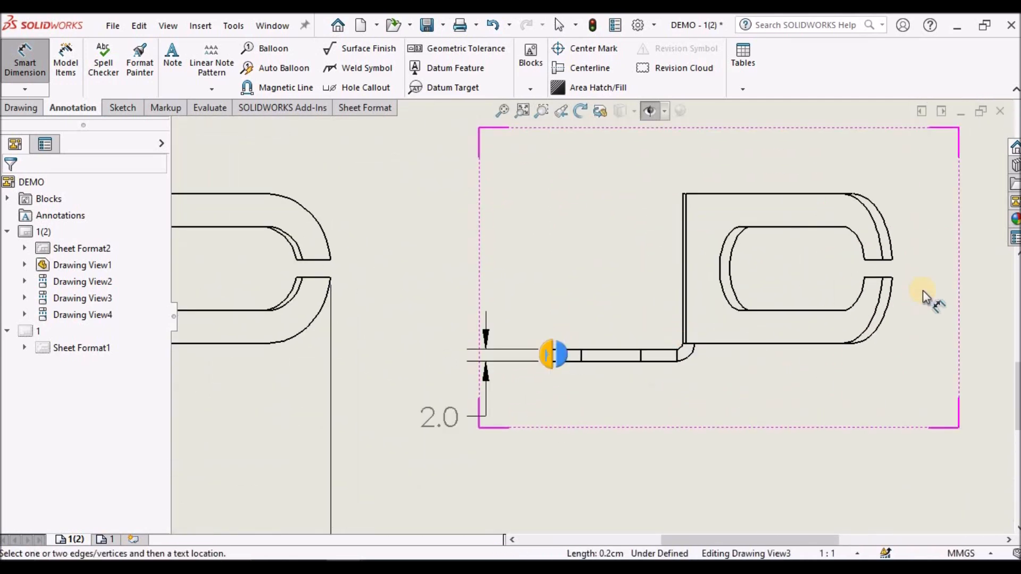
left_click(892, 277)
left_click(676, 467)
left_click(471, 467)
scroll(746, 467, "up", 2)
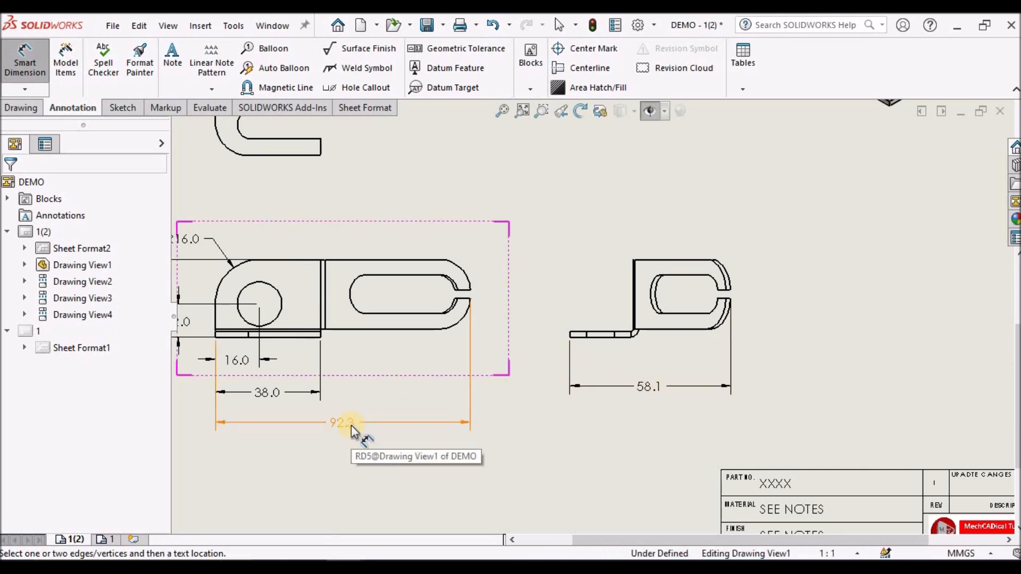
Dimension the overall height in the side view from the flange's bottom edge to the arm's top edge, placed beside the slotted arm
key("f")
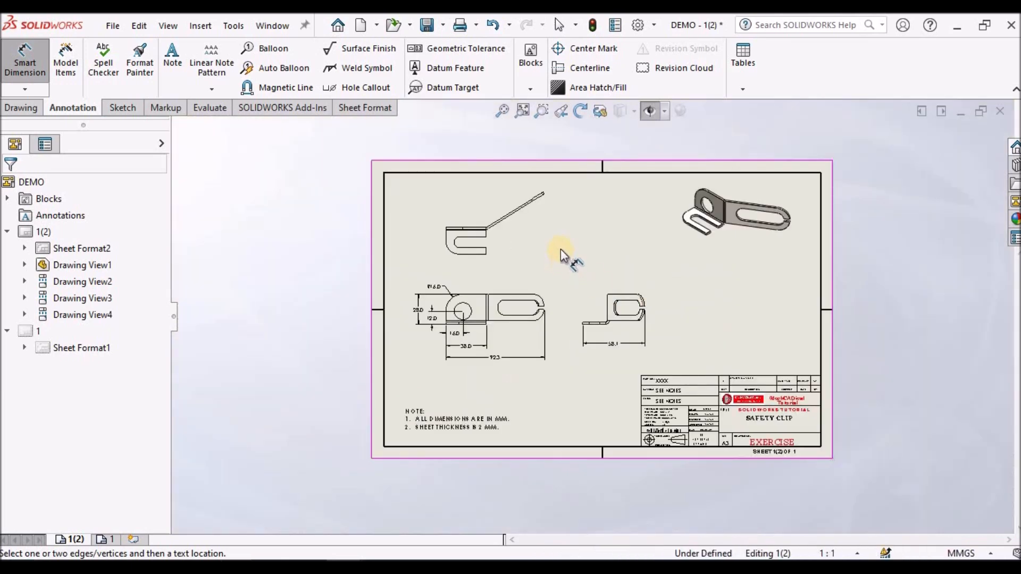
scroll(611, 266, "down", 2)
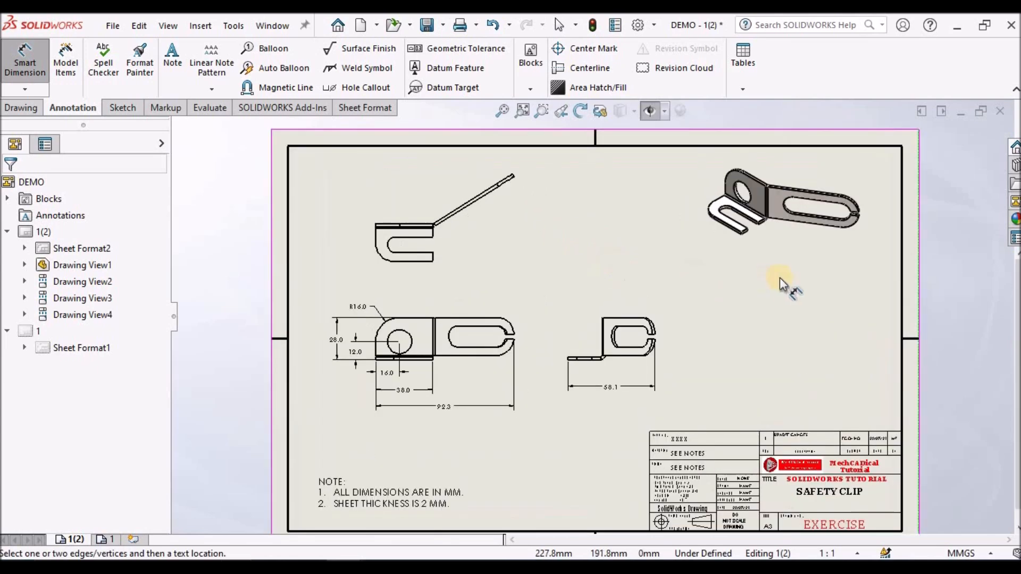
scroll(604, 355, "down", 1)
scroll(601, 356, "down", 1)
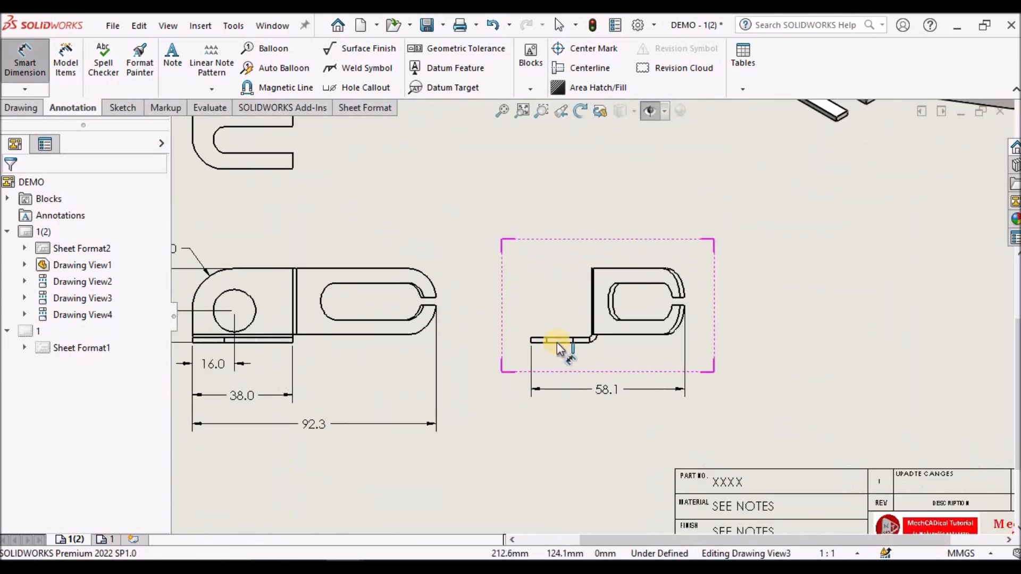
left_click(555, 339)
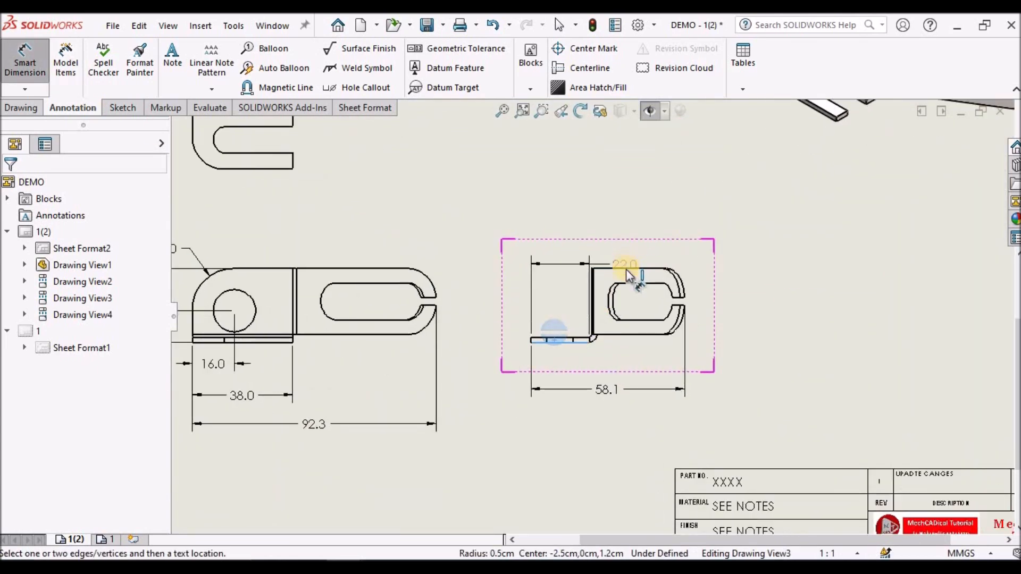
left_click(617, 268)
left_click(730, 302)
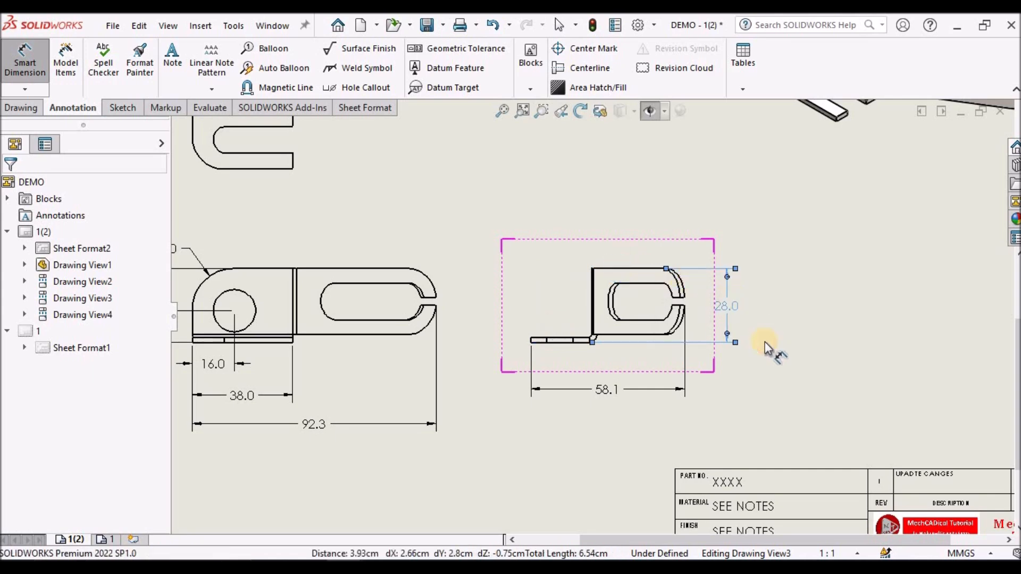
left_click(760, 379)
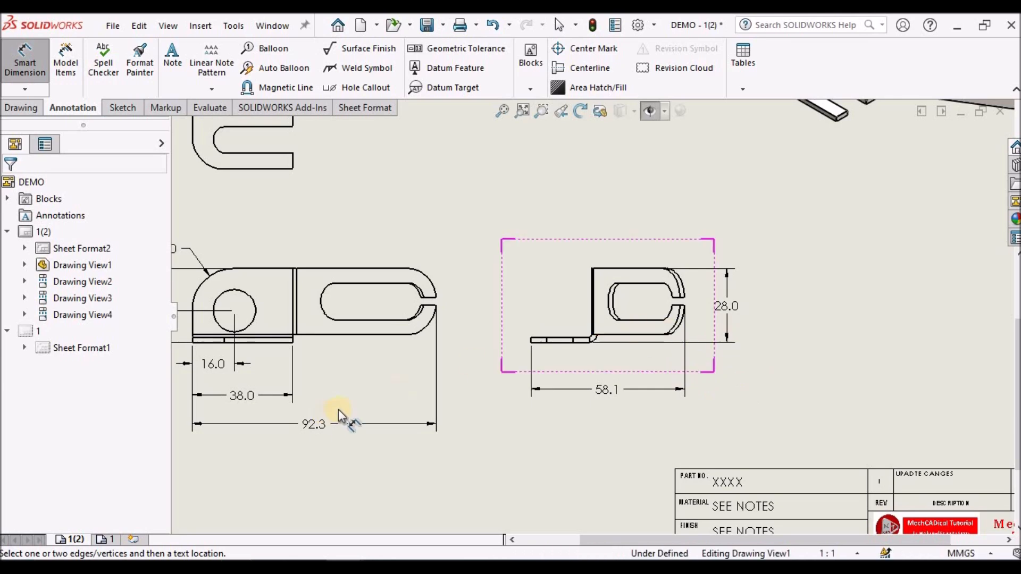
Dimension the flange slot's length in the top view from its rounded end to the open edge, placed below the part
scroll(431, 236, "up", 3)
scroll(474, 235, "down", 5)
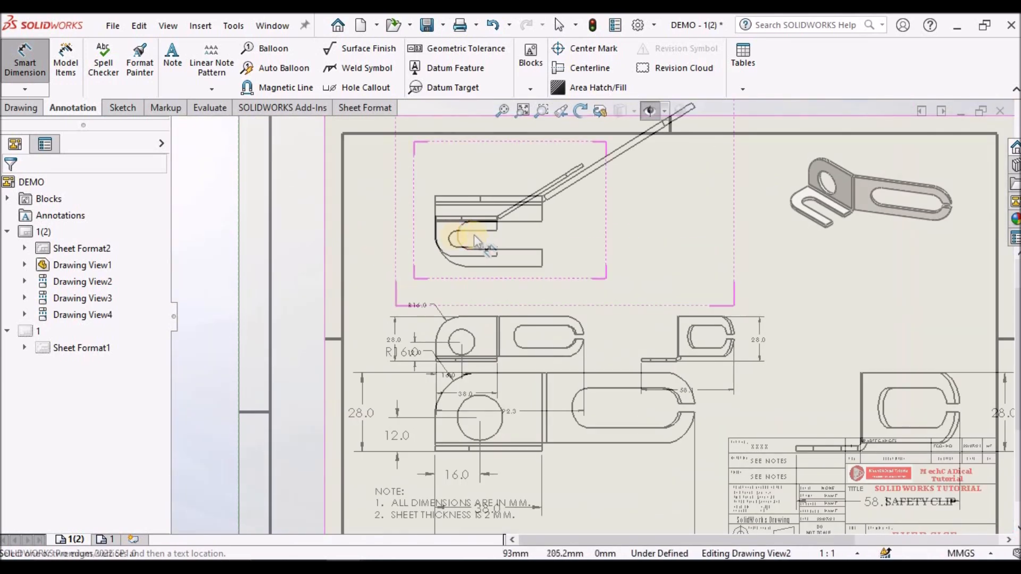
left_click(474, 244)
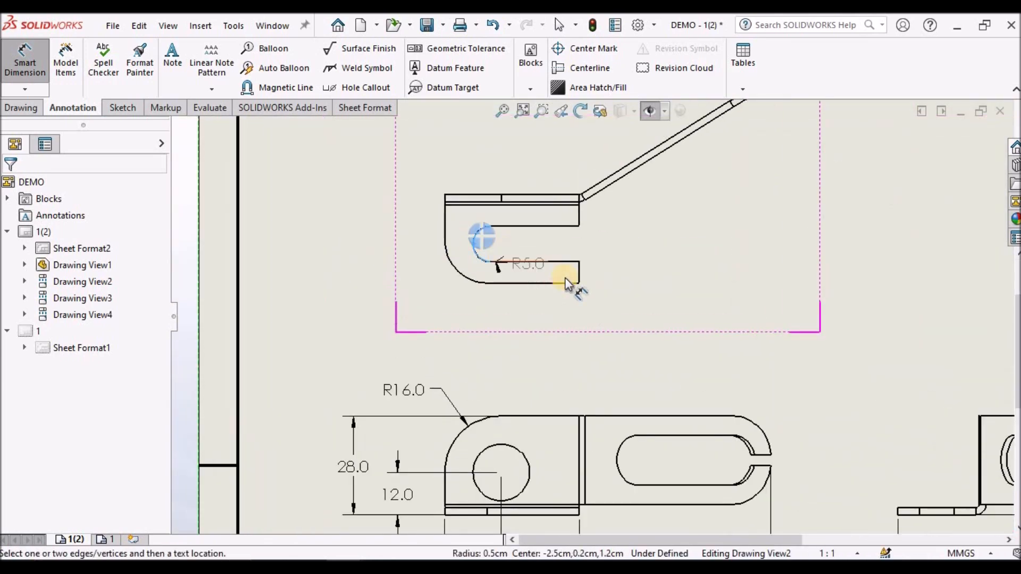
left_click(581, 272)
left_click(546, 331)
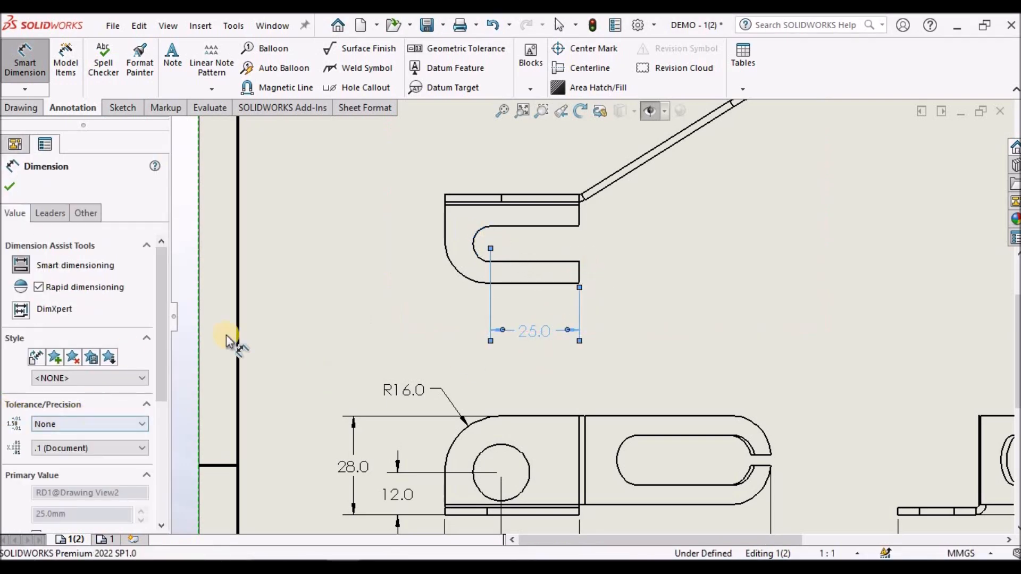
Set the first arc condition of the top view's slot length dimension to Max
left_click(51, 218)
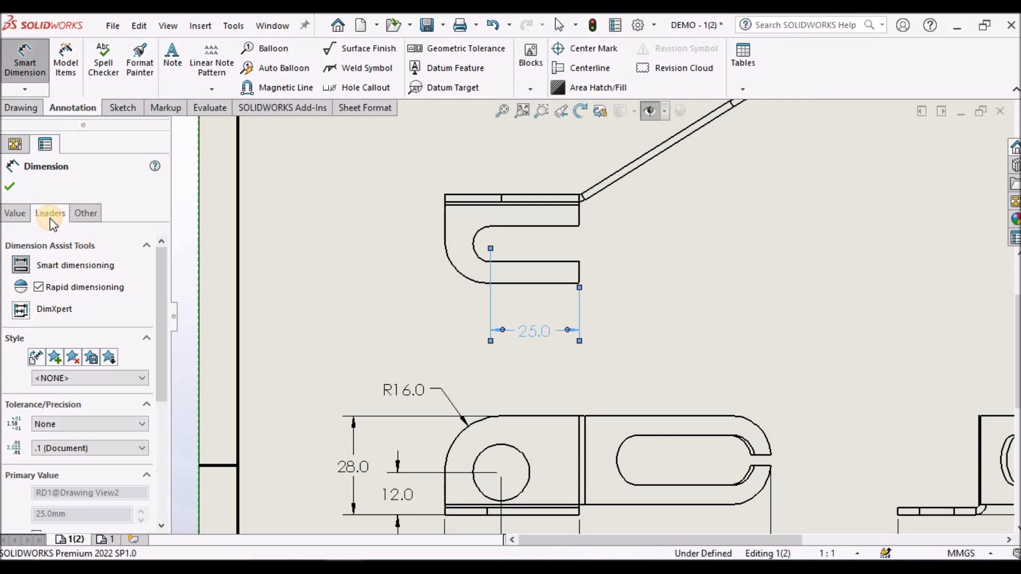
left_click_drag(163, 341, 152, 454)
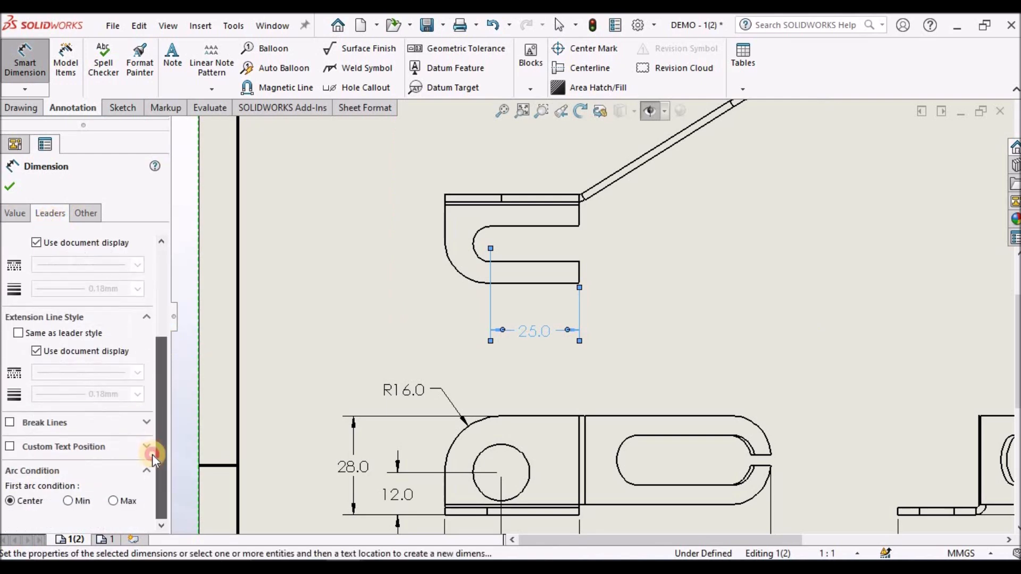
left_click(114, 501)
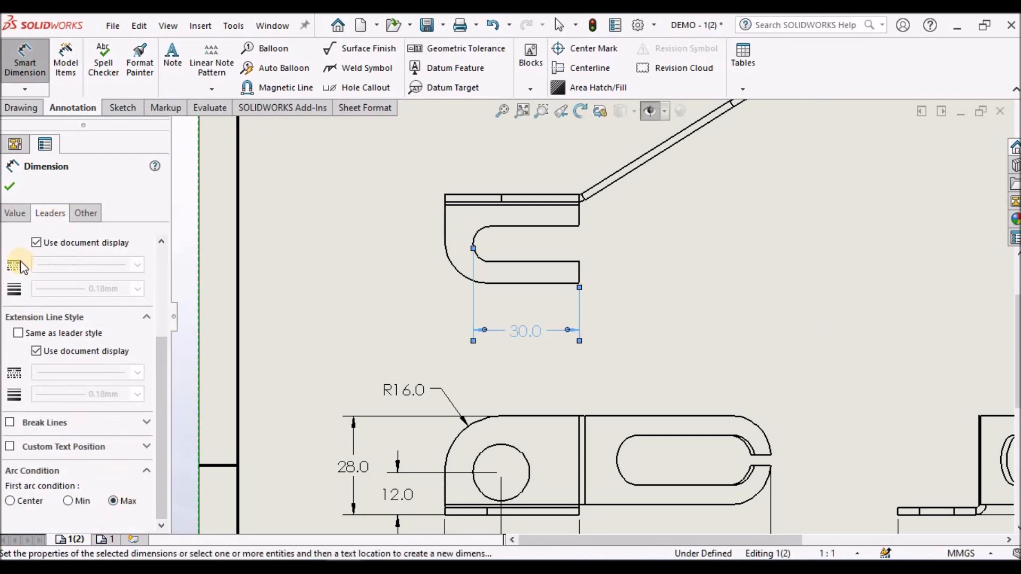
left_click(12, 189)
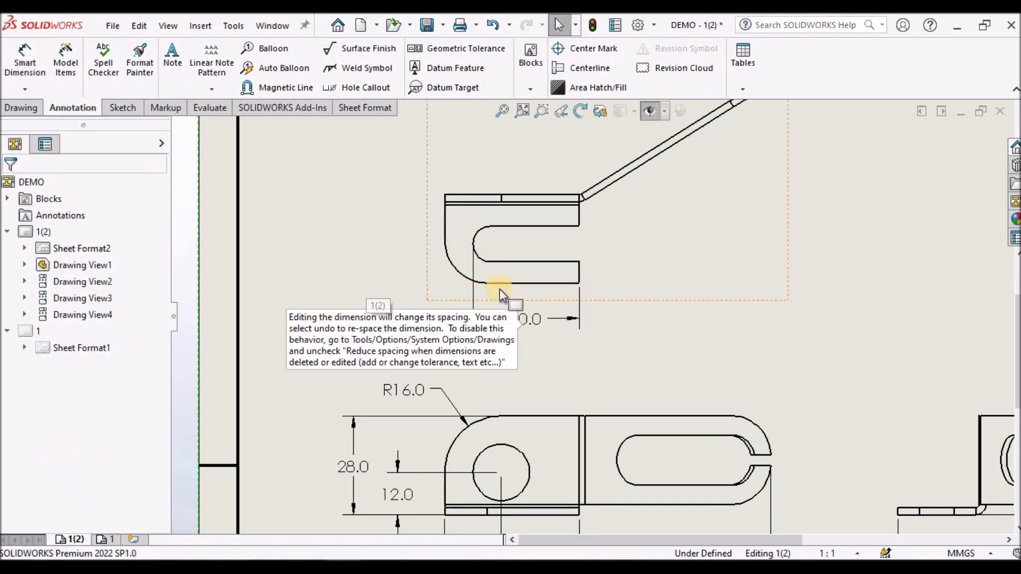
Dimension the flange slot's width in the top view between its two straight edges, placed beside the open end
left_click(539, 263)
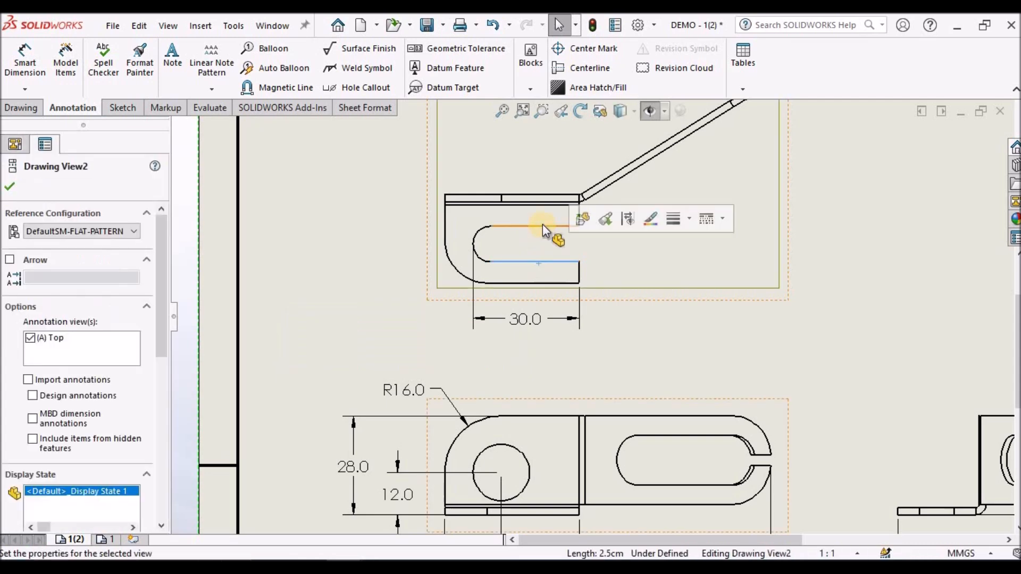
left_click(25, 62)
left_click(531, 261)
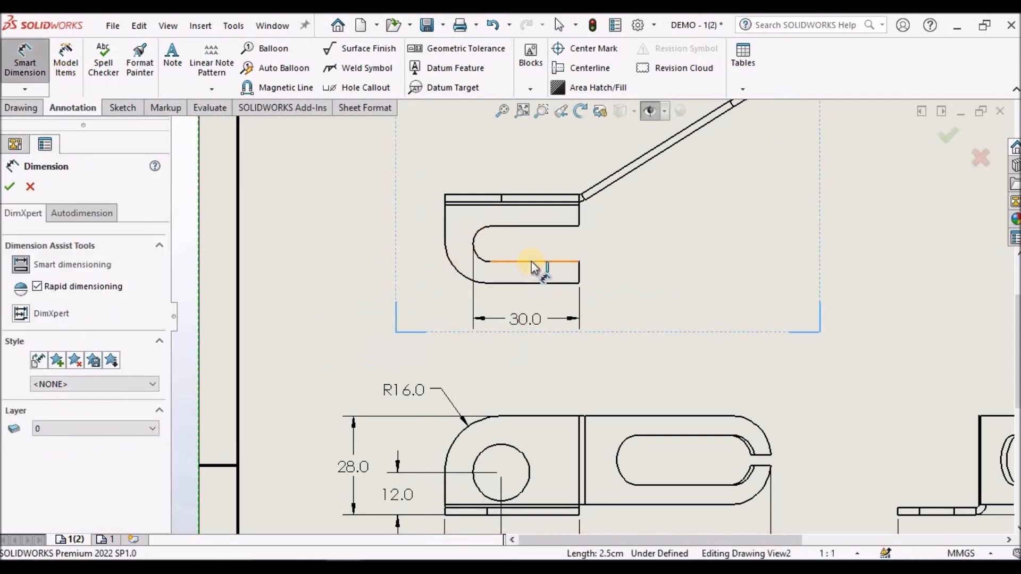
left_click(539, 225)
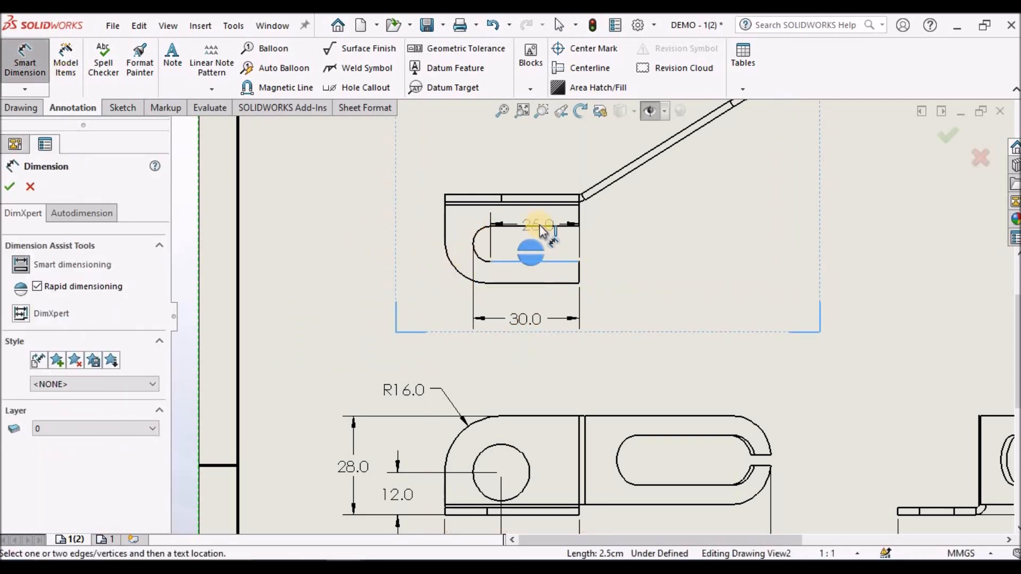
left_click(611, 244)
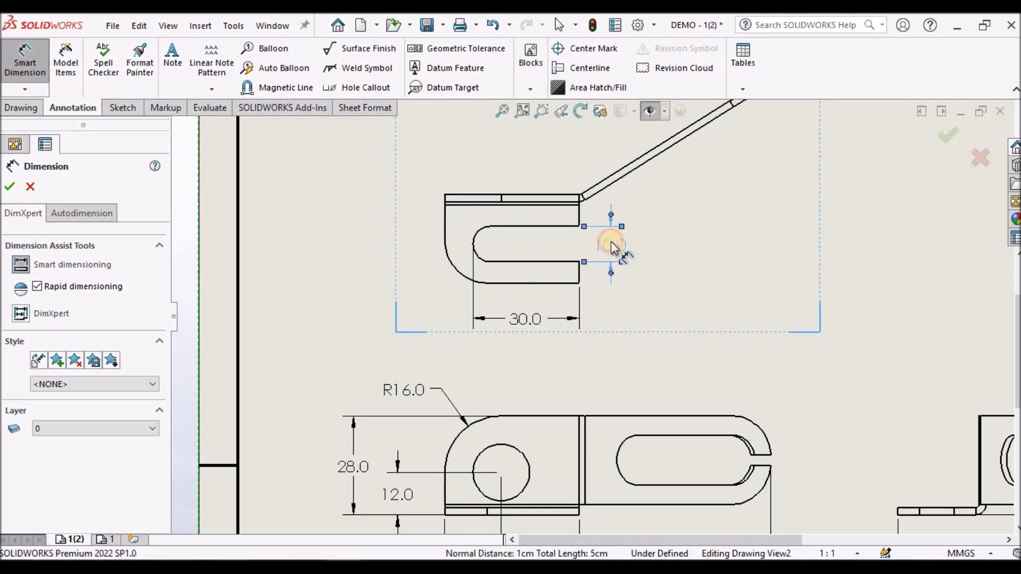
left_click(329, 292)
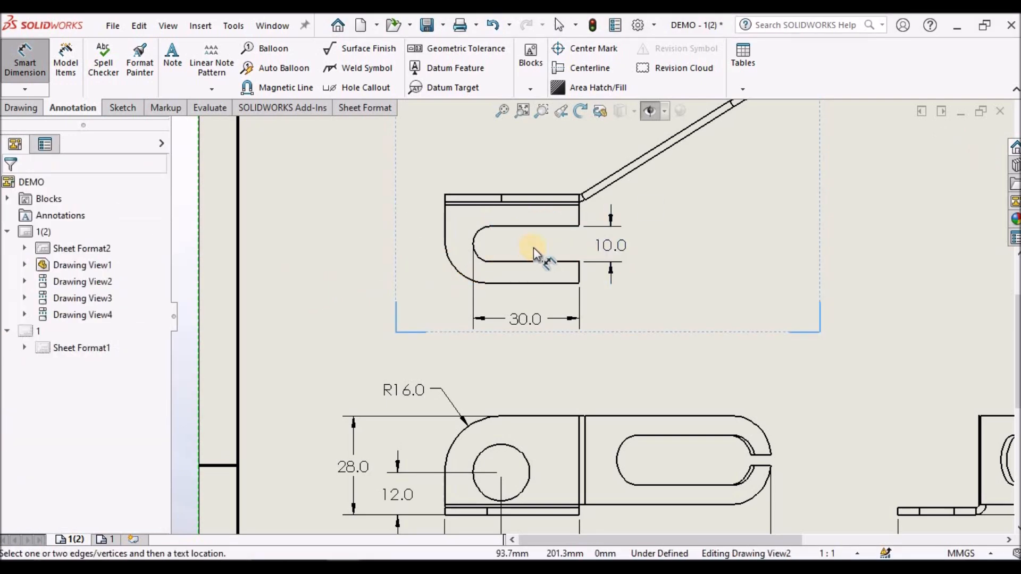
Add radius dimensions to the slot's rounded end and the flange's rounded outer corner in the top view, placed outside the part
scroll(537, 244, "down", 2)
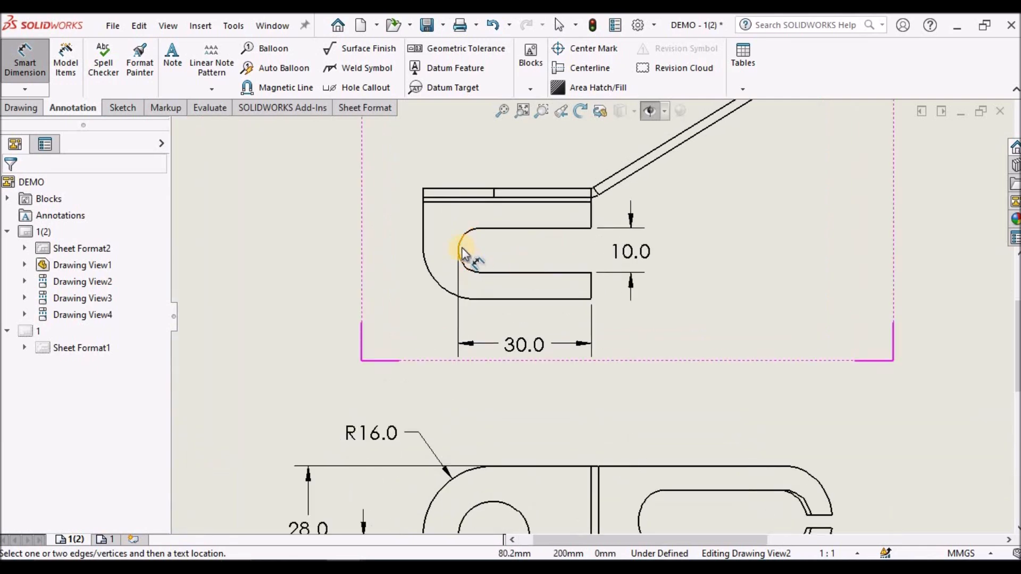
left_click(465, 250)
left_click(354, 194)
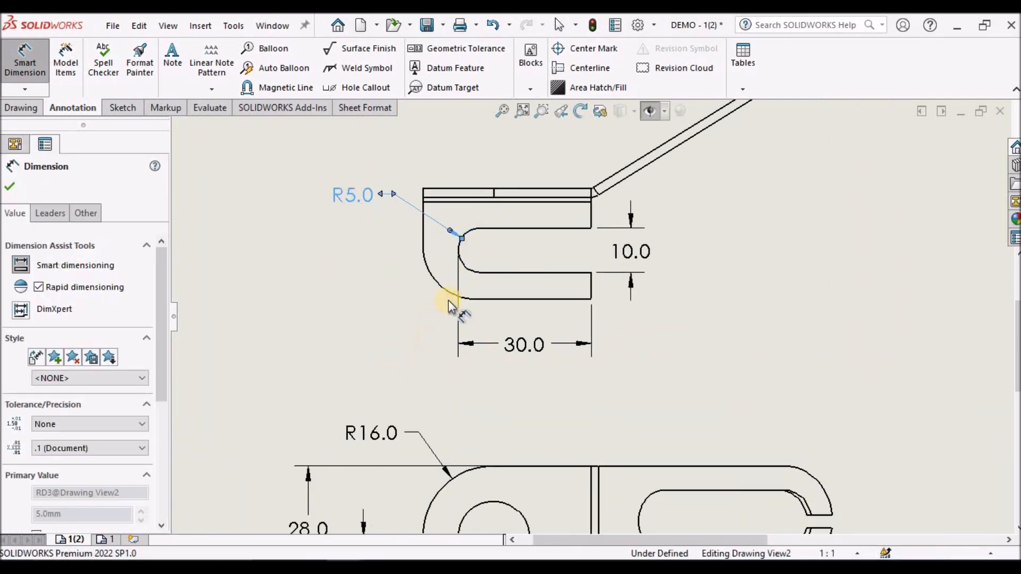
left_click(440, 286)
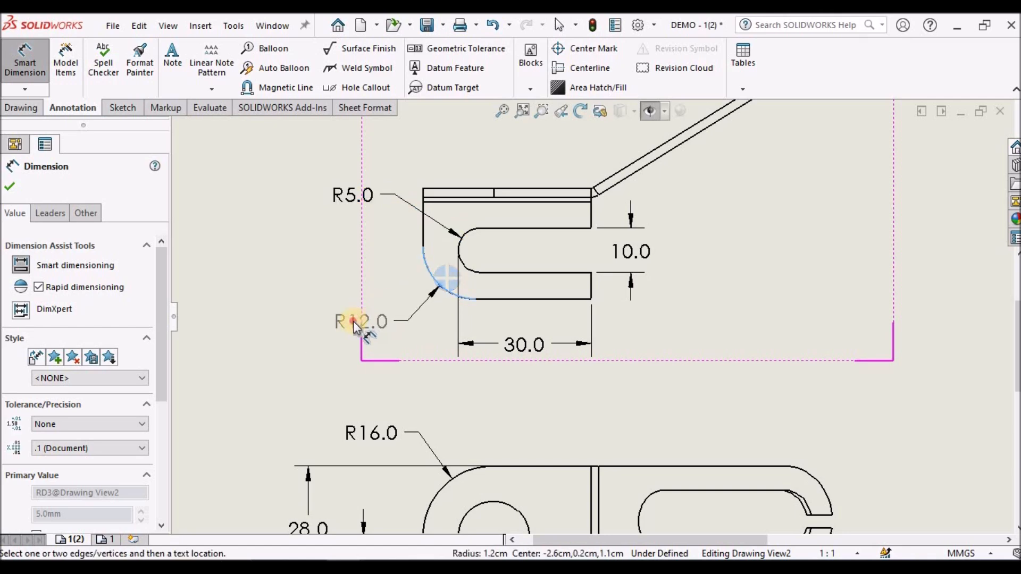
left_click(353, 322)
Dimension the width of the flange's lower prong in the top view and move the dimension text below its extension lines
scroll(684, 319, "up", 6)
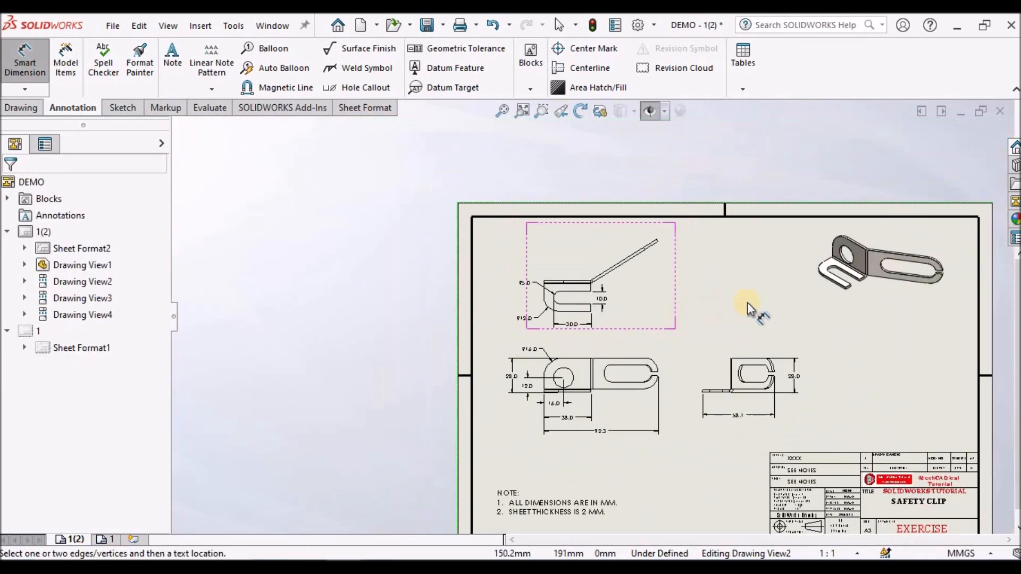
scroll(747, 303, "down", 4)
scroll(502, 286, "down", 2)
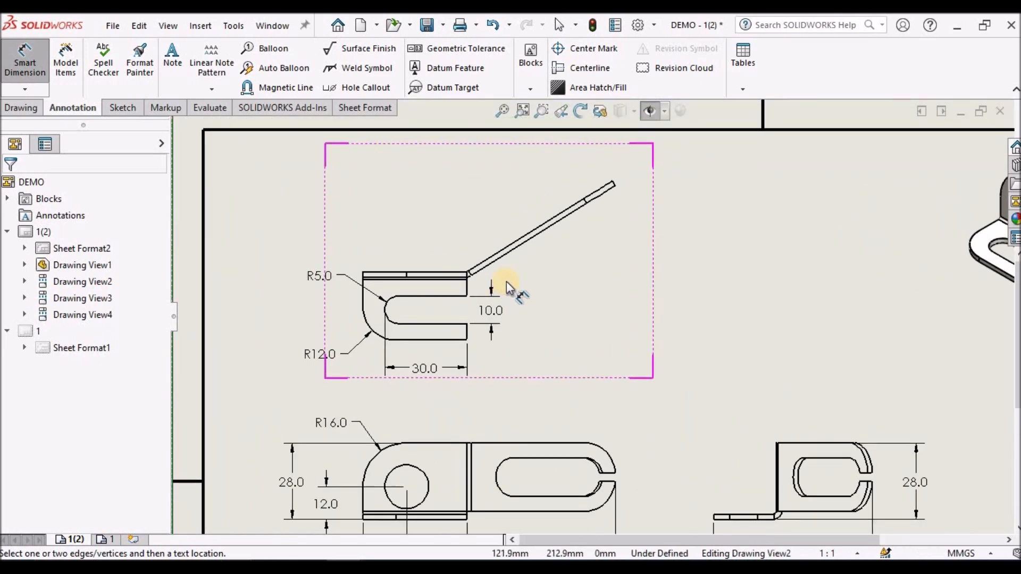
scroll(506, 282, "down", 2)
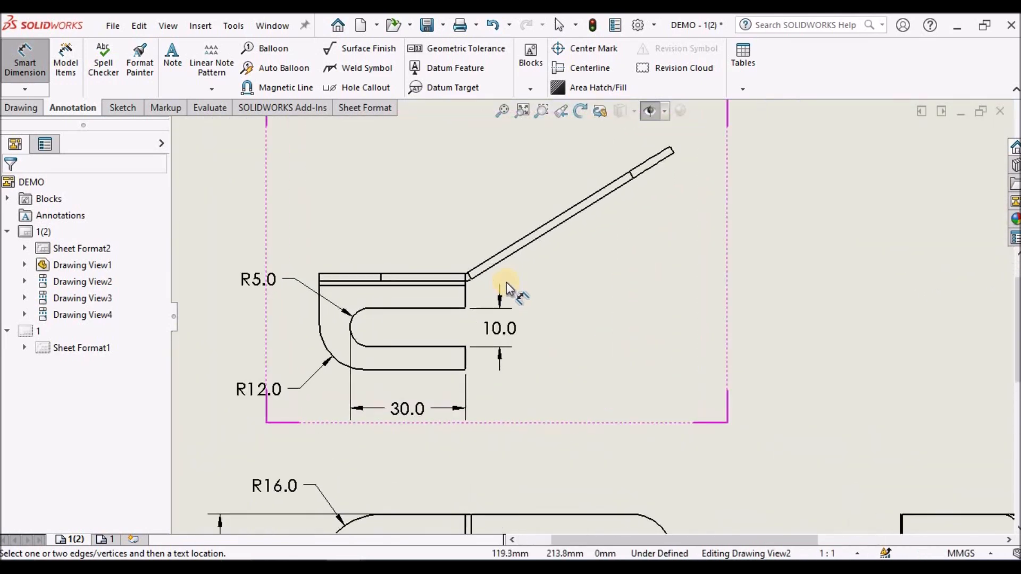
left_click(452, 371)
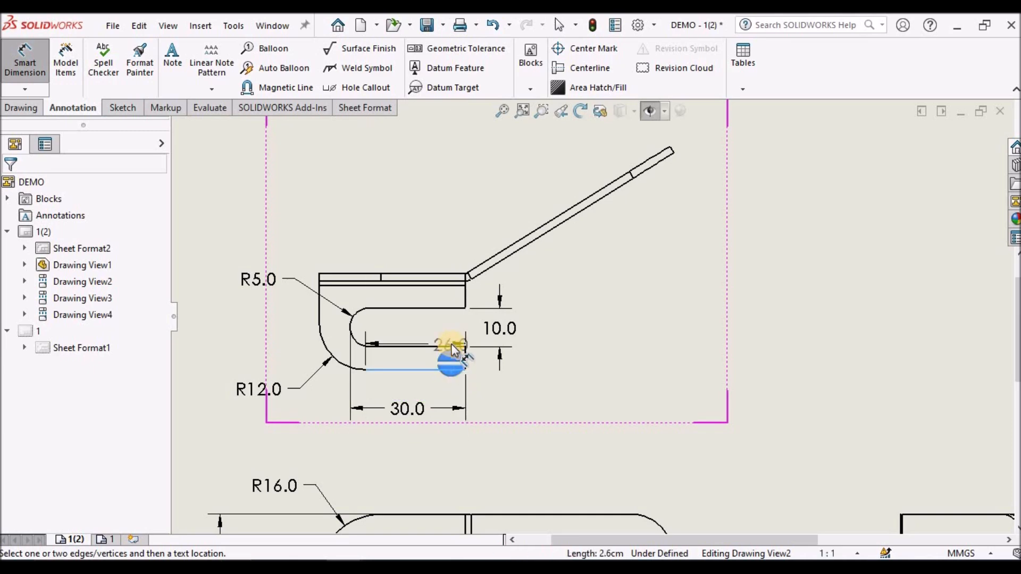
left_click(451, 348)
left_click(544, 371)
left_click(541, 369)
left_click_drag(543, 360, 534, 393)
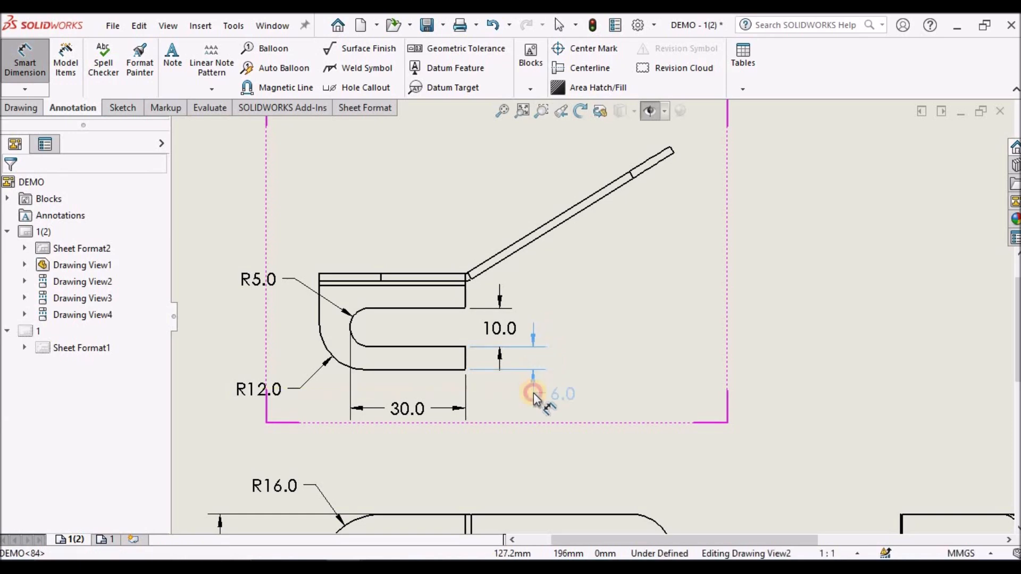
left_click(522, 440)
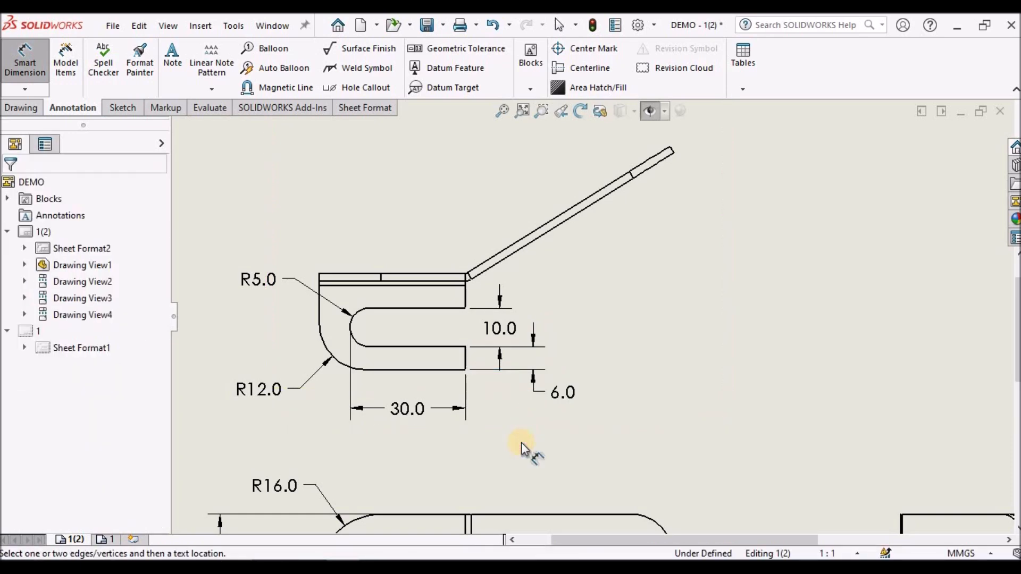
Add an angle dimension between the plate's upper edge and the bent arm in the top view, placed above the bend
scroll(539, 413, "up", 3)
scroll(553, 308, "down", 4)
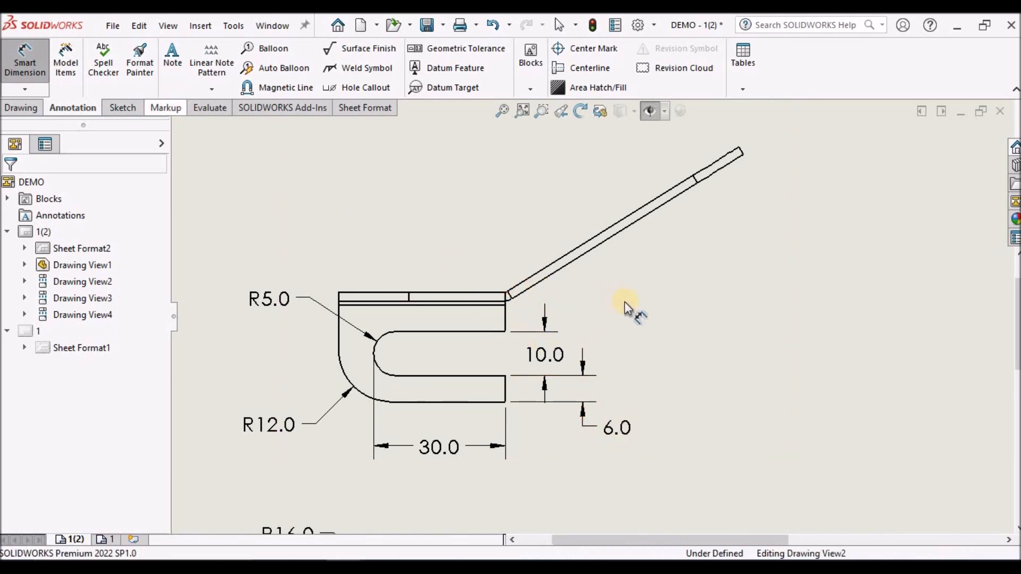
scroll(628, 303, "down", 2)
left_click(435, 292)
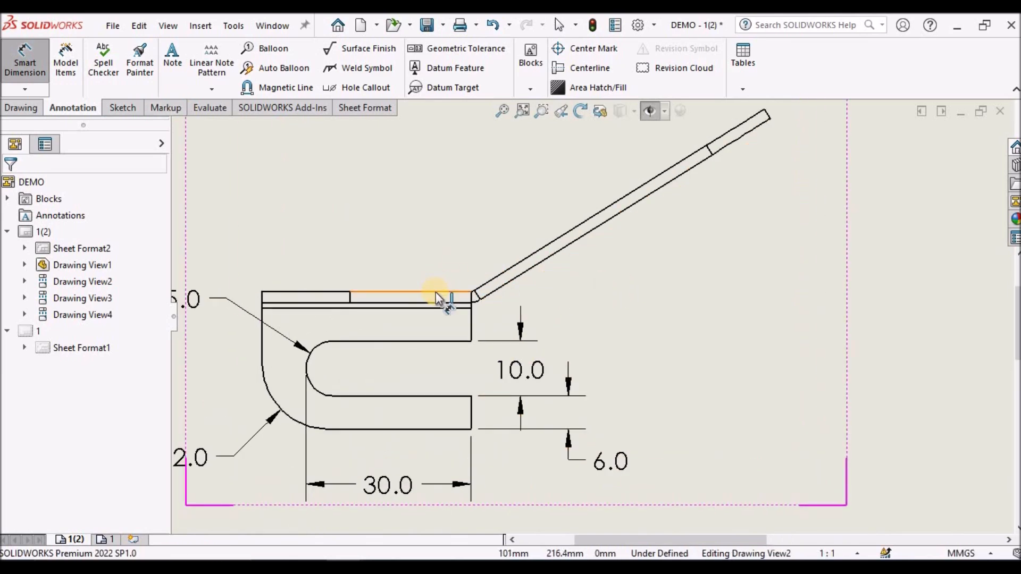
left_click(537, 255)
left_click(487, 213)
key("Escape")
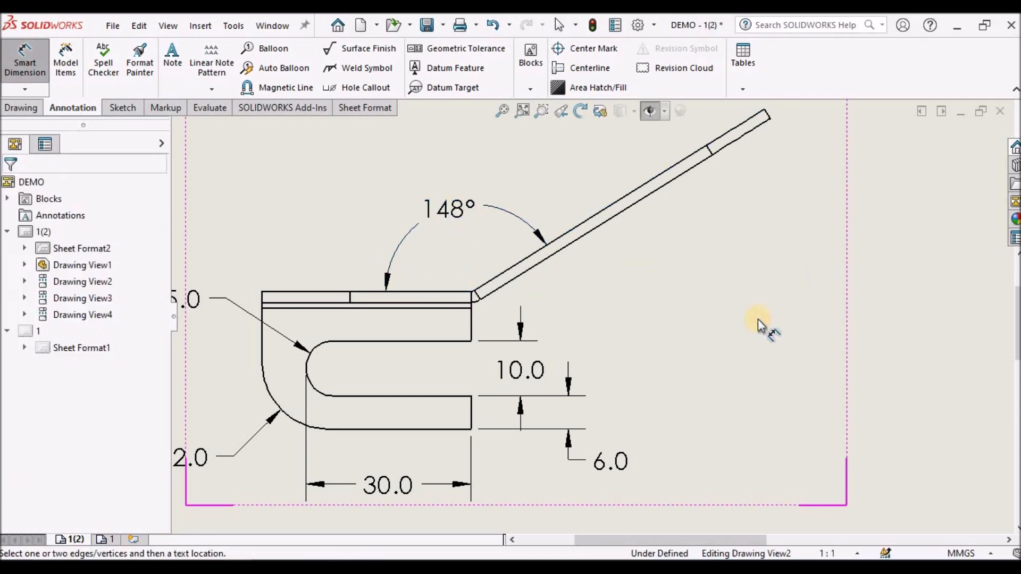
Create an auxiliary view projected from the bent arm's lower edge in the top view and place it below the side view
scroll(766, 325, "up", 5)
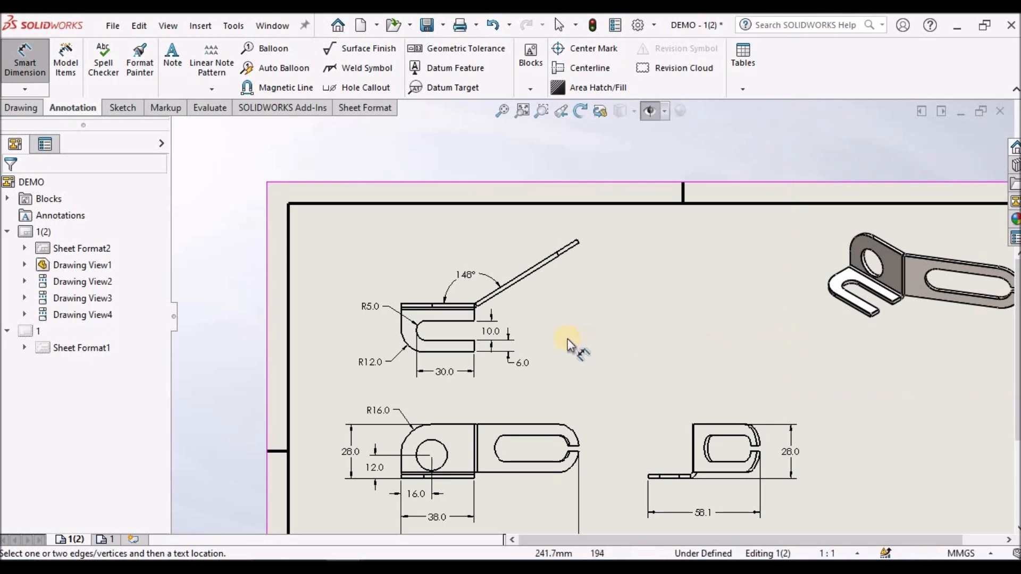
scroll(566, 337, "down", 2)
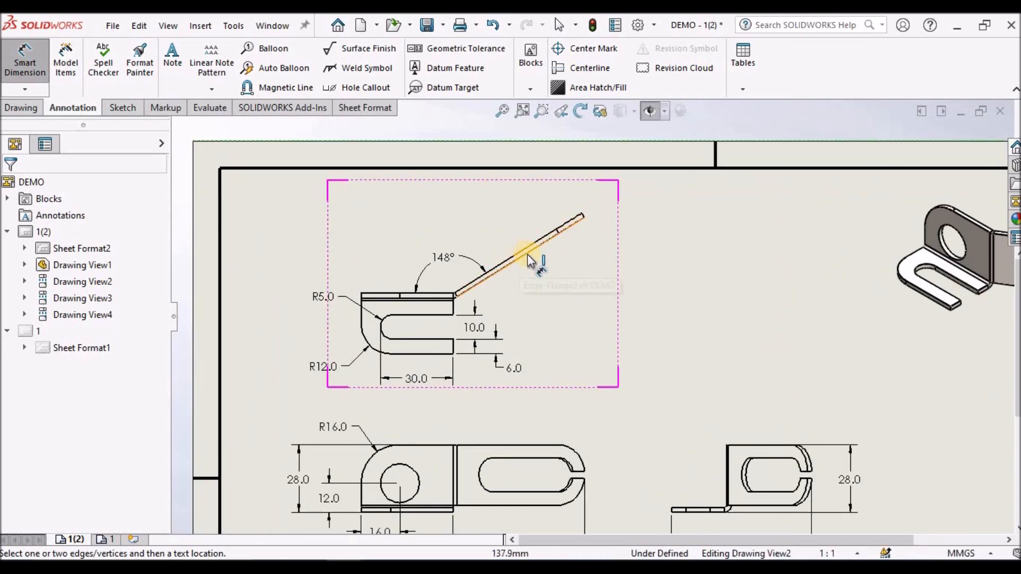
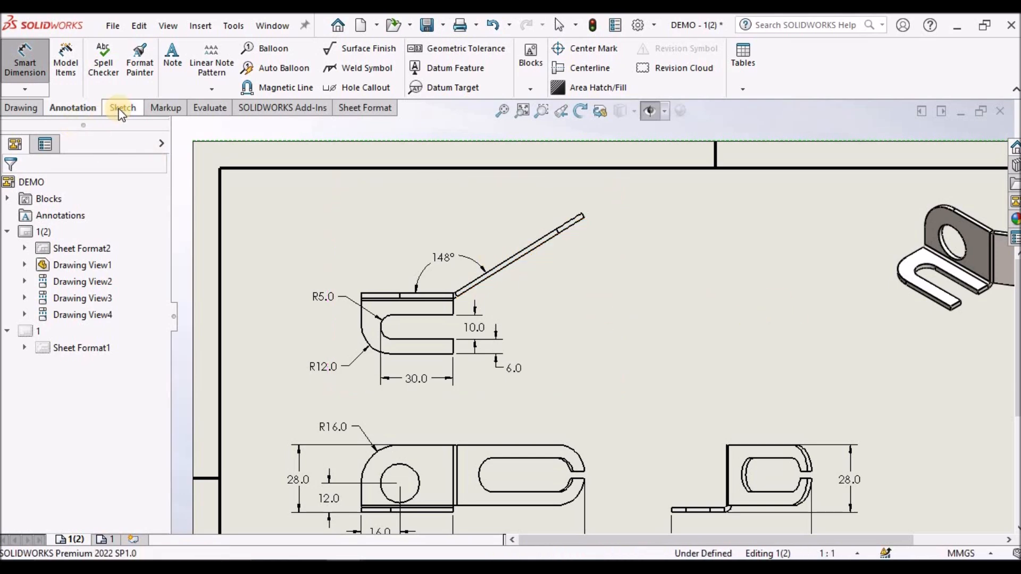
left_click(26, 108)
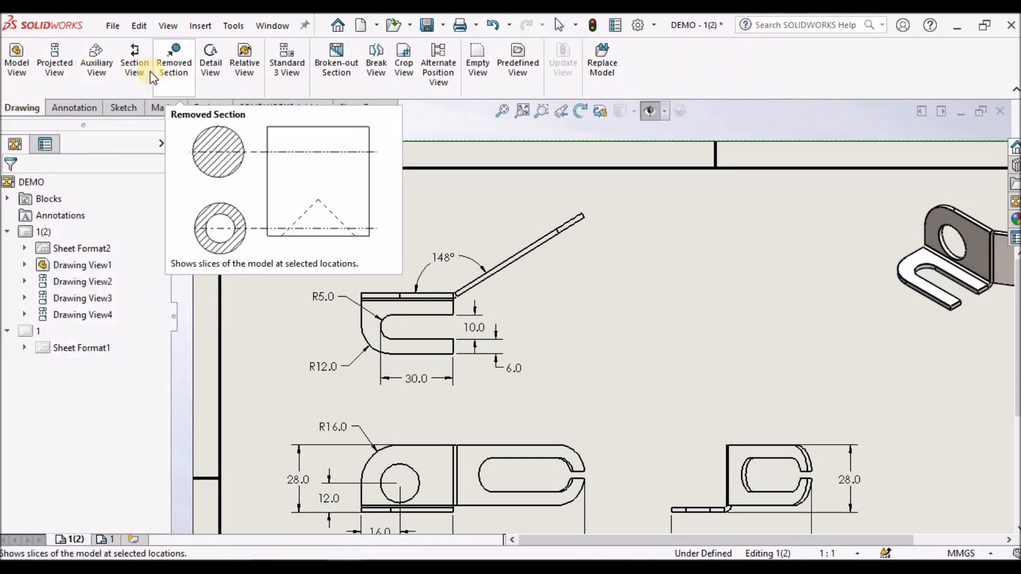
left_click(98, 63)
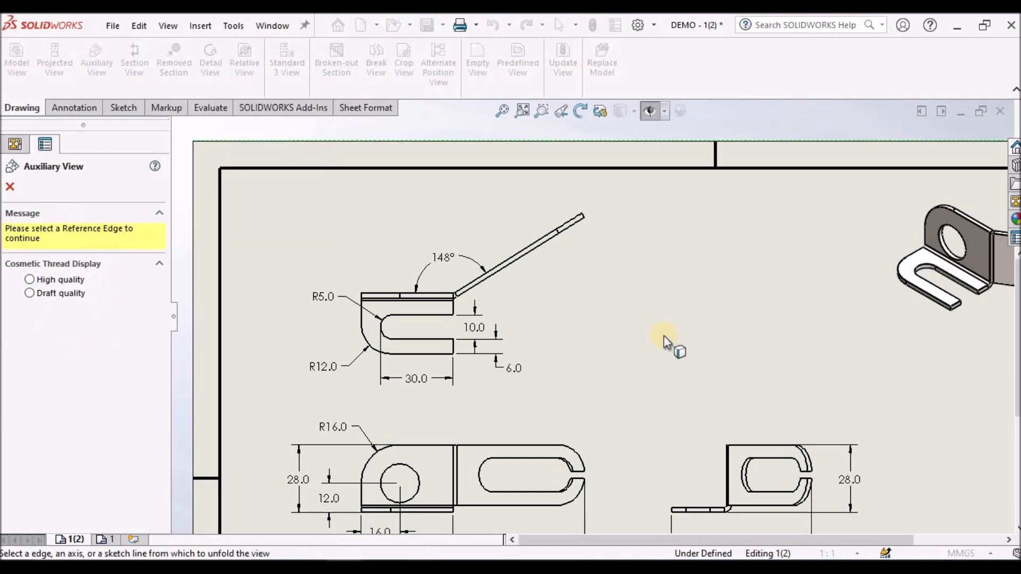
scroll(580, 268, "down", 1)
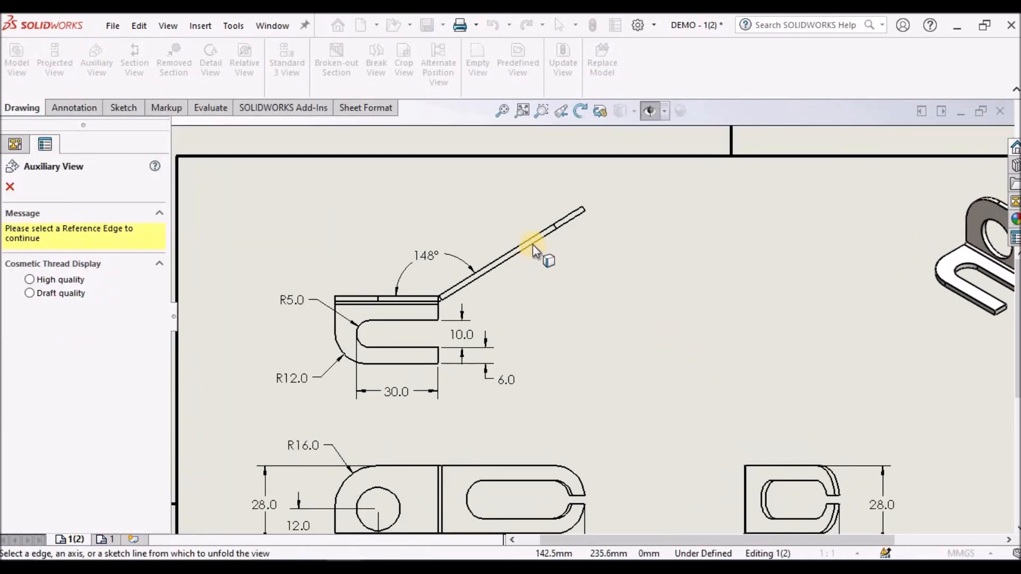
left_click(532, 242)
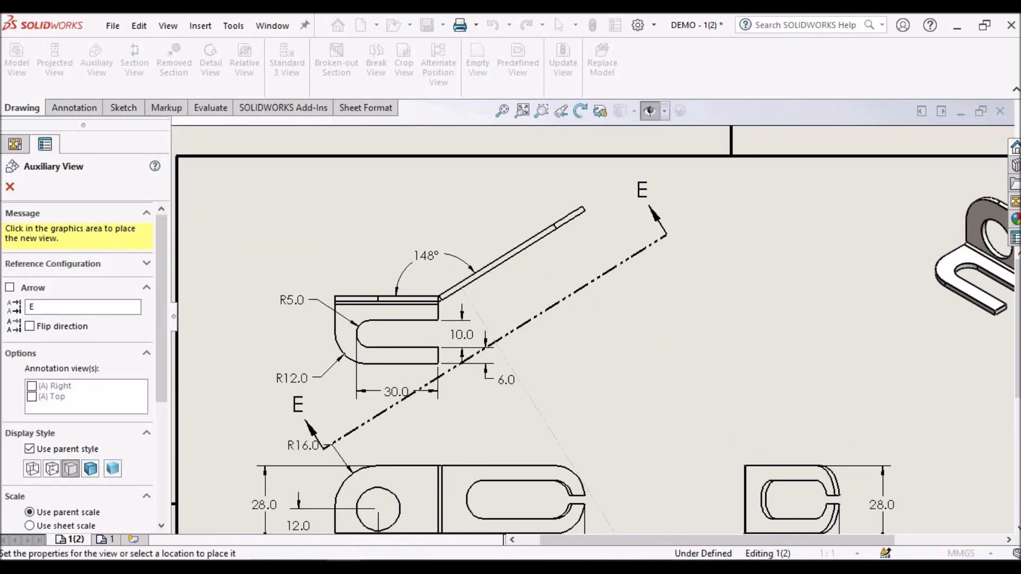
scroll(774, 433, "up", 5)
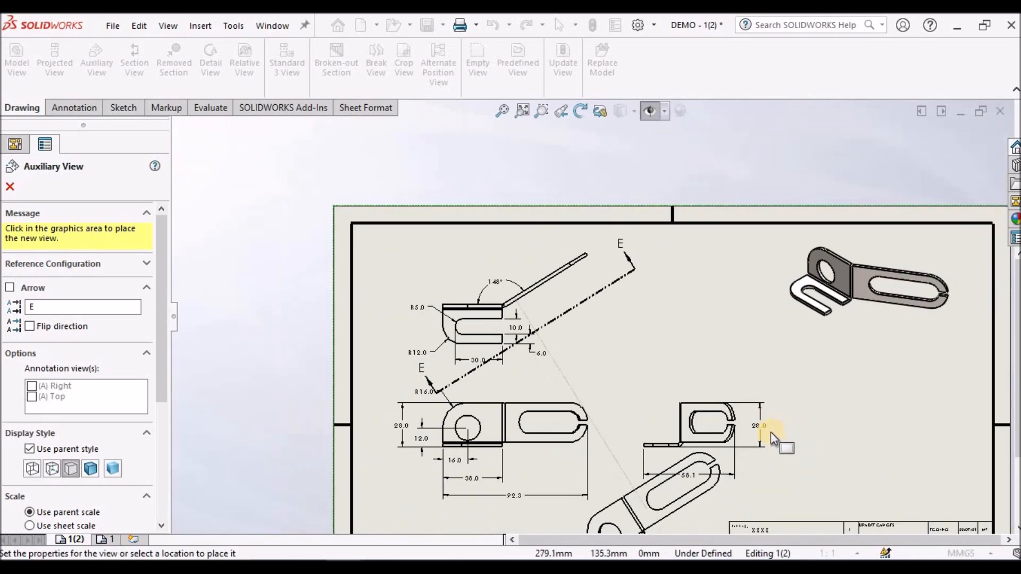
scroll(774, 452, "down", 1)
left_click(559, 420)
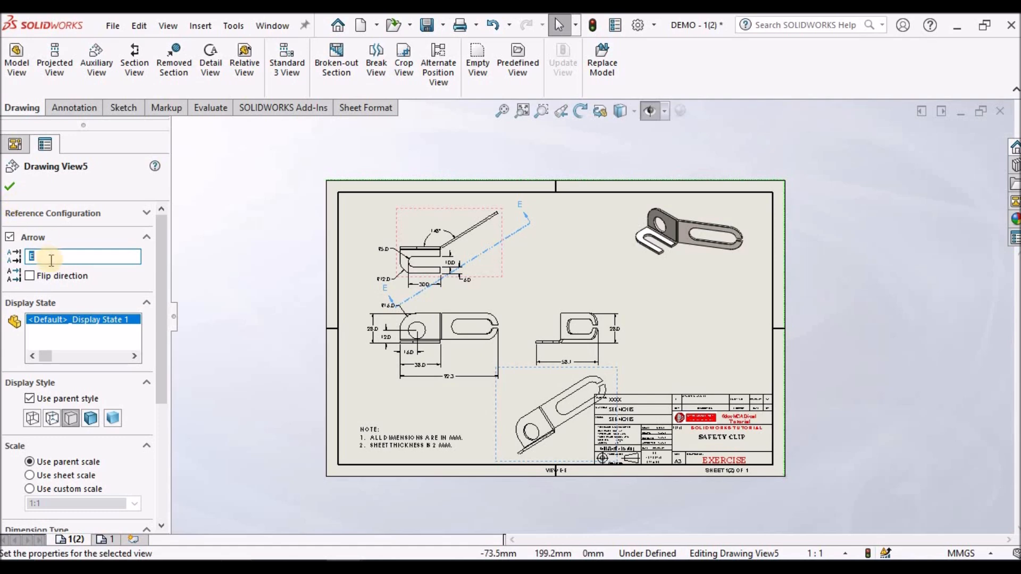
Set the auxiliary view's arrow label to A
type("A")
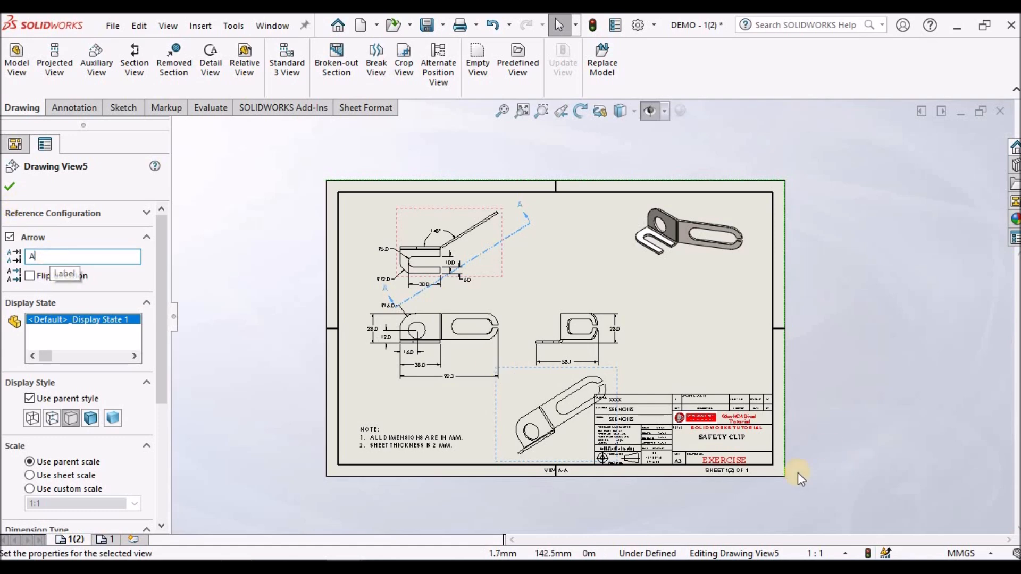
left_click(11, 187)
scroll(671, 299, "down", 2)
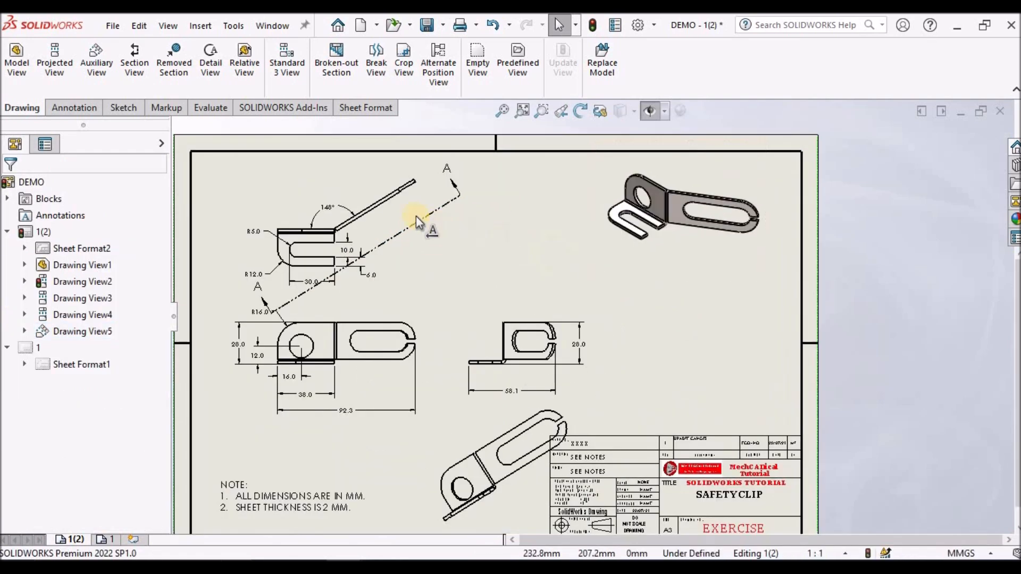
Move the A-A view arrow line off the top view's dimensions and shorten it, leaving it parallel to the bent arm
left_click(346, 265)
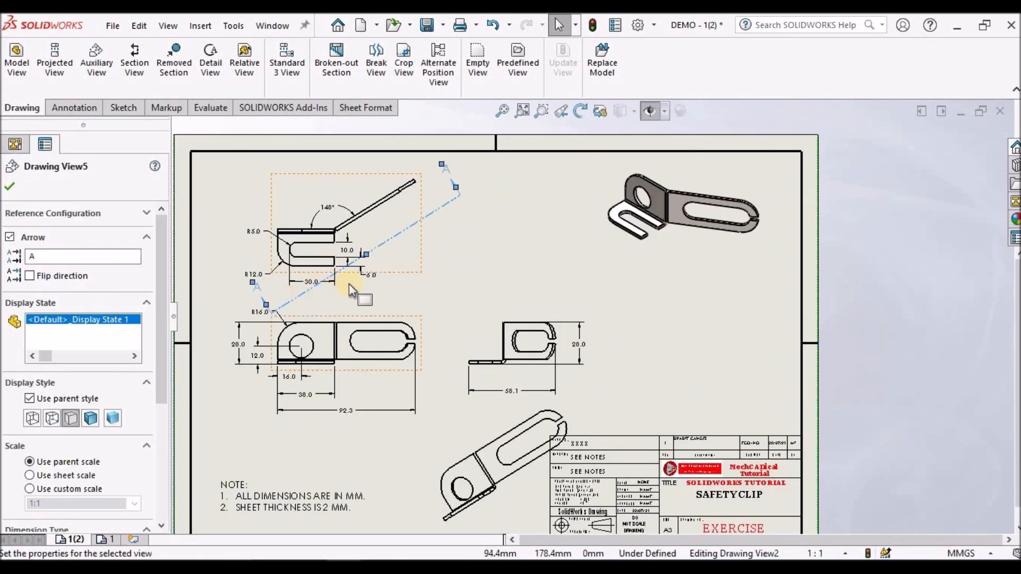
left_click_drag(413, 225, 413, 275)
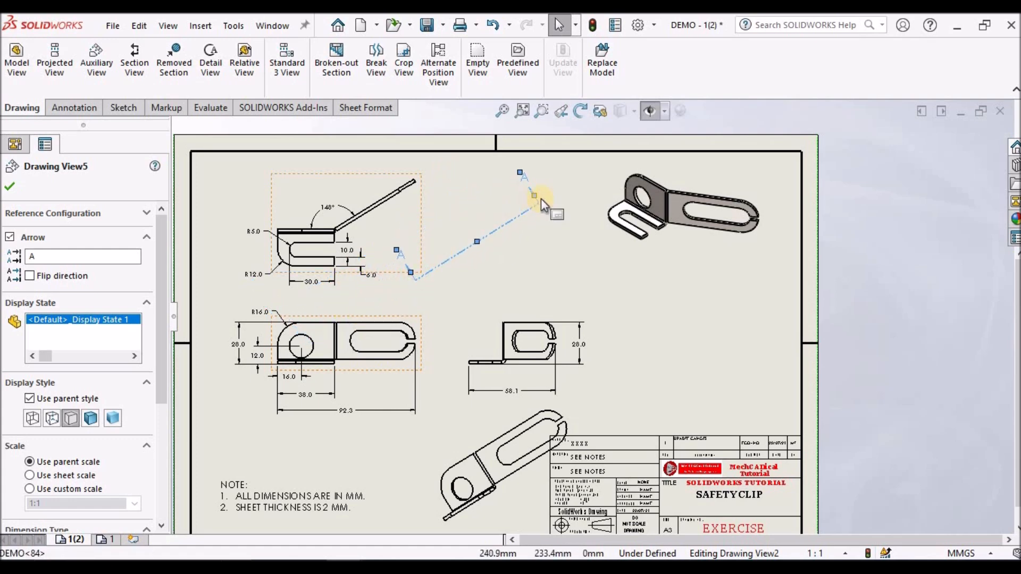
left_click_drag(535, 195, 510, 205)
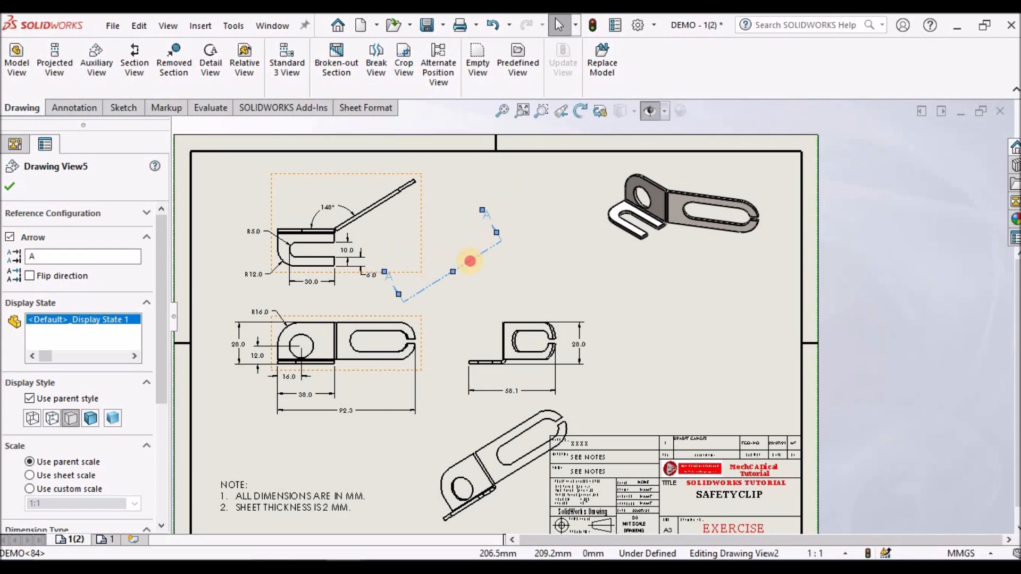
left_click(575, 272)
Break the auxiliary view's alignment with its parent view
left_click_drag(576, 407, 512, 263)
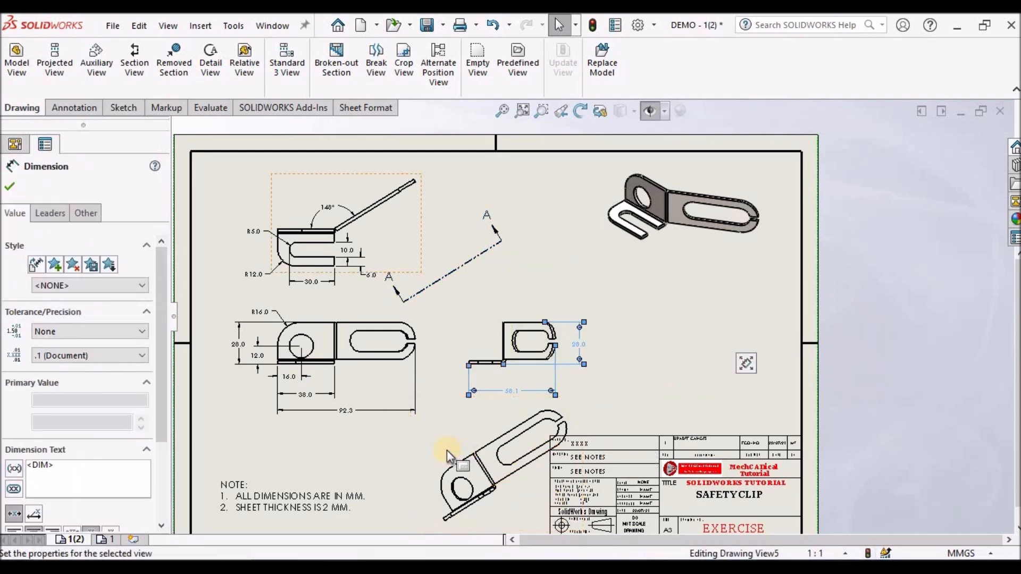
left_click(412, 449)
mouse_move(413, 446)
left_mouse_down()
mouse_move(385, 429)
mouse_move(435, 379)
mouse_move(434, 411)
left_mouse_up()
right_click(445, 420)
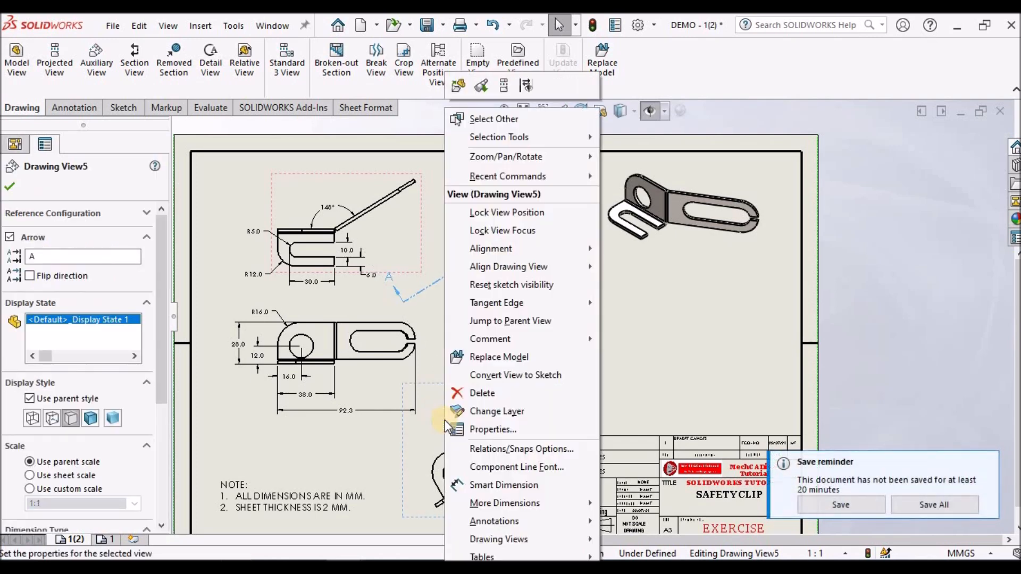
mouse_move(526, 251)
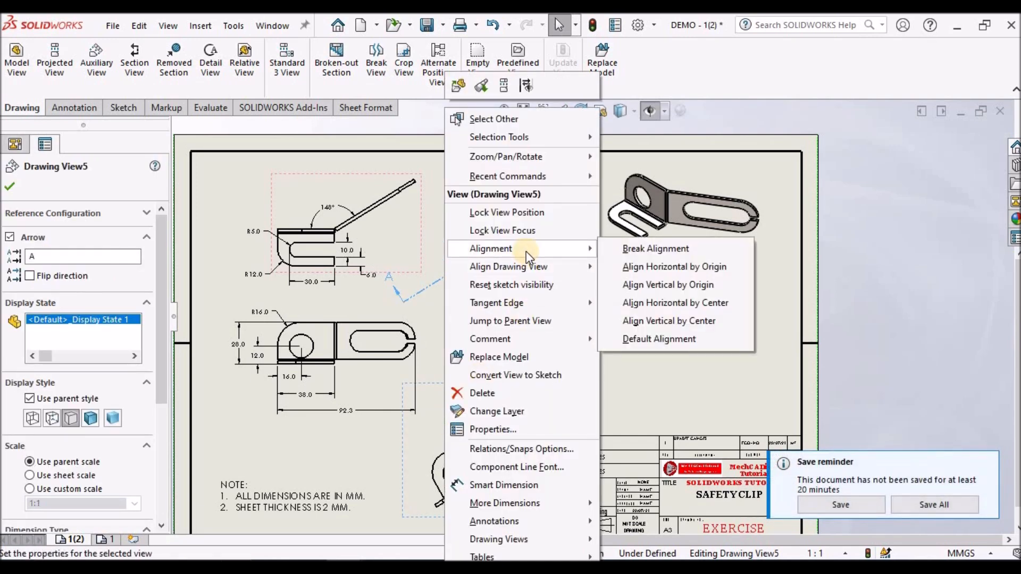
left_click(655, 250)
left_click(691, 352)
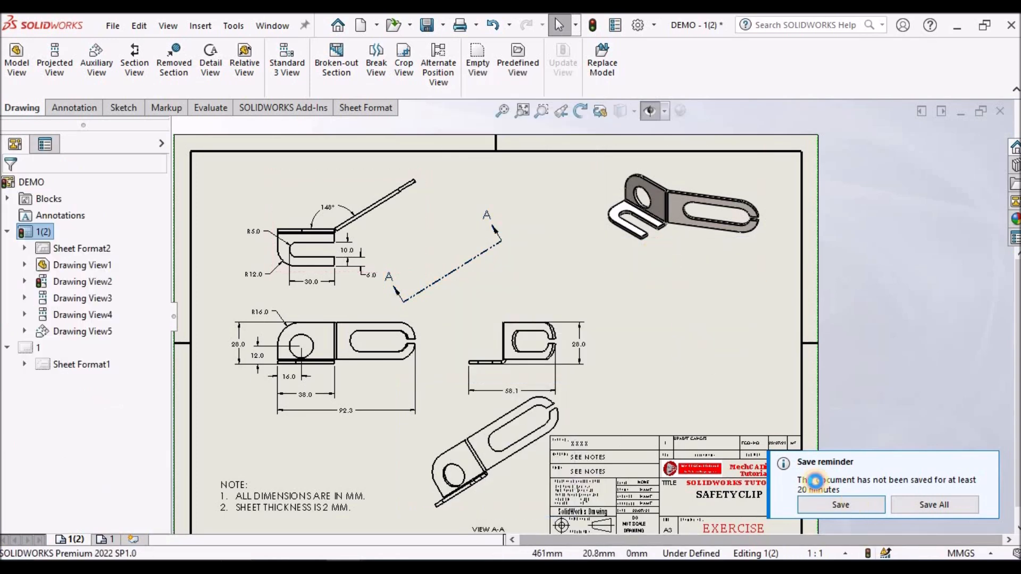
Save the drawing with all modified component documents, and move the auxiliary view beneath the isometric view
key("ctrl+s")
left_click(543, 311)
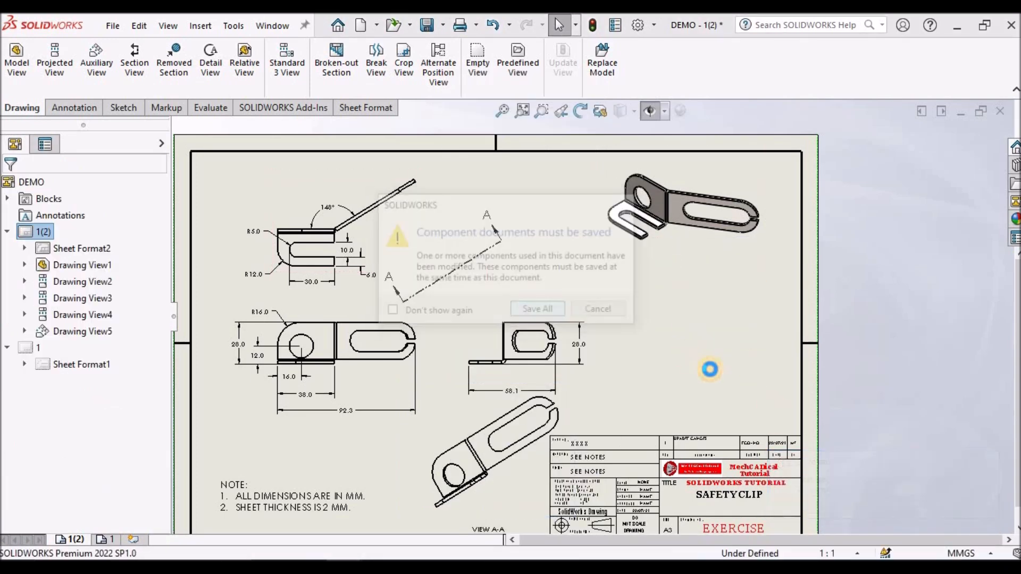
mouse_move(441, 384)
left_mouse_down()
mouse_move(654, 326)
mouse_move(654, 285)
mouse_move(618, 253)
left_mouse_up()
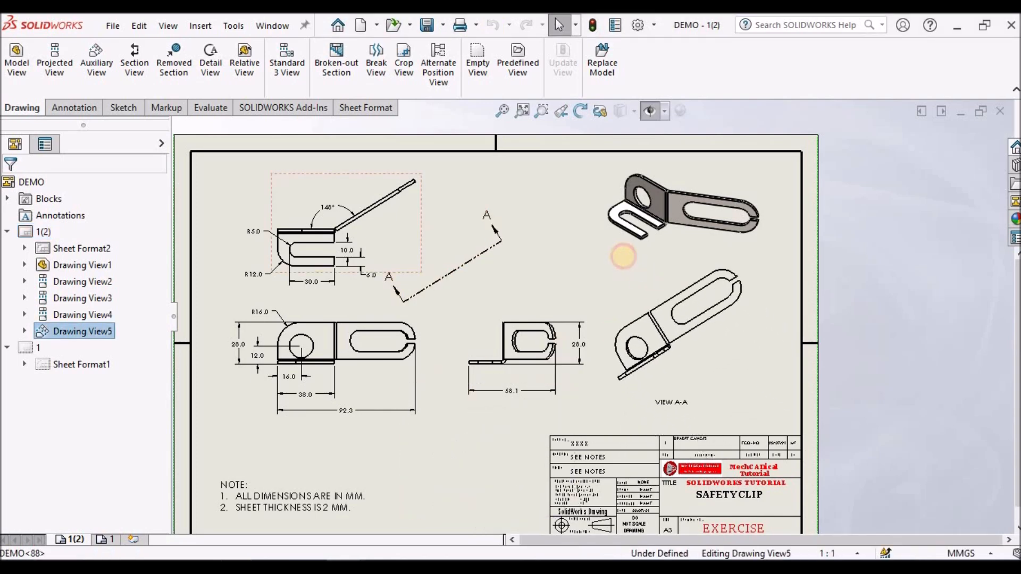
left_click(803, 373)
Rotate the auxiliary view by -32 degrees so the arm lies horizontal
left_click(739, 372)
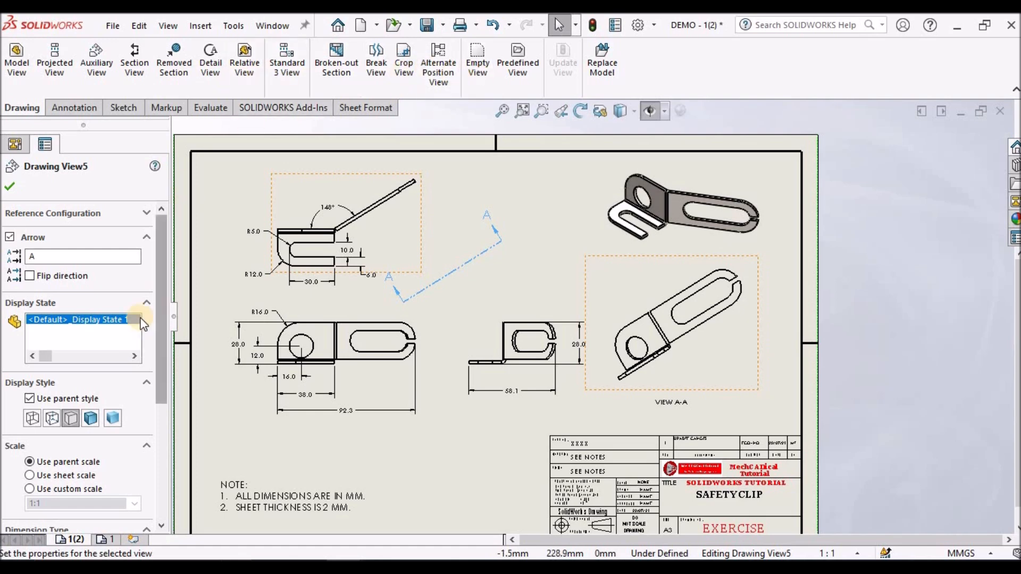
left_click(584, 110)
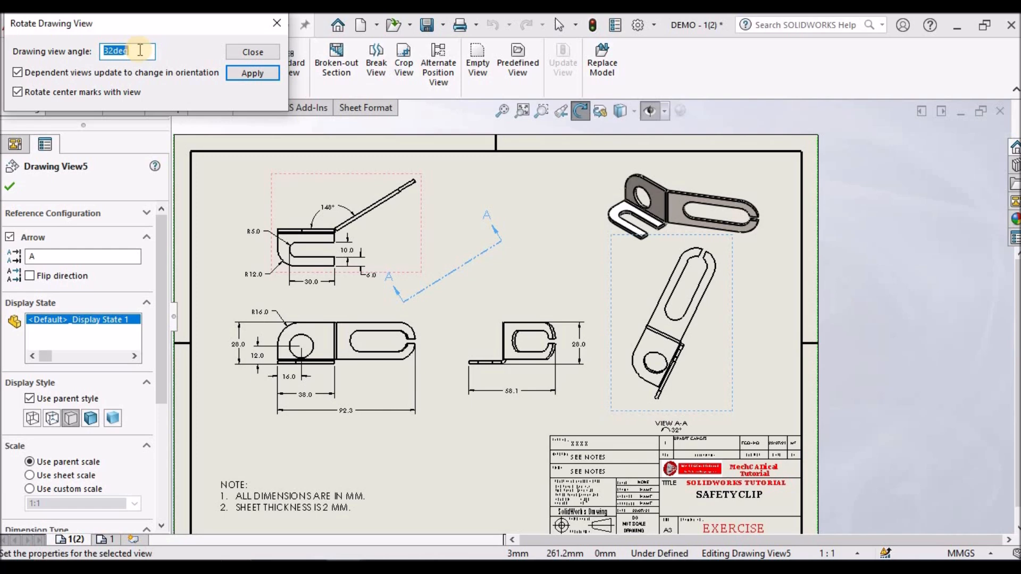
type("-32")
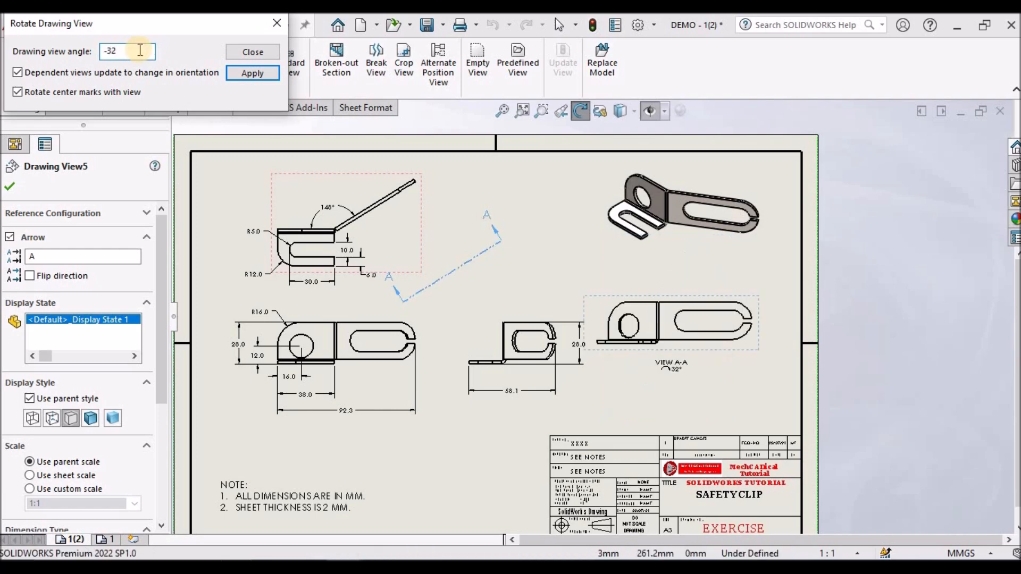
left_click(274, 23)
Move the rotated auxiliary view up and away from the side view's height dimension
scroll(707, 340, "down", 3)
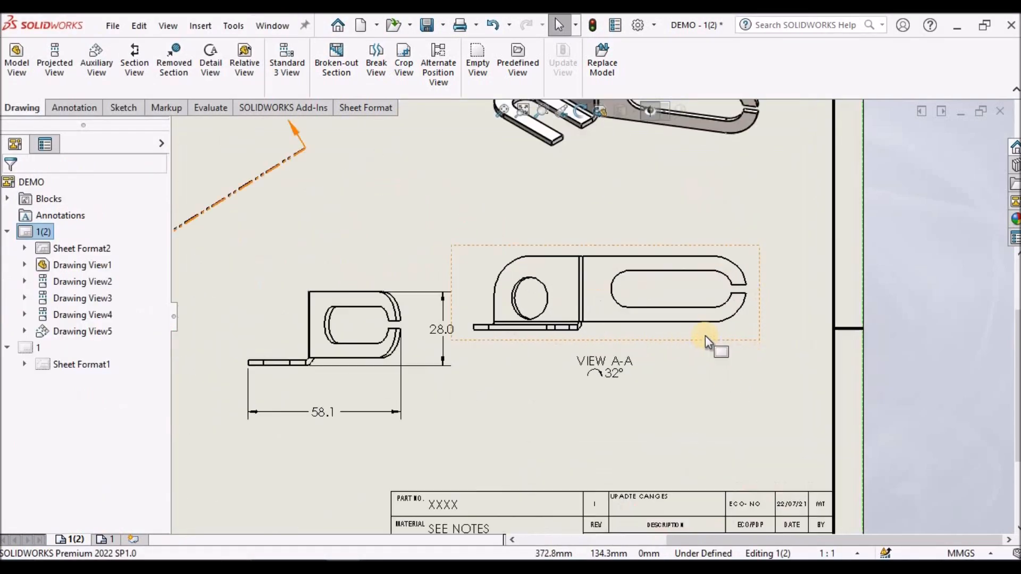
left_click_drag(708, 343, 742, 291)
left_click(687, 379)
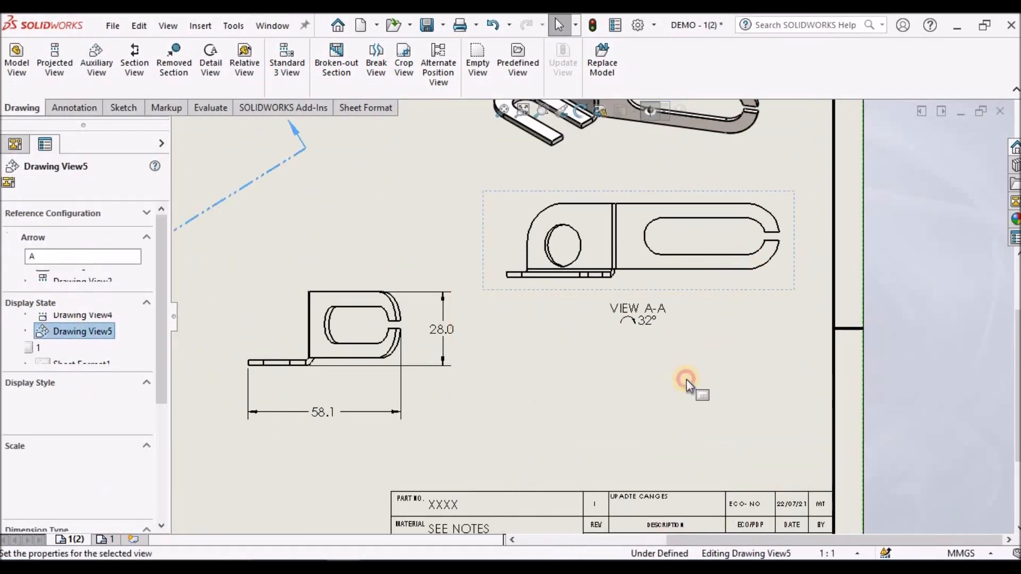
Dimension the narrow gap at the arm's open end in View A-A, placing the text outside above the gap
scroll(810, 267, "down", 2)
scroll(817, 295, "down", 2)
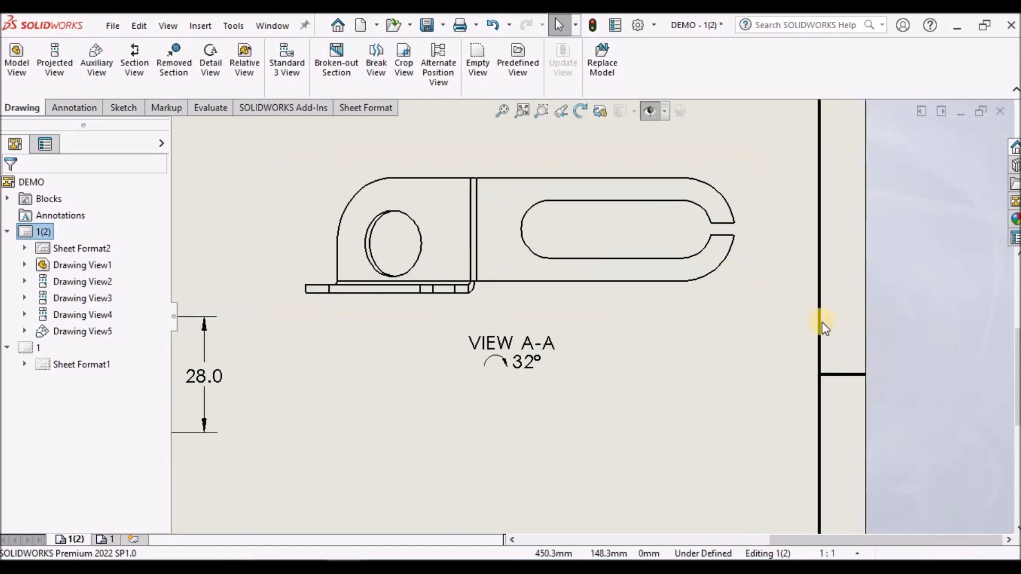
left_click(74, 109)
left_click(24, 58)
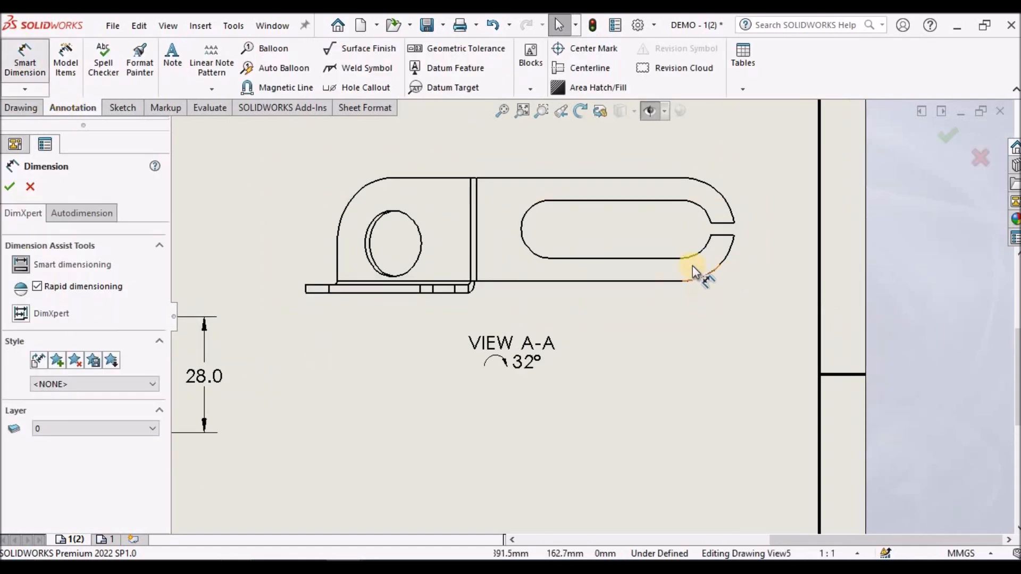
scroll(693, 265, "down", 2)
left_click(720, 233)
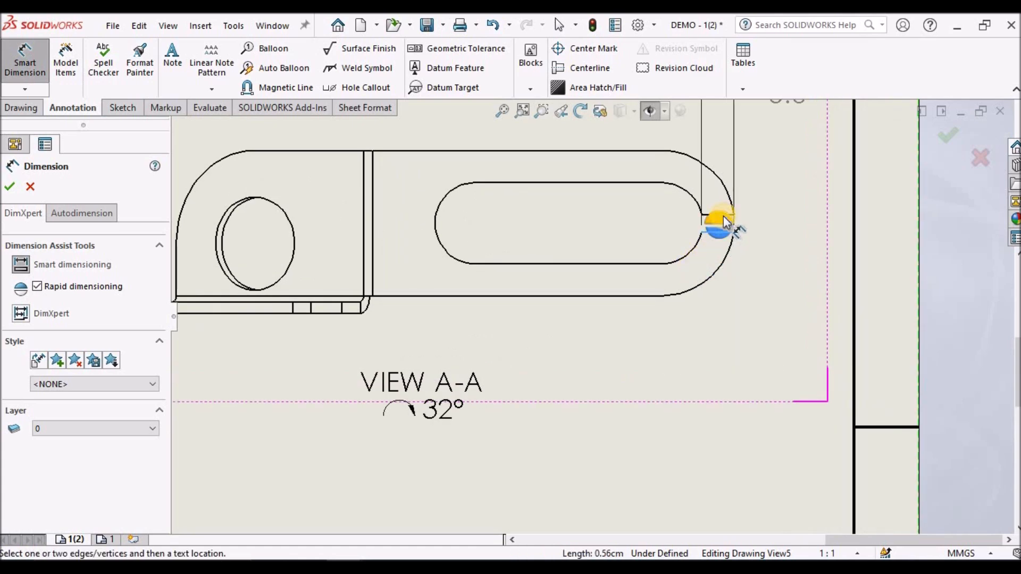
scroll(712, 223, "down", 3)
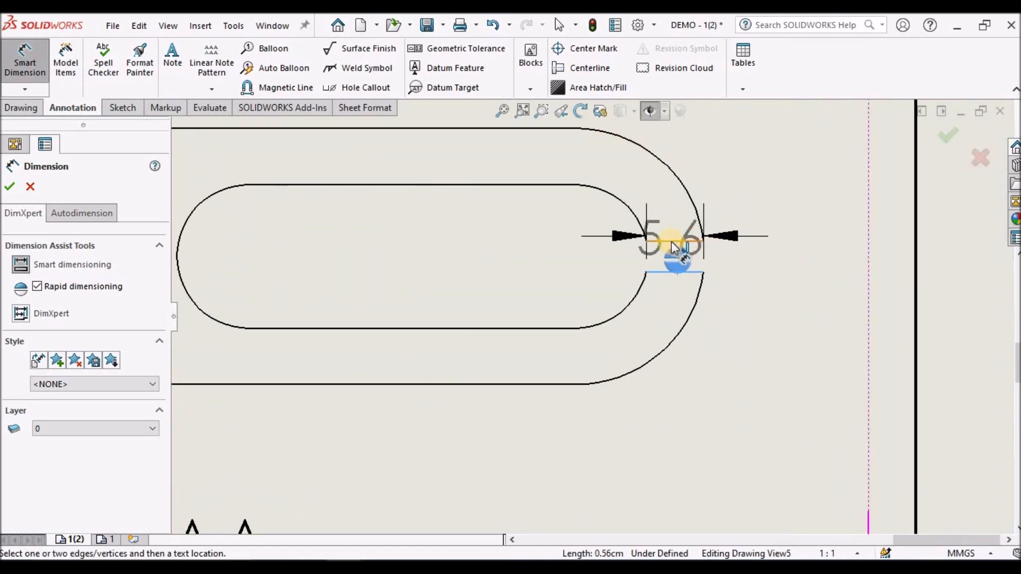
left_click(674, 244)
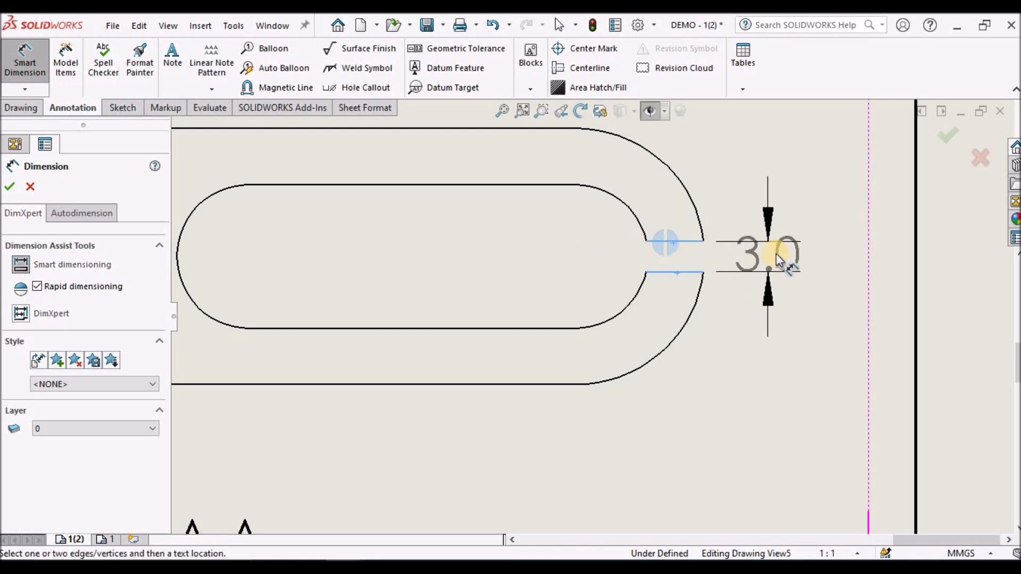
left_click(749, 184)
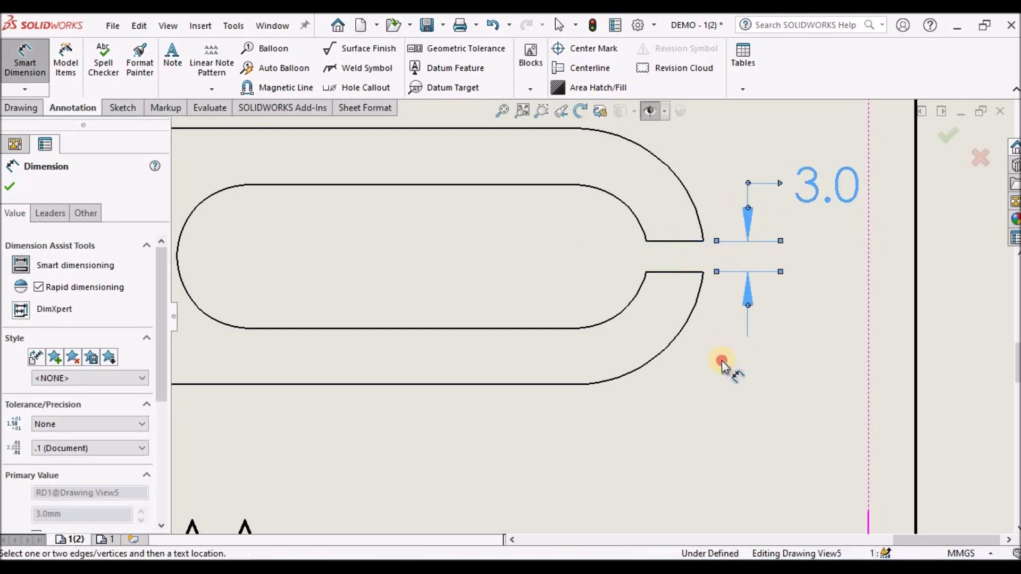
left_click(712, 391)
Dimension the width of the arm's slot in View A-A, placing the text outside the arm's open end
scroll(665, 268, "up", 4)
scroll(600, 312, "up", 2)
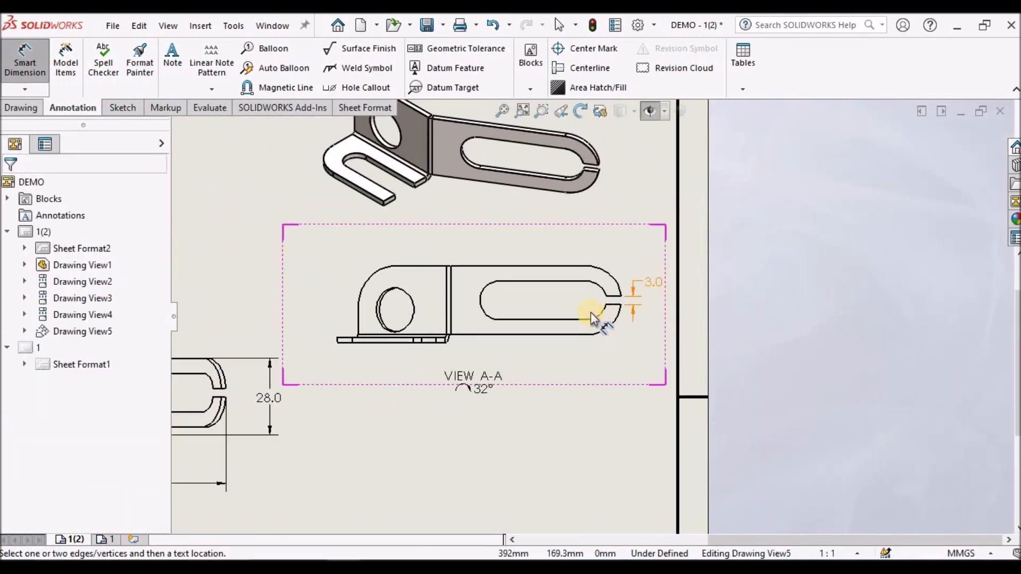
scroll(547, 312, "down", 1)
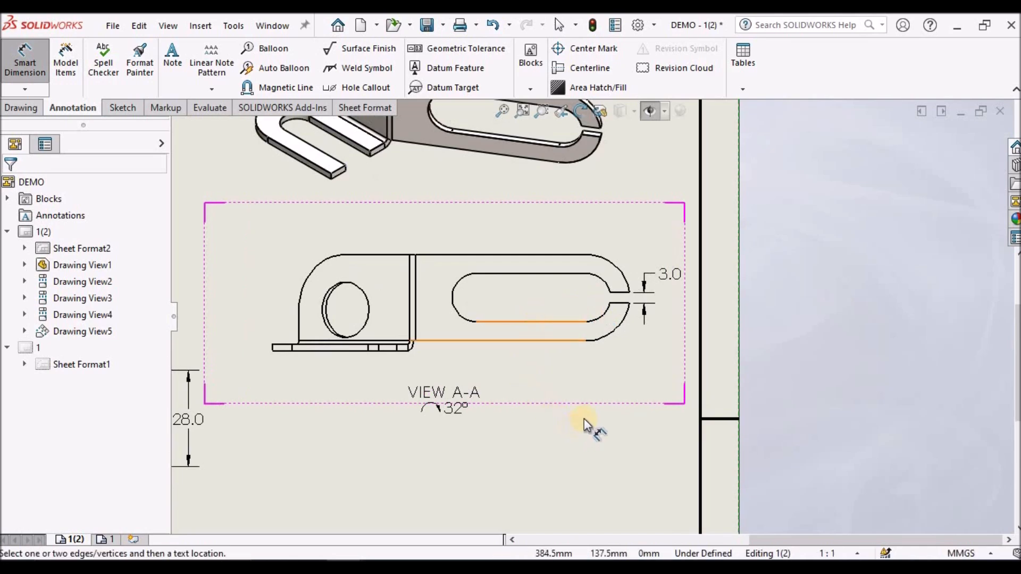
left_click_drag(584, 400, 525, 392)
left_click(521, 405)
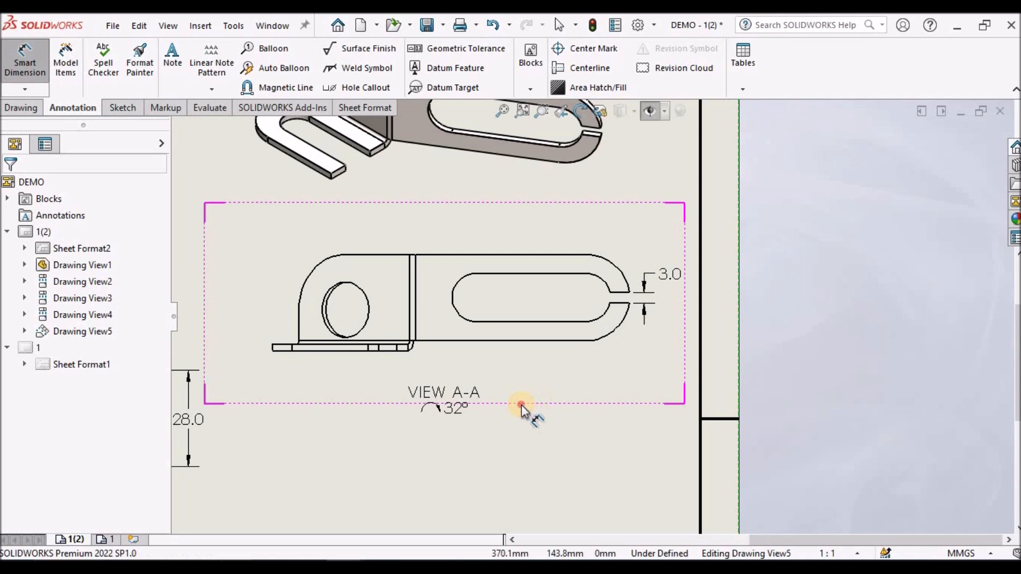
left_click(560, 322)
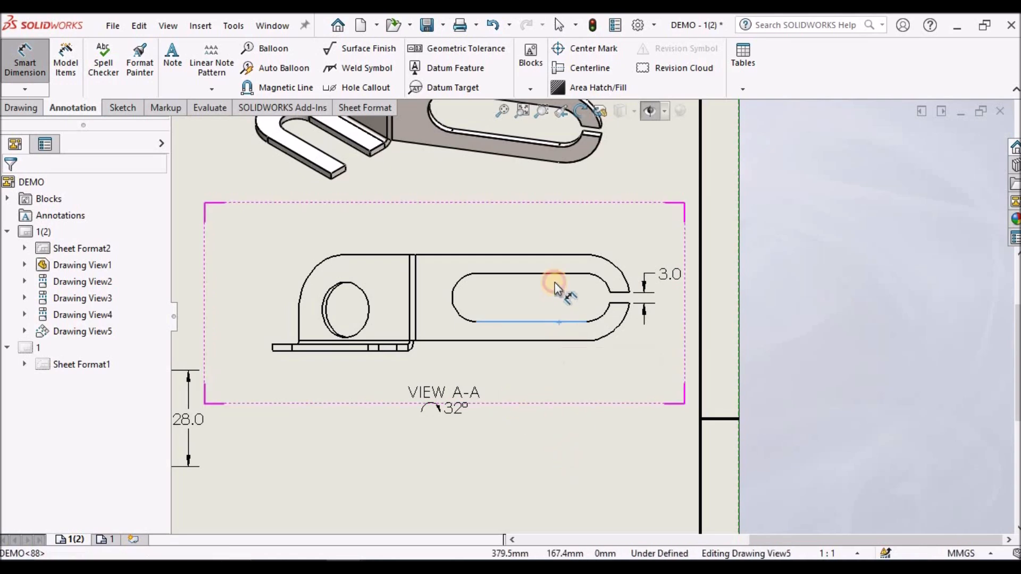
left_click(688, 279)
left_click(687, 291)
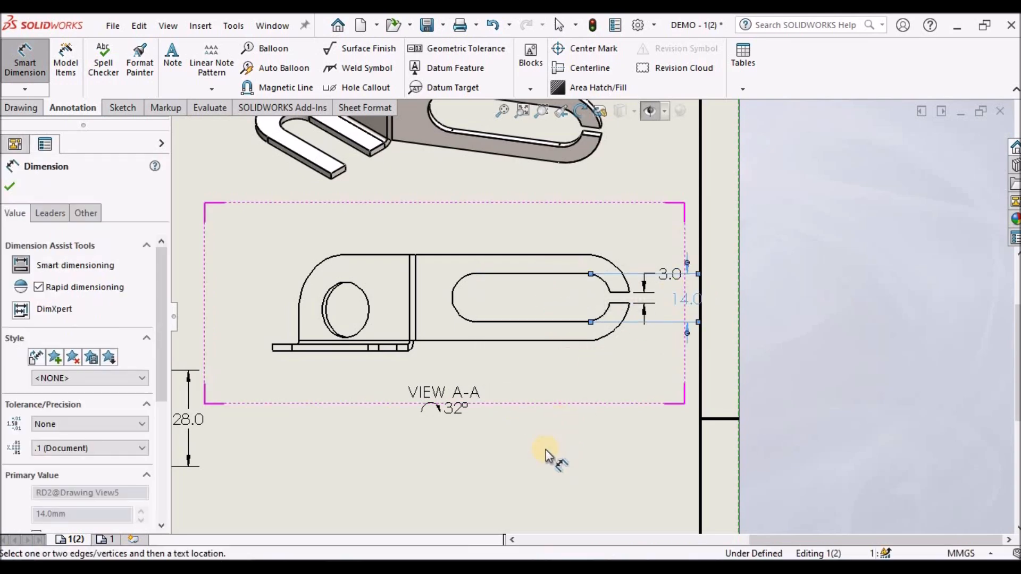
left_click(551, 390)
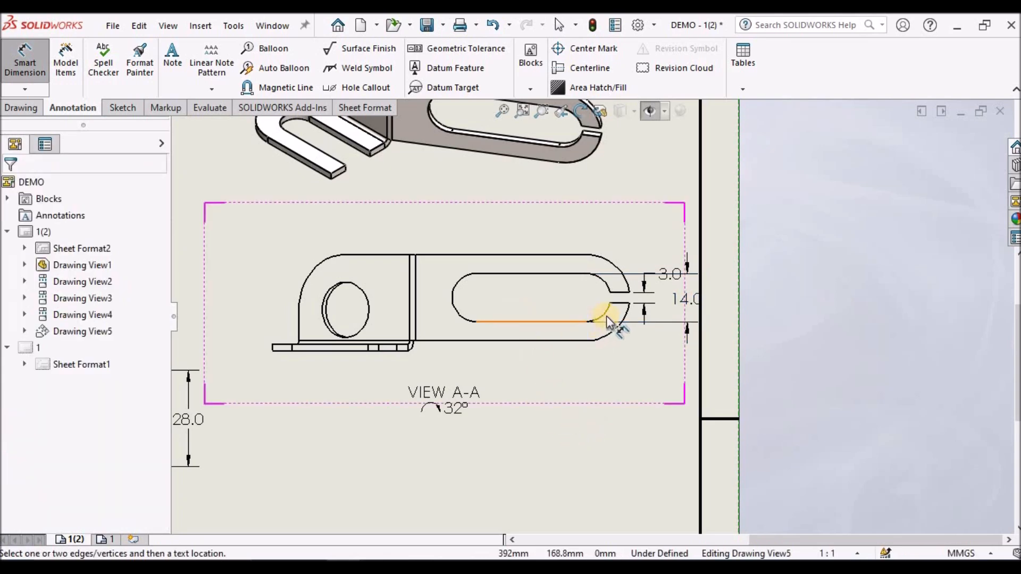
Dimension the centre-to-centre length of the arm's slot in View A-A, placing the text above the view
left_click(456, 296)
left_click(532, 223)
left_click(548, 440)
scroll(548, 439, "up", 5)
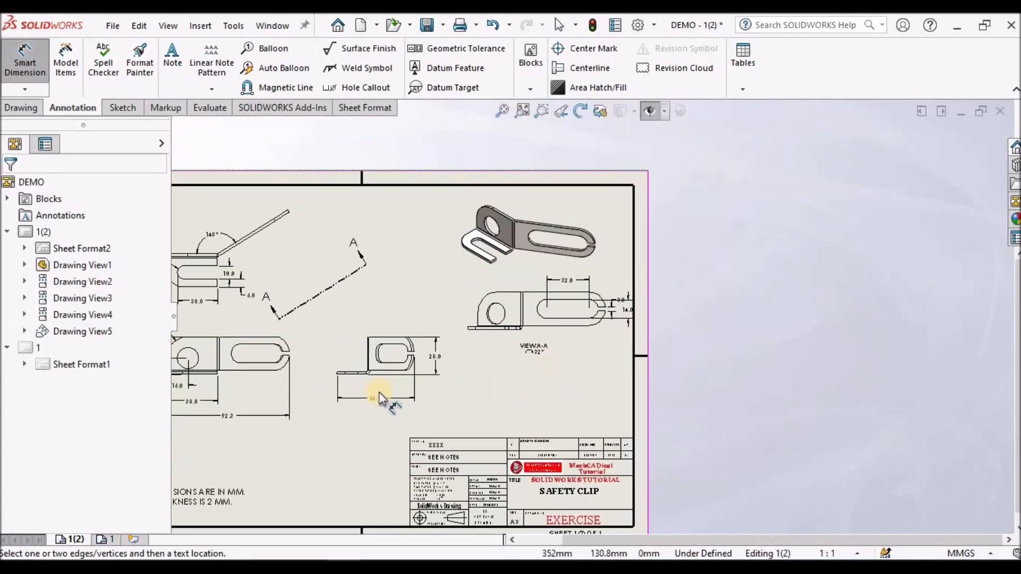
Leave dimensioning, shift the side view closer to the front view, and move View A-A away from the isometric view and sheet border
right_click(474, 396)
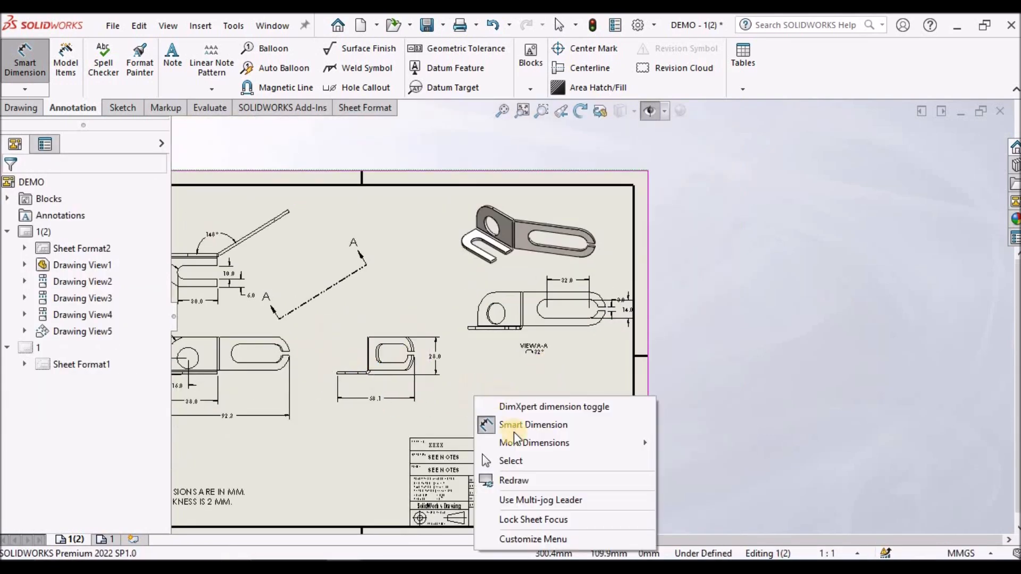
left_click(512, 459)
mouse_move(339, 331)
left_mouse_down()
mouse_move(318, 333)
mouse_move(335, 327)
left_mouse_up()
left_click_drag(470, 336, 449, 374)
left_click(586, 397)
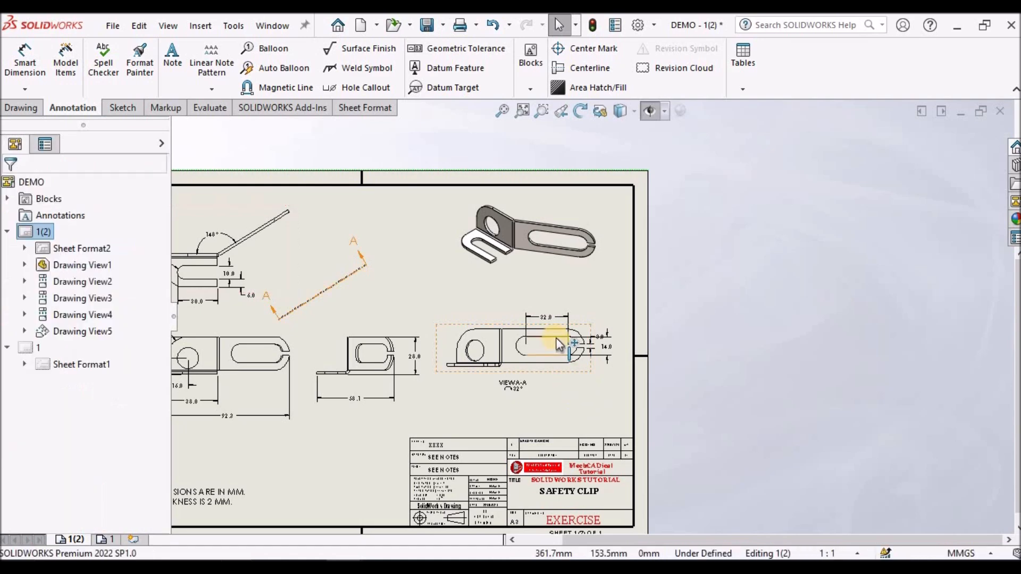
Move the gap dimension's text below the arm in View A-A and bring the slot width dimension closer to the arm
scroll(557, 337, "down", 7)
scroll(766, 361, "up", 3)
scroll(746, 346, "down", 3)
left_click(716, 345)
left_click_drag(651, 315, 674, 457)
left_click_drag(708, 347, 676, 342)
left_click(523, 455)
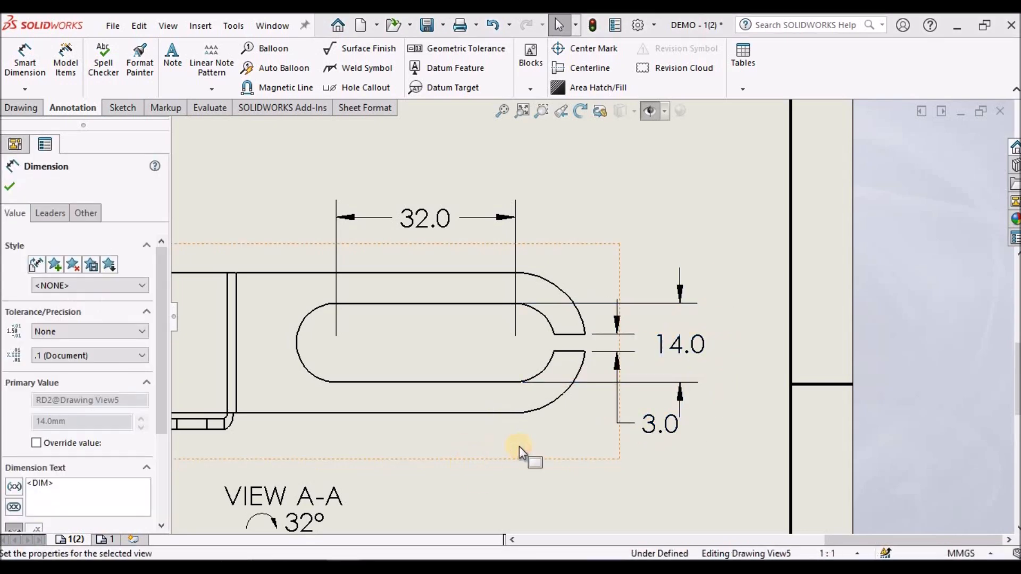
Dimension from the outer vertical edge to the slot's nearer arc centre above View A-A, and align the slot length dimension with it
scroll(521, 374, "up", 4)
scroll(591, 345, "down", 3)
scroll(597, 339, "down", 1)
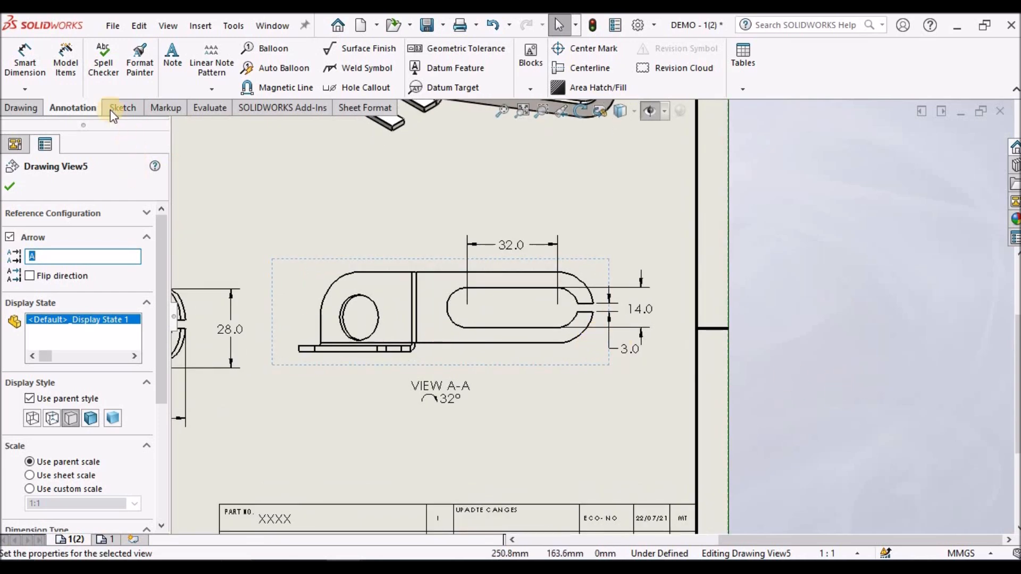
left_click(30, 67)
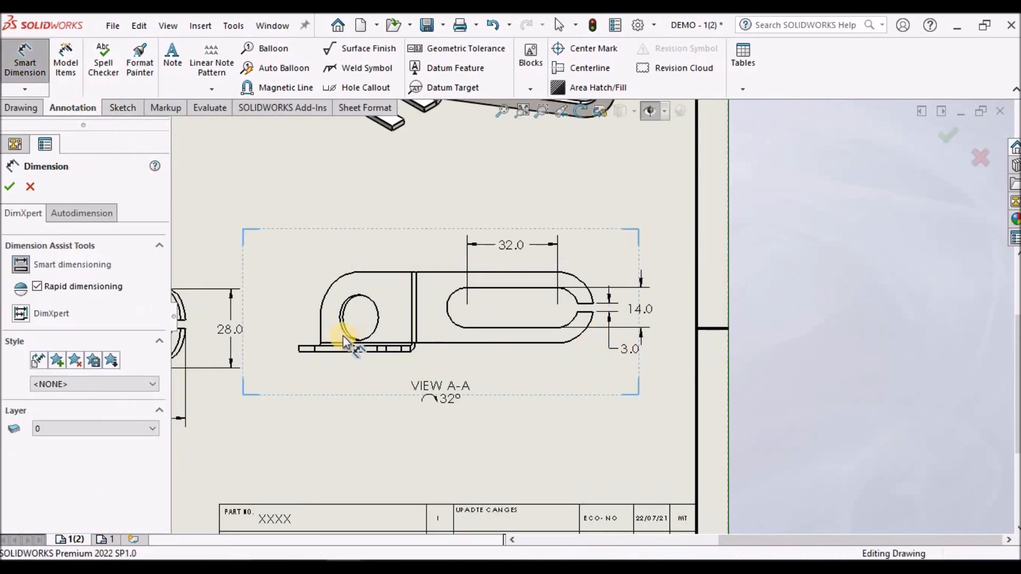
left_click(320, 321)
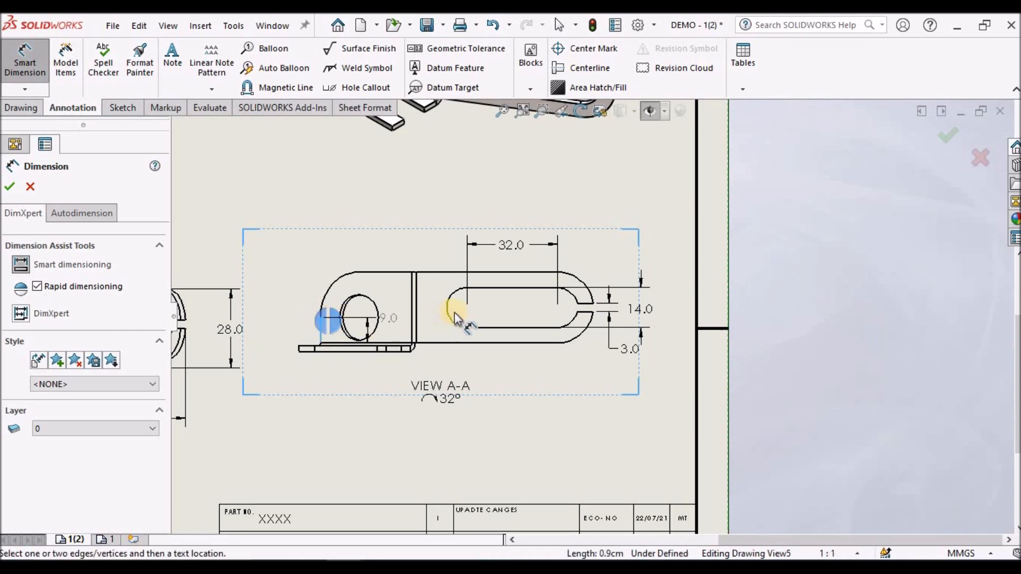
left_click(448, 311)
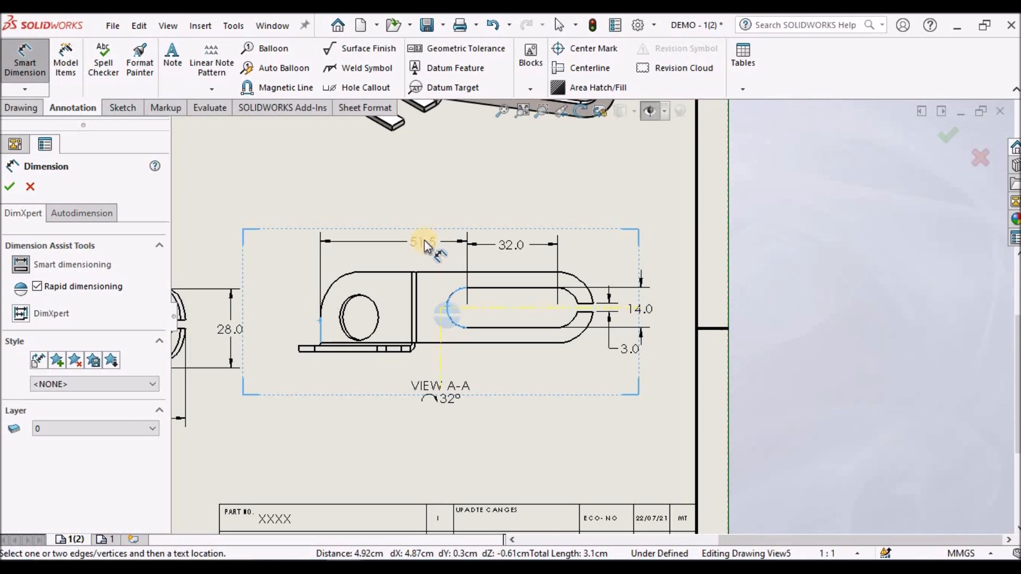
left_click(394, 239)
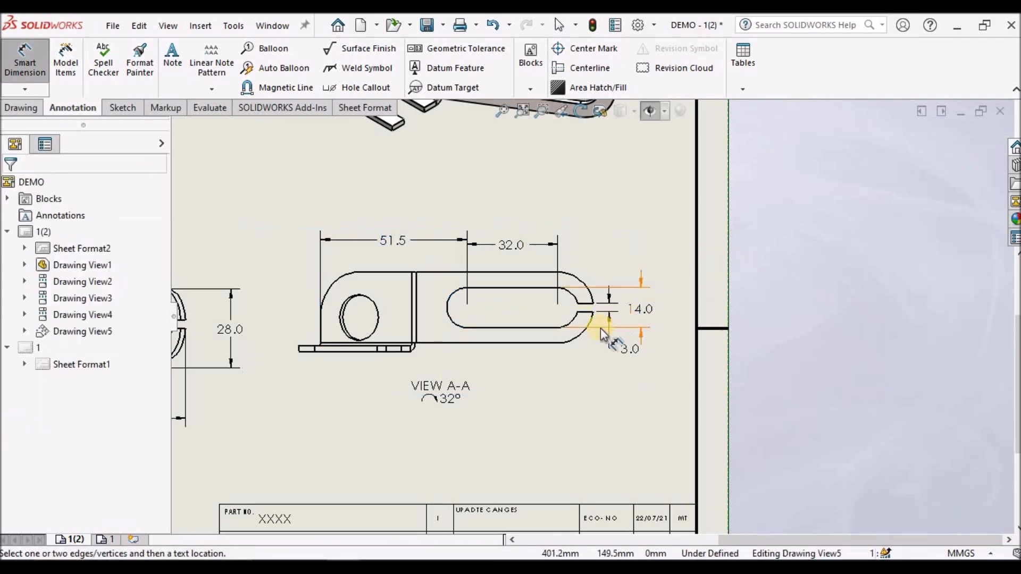
left_click(508, 247)
left_click(804, 315)
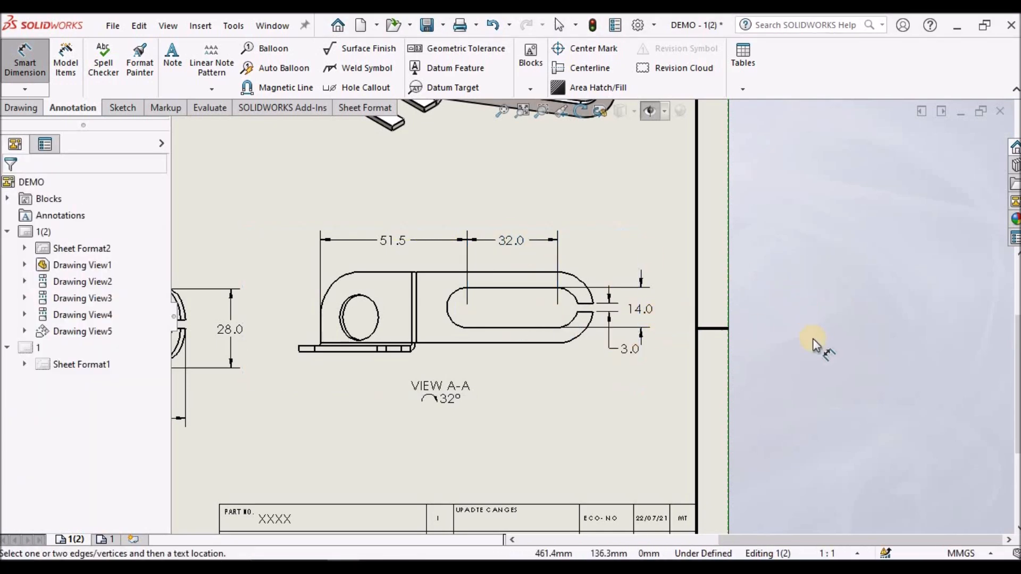
Add center marks to both end arcs of the arm's slot in View A-A
left_click(572, 50)
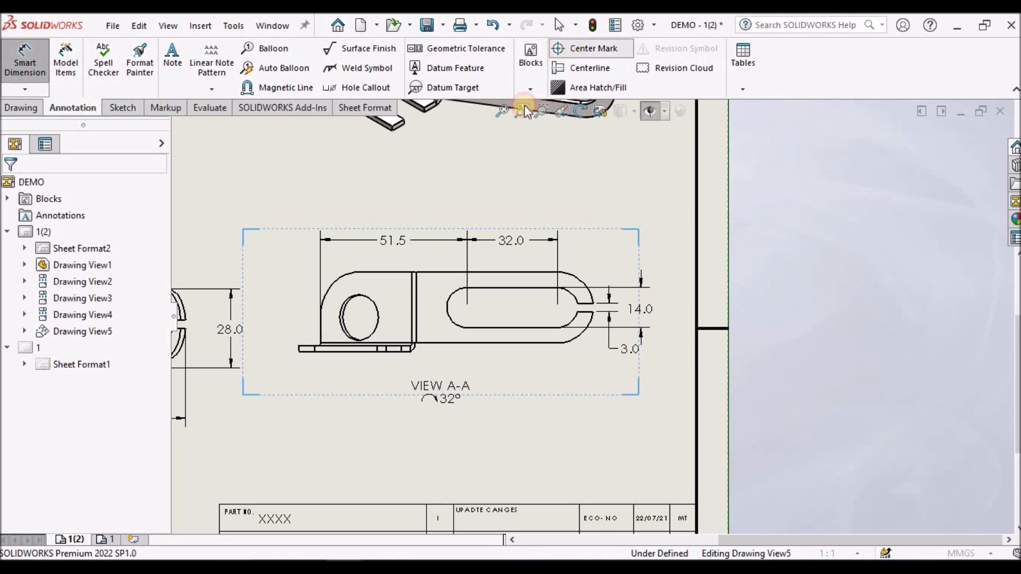
left_click(450, 316)
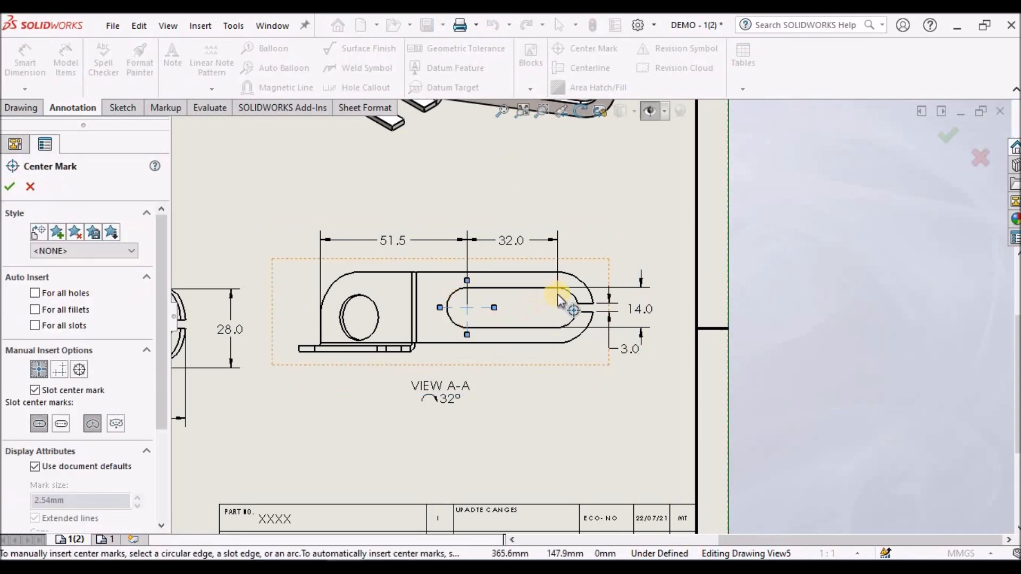
left_click(569, 295)
left_click(10, 188)
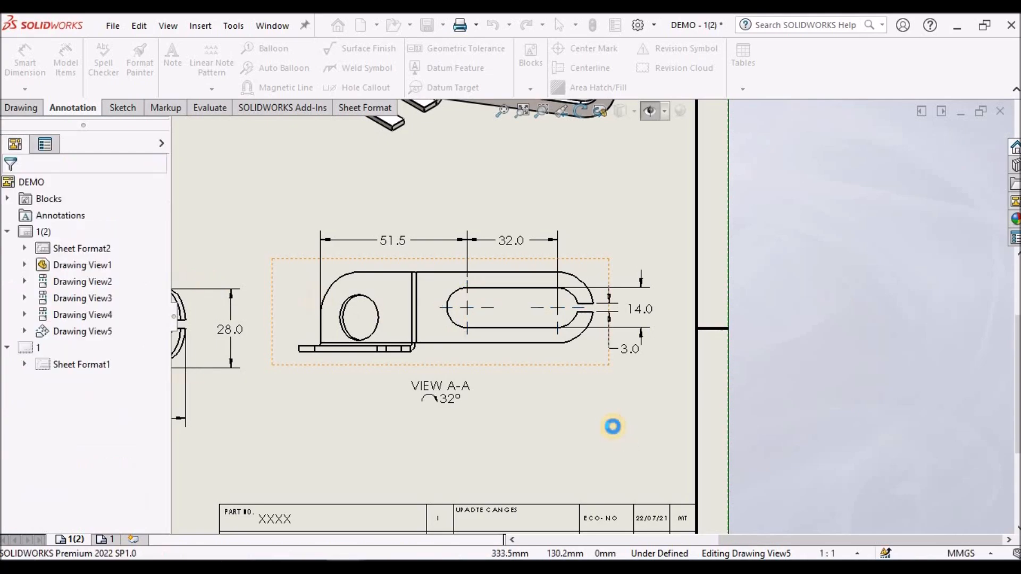
Add the centerline symbol in front of the slot width dimension's value in View A-A
key("f")
scroll(581, 332, "down", 3)
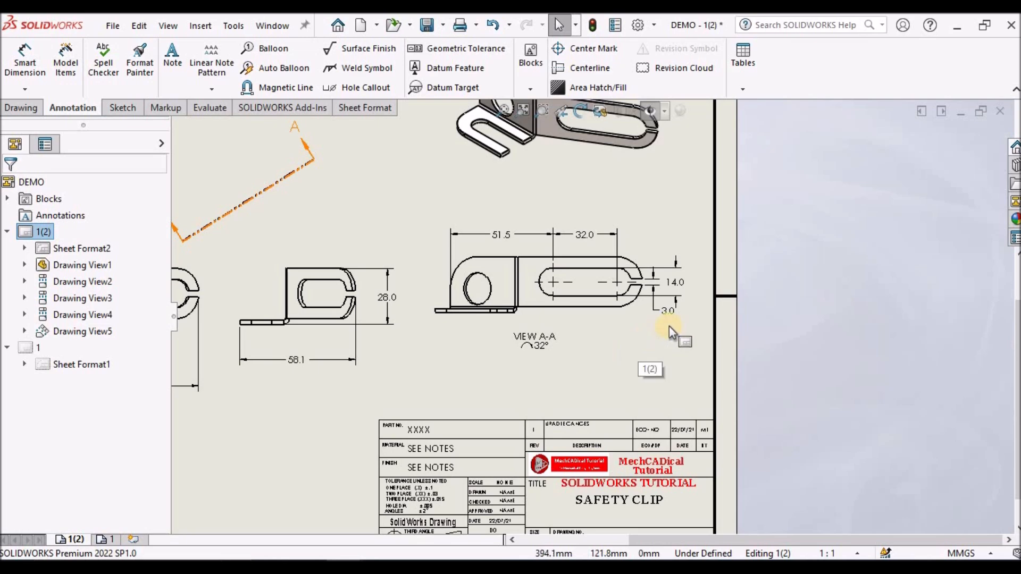
scroll(669, 326, "down", 2)
scroll(671, 317, "down", 2)
left_click(651, 253)
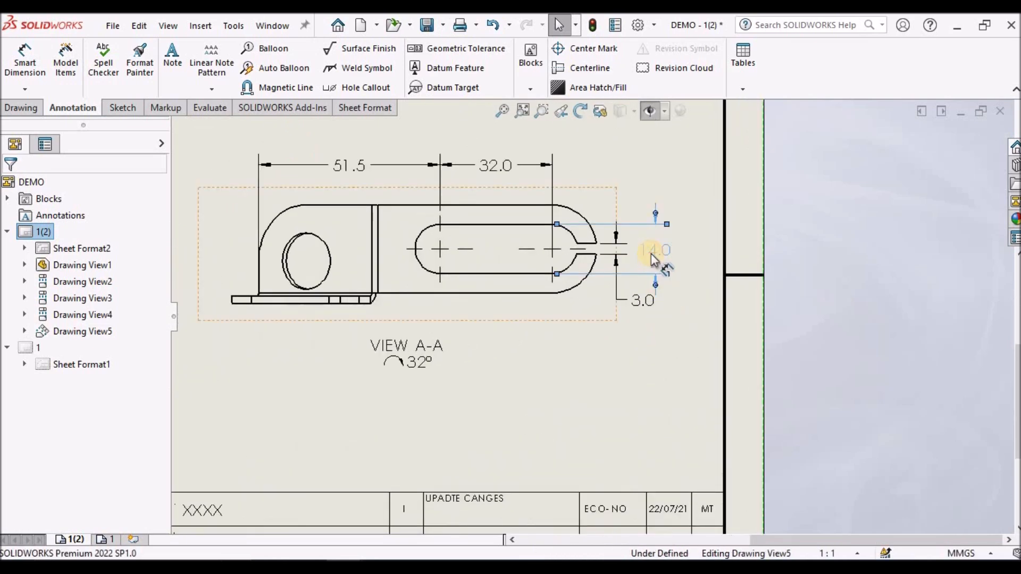
left_click_drag(162, 412, 151, 499)
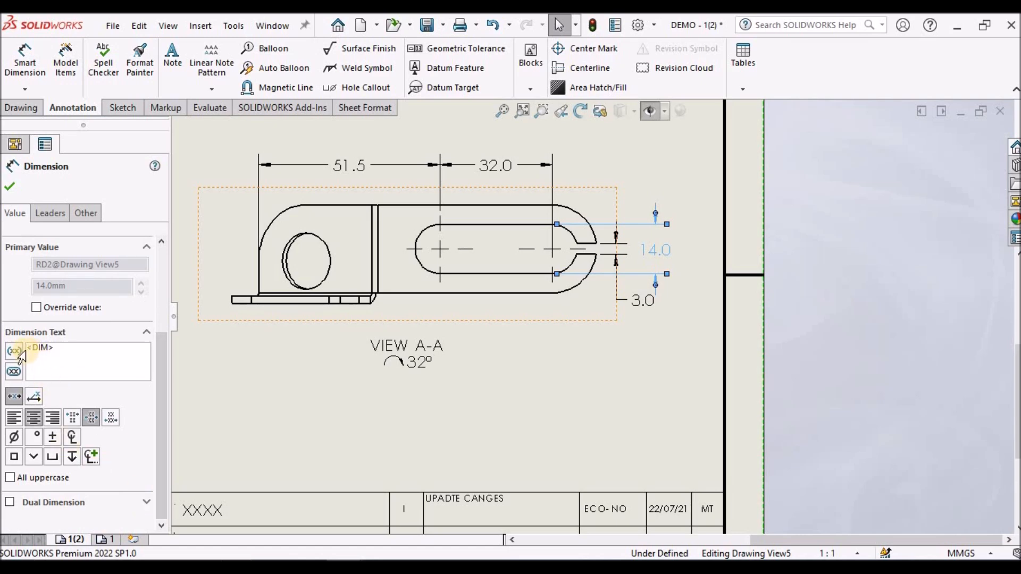
left_click(70, 438)
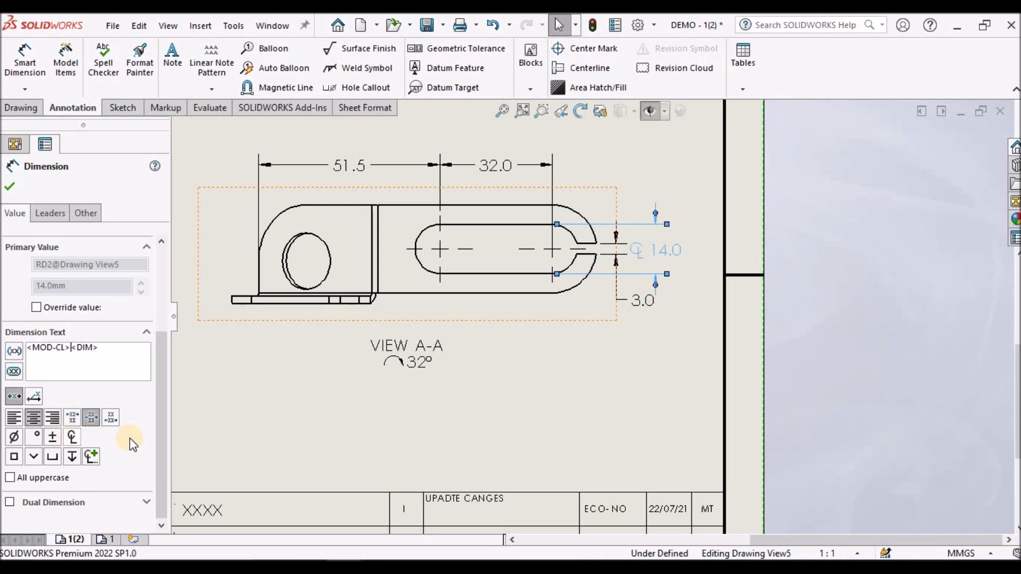
left_click(10, 187)
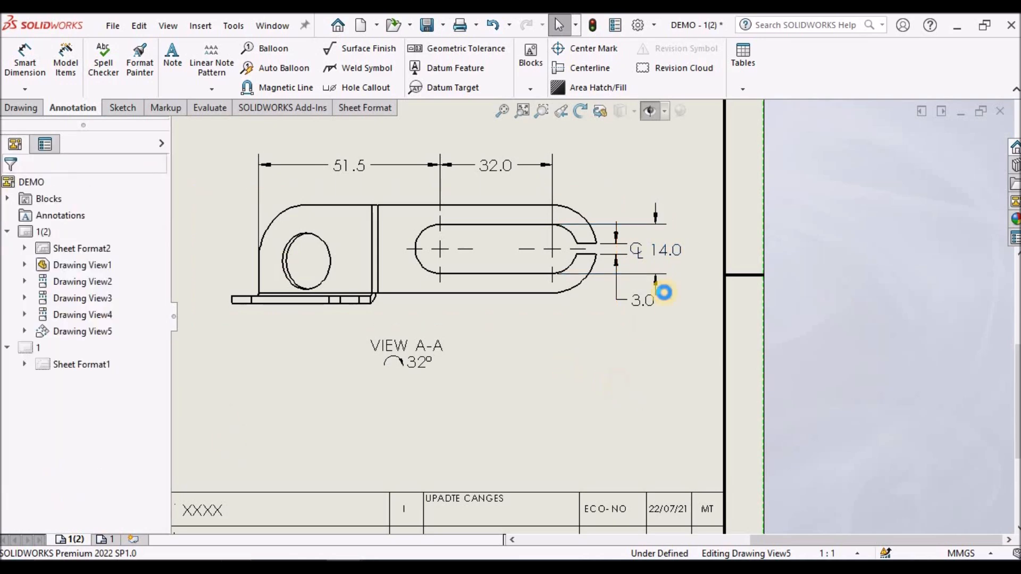
Add the centerline symbol in front of the gap dimension's value in View A-A
scroll(665, 250, "down", 2)
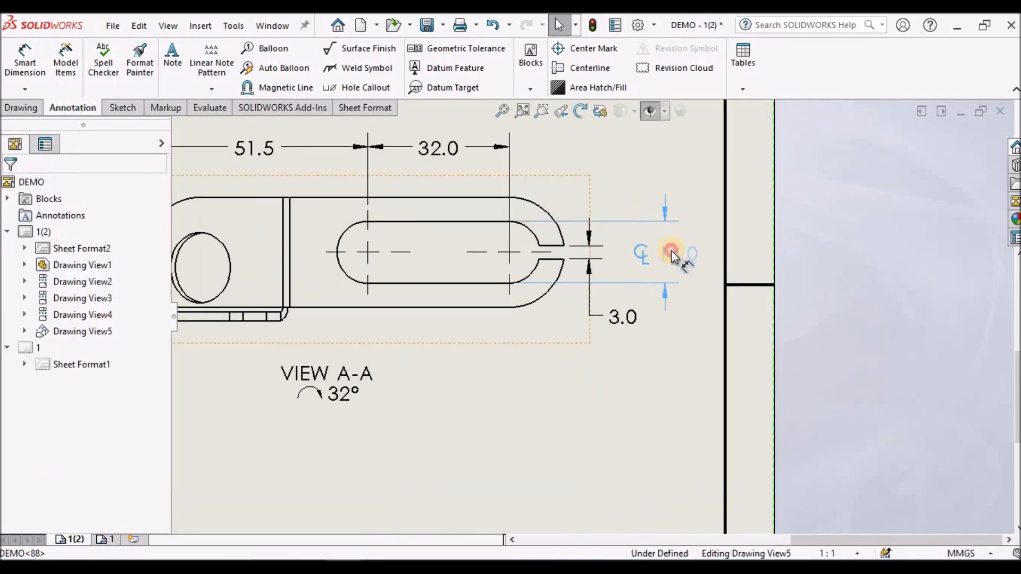
left_click(671, 251)
left_click(578, 365)
left_click(621, 318)
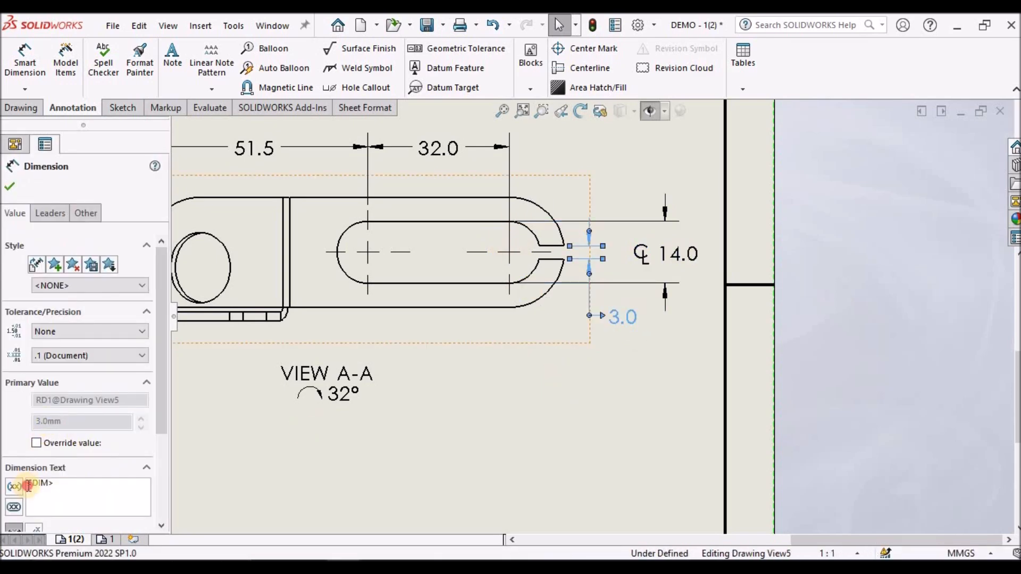
scroll(133, 441, "down", 2)
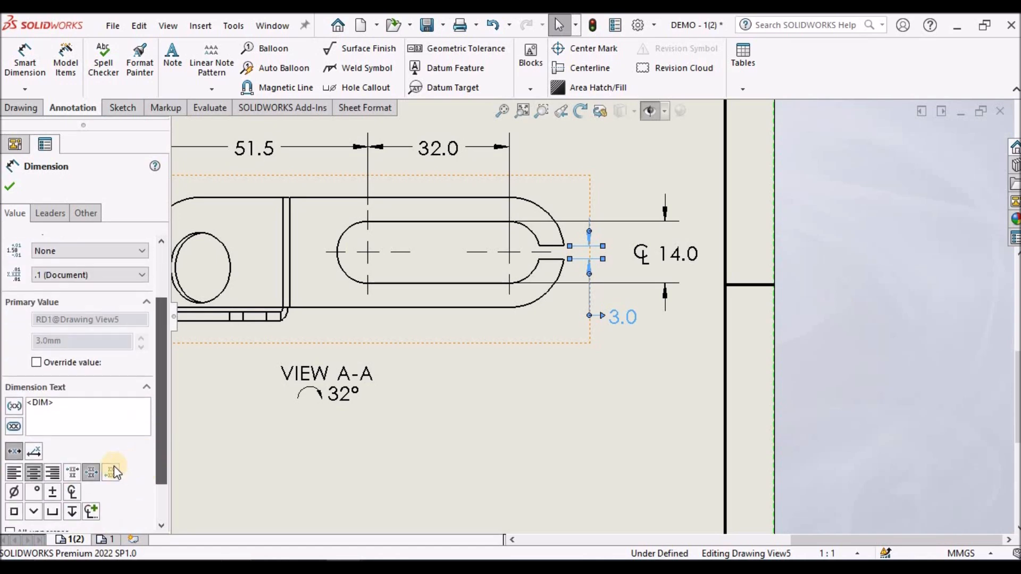
left_click(73, 492)
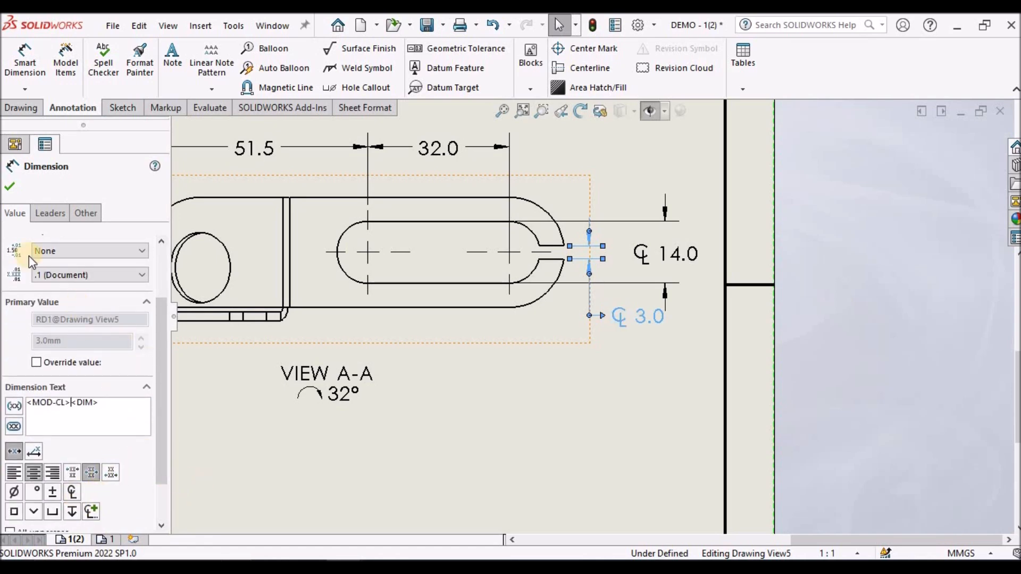
left_click(521, 378)
Add center marks to the round hole in the front view and the slot's inner arc in the top view
scroll(521, 377, "up", 8)
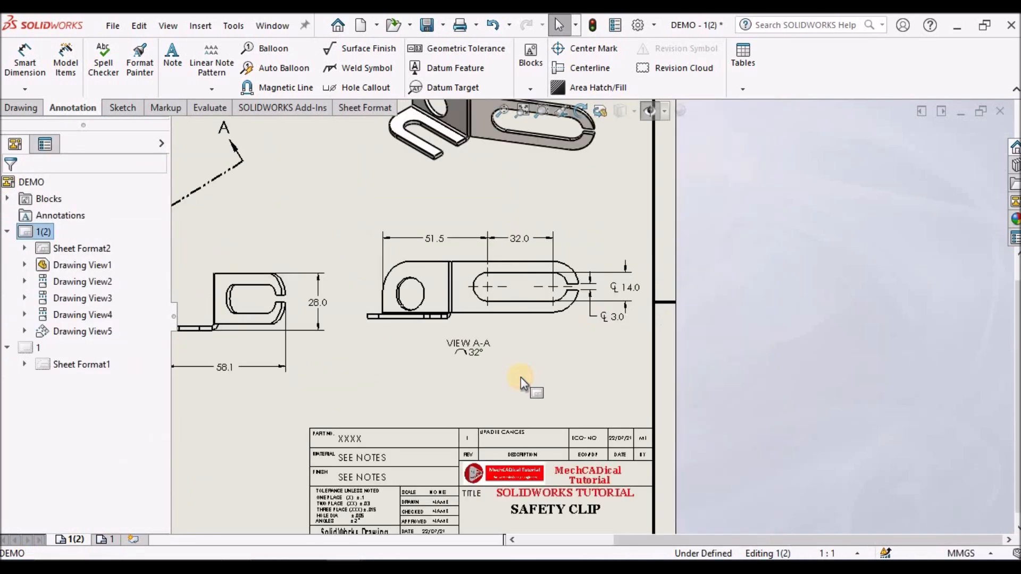
scroll(421, 304, "down", 1)
scroll(302, 320, "down", 2)
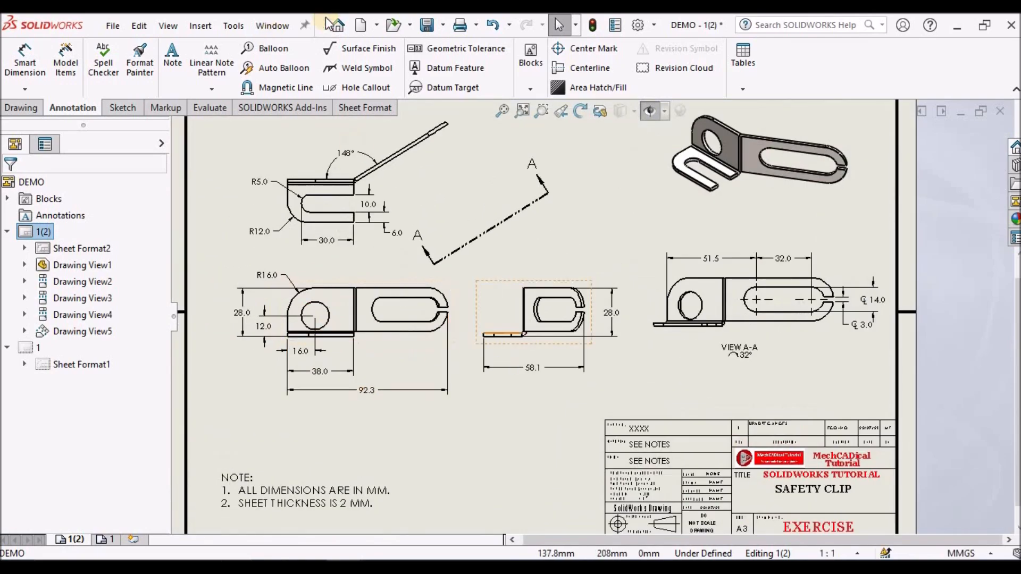
left_click(571, 50)
scroll(323, 294, "down", 3)
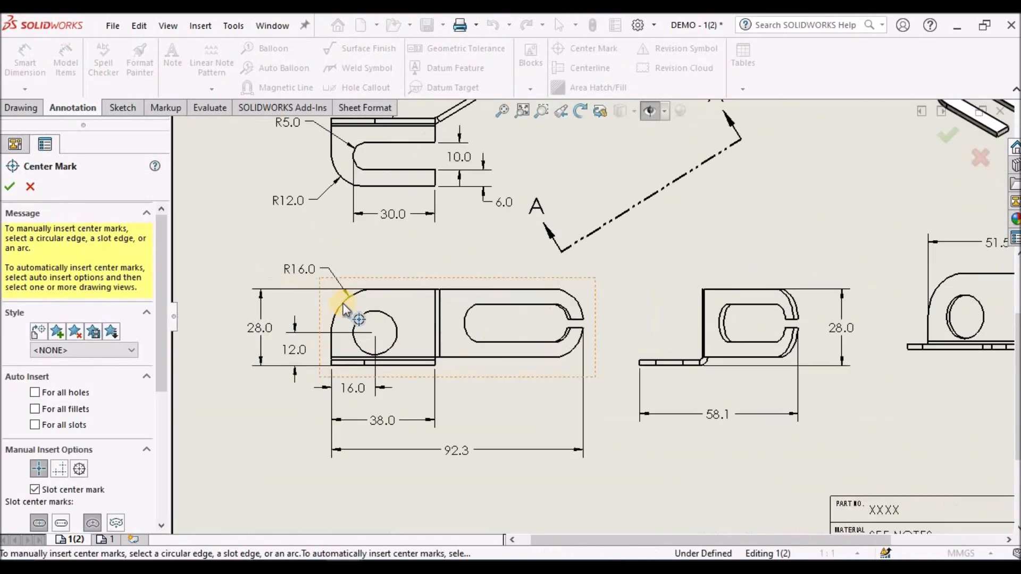
left_click(382, 317)
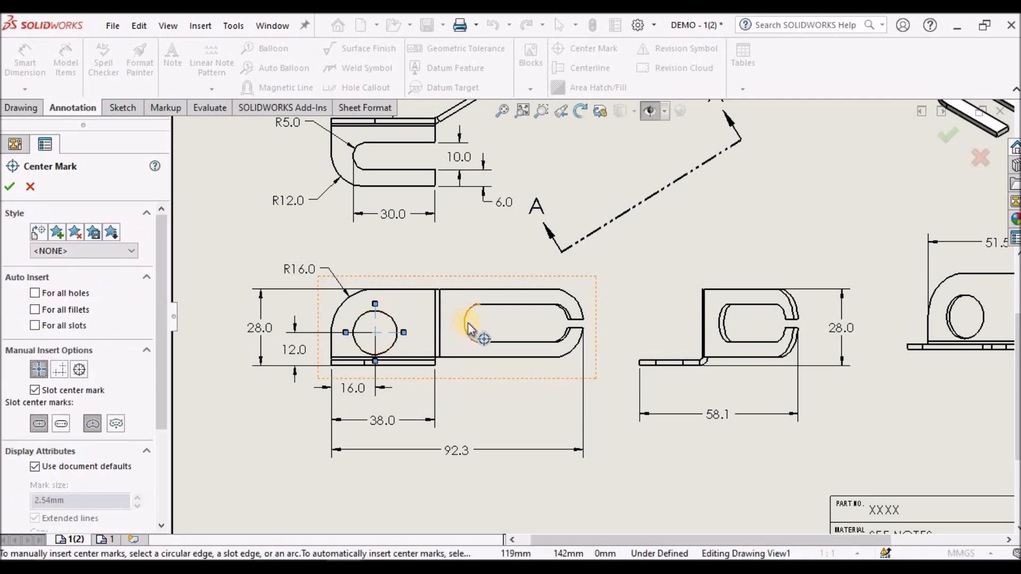
left_click(355, 161)
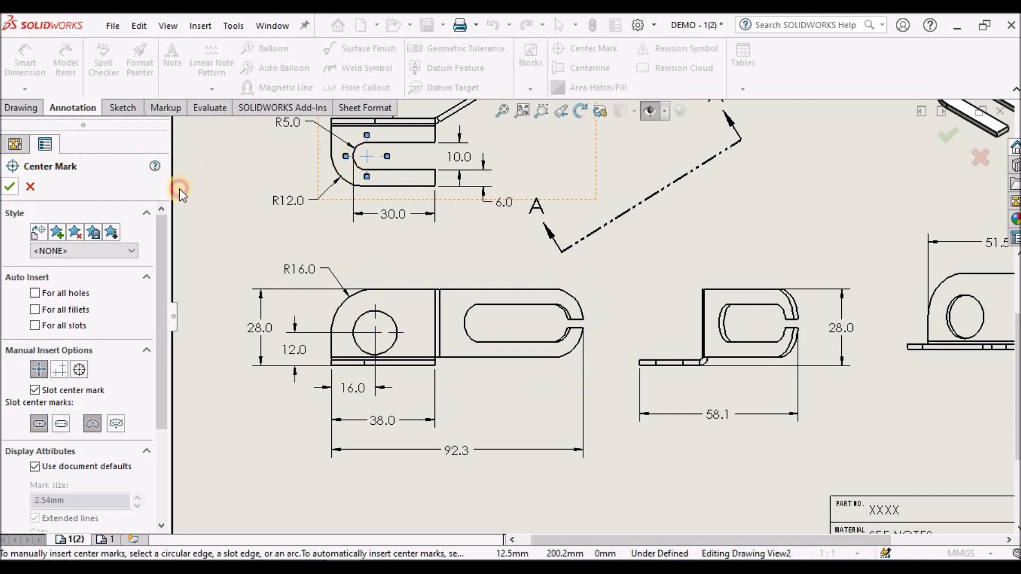
left_click(11, 186)
key("f")
scroll(786, 289, "down", 3)
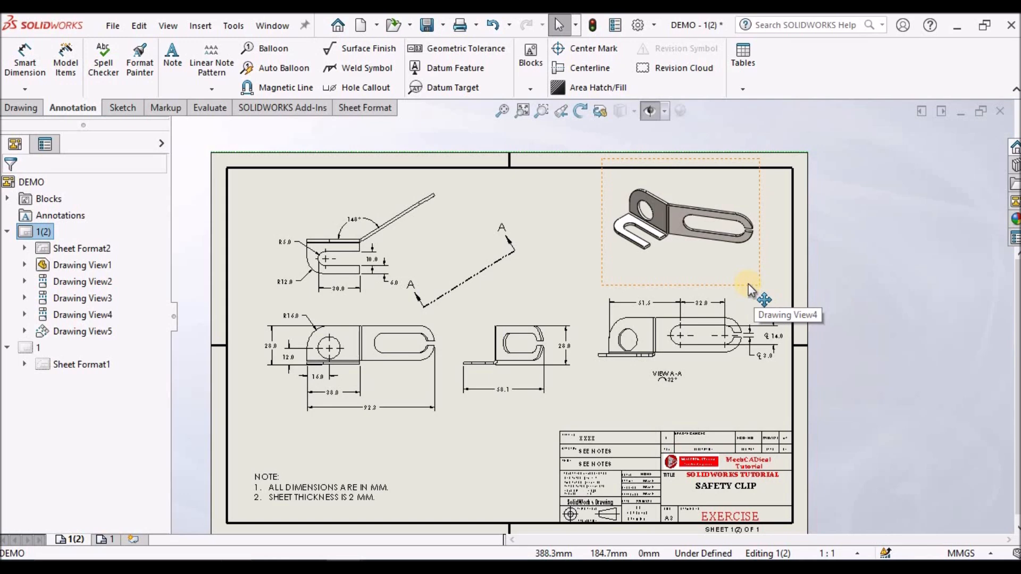
Insert a front model view of the DEMO part on the left half of sheet 1, without projected views
left_click(108, 539)
left_click(16, 107)
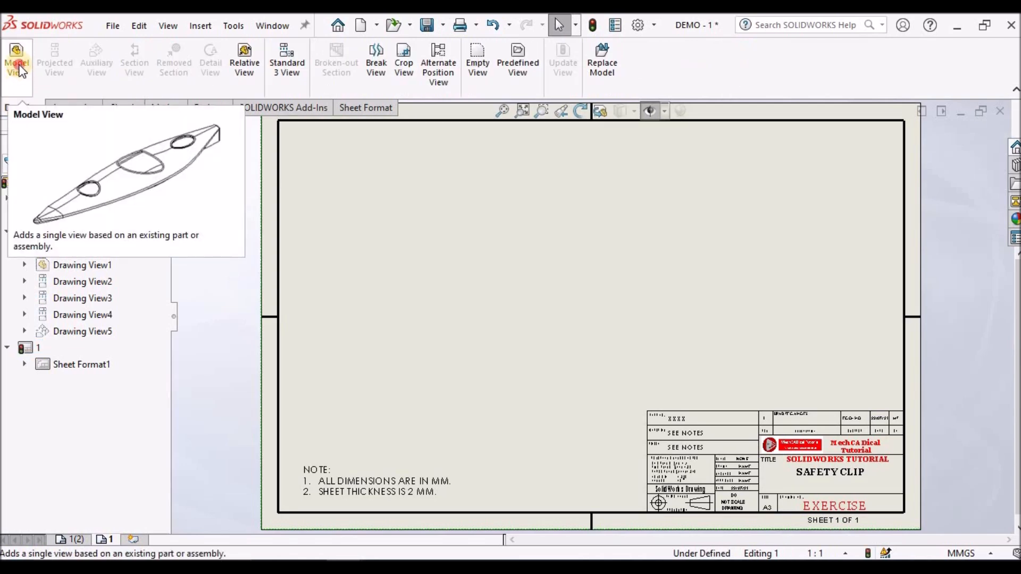
left_click(19, 69)
double_click(74, 303)
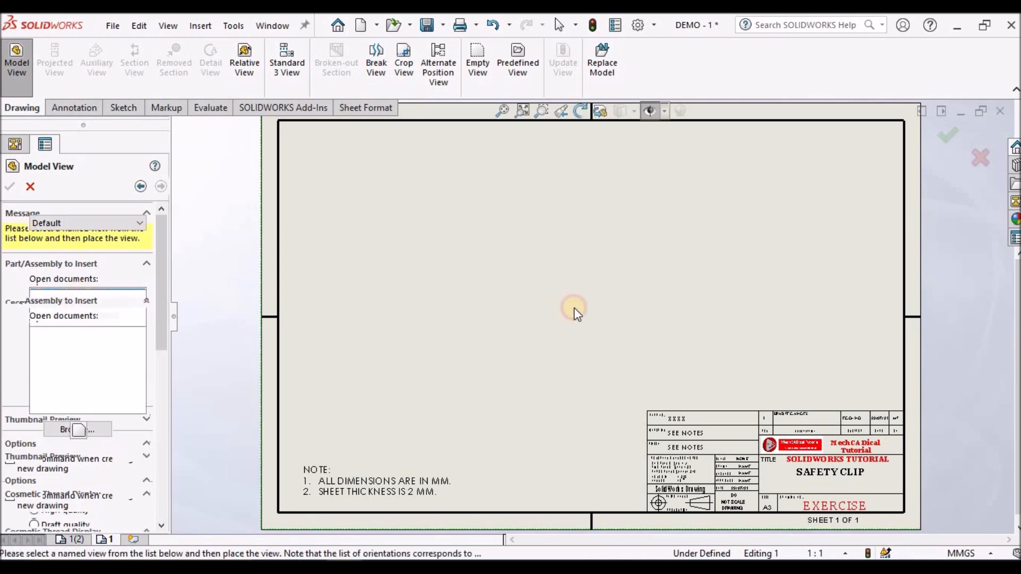
left_click(446, 280)
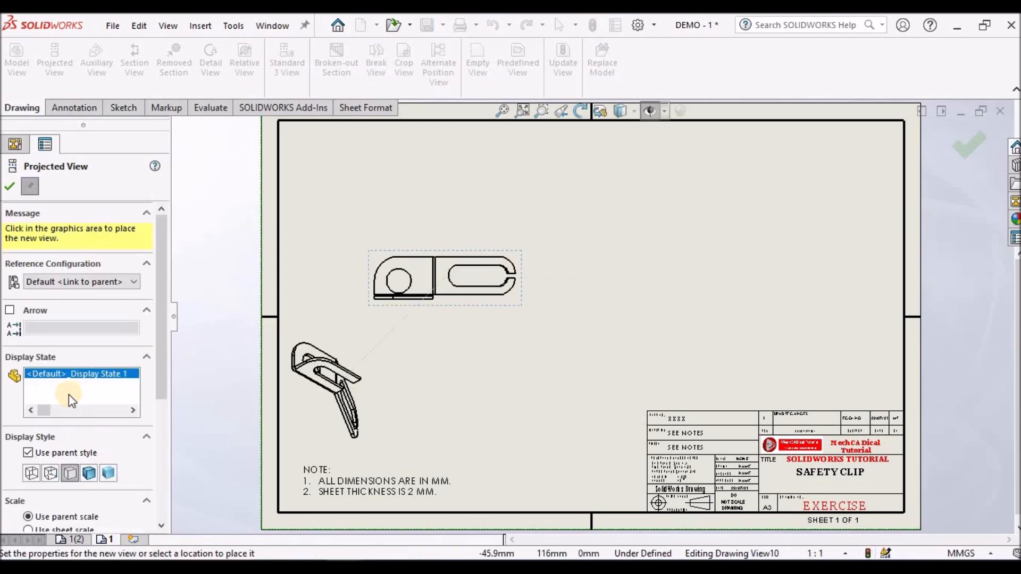
left_click(11, 187)
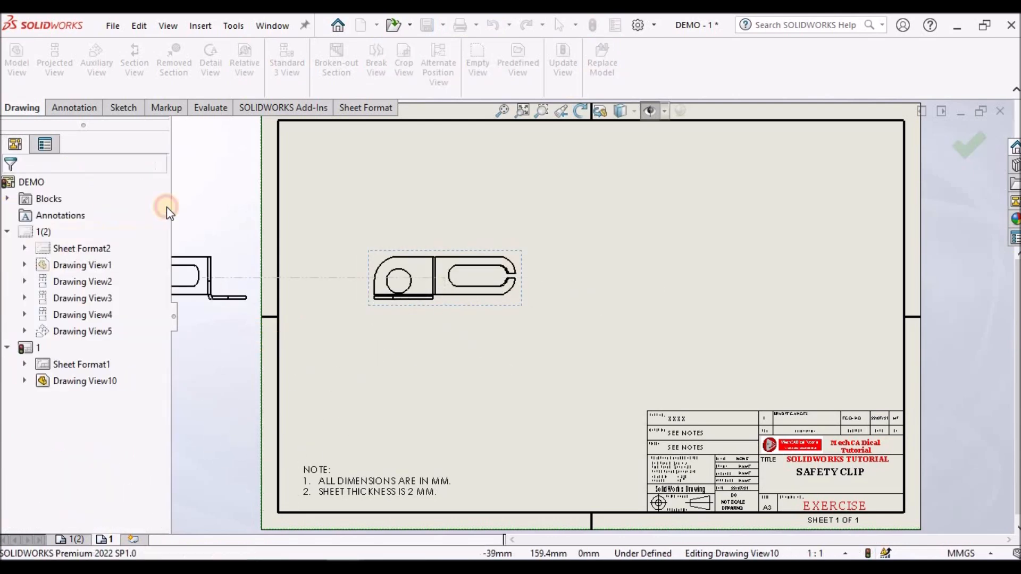
Change the new front view's orientation to the part's flat pattern
left_click(499, 301)
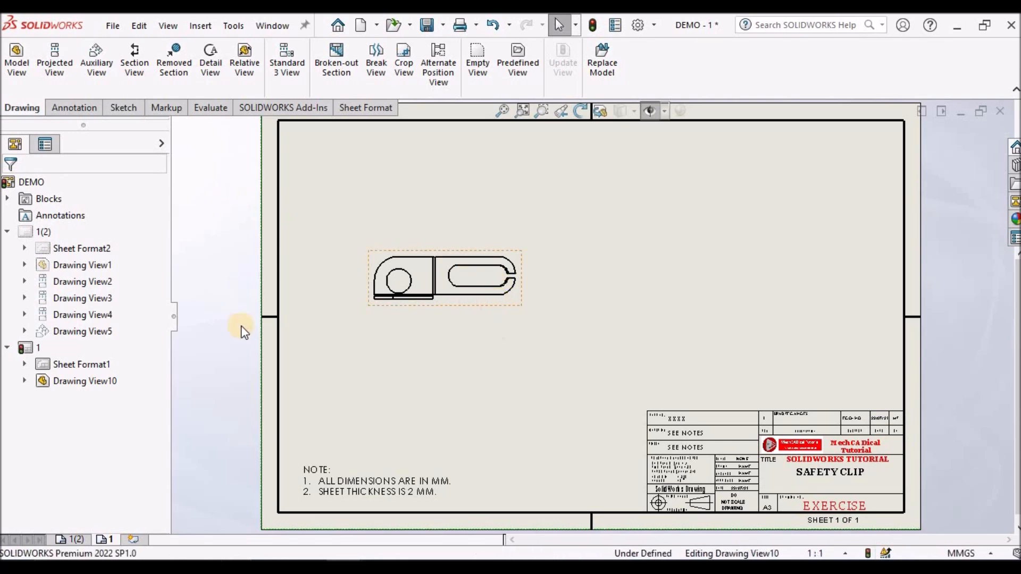
left_click(32, 384)
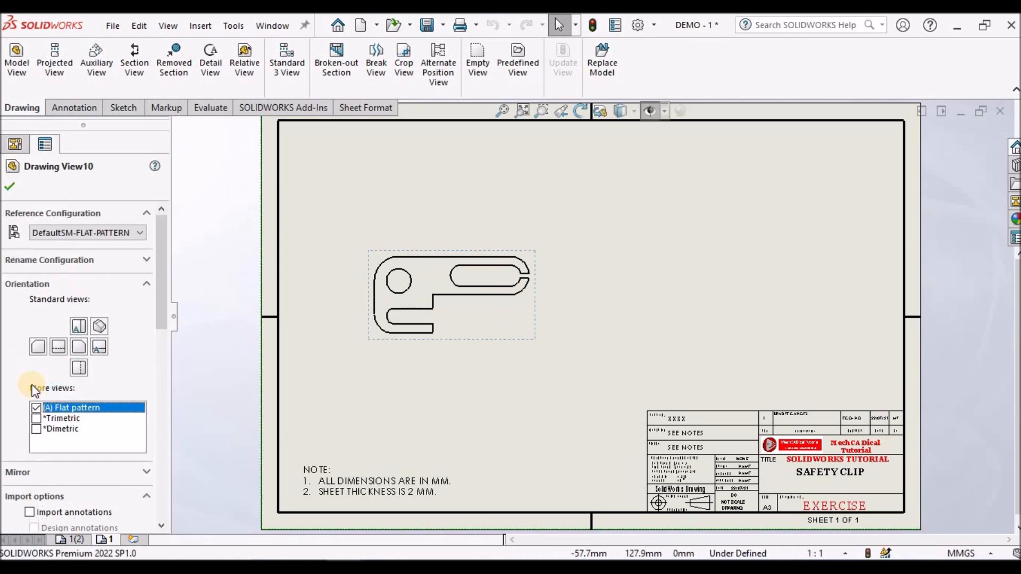
left_click(10, 186)
Insert a second model view of the DEMO part in the upper right area of the sheet, without projected views
left_click(16, 61)
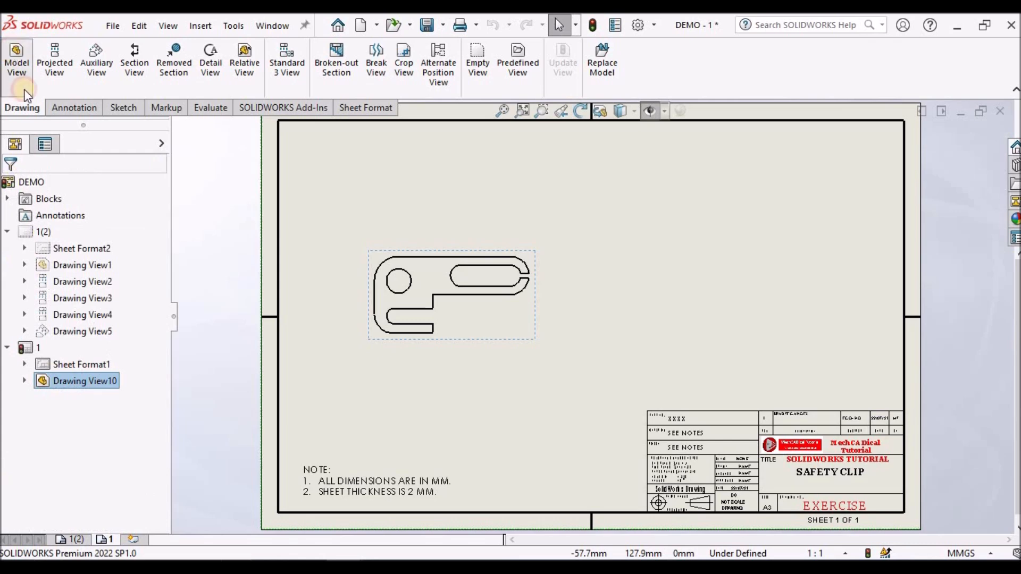
double_click(76, 298)
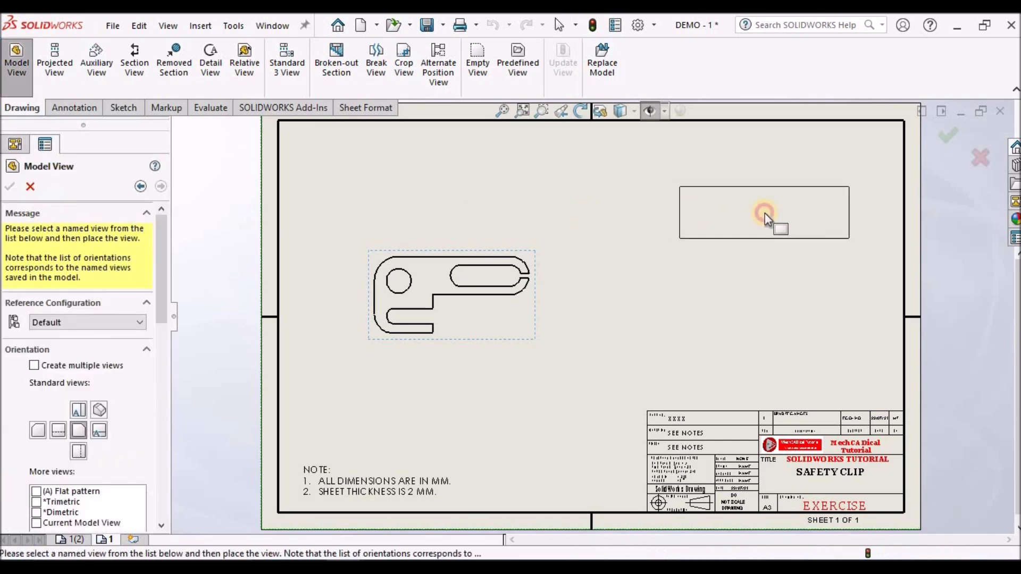
left_click(764, 213)
left_click(9, 187)
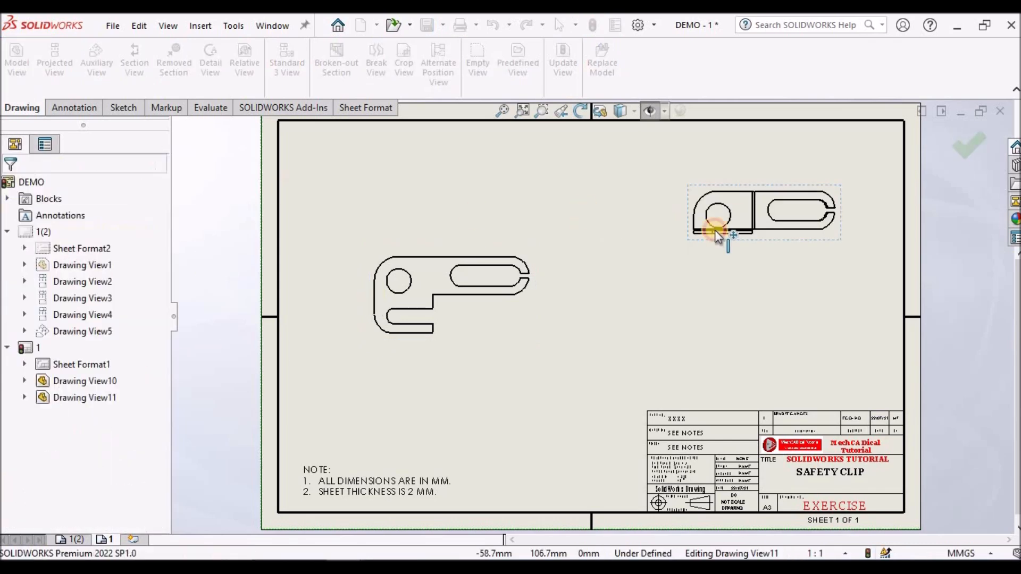
Set the upper right view to isometric orientation with the Shaded With Edges display style
left_click(783, 232)
left_click(99, 302)
left_click(708, 271)
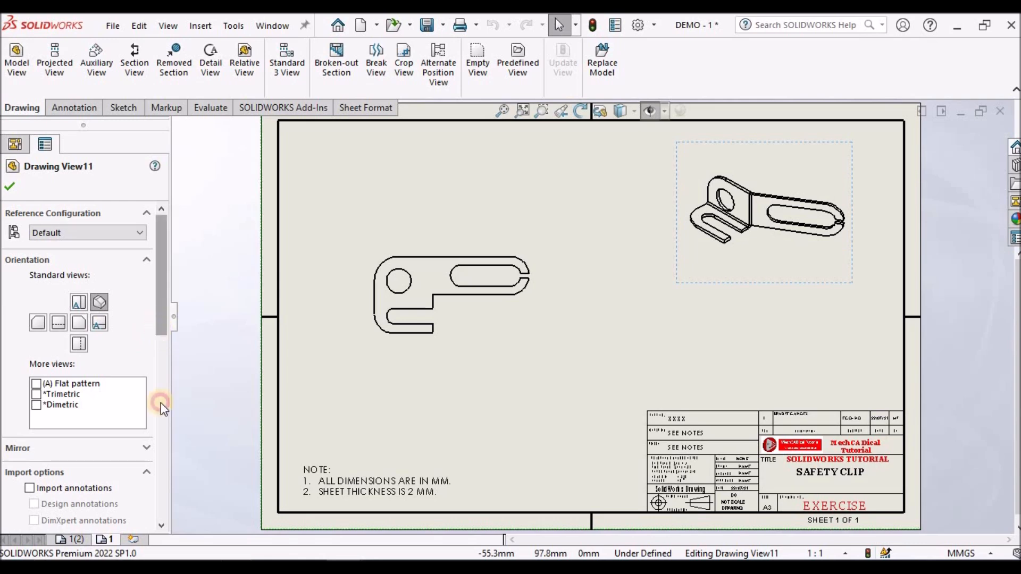
scroll(160, 403, "down", 5)
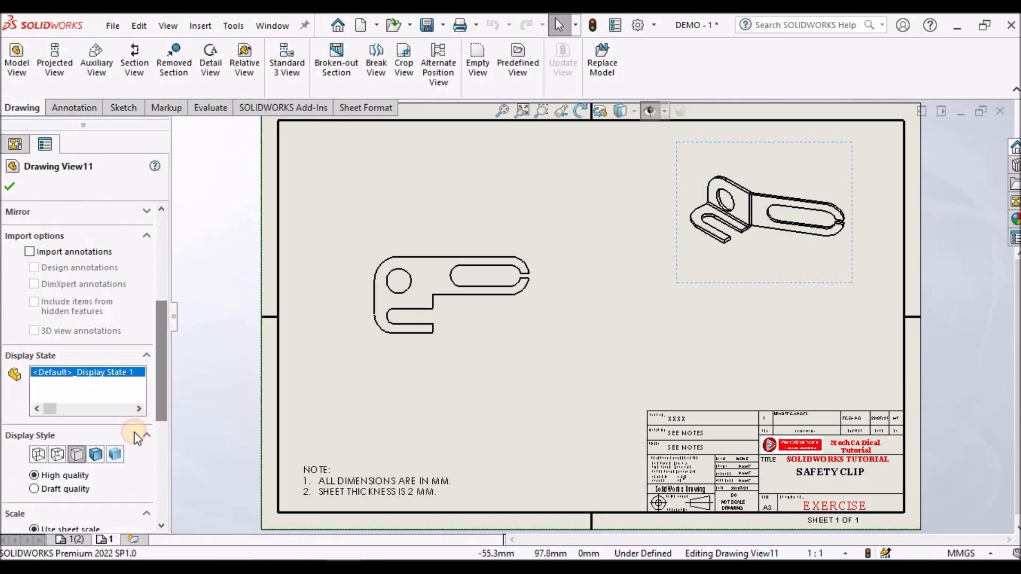
left_click(506, 373)
Add horizontal ordinate dimensions below the flat pattern from its left edge as zero to the open slot's arc center and the short flange's end
left_click(61, 113)
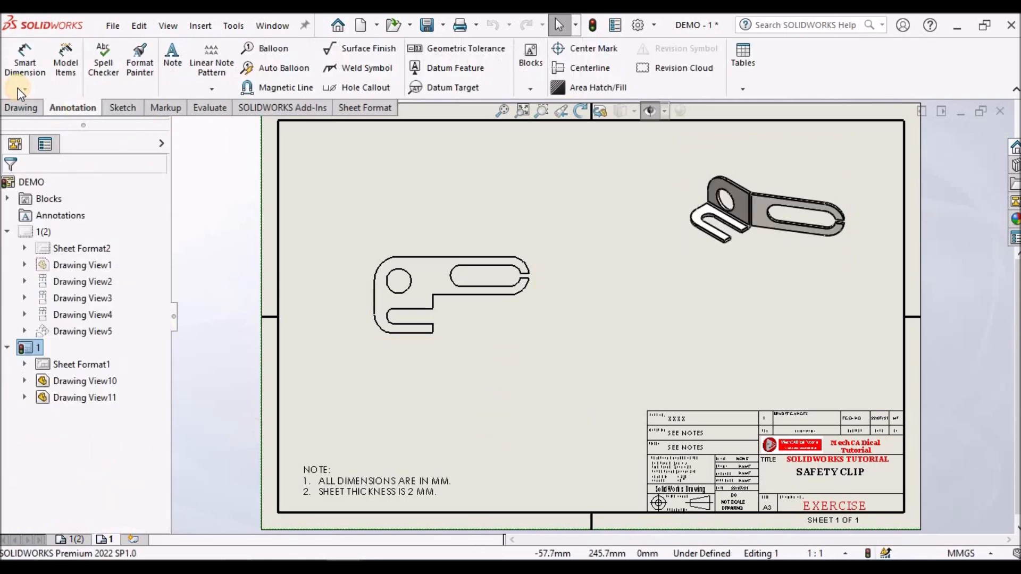
left_click(25, 88)
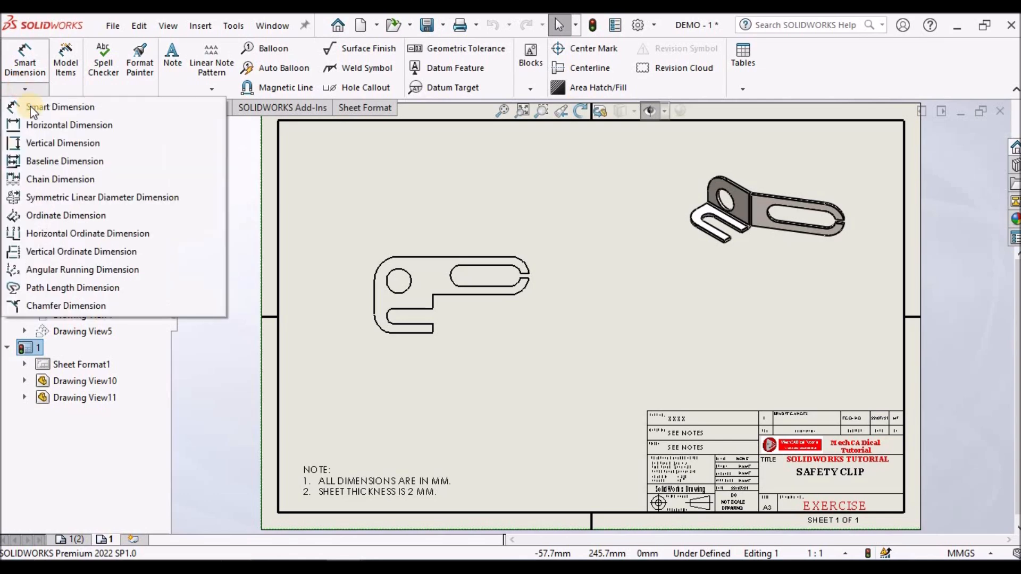
left_click(56, 238)
scroll(433, 314, "down", 4)
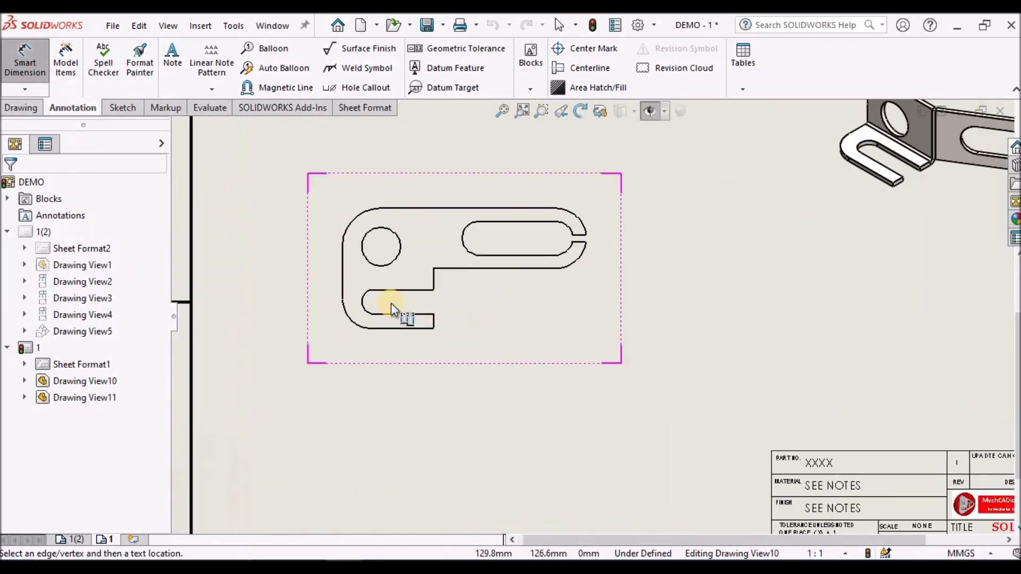
left_click(342, 295)
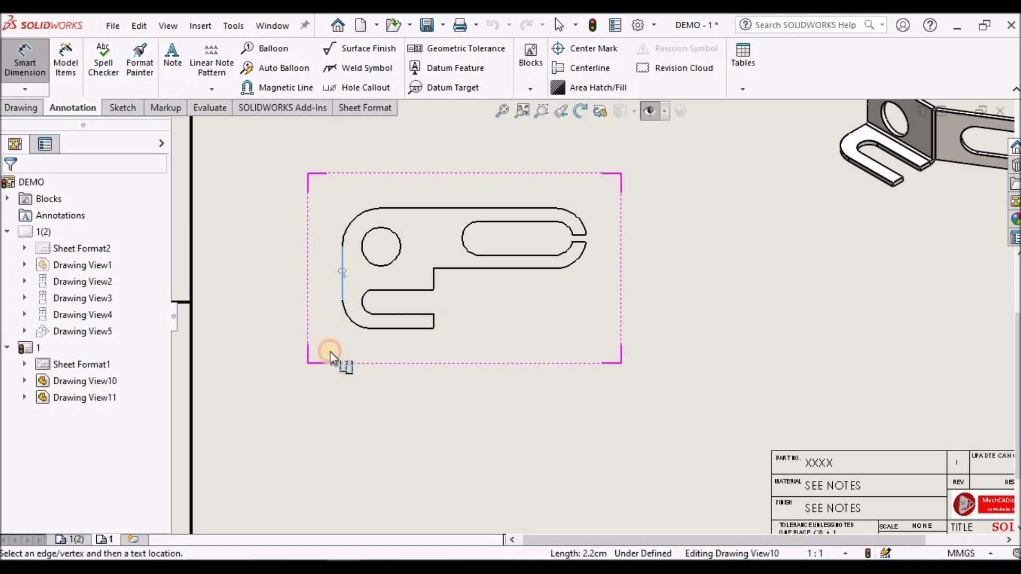
left_click(341, 397)
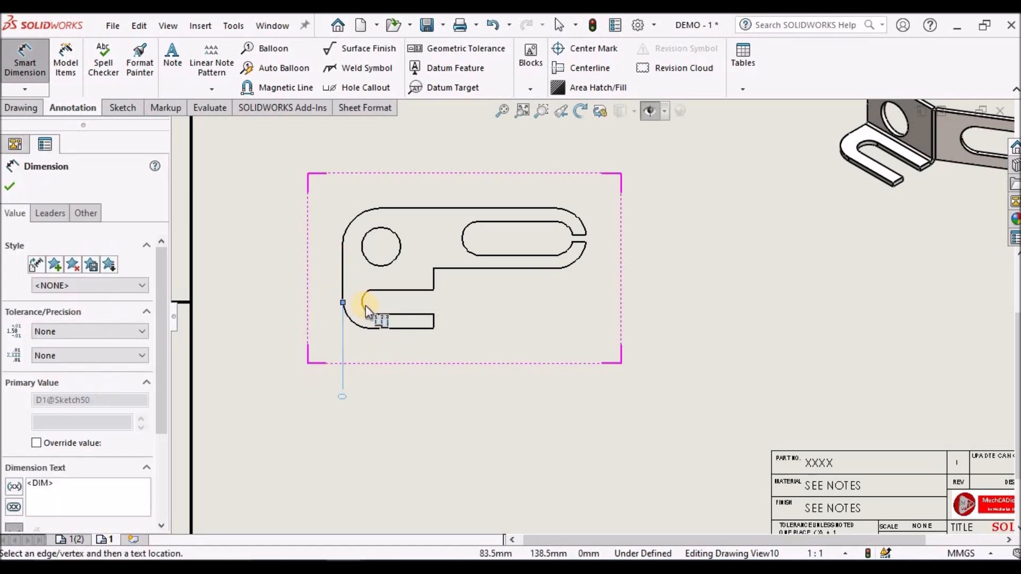
left_click(366, 307)
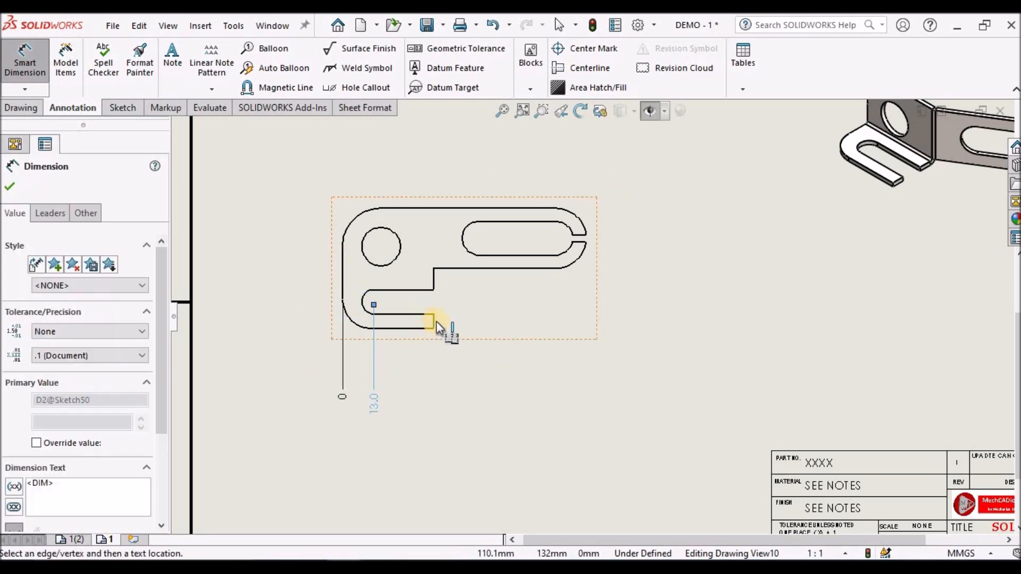
left_click(436, 320)
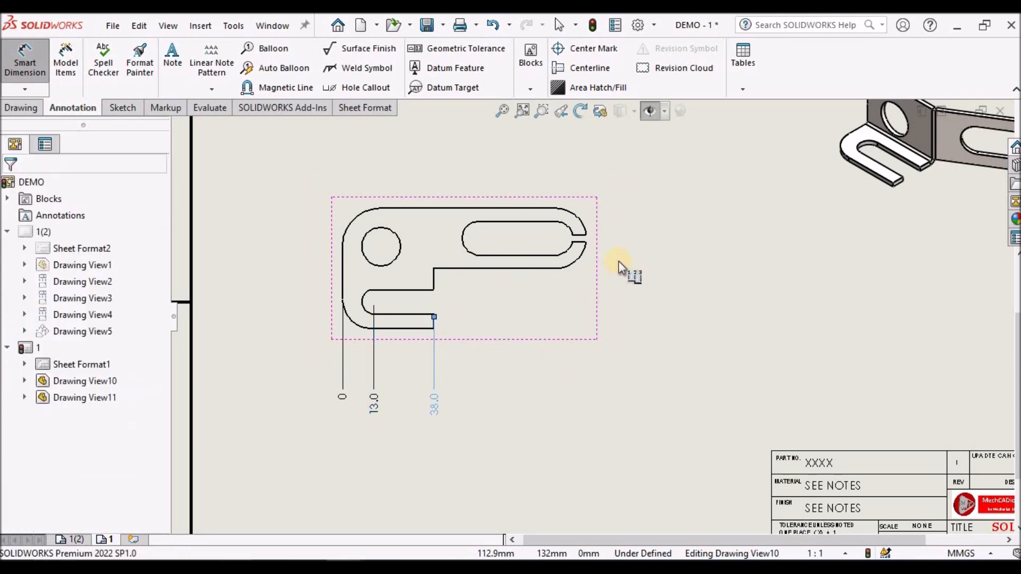
Extend the horizontal ordinate dimensions to both arc centers of the arm's slot, the round hole's center and the arm's outer end
left_click(464, 242)
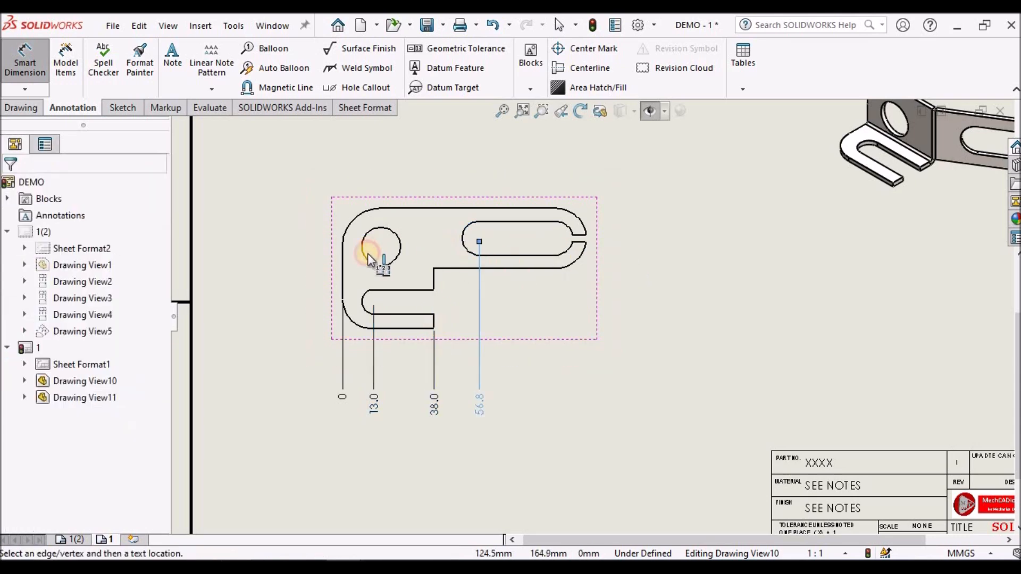
left_click(393, 262)
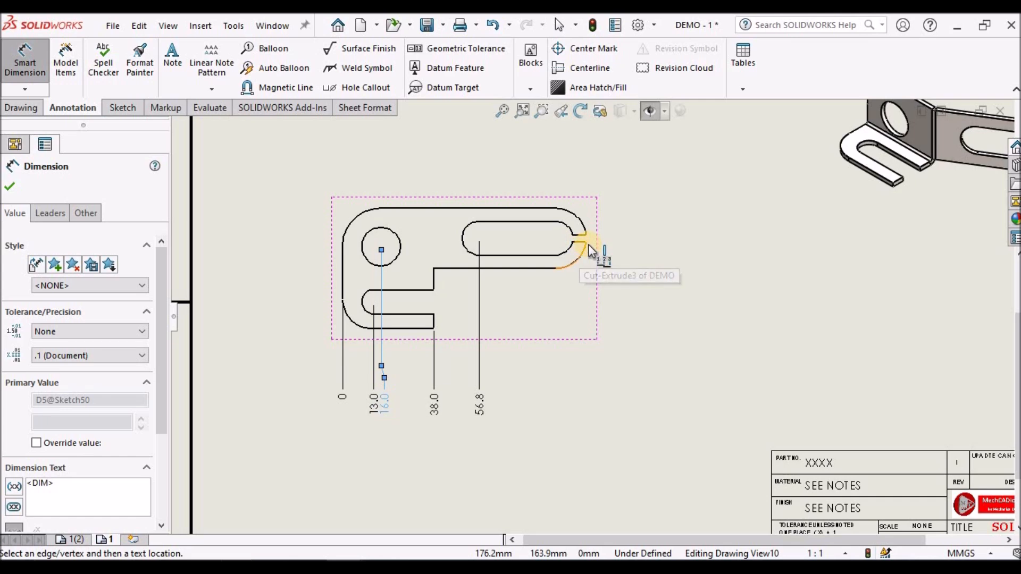
left_click(586, 244)
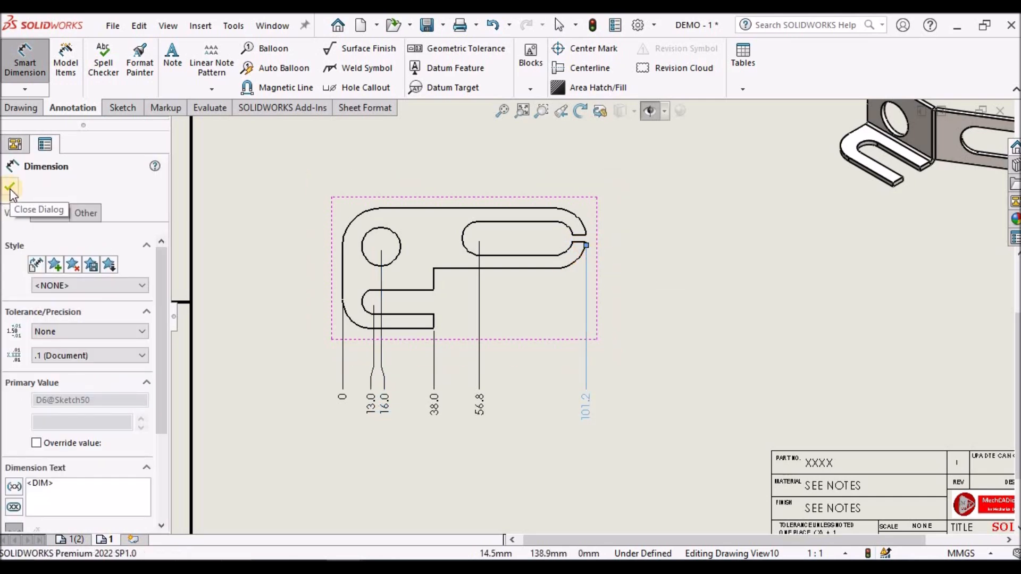
left_click(571, 251)
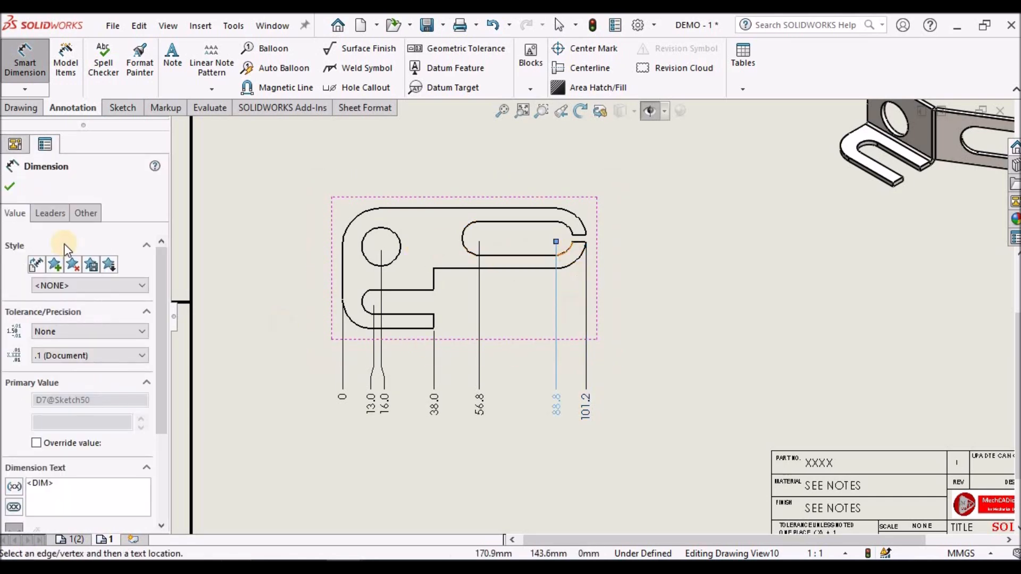
left_click(11, 186)
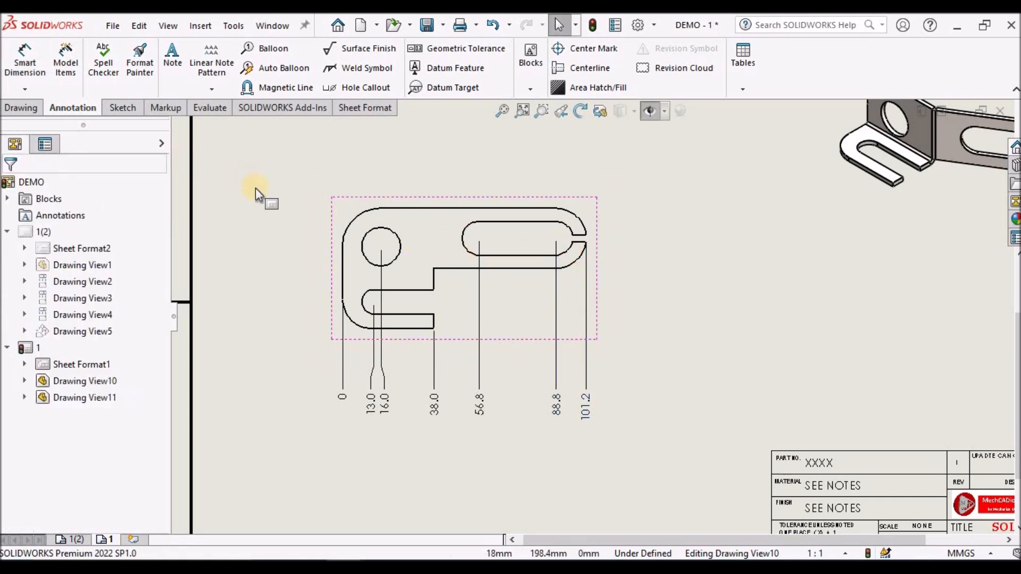
Add vertical ordinate dimensions right of the flat pattern from its bottom corner as zero to the open slot's upper edge and the arm's lower edge
left_click(27, 80)
left_click(27, 84)
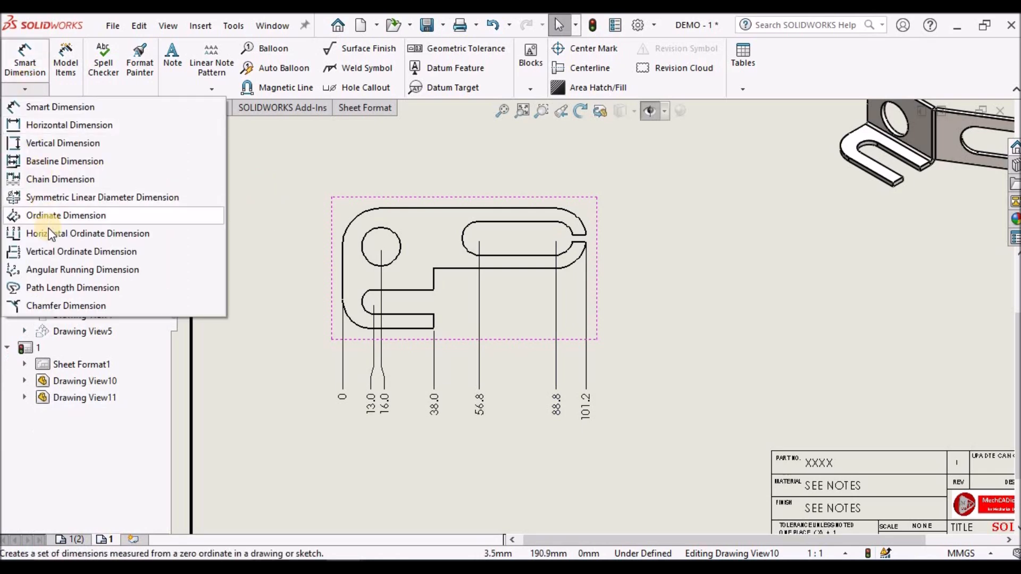
left_click(61, 252)
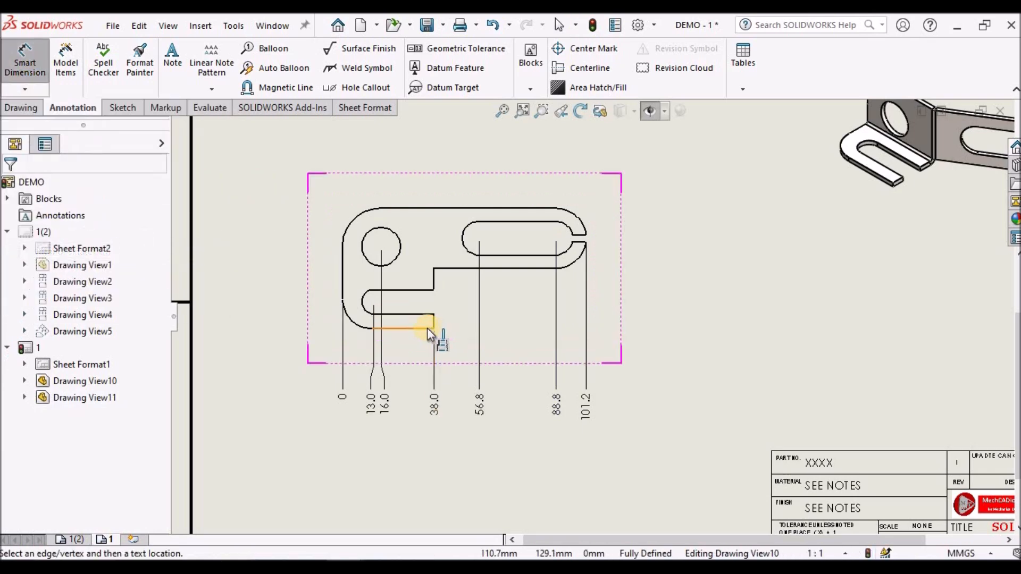
left_click(434, 328)
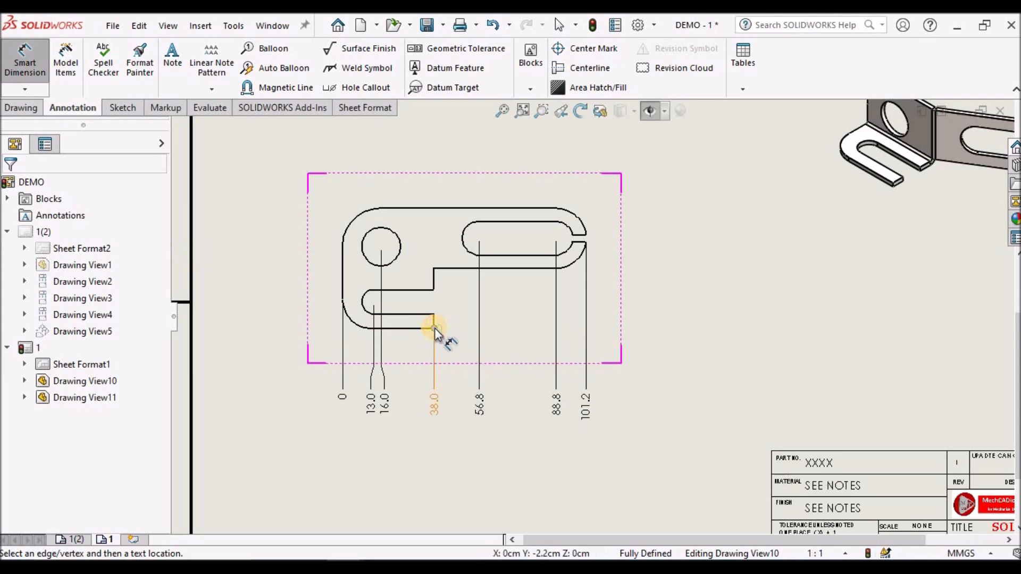
left_click(676, 323)
left_click(407, 292)
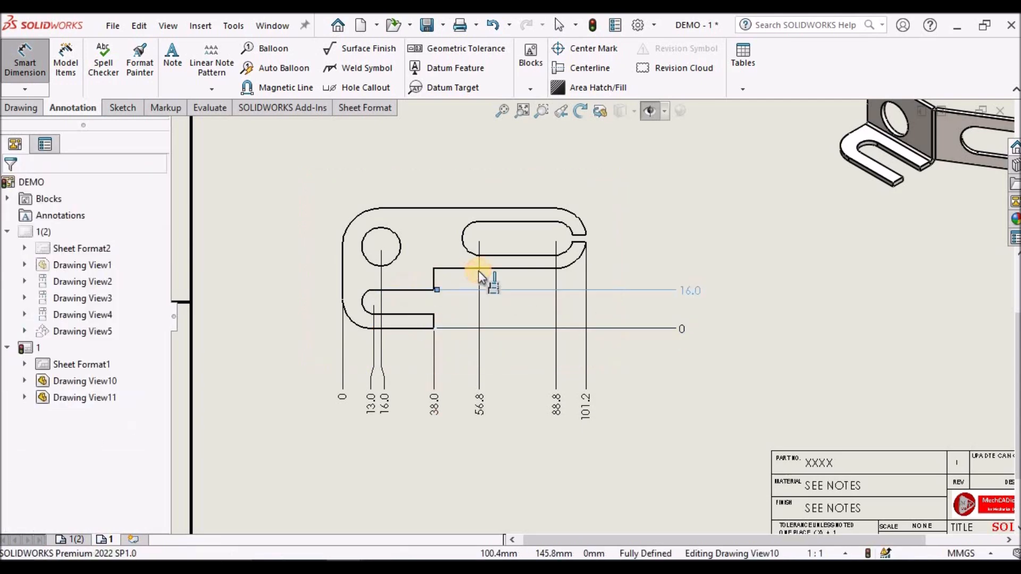
left_click(500, 268)
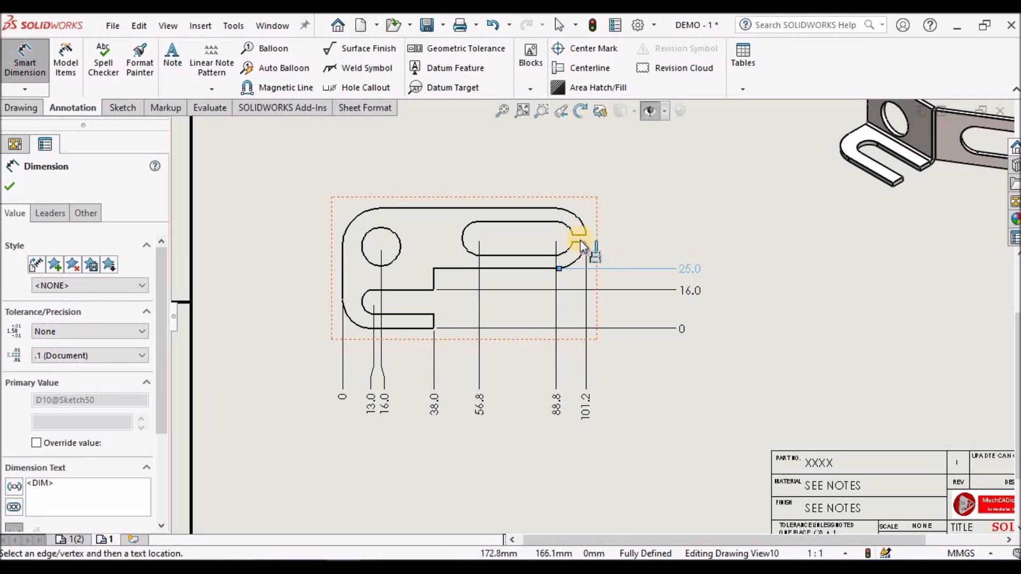
Extend the vertical ordinate dimensions to both gap edges, the top edge, the round hole's center and the arm slot's arc center
left_click(578, 234)
left_click(581, 234)
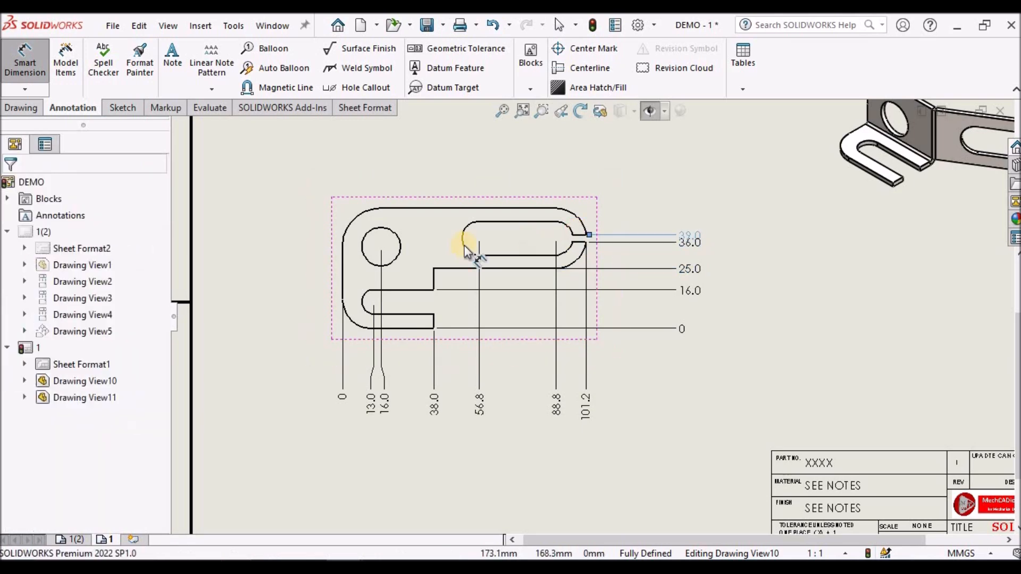
left_click(499, 210)
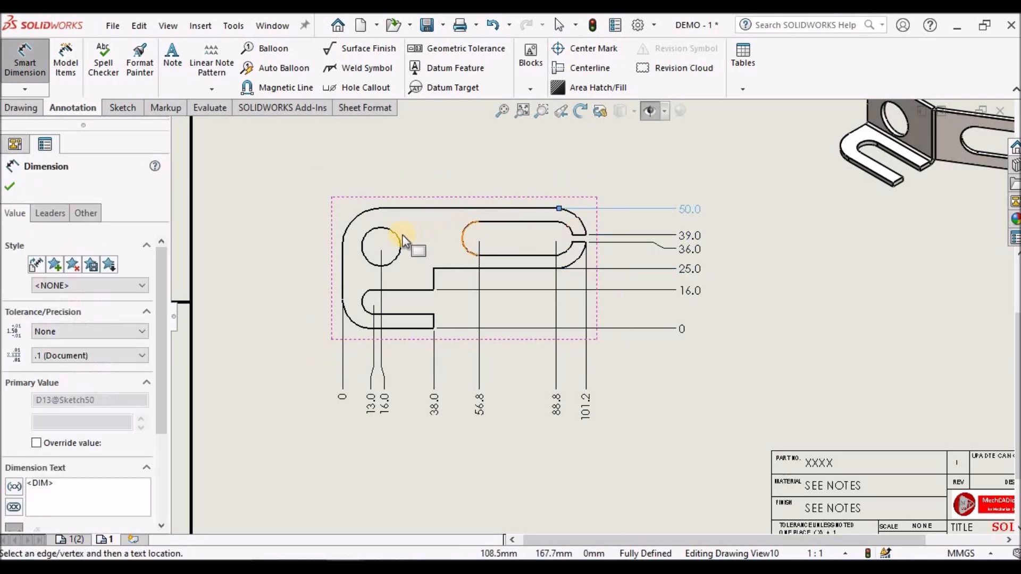
left_click(398, 234)
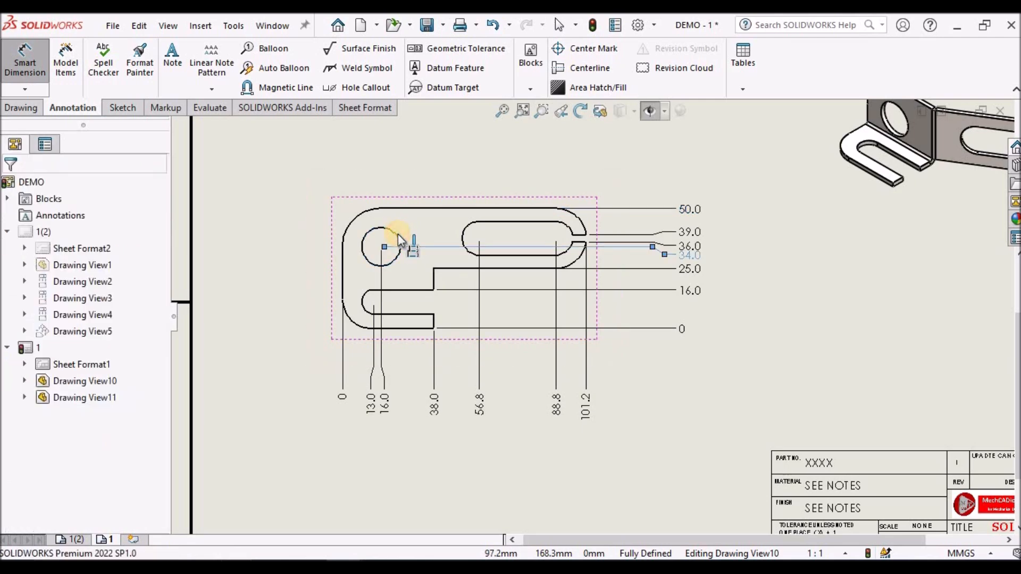
left_click(461, 236)
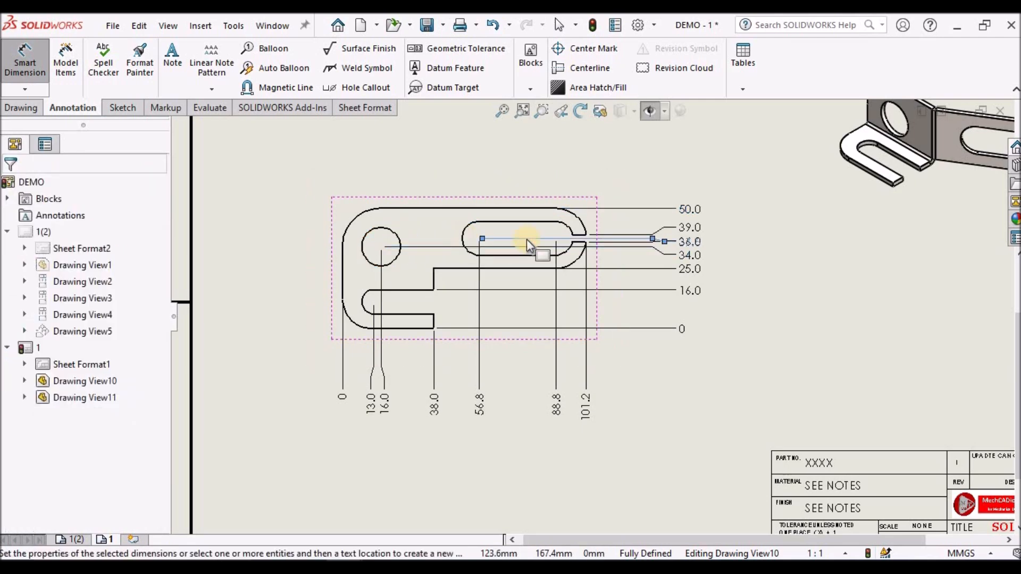
Space out the vertical ordinate dimension values beside the flat pattern so they do not overlap
scroll(675, 207, "up", 2)
left_click_drag(674, 230, 672, 228)
left_click(744, 311)
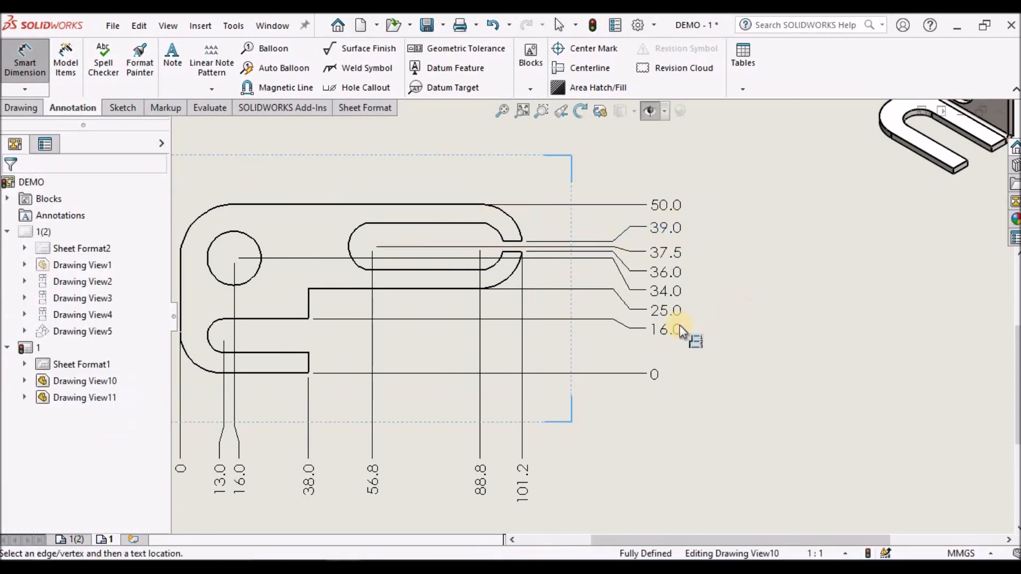
Add center marks to the flat pattern's round hole, both ends of the arm's slot and the open slot's arc
scroll(673, 328, "down", 2)
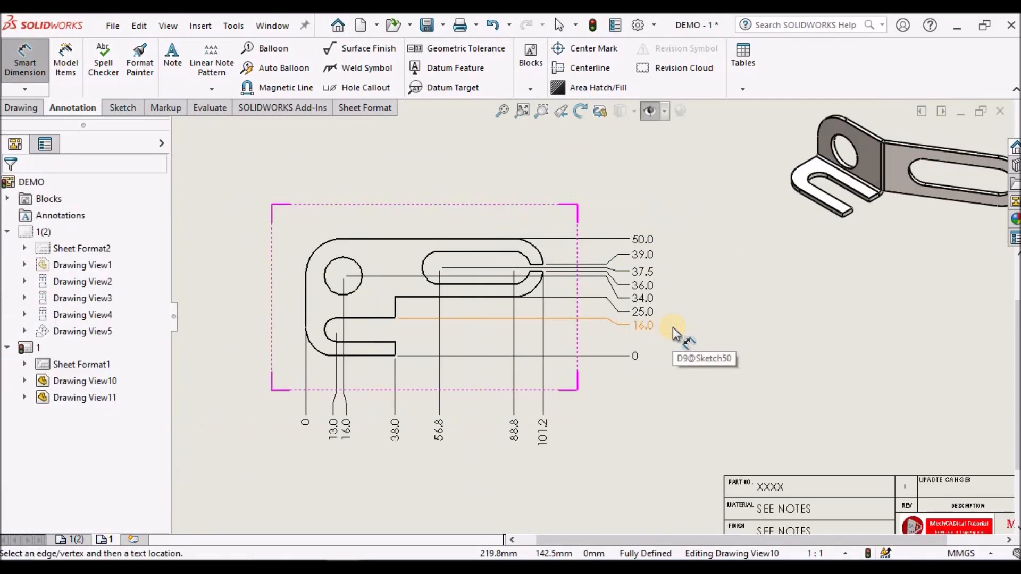
left_click(580, 49)
scroll(309, 296, "down", 2)
left_click(390, 292)
left_click(526, 250)
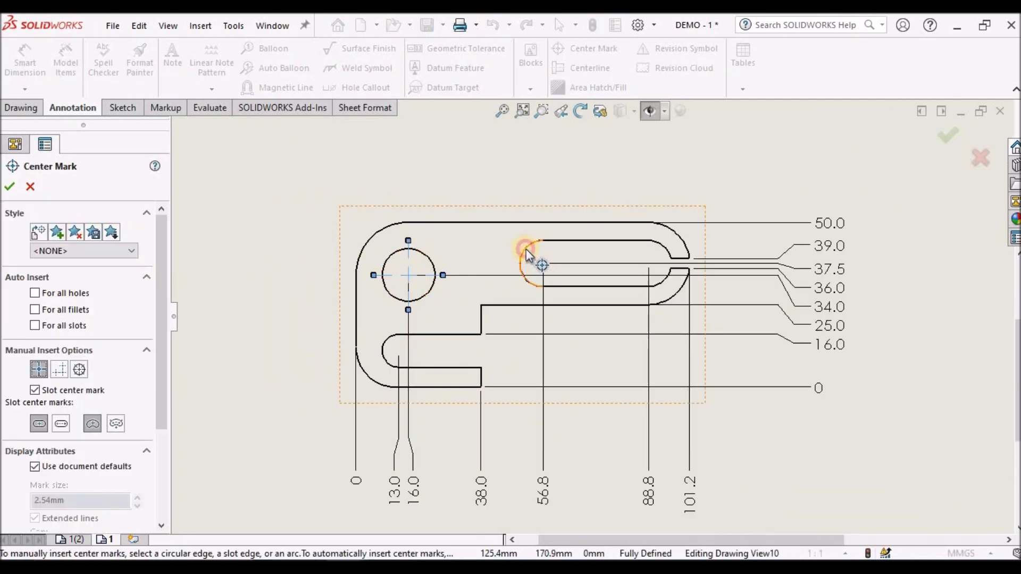
left_click(660, 243)
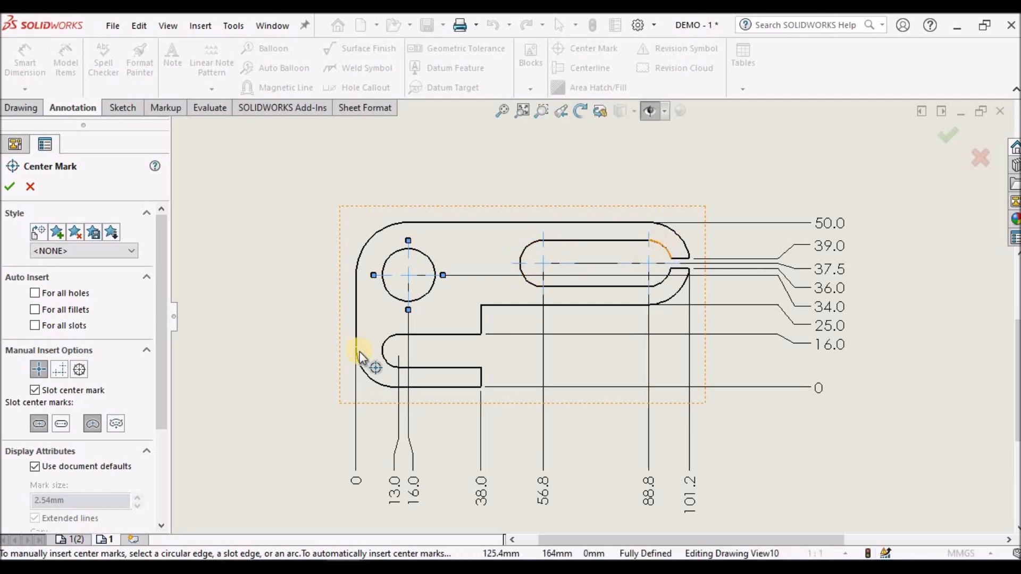
left_click(386, 347)
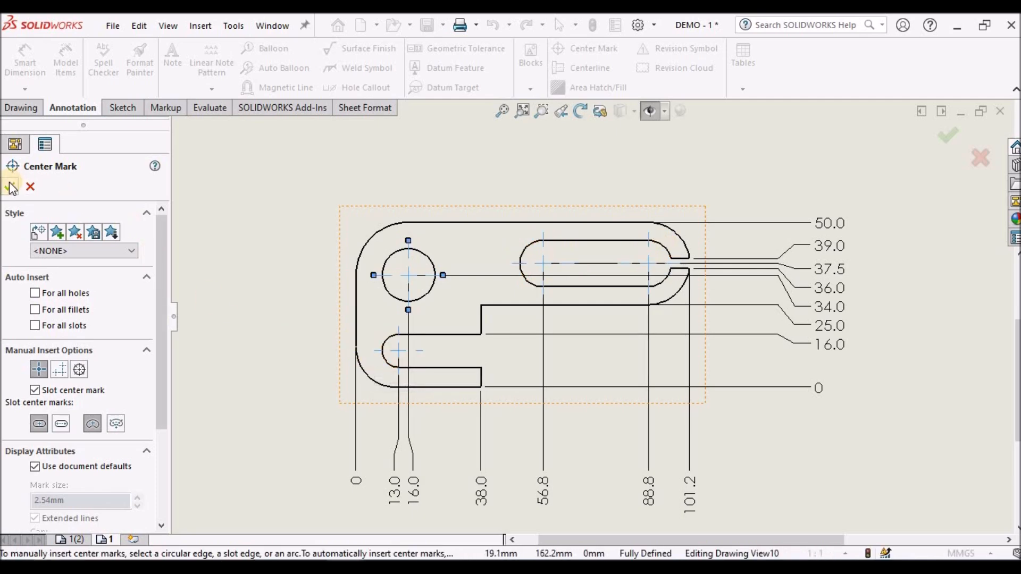
left_click(249, 171)
Dimension the round hole's diameter, the open slot's end radius and the flat pattern's upper-left outer corner radius
scroll(709, 381, "up", 4)
scroll(710, 381, "down", 3)
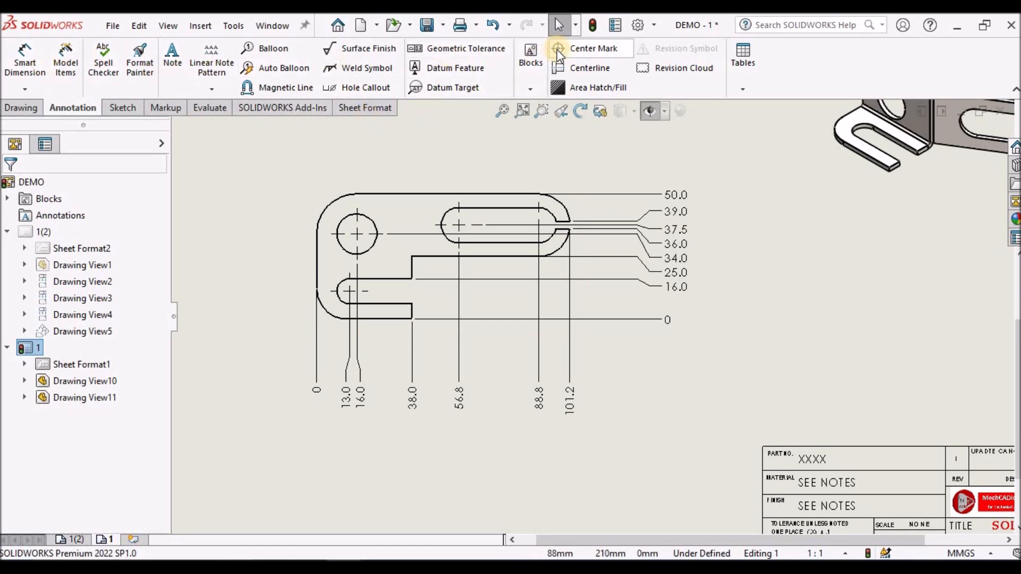
left_click(33, 88)
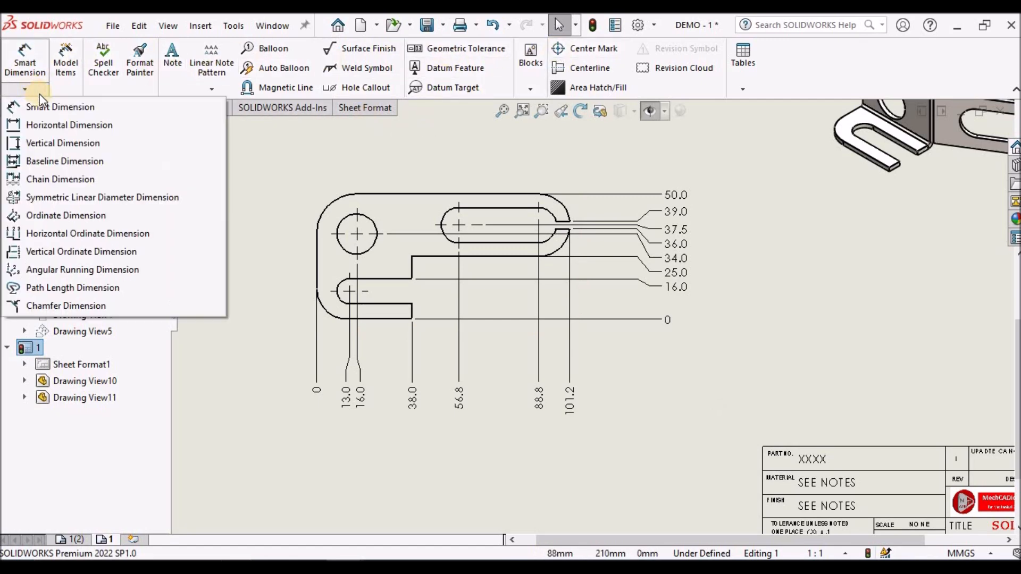
left_click(40, 105)
left_click(344, 215)
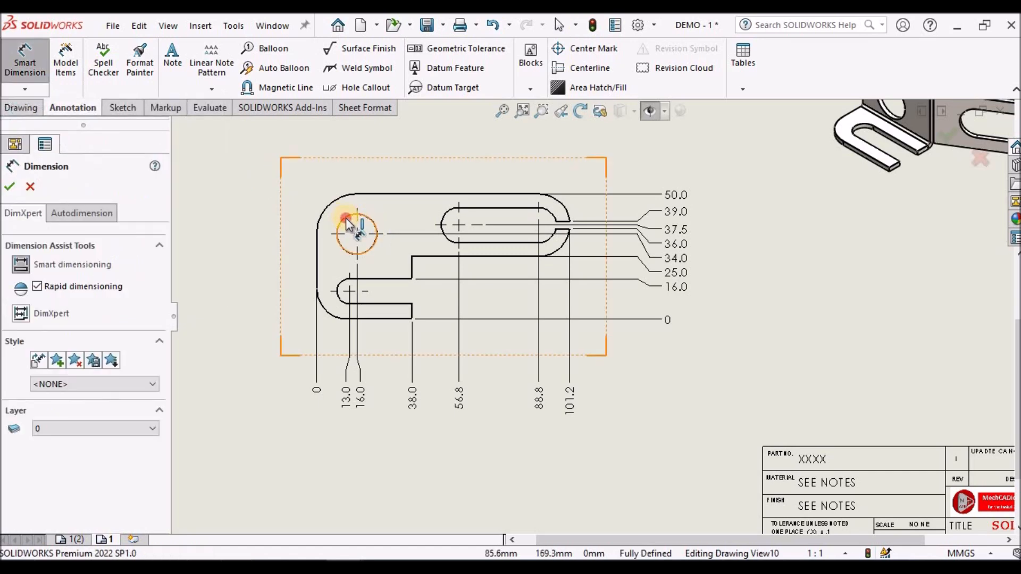
left_click(285, 165)
left_click(344, 283)
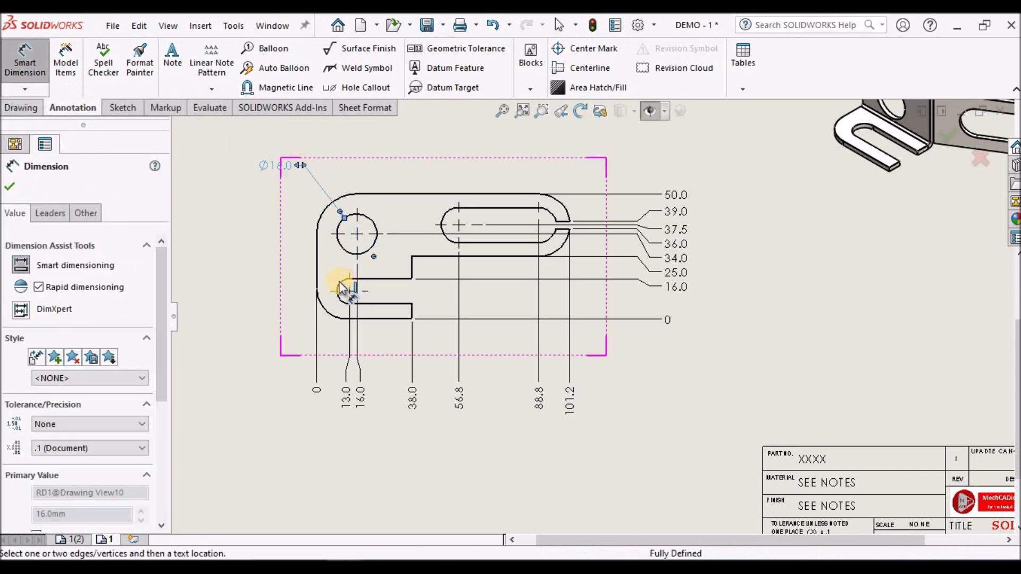
left_click(283, 250)
left_click(323, 213)
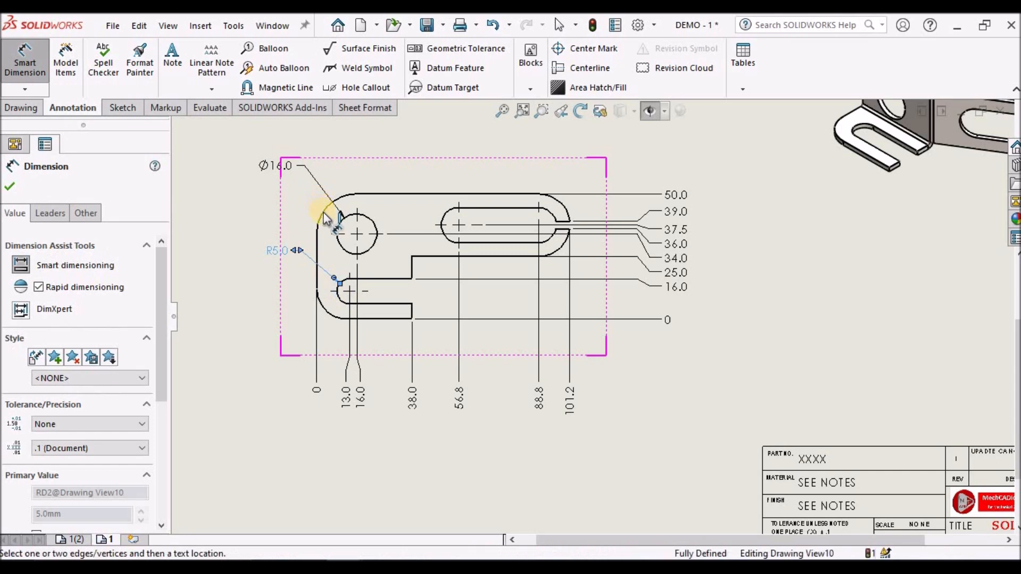
left_click(262, 190)
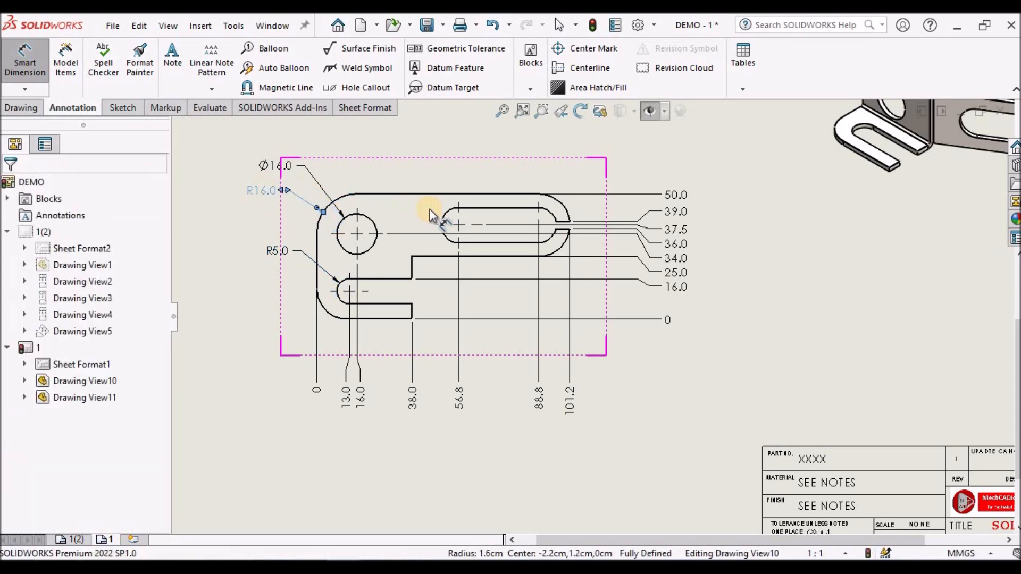
Dimension the radius of the arm slot's inner end and the radius of the arm's rounded outer end
left_click(419, 185)
left_click(388, 163)
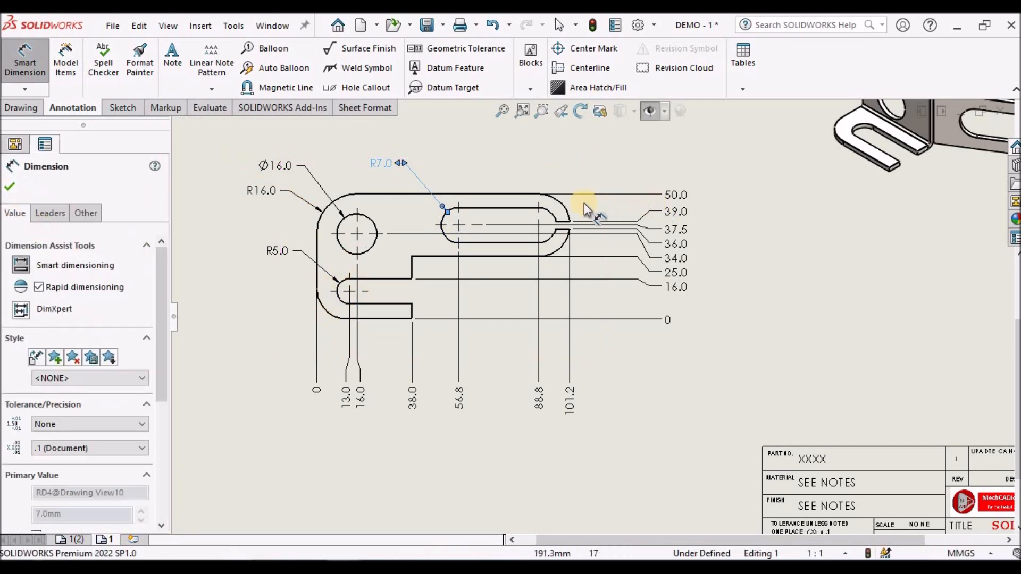
left_click(586, 181)
left_click(604, 168)
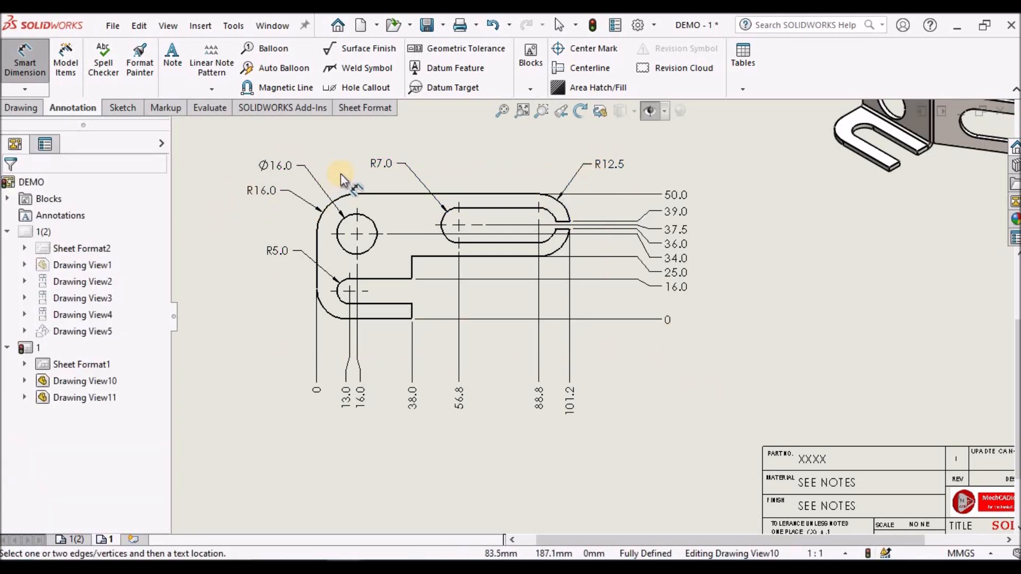
key("Escape")
Append "TYP." to the radius dimensions of the upper-left outer corner and the arm's outer end
left_click(266, 190)
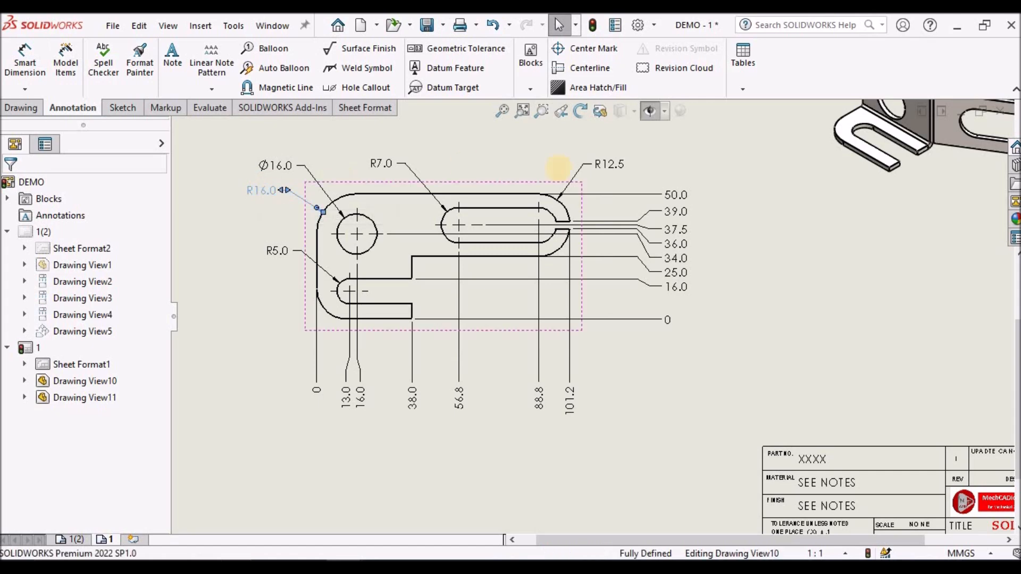
left_click(584, 163, "ctrl")
left_click(88, 492)
type("TYP.")
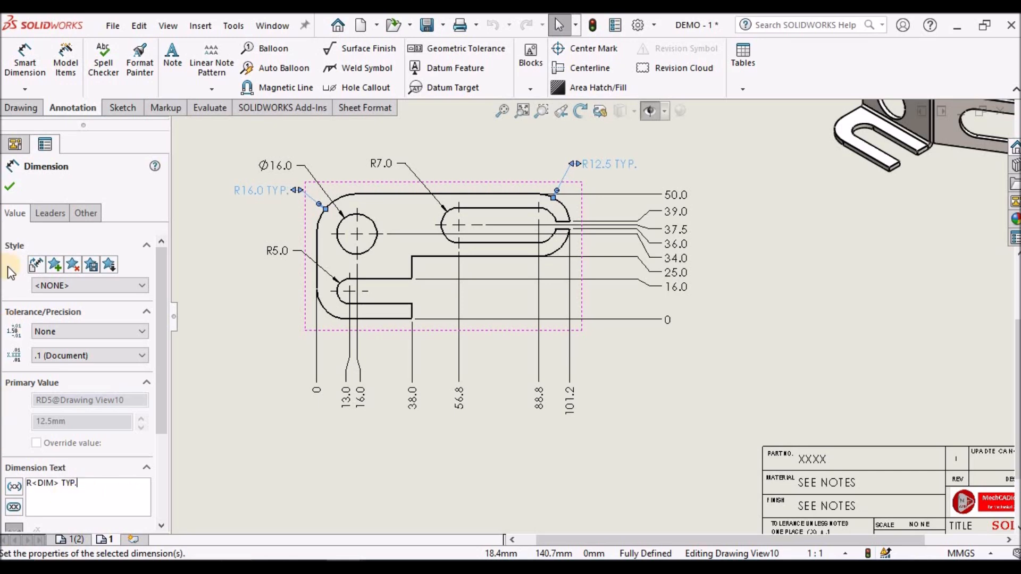
left_click(653, 376)
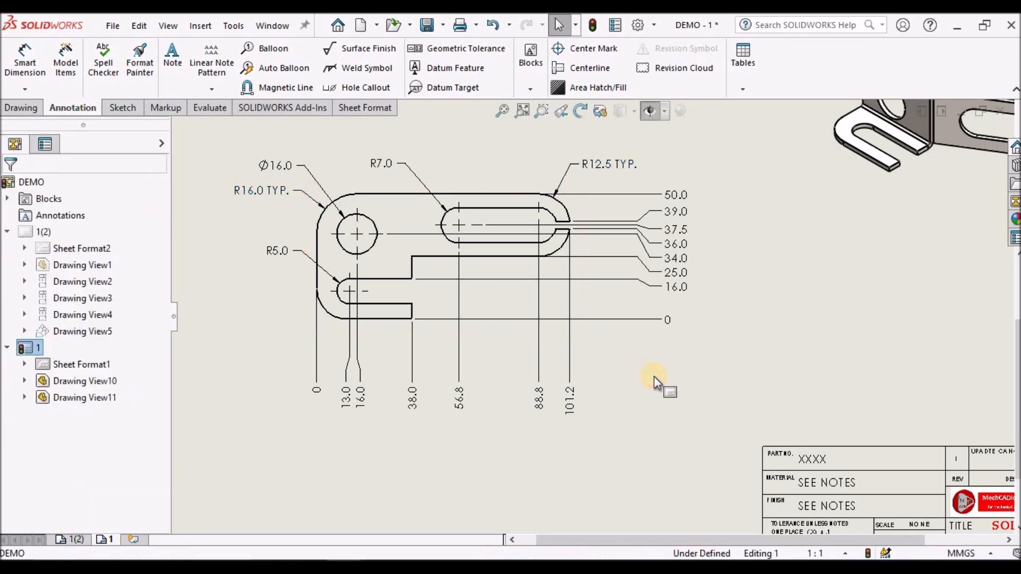
scroll(709, 260, "up", 5)
key("f")
scroll(701, 310, "down", 1)
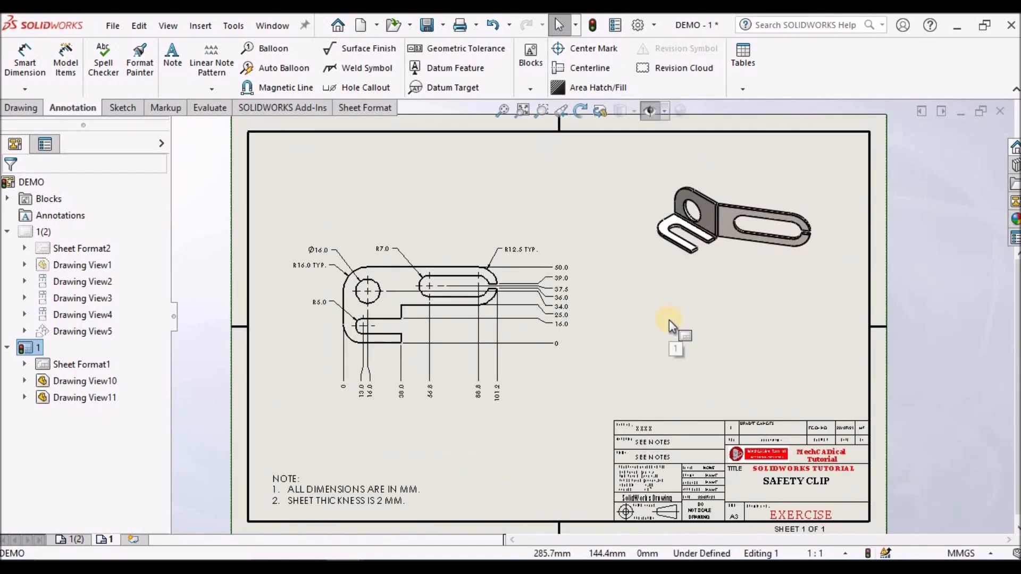